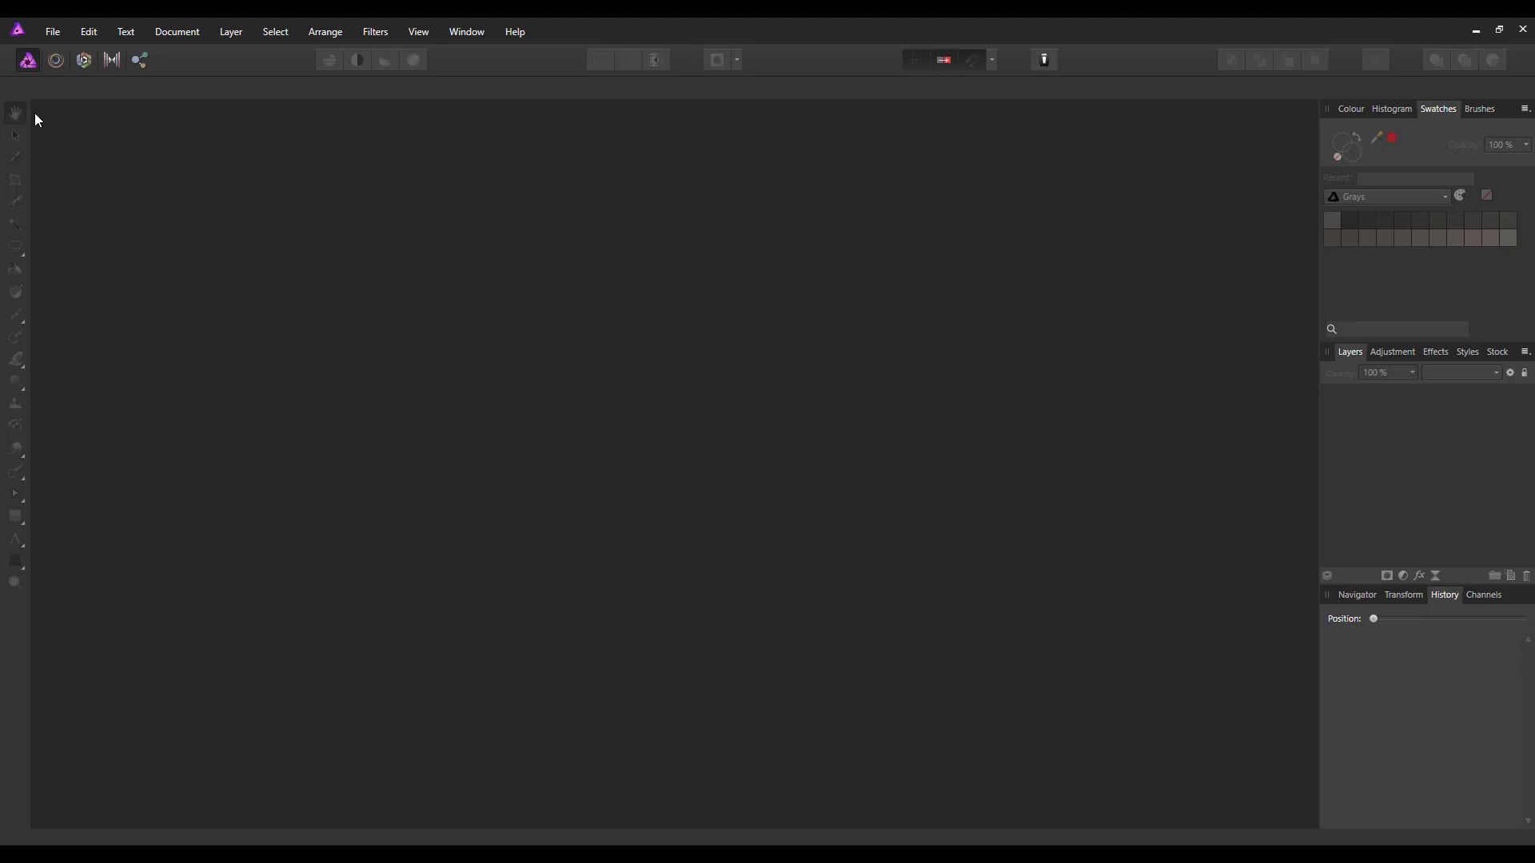
Create a 2500 × 2500 px print document at 300 DPI with a transparent background and add an empty pixel layer
click(51, 33)
click(48, 71)
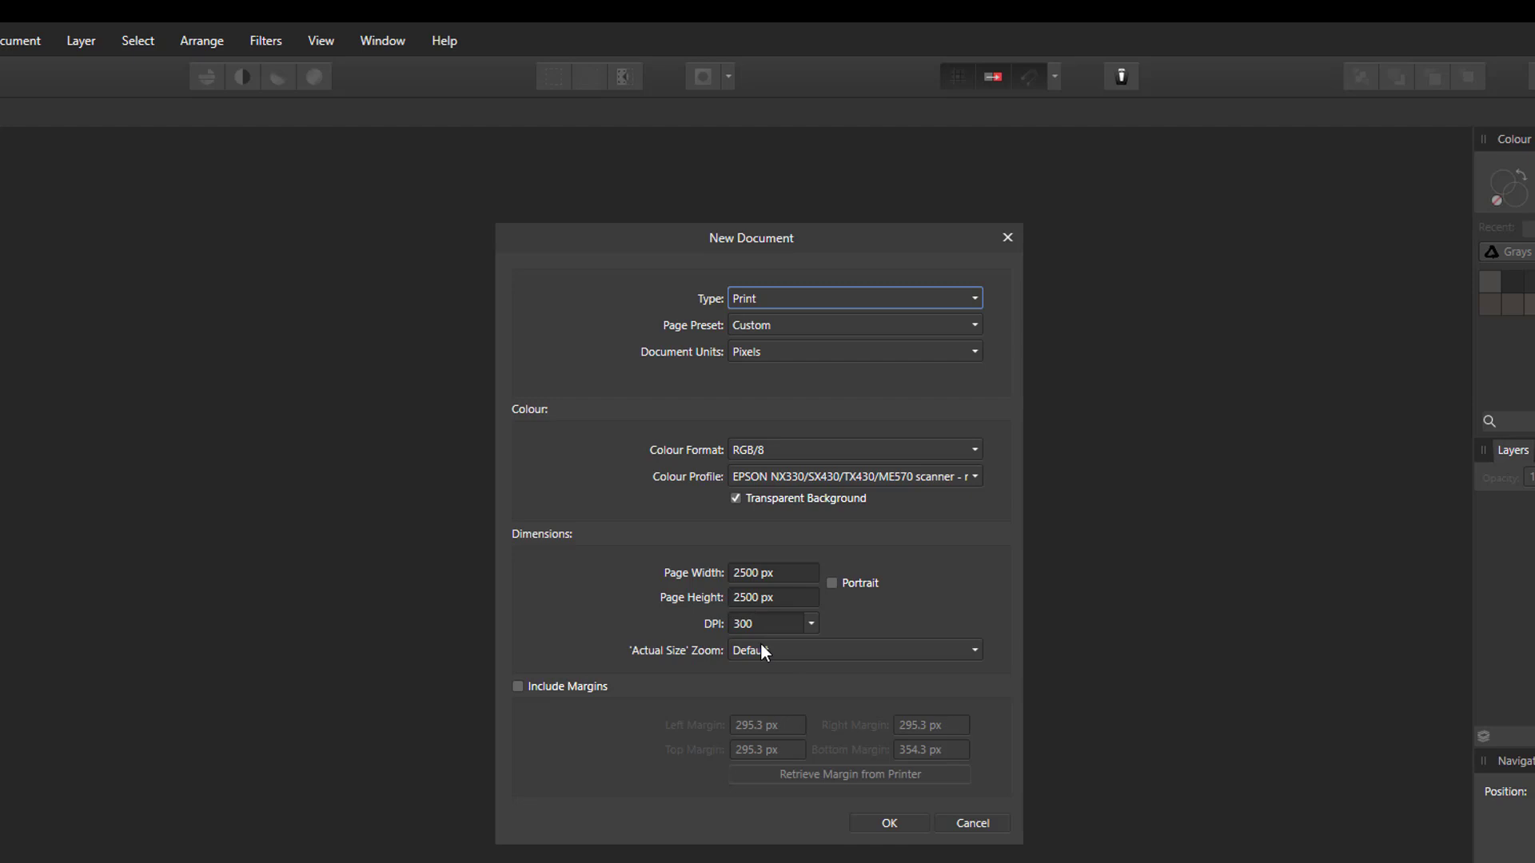
click(889, 823)
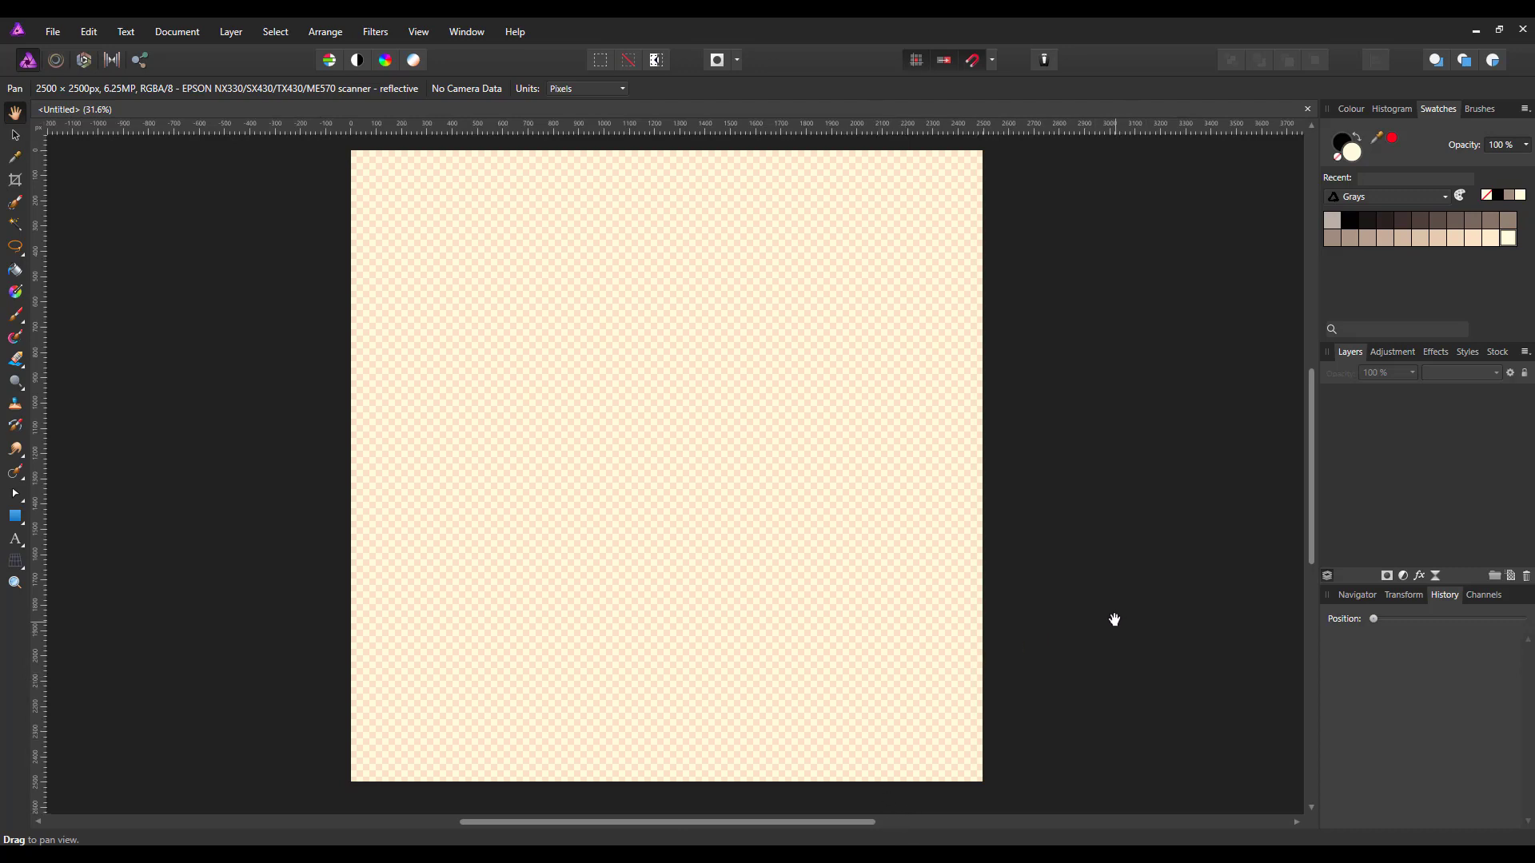
click(1512, 575)
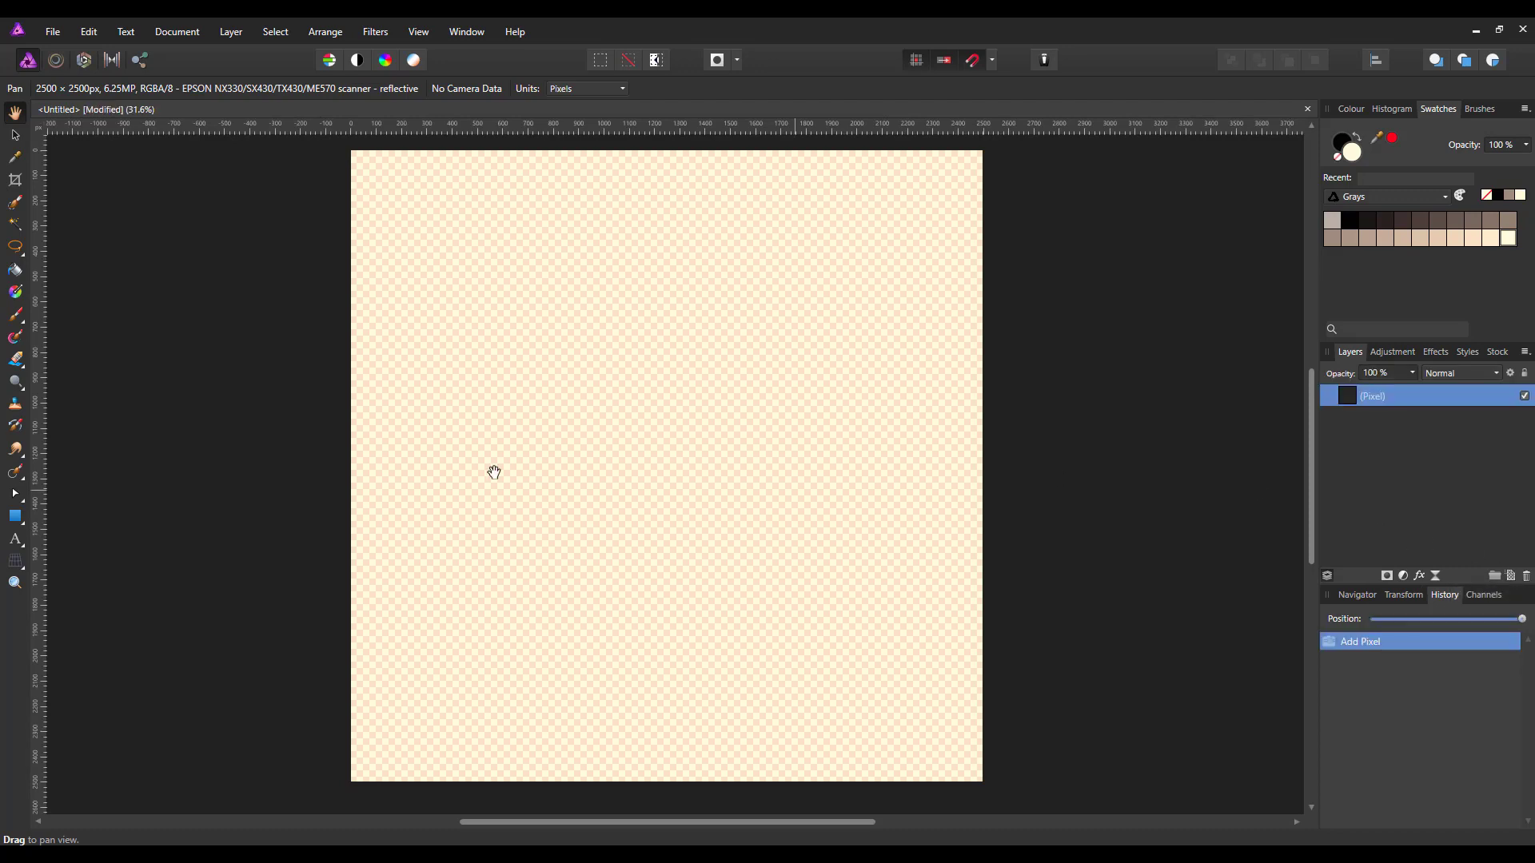
Flood fill the pixel layer with orange, RGB 186, 97, 12
click(17, 274)
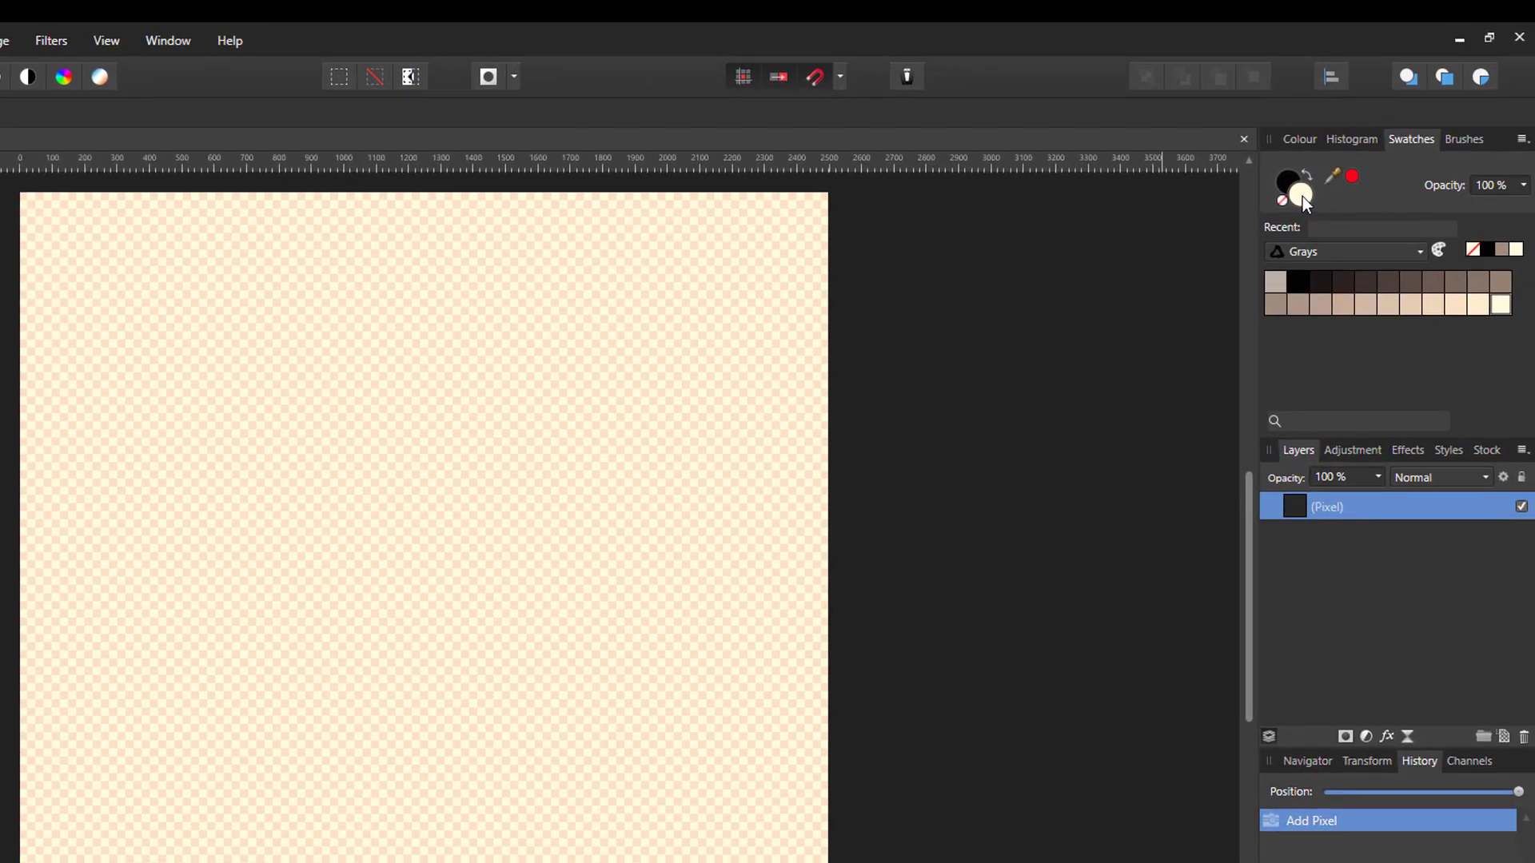
double_click(1300, 194)
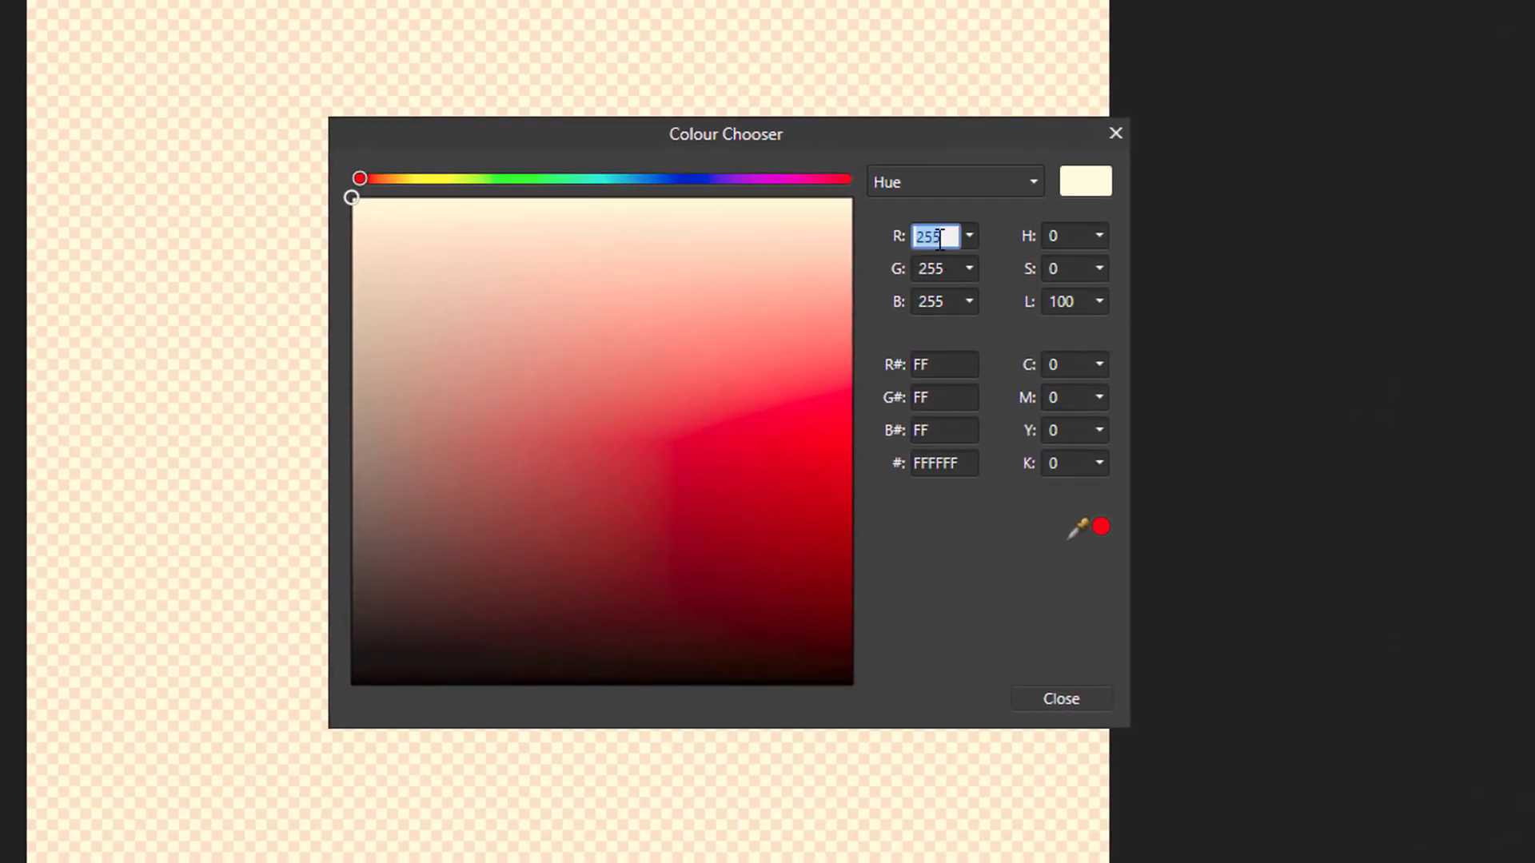
text(186)
key(Tab)
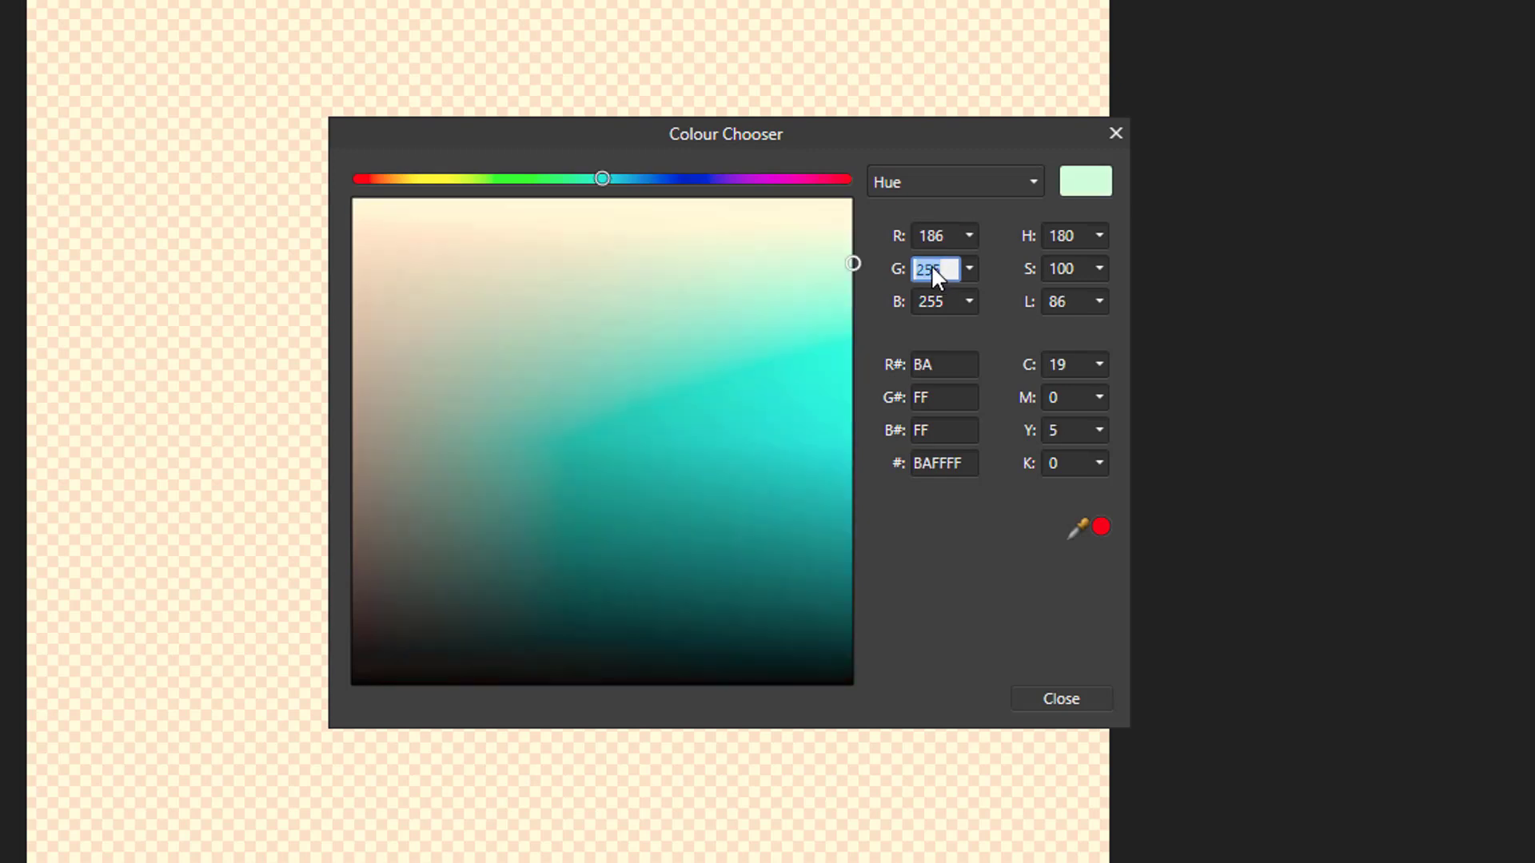
text(97)
click(937, 298)
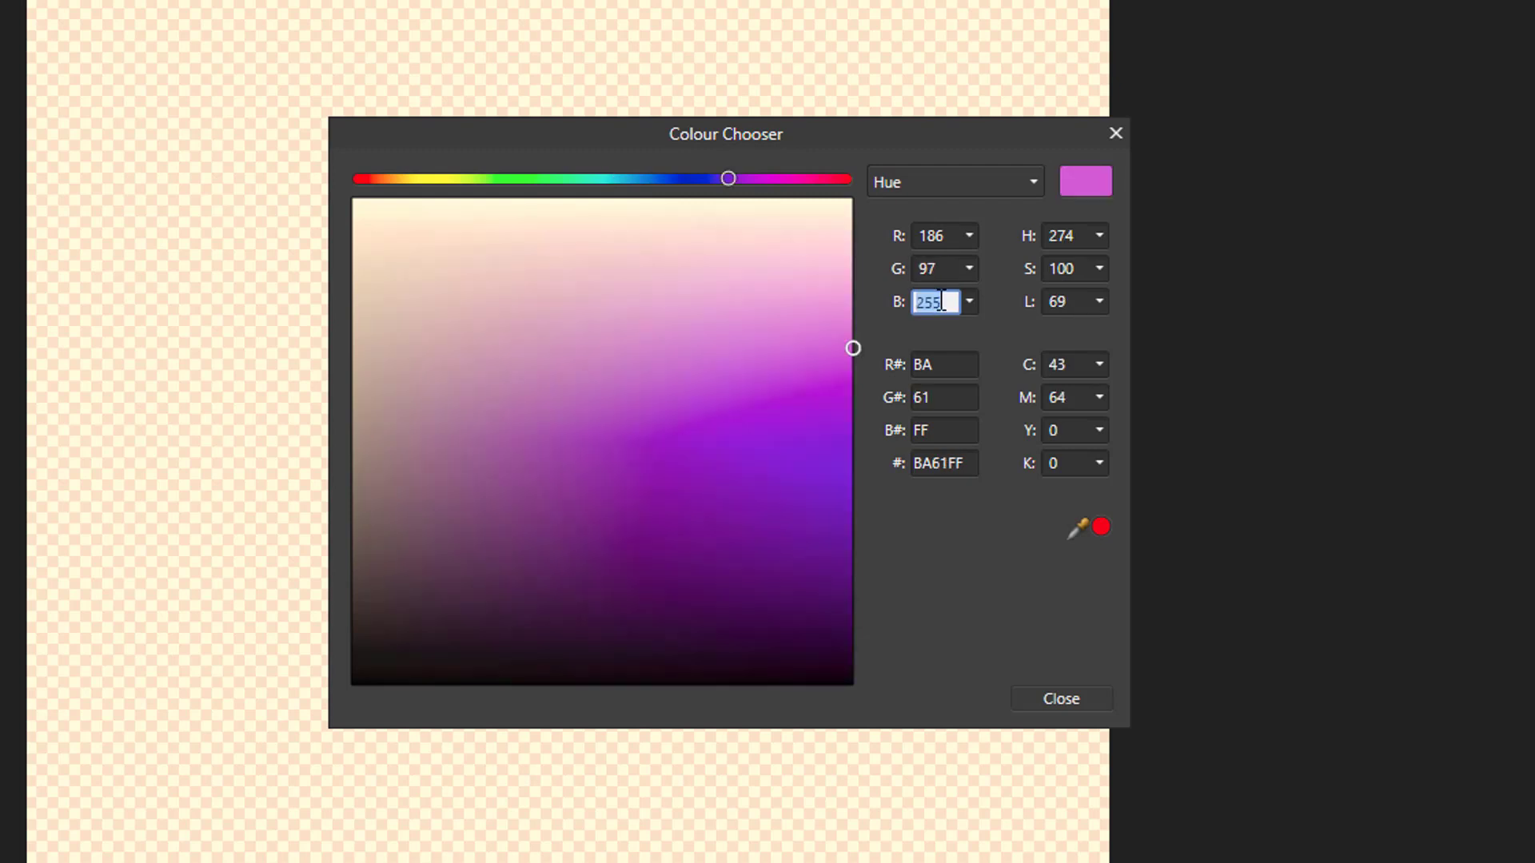
text(12)
key(Return)
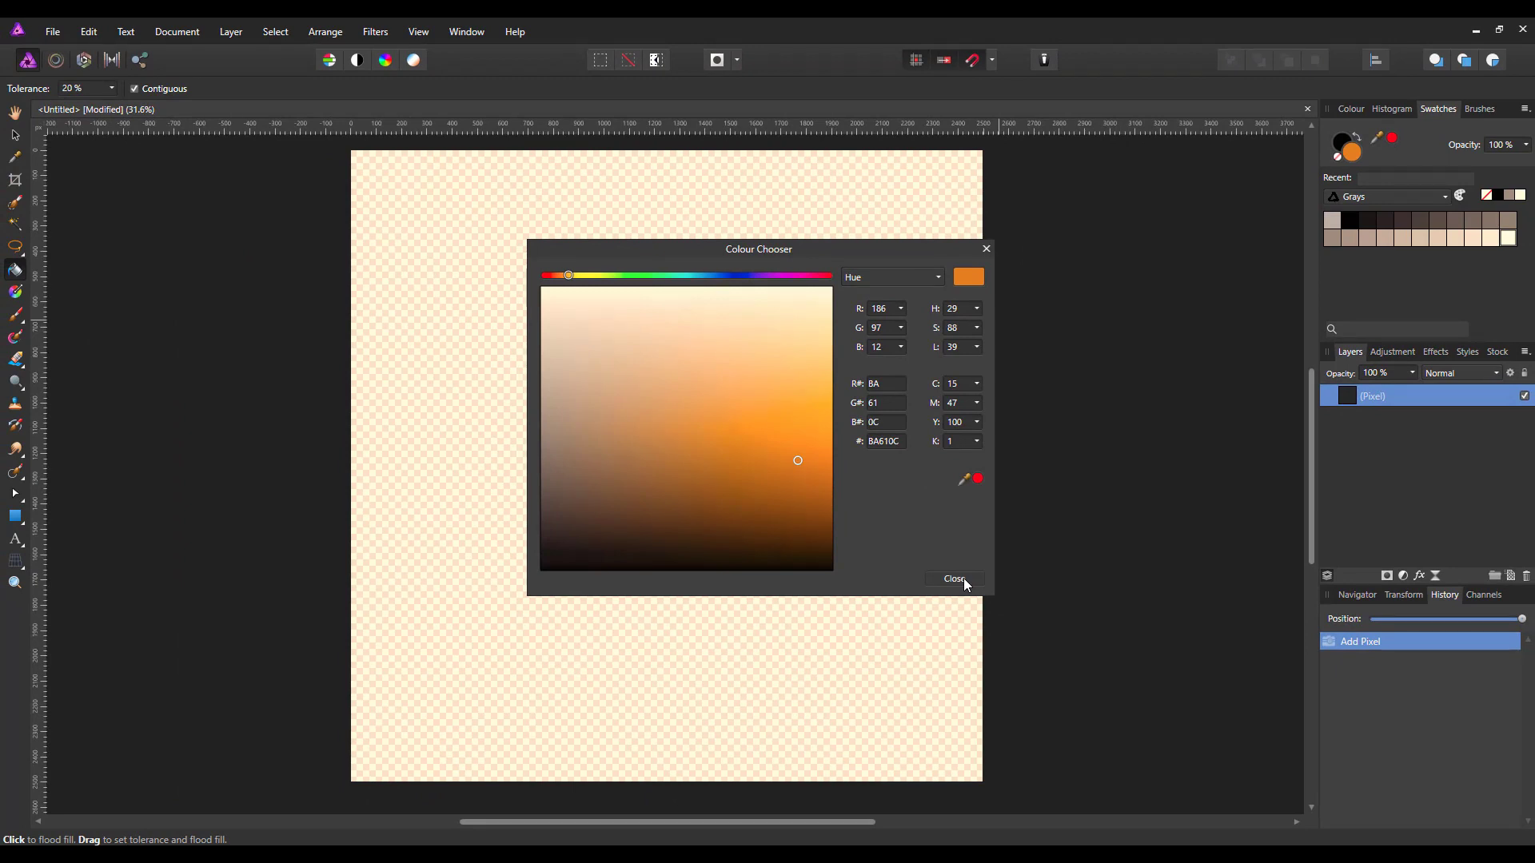
click(963, 583)
click(663, 362)
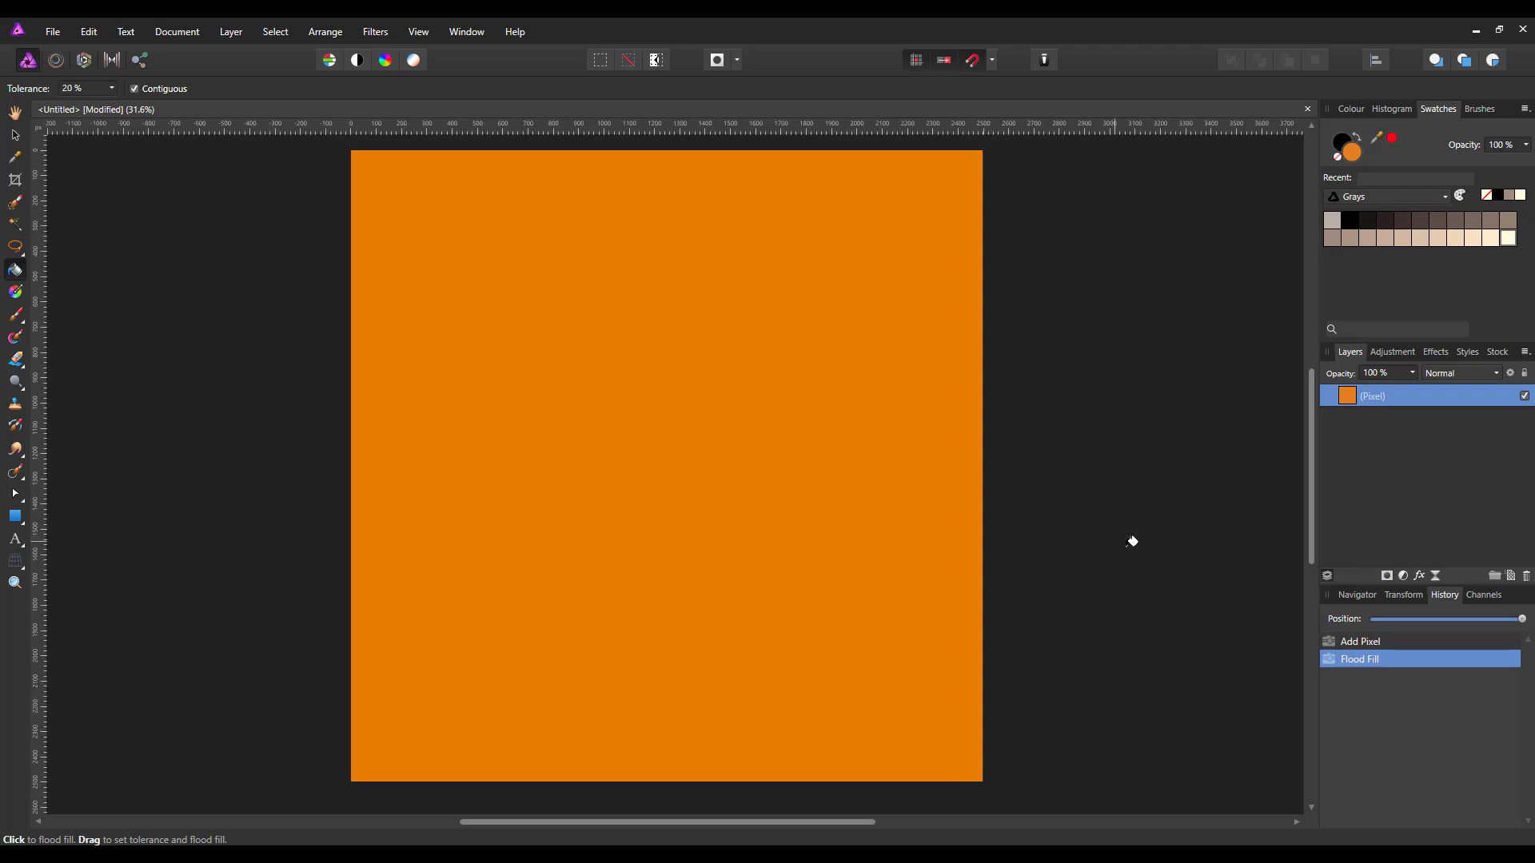
Add a second pixel layer and apply a linear gradient running horizontally from the canvas's left edge to its right edge
click(1511, 576)
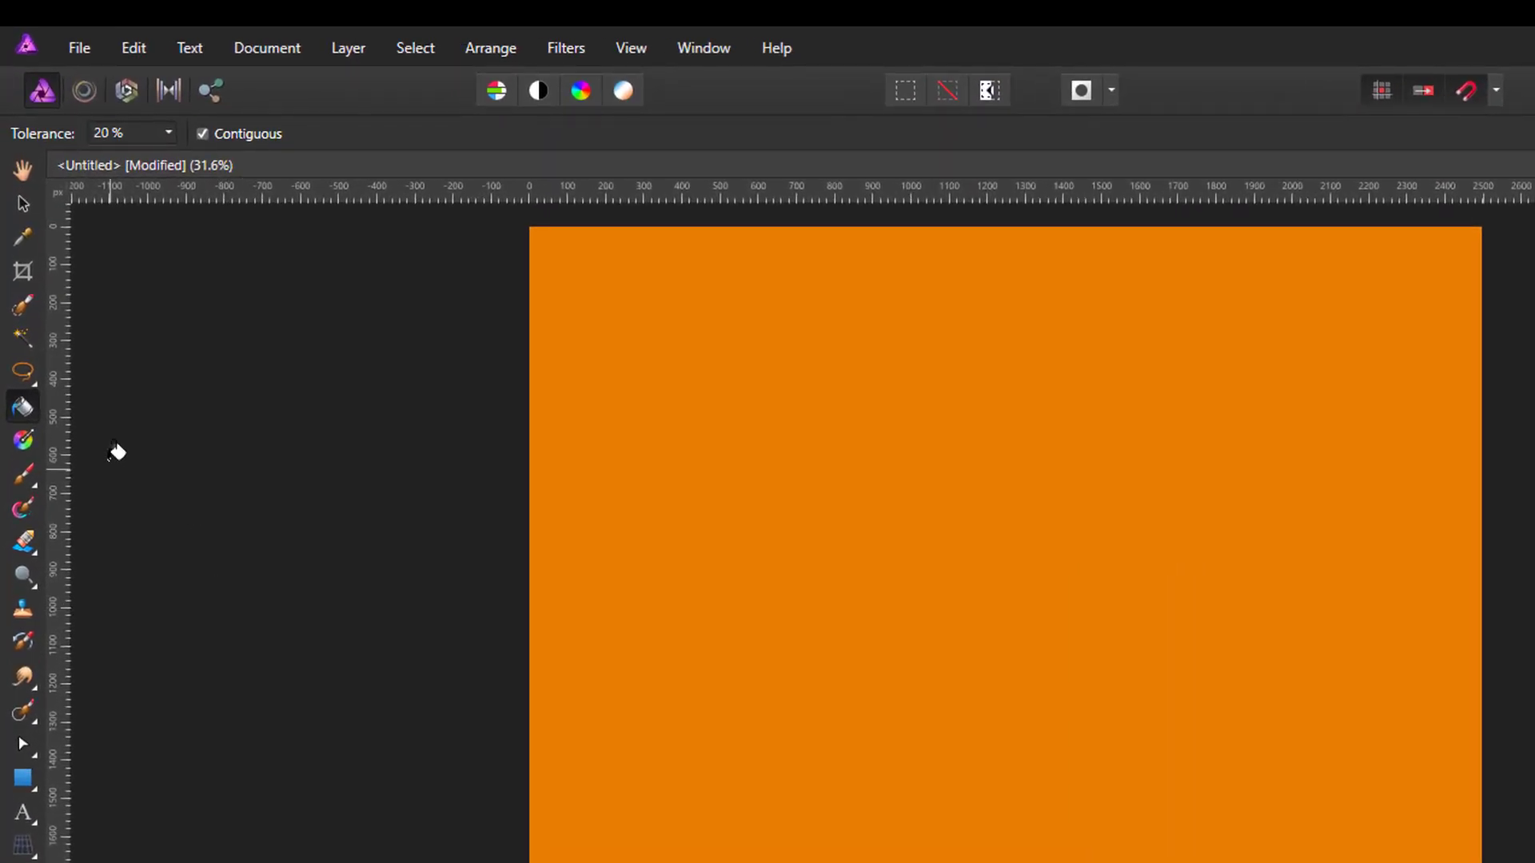
click(23, 441)
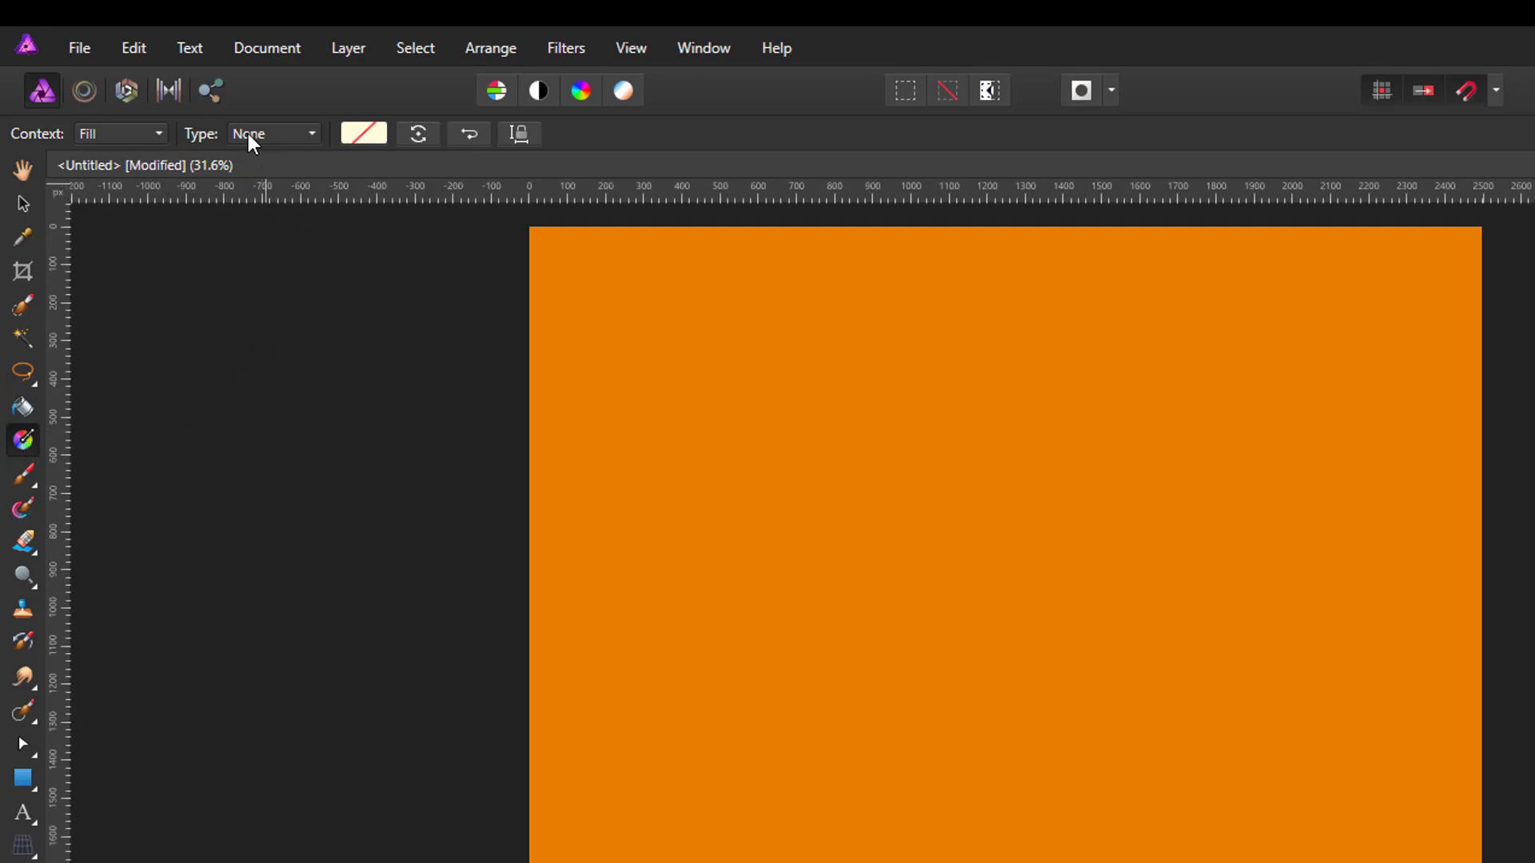
click(311, 136)
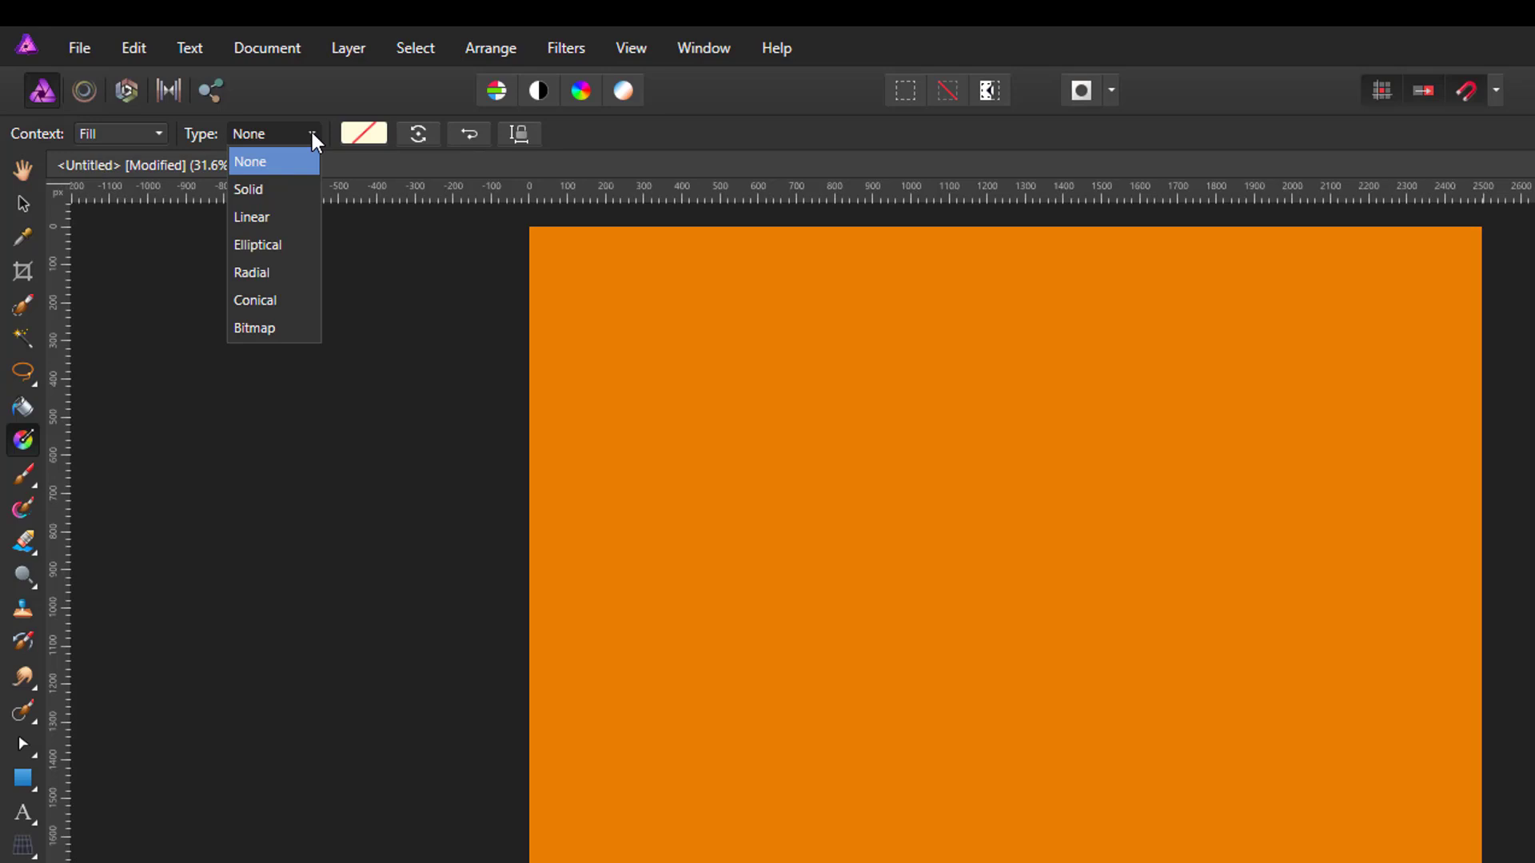
click(246, 219)
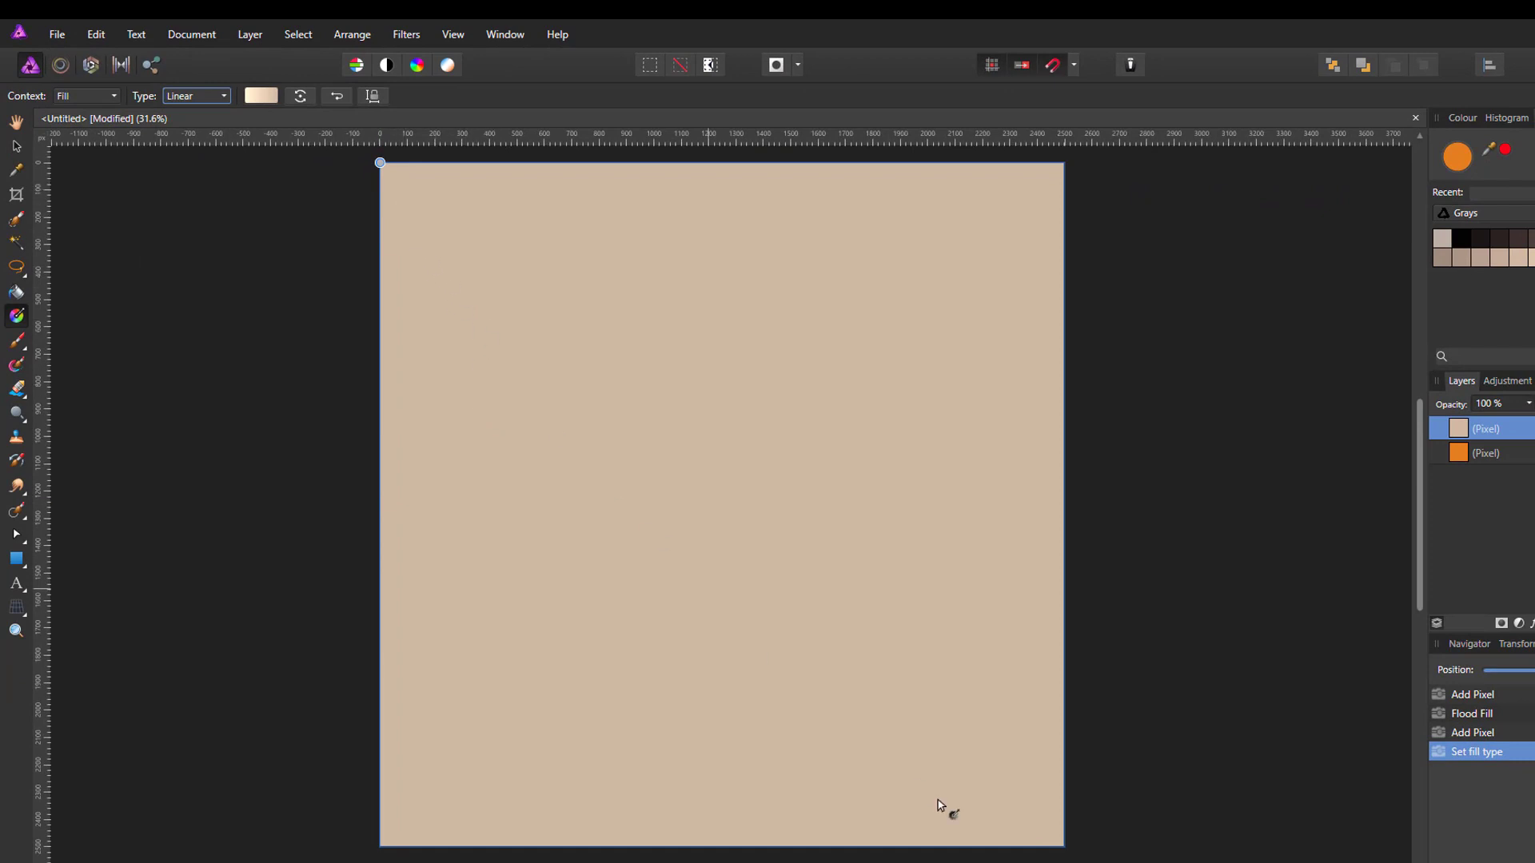
drag(702, 232, 724, 807)
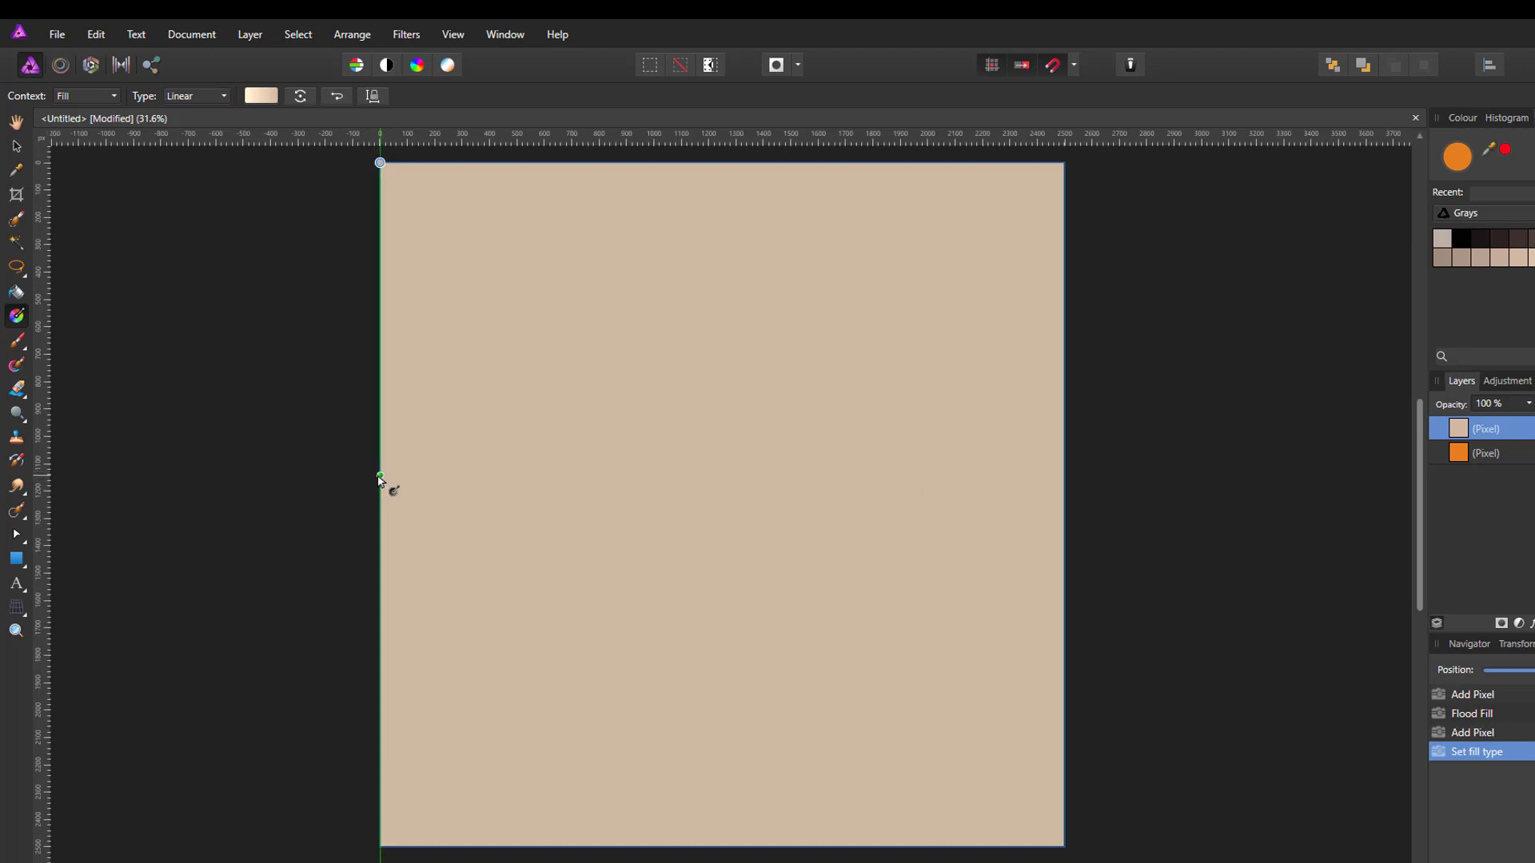
drag(381, 478, 1044, 497)
drag(1056, 497, 1064, 500)
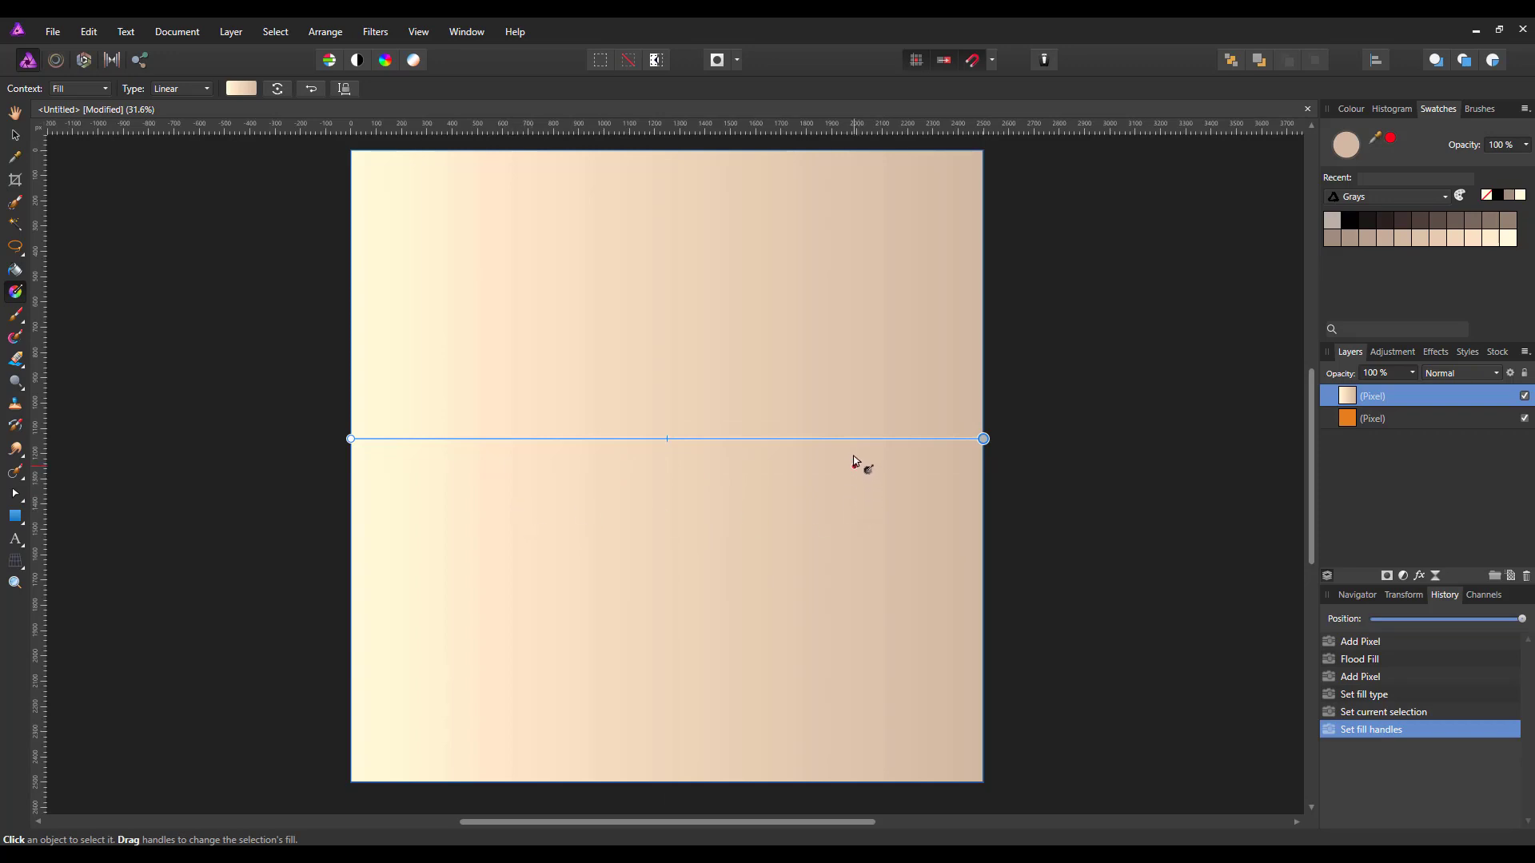
Insert three colour stops on the gradient line at its middle, one-quarter and three-quarter points
click(668, 439)
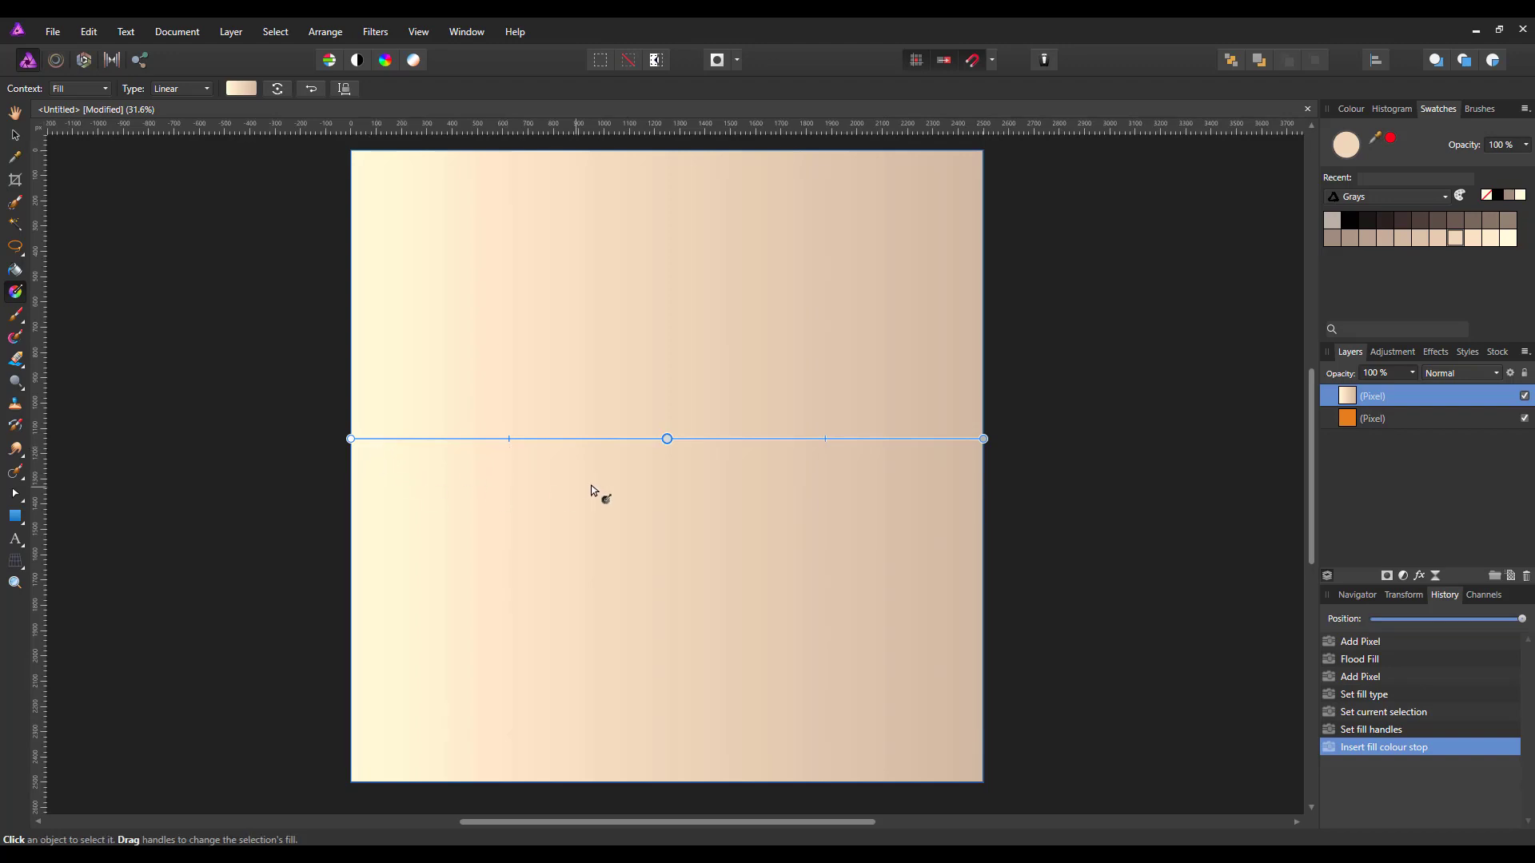
click(509, 439)
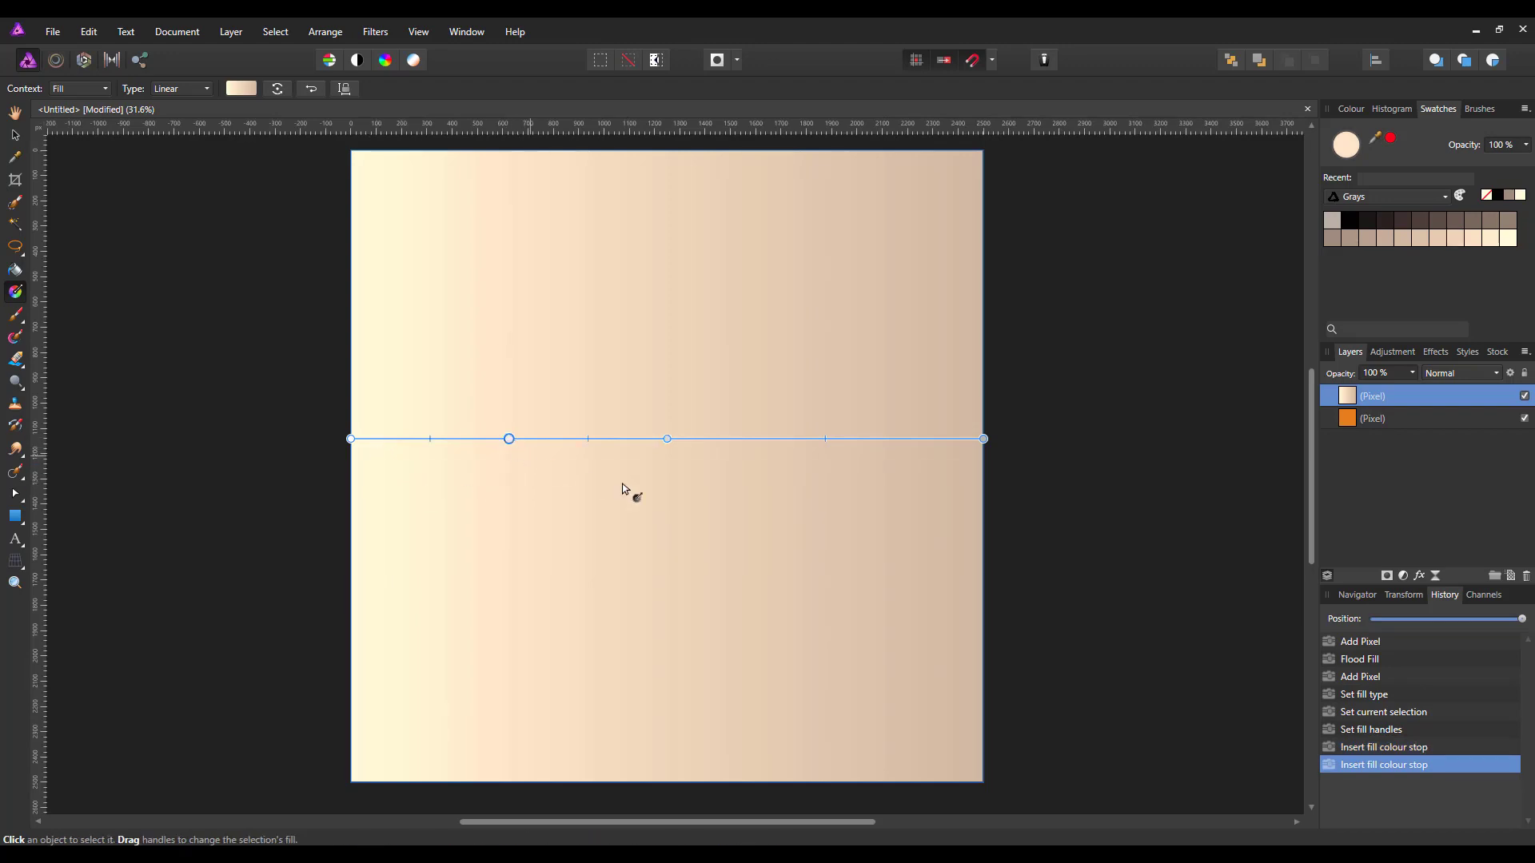
click(825, 439)
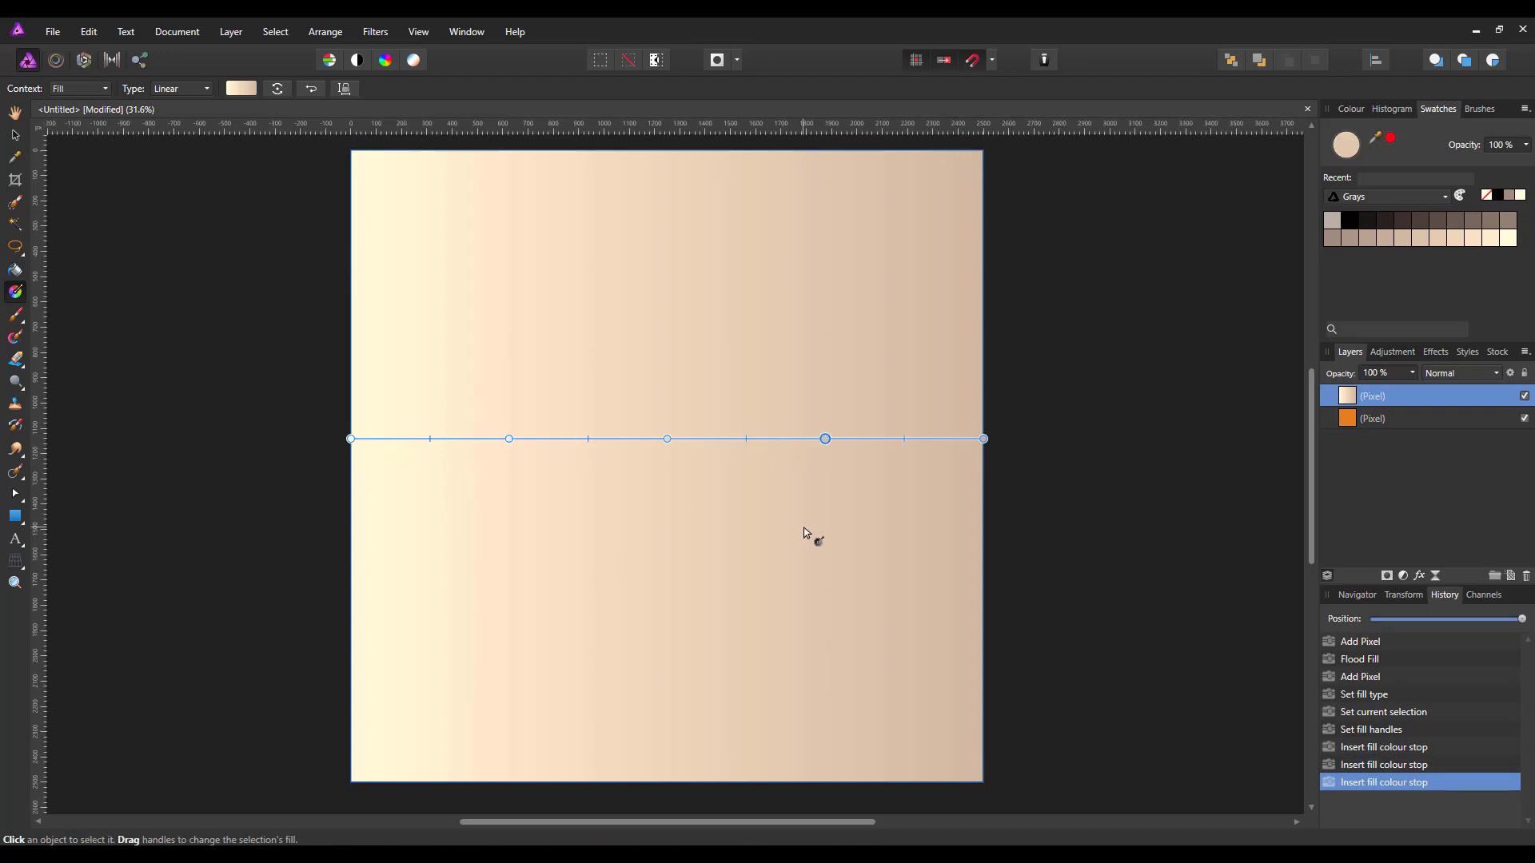
Colour the first and third gradient stops medium grey and the second and fourth white, using the Grays palette
click(350, 440)
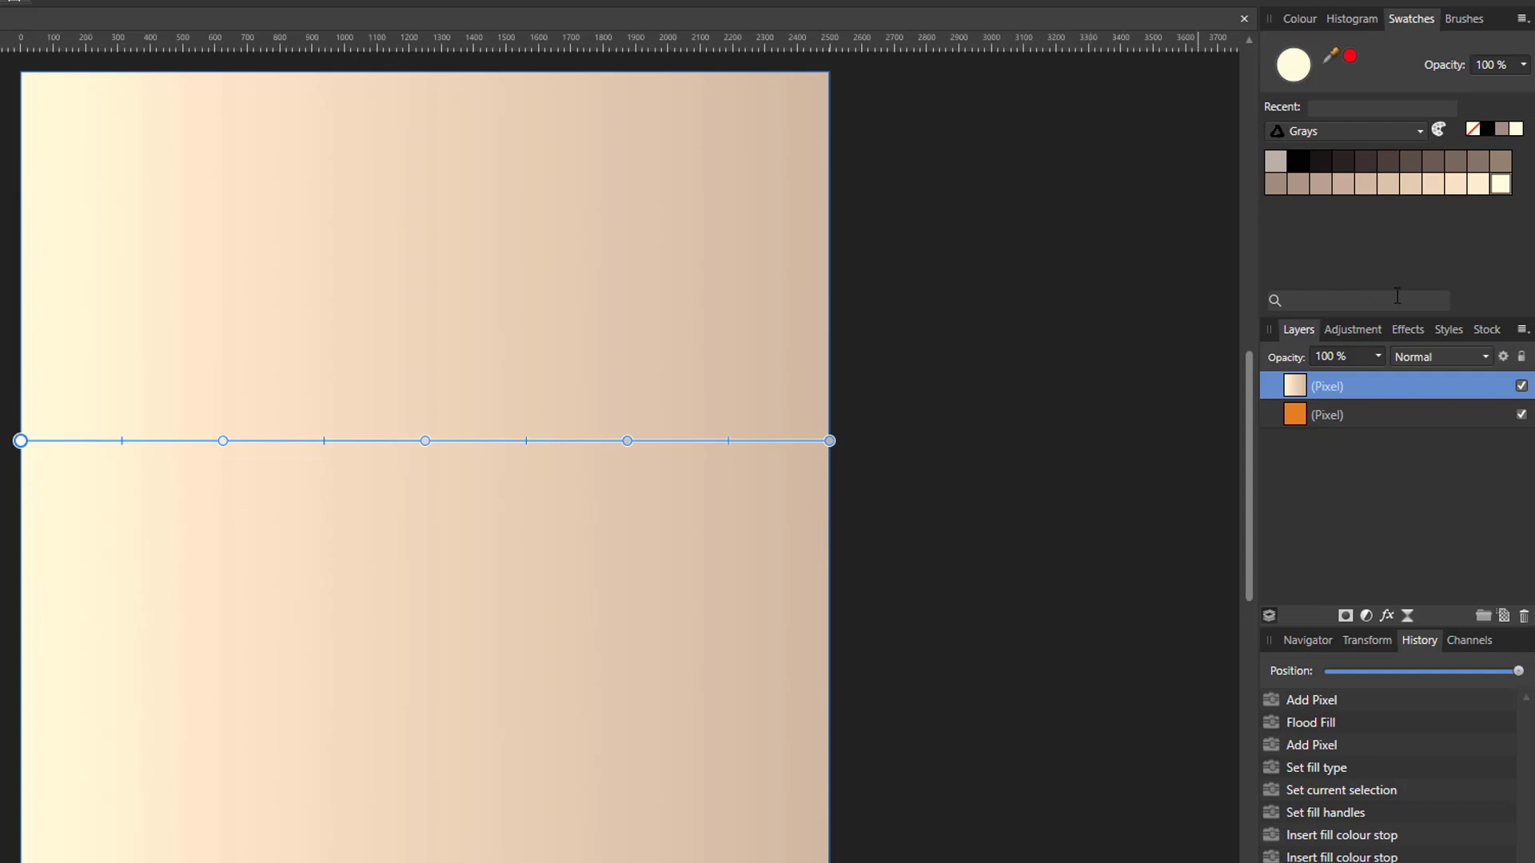
click(1479, 161)
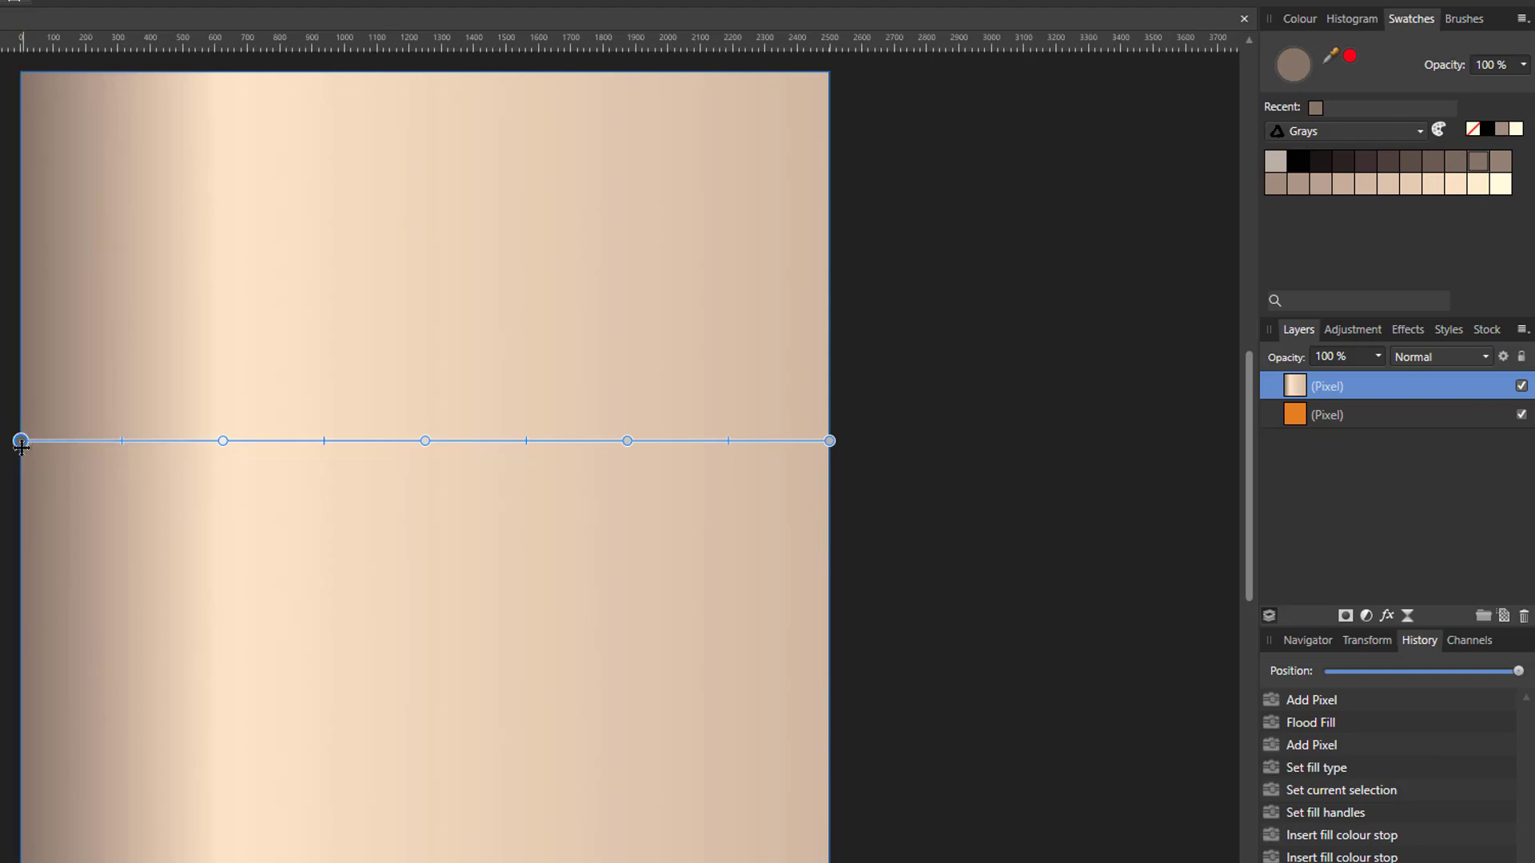
click(222, 441)
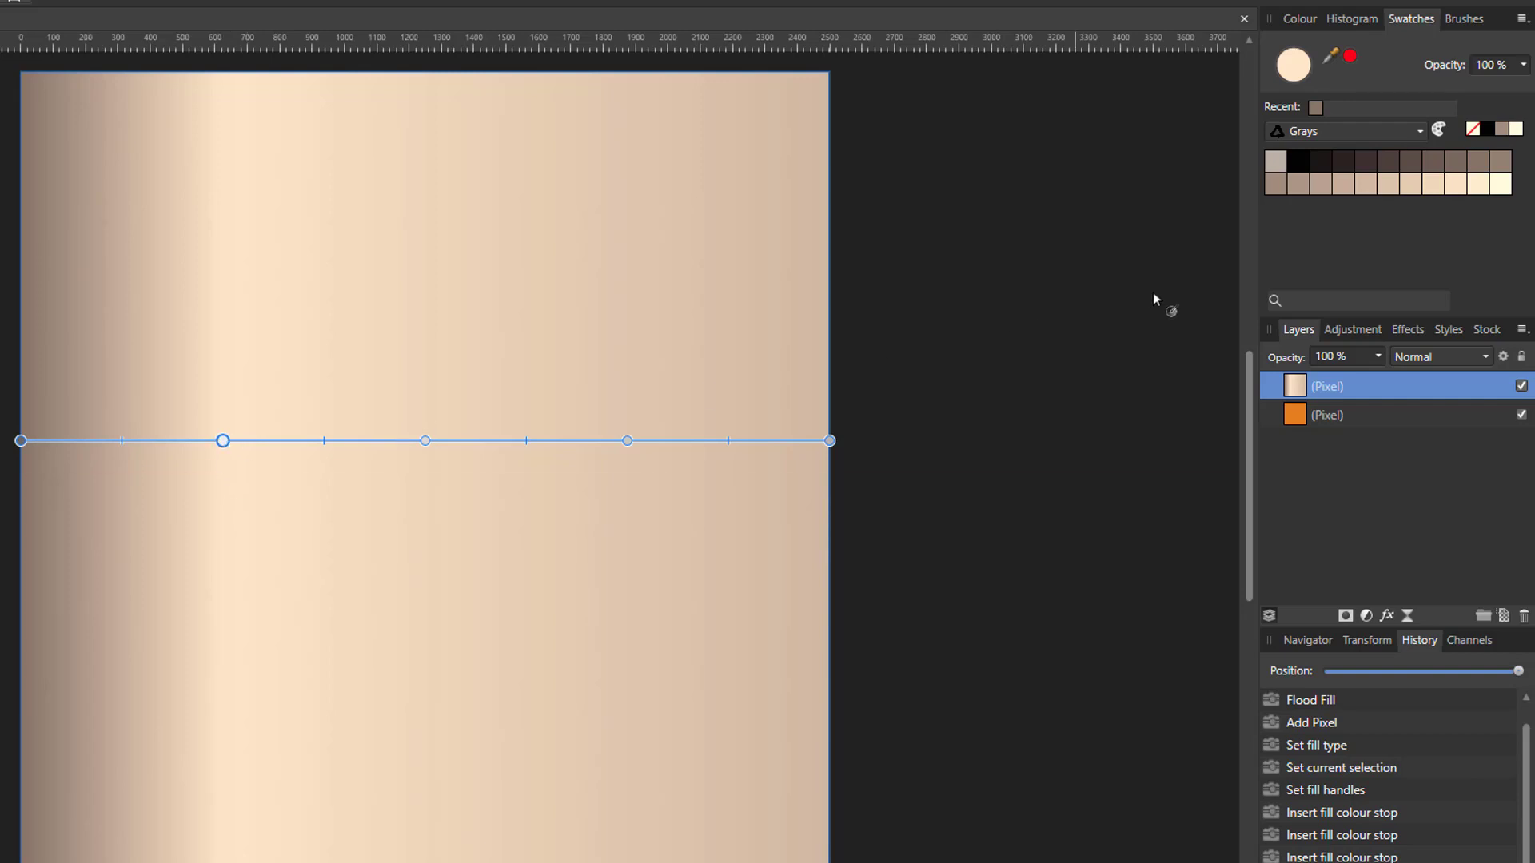
click(1503, 189)
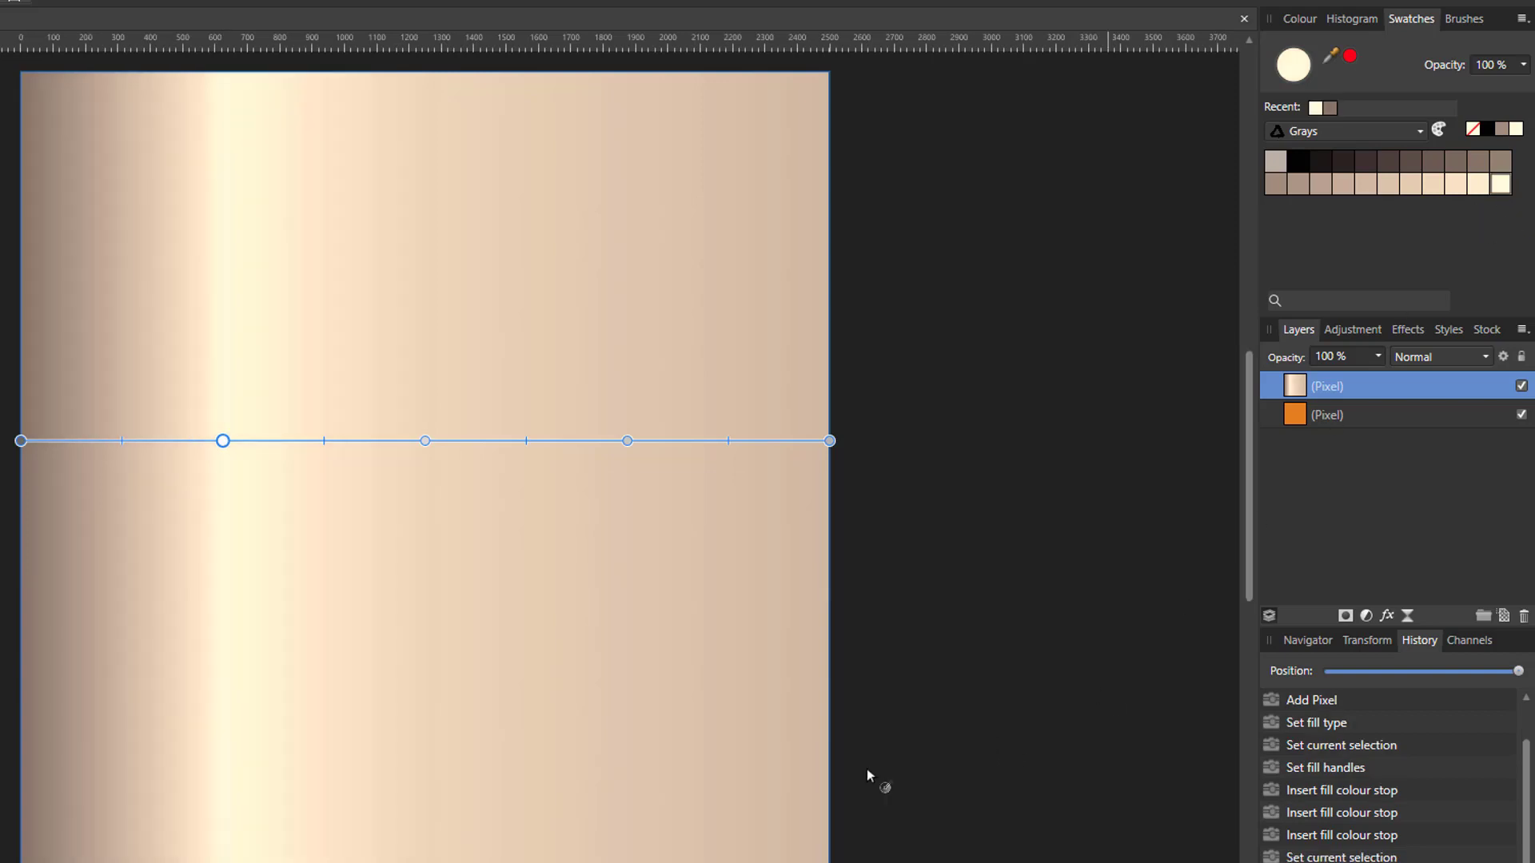
click(425, 441)
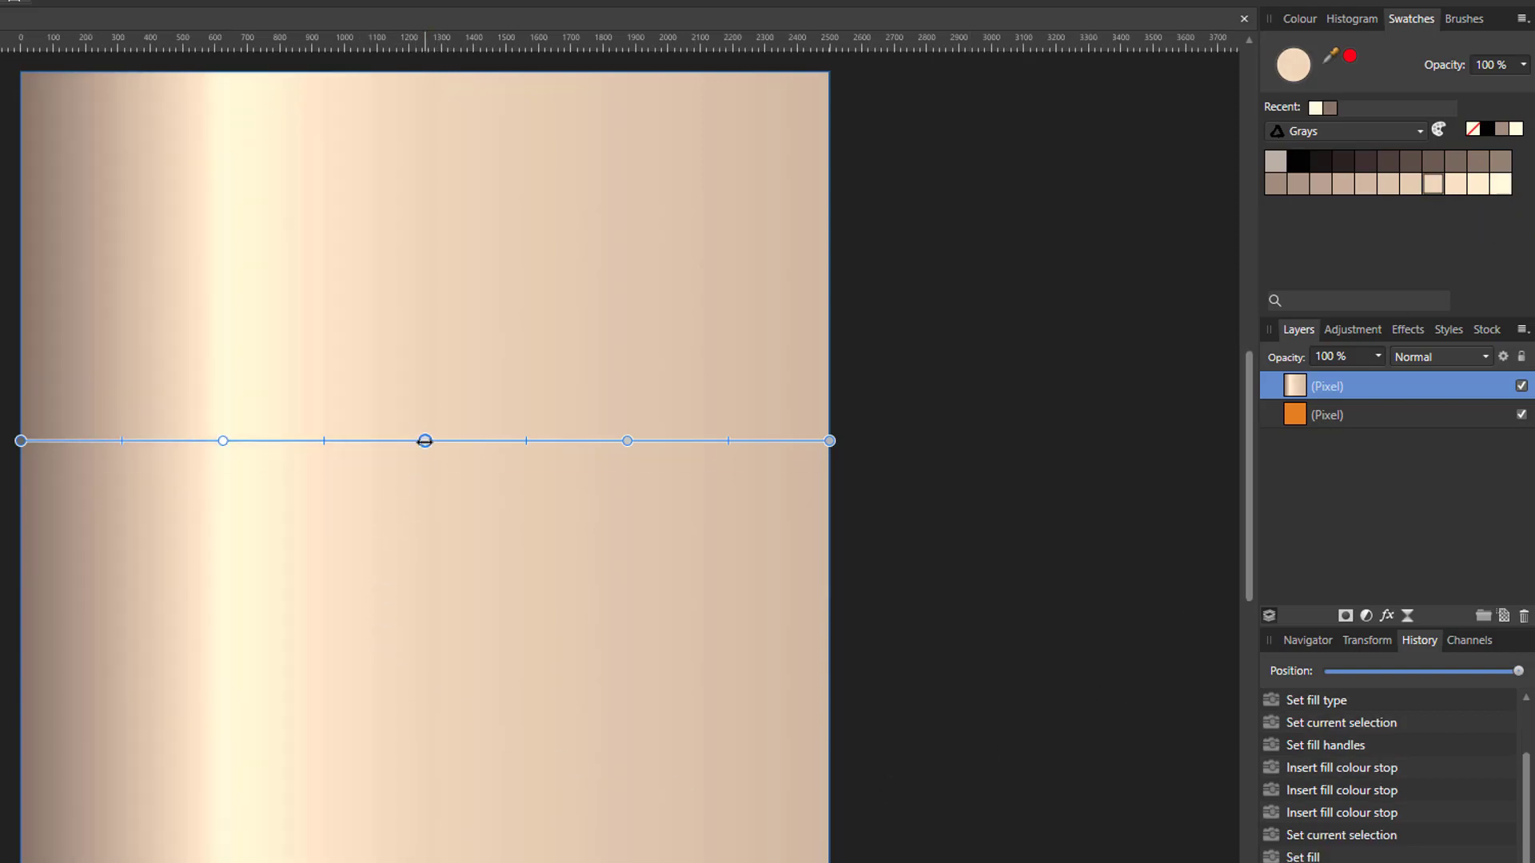
click(1475, 162)
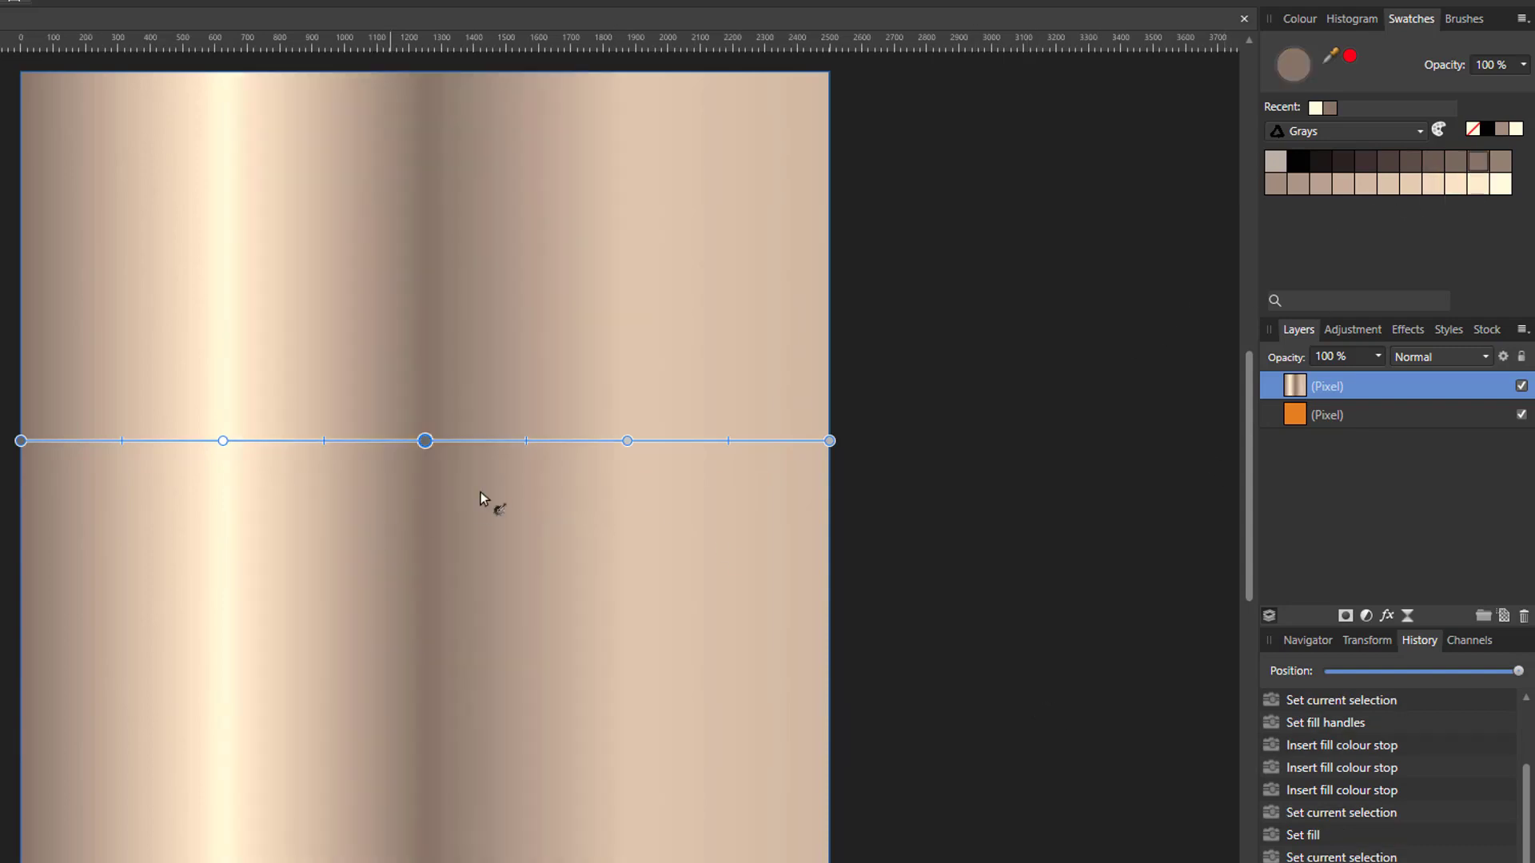
click(627, 441)
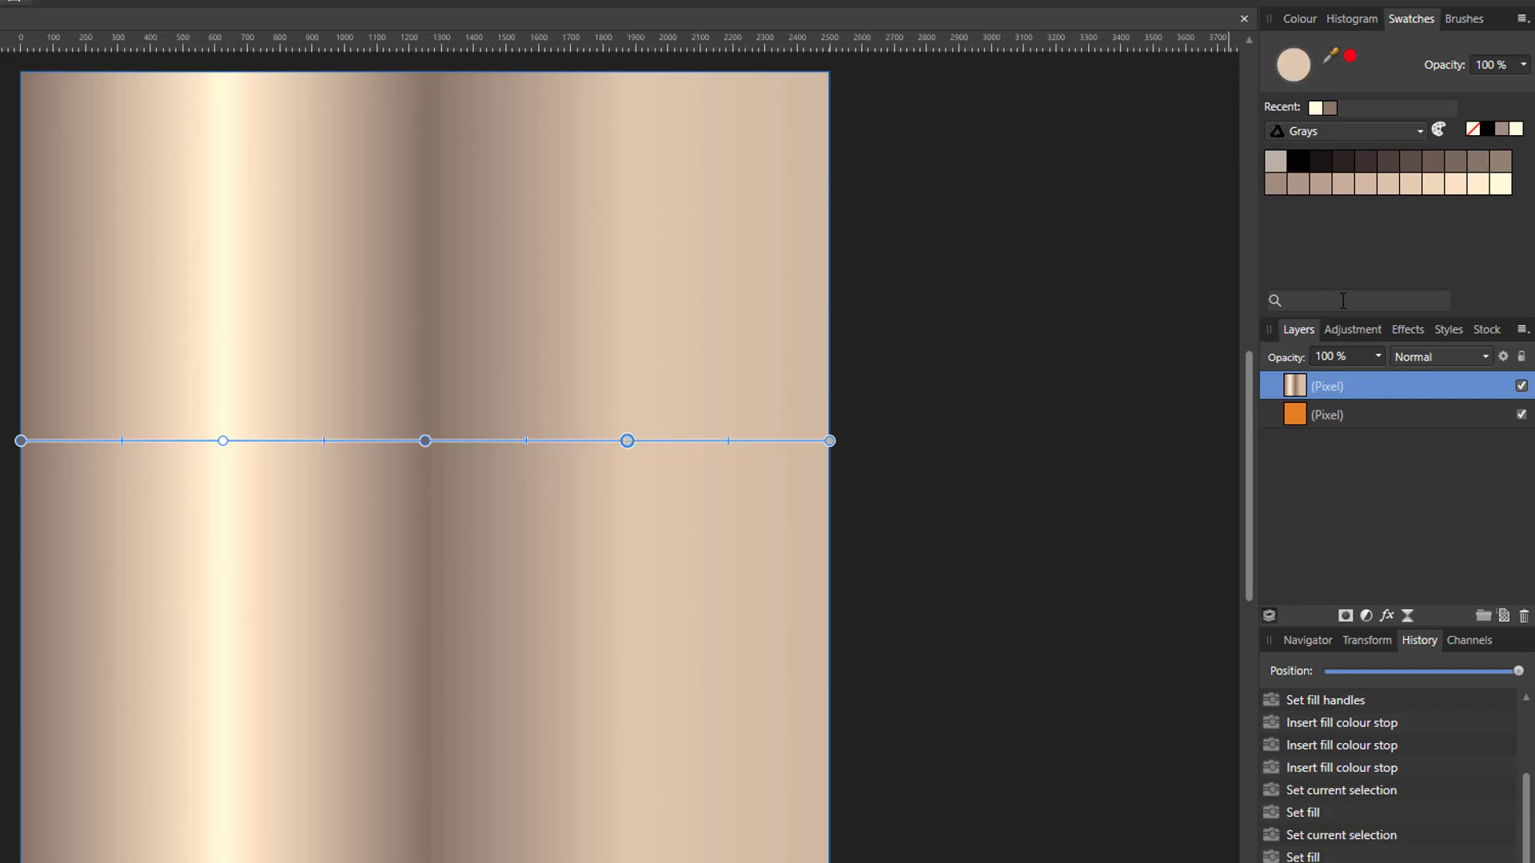
click(1502, 186)
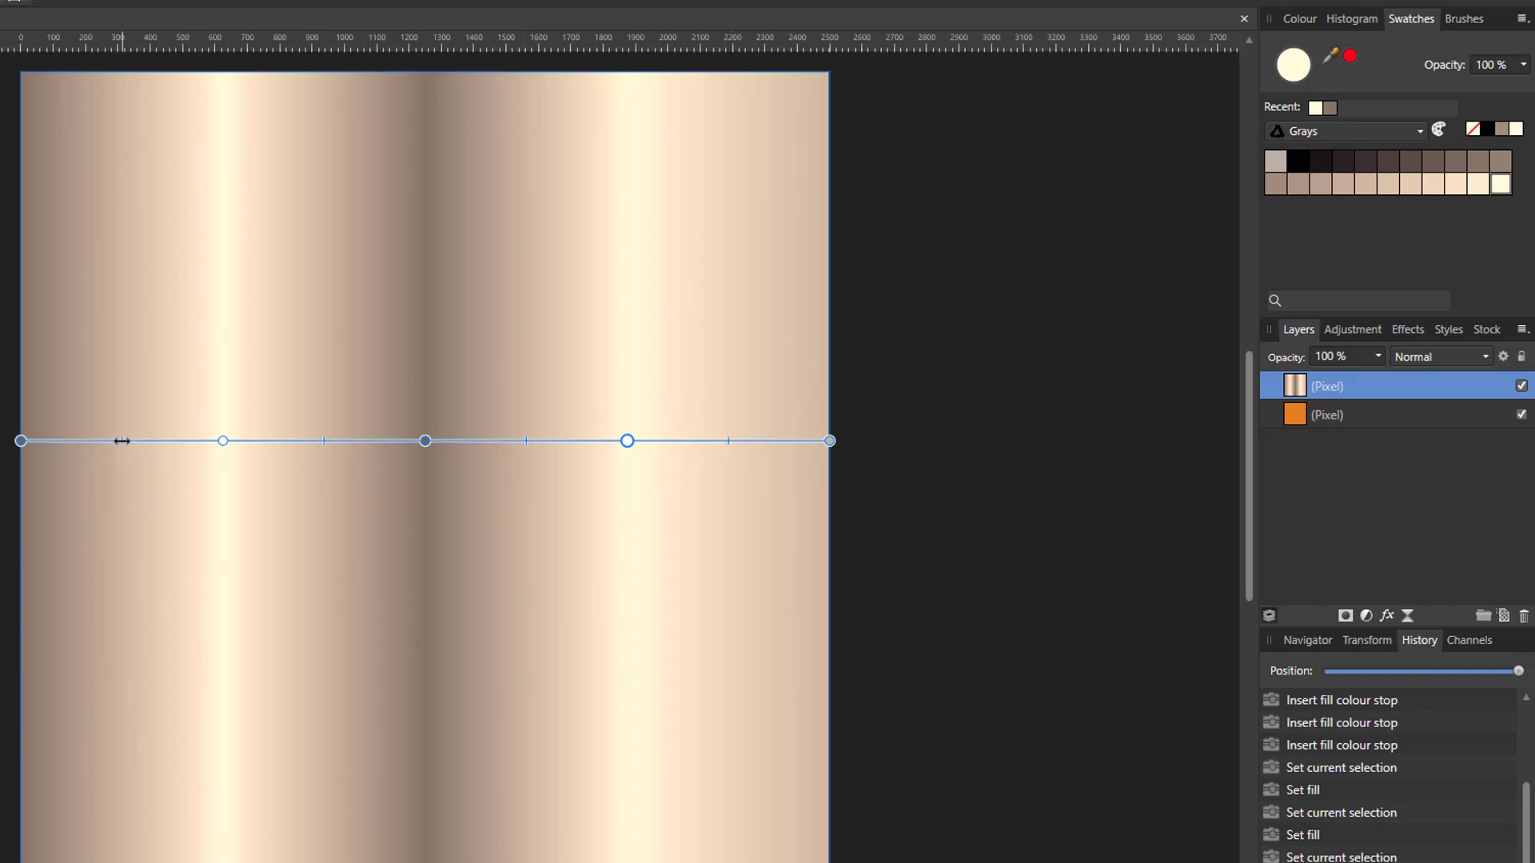
Shift the four gradient midpoints closer to their neighbouring white stops to narrow the bright bands
mouse_move(122, 441)
mouse_down()
mouse_move(49, 442)
mouse_move(194, 442)
mouse_move(78, 452)
mouse_move(144, 451)
mouse_up()
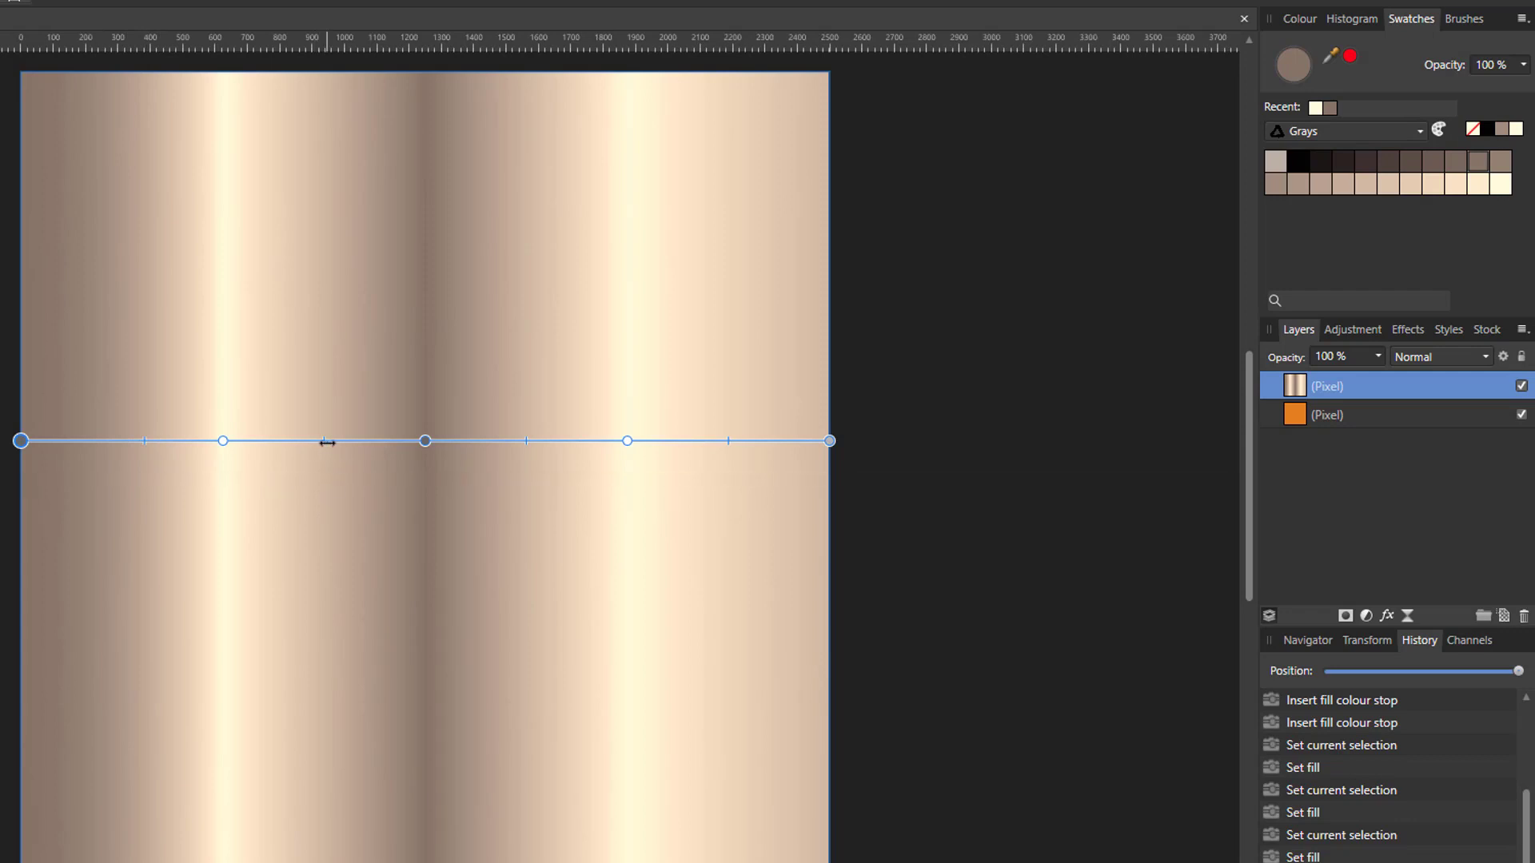
drag(324, 443, 279, 448)
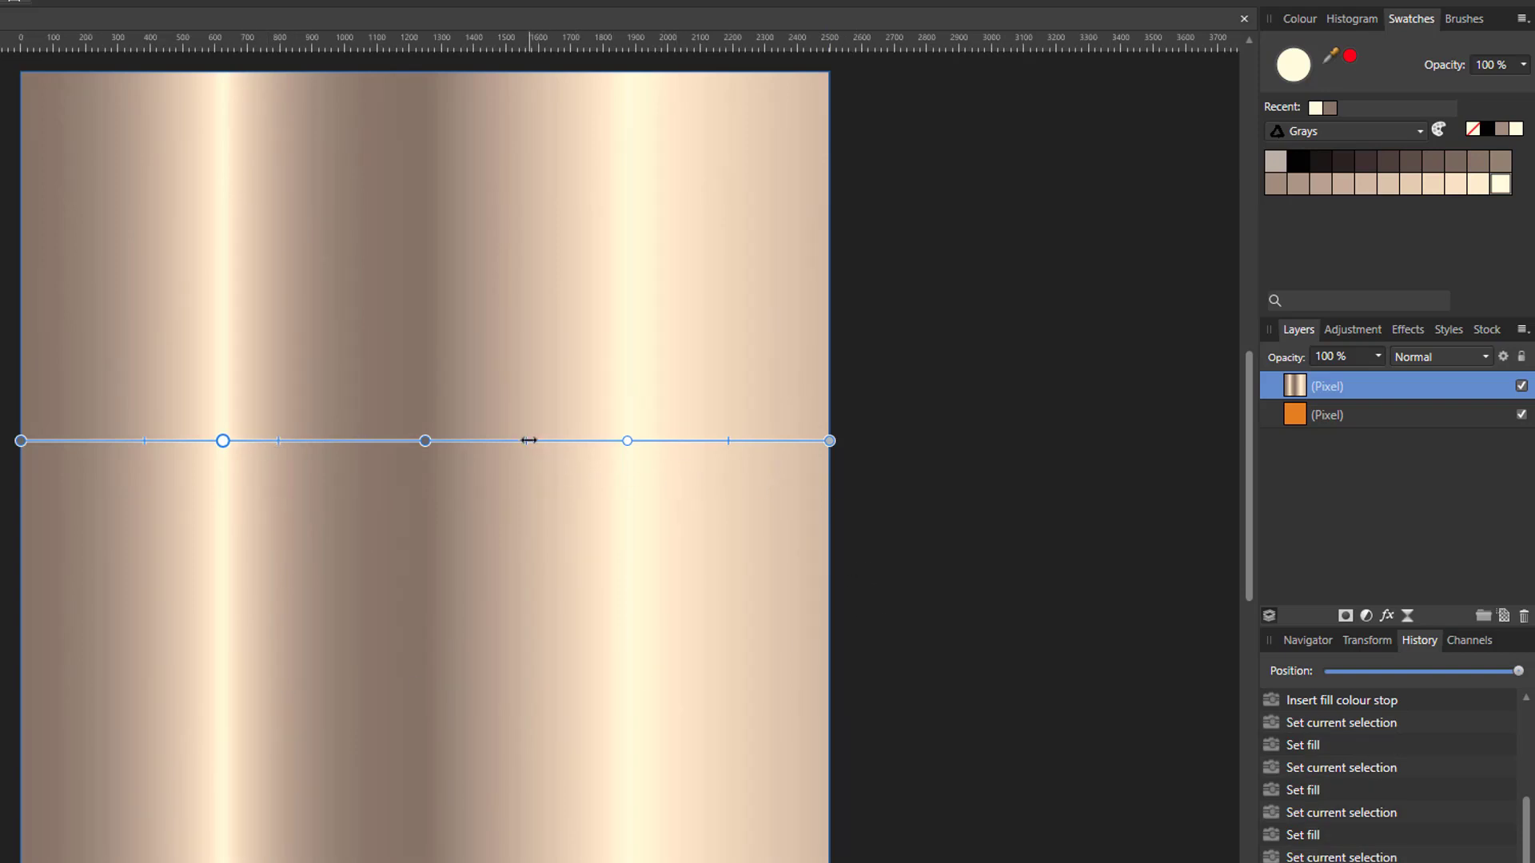
drag(528, 441, 552, 440)
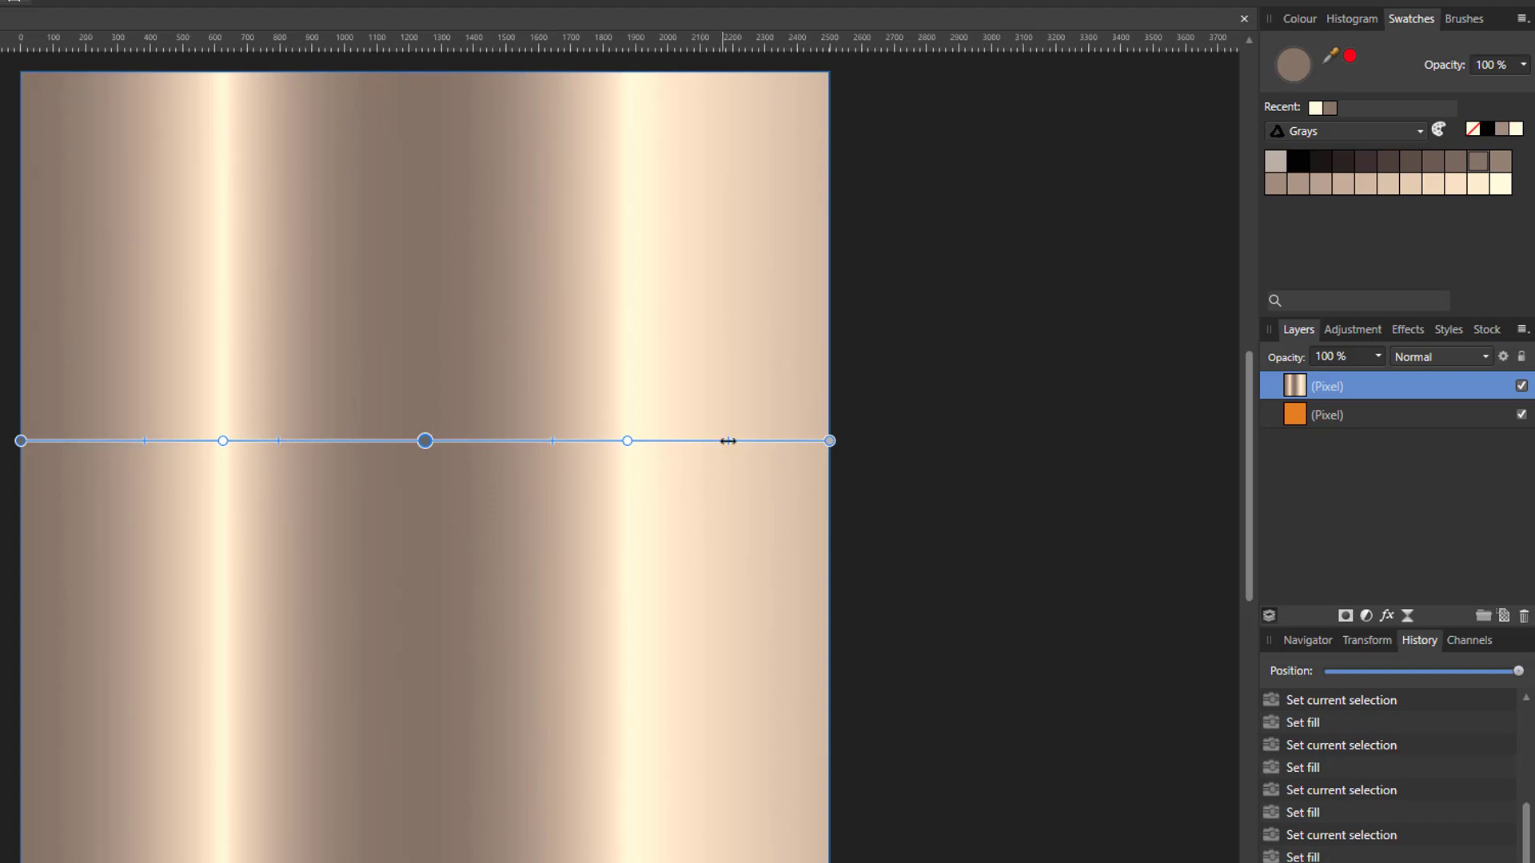
drag(723, 440, 708, 442)
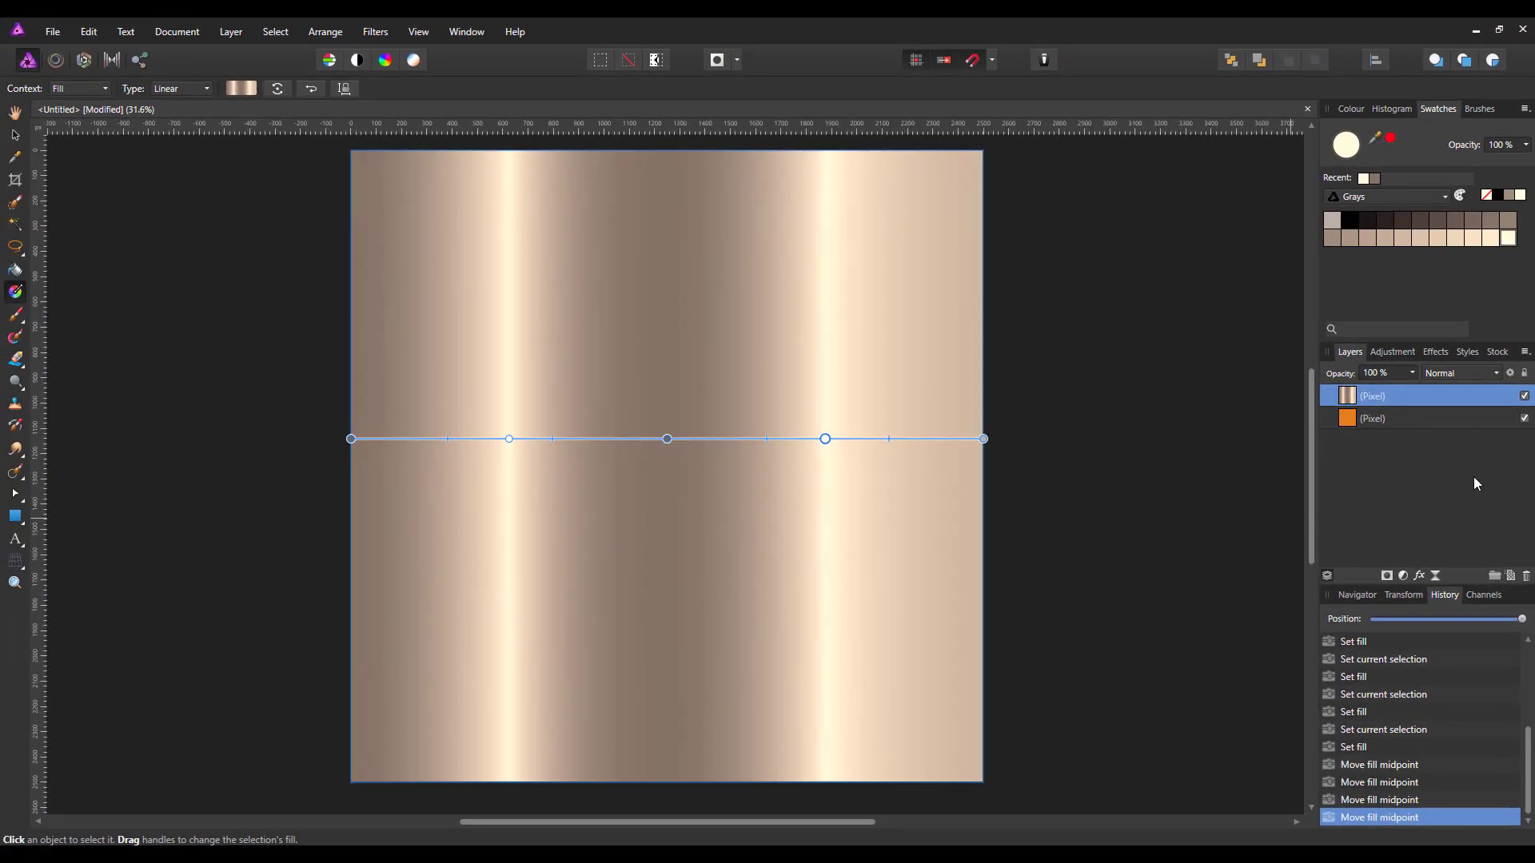
Leave gradient editing and rename the gradient layer "linear"
click(16, 114)
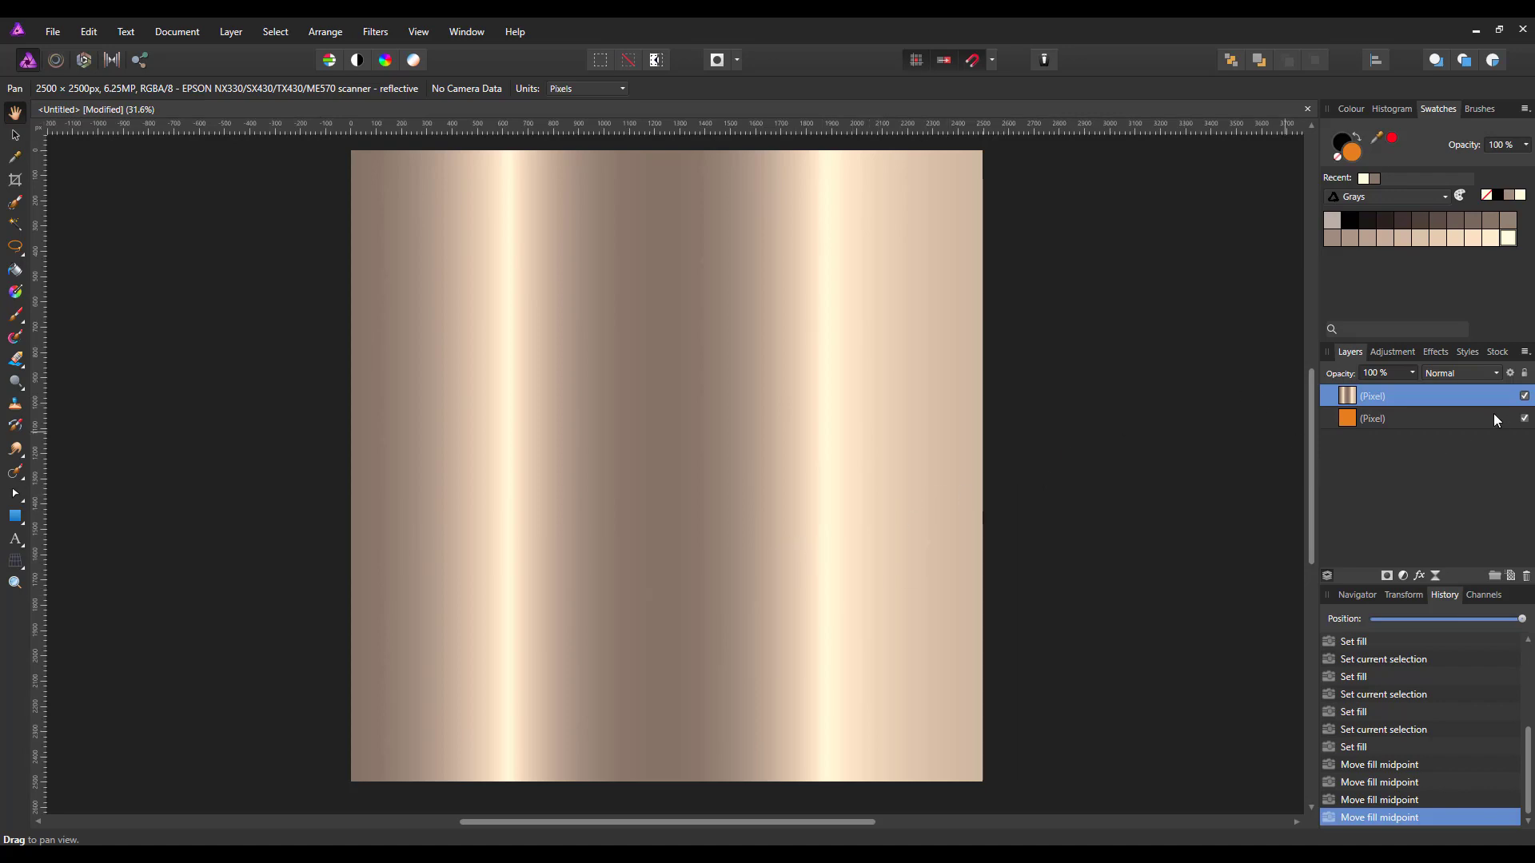
double_click(1386, 398)
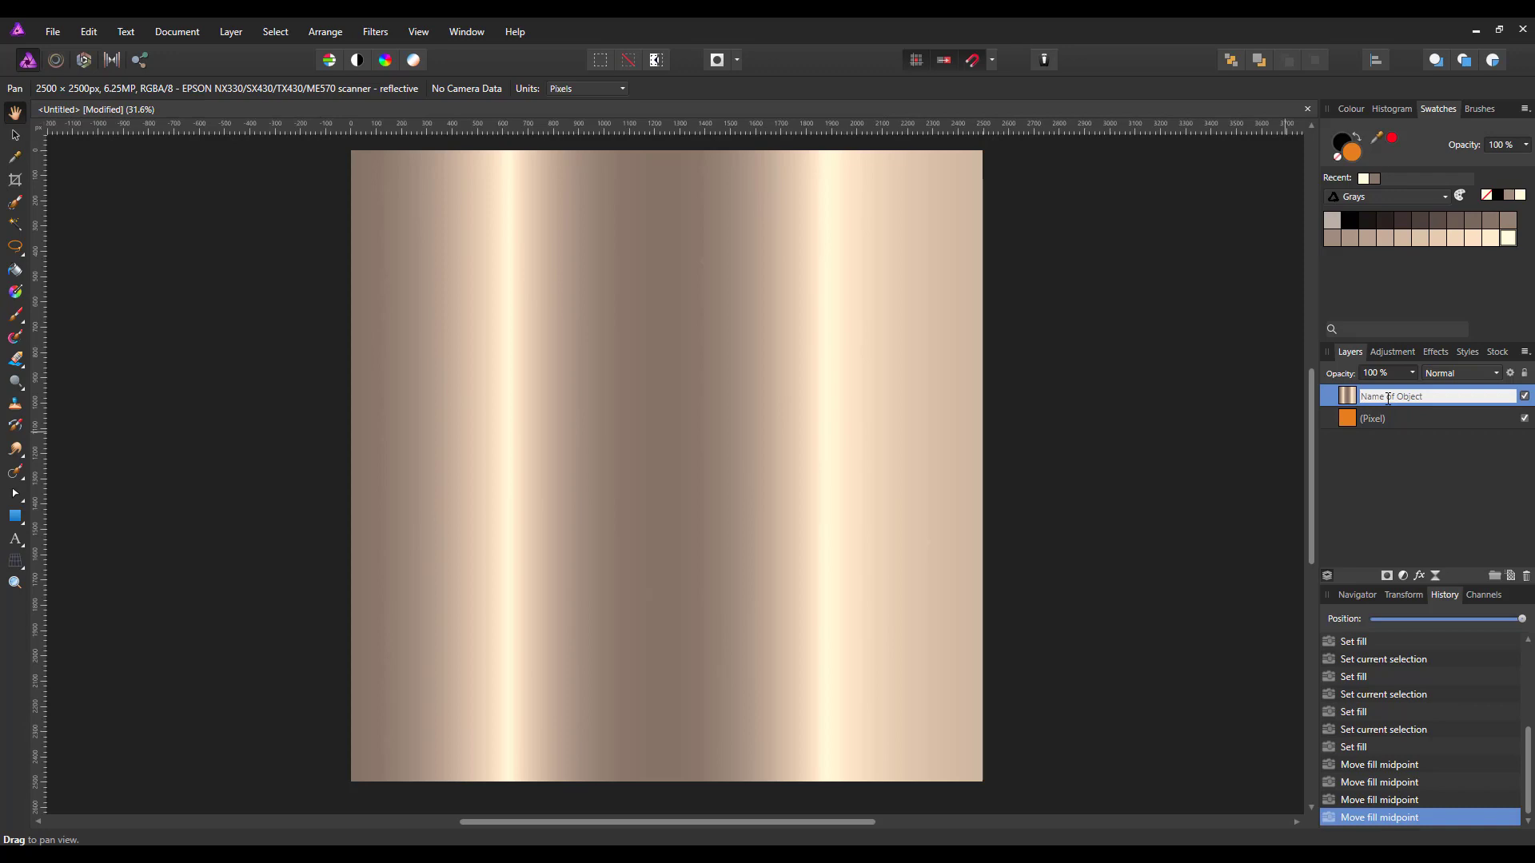
text(linear)
key(Return)
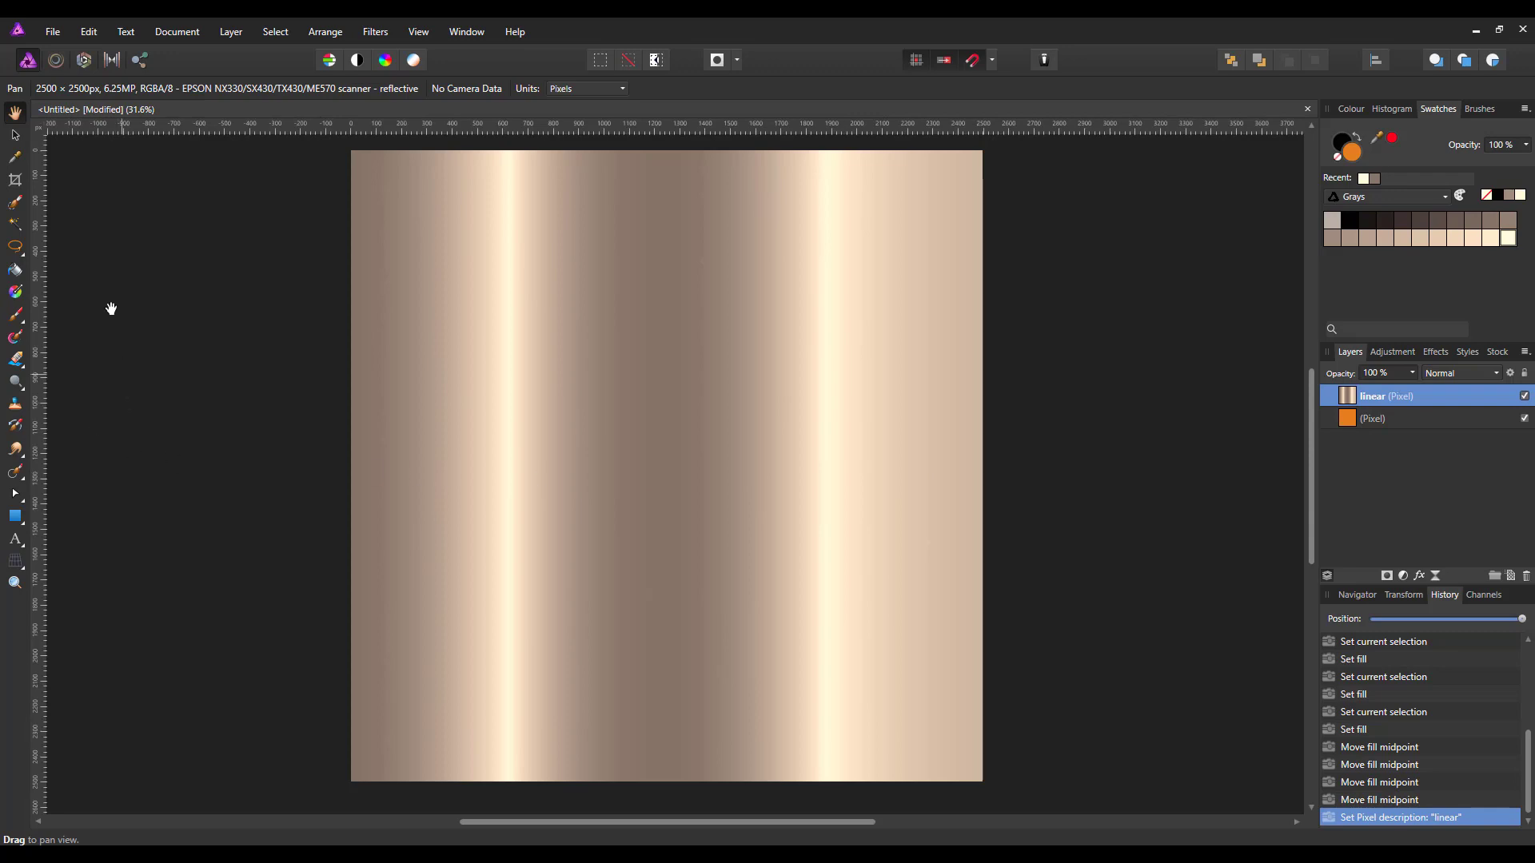
click(51, 34)
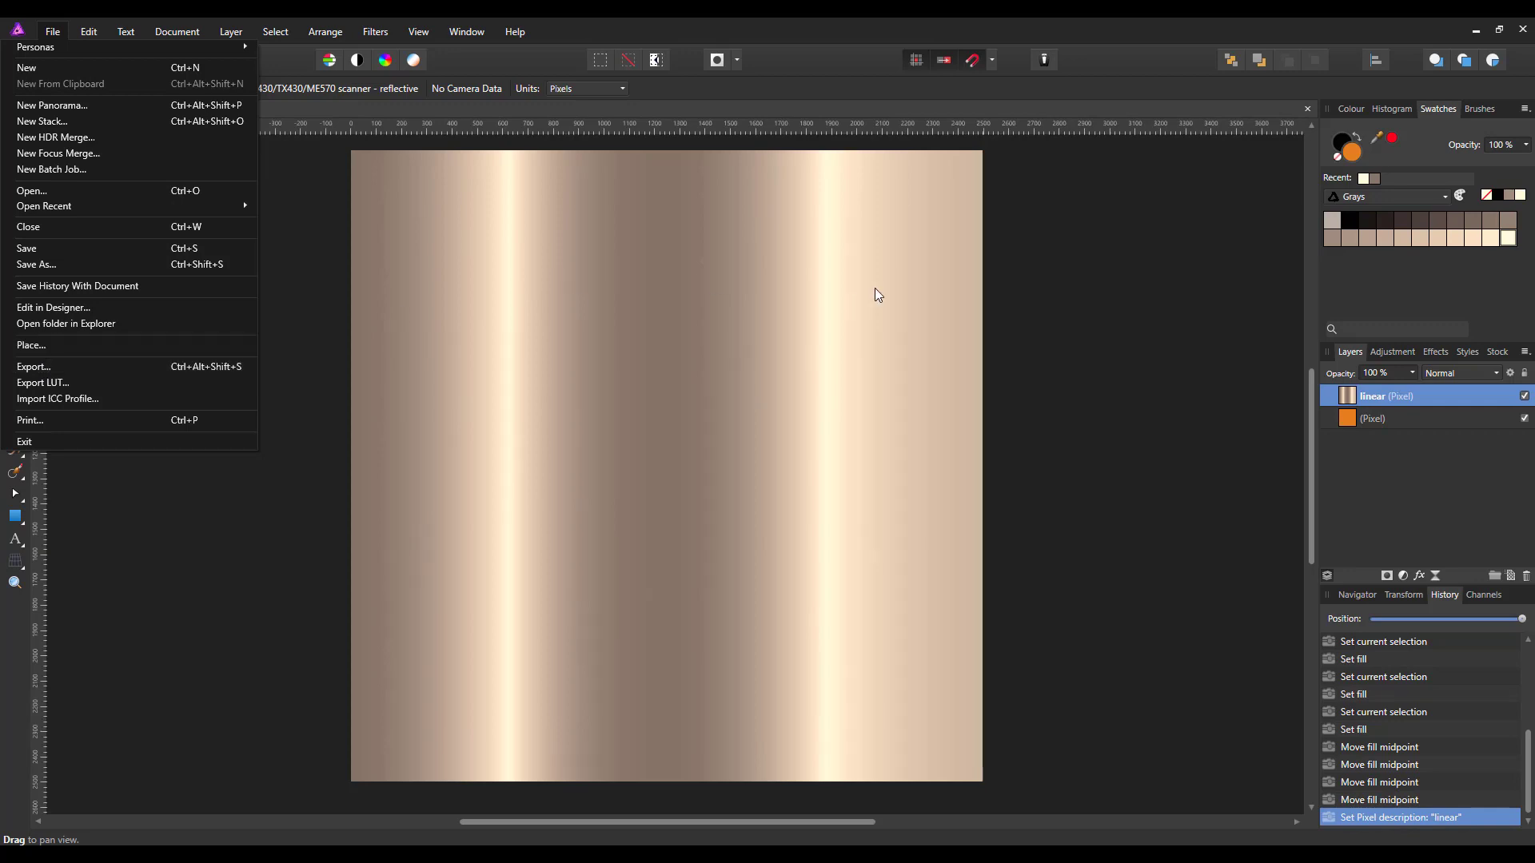
click(1253, 107)
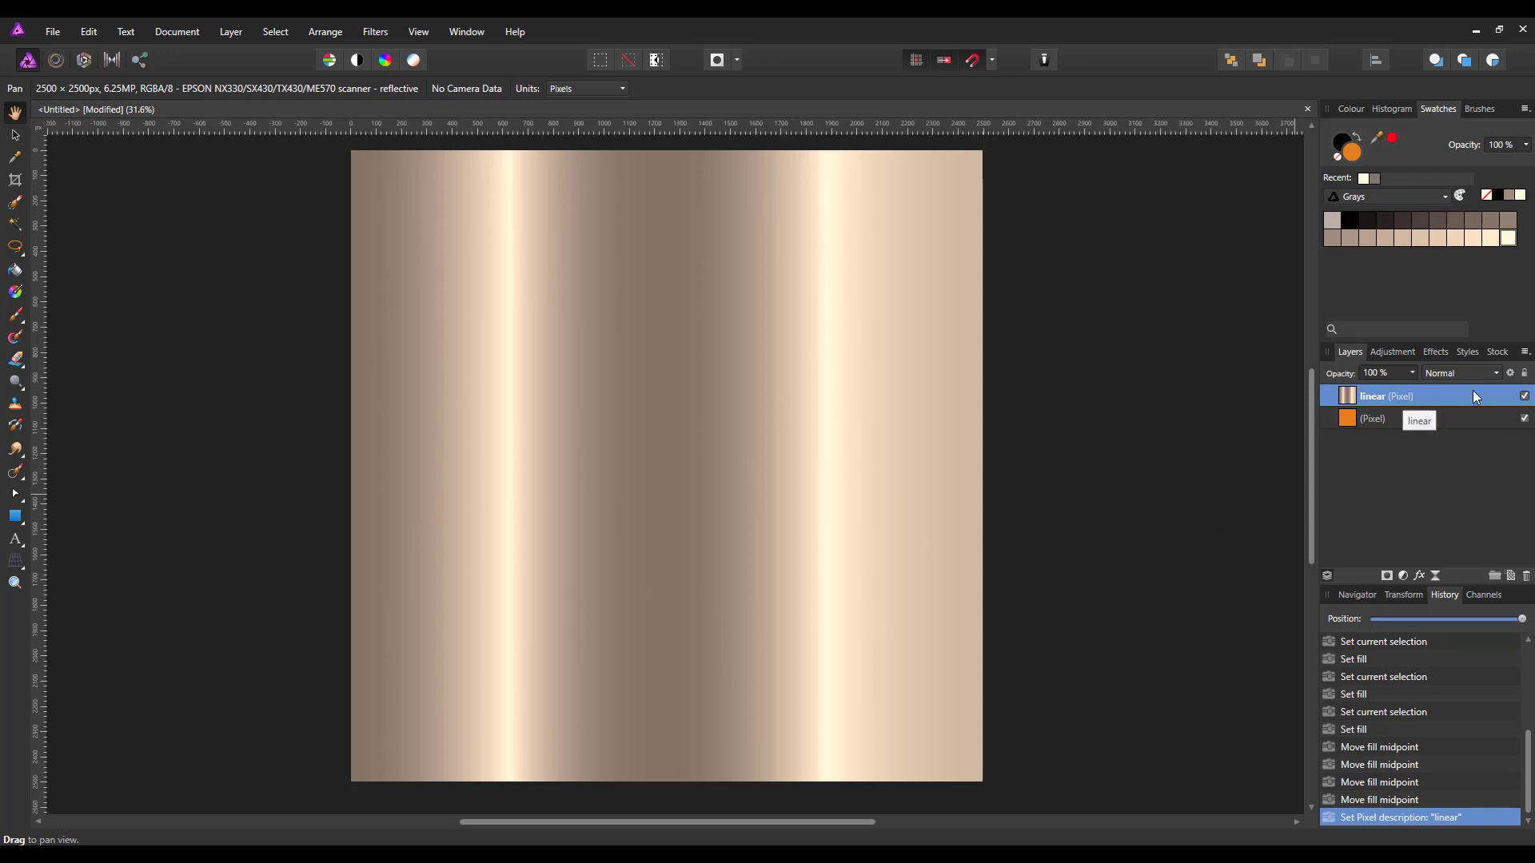
Try the Multiply blend mode on the linear layer and replace it with Overlay
click(1498, 371)
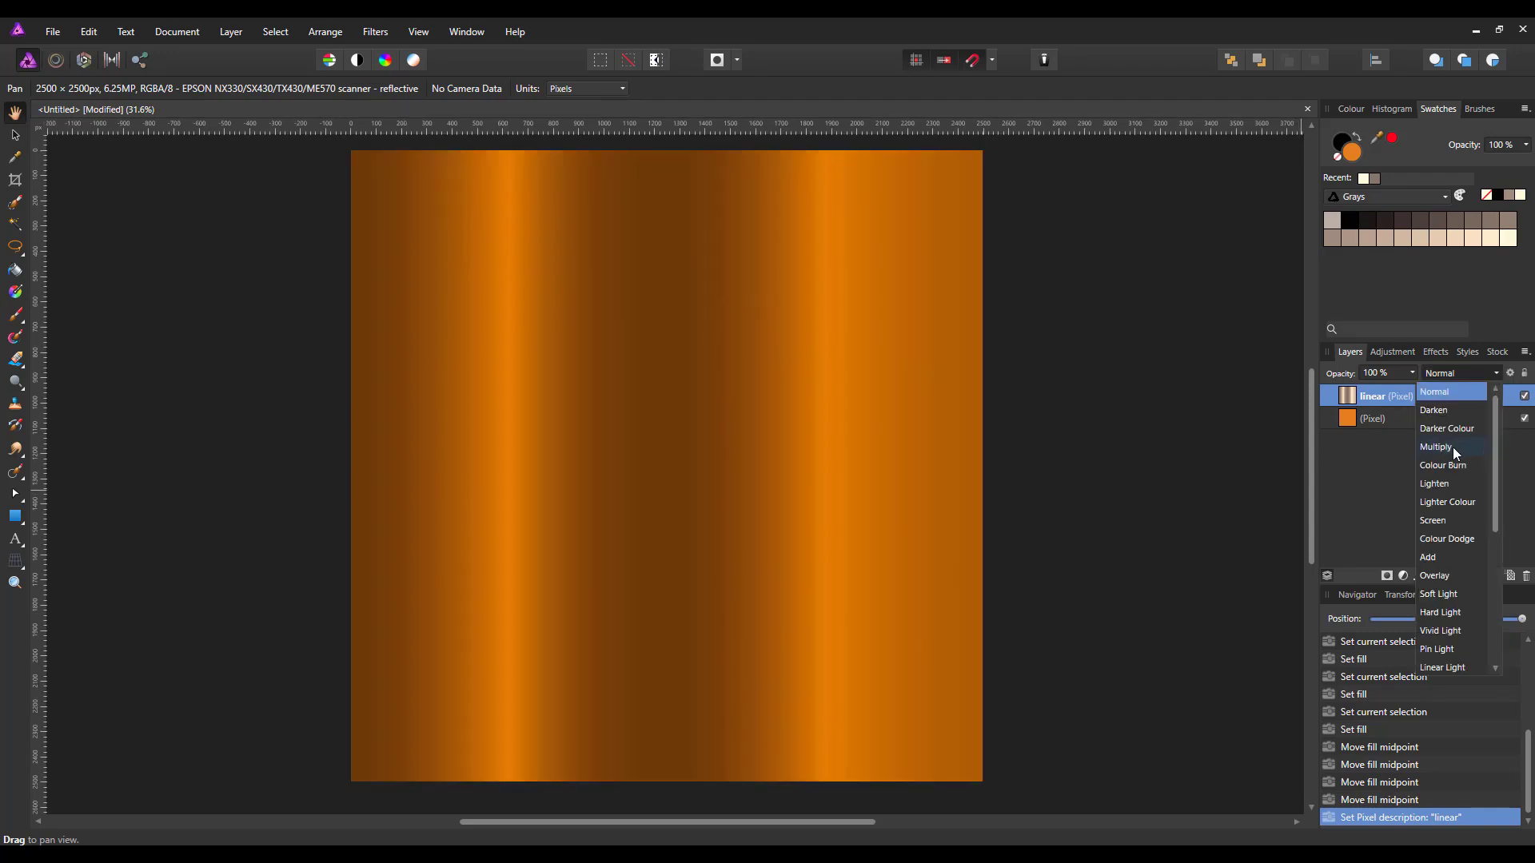
click(1451, 448)
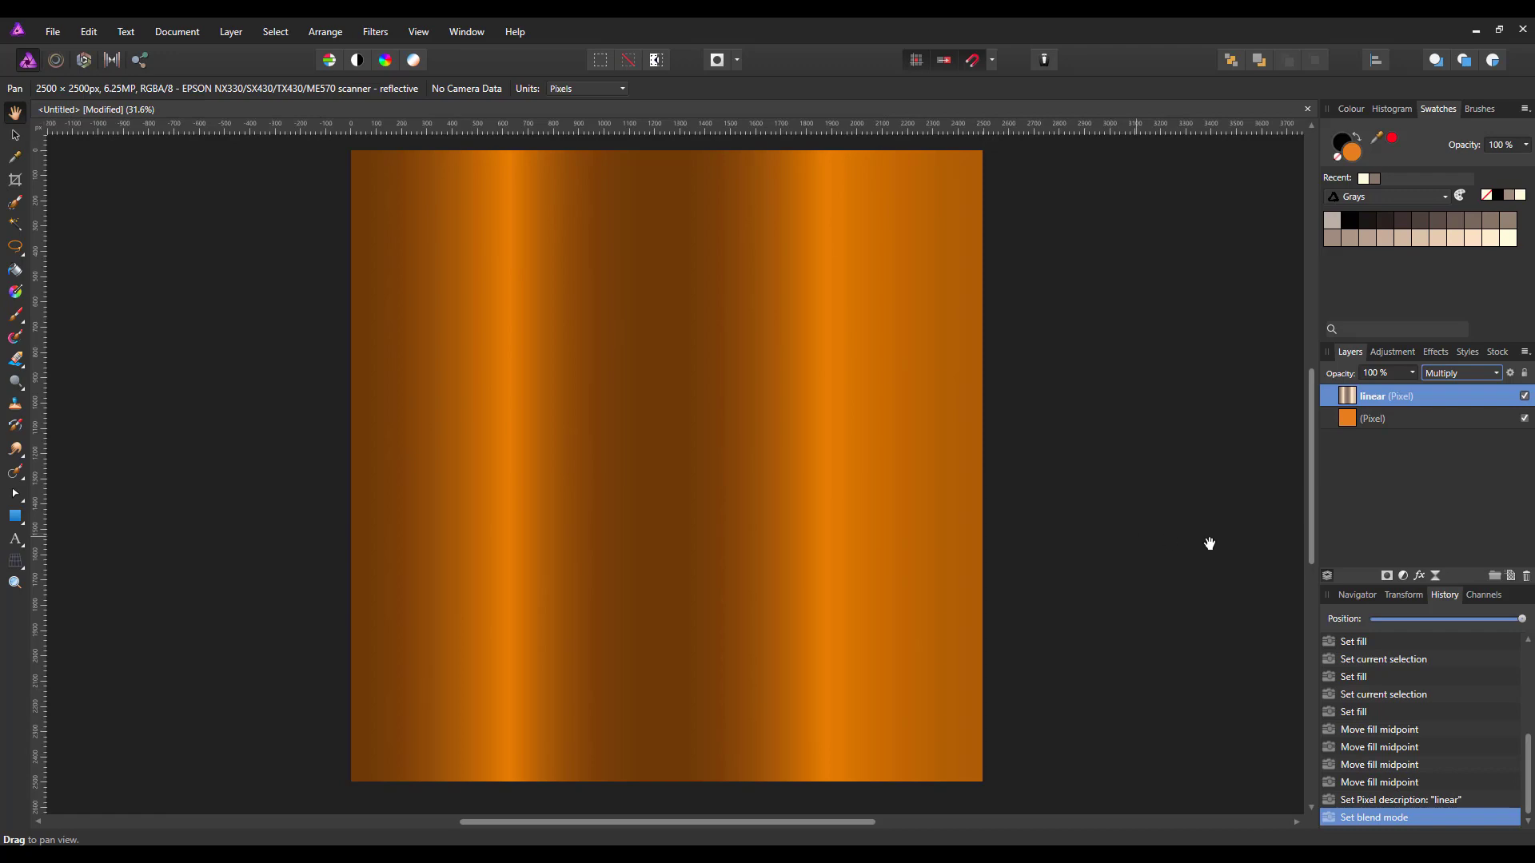
click(1498, 374)
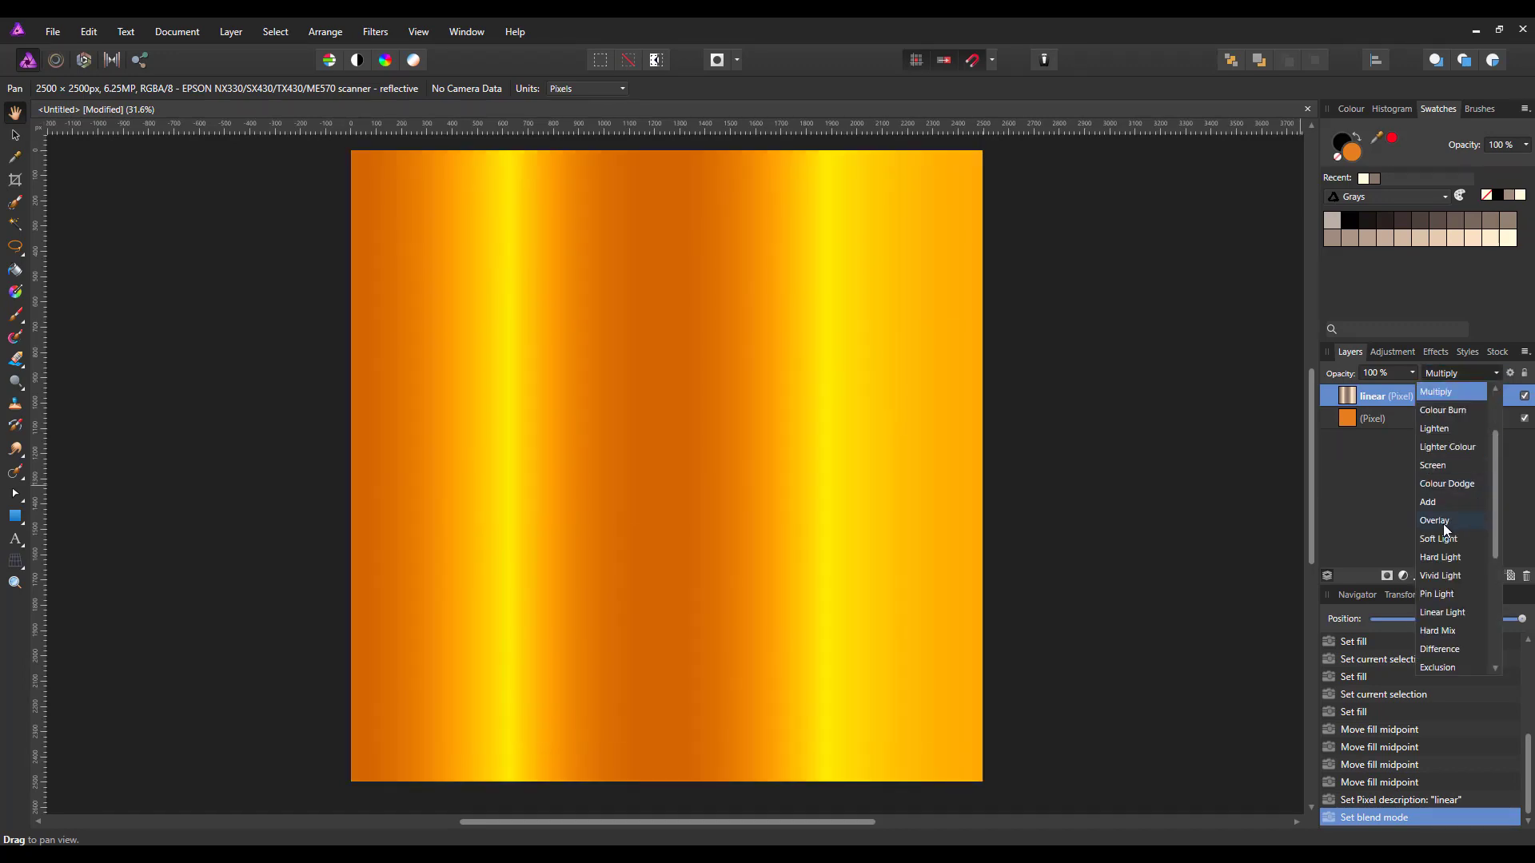
click(1434, 520)
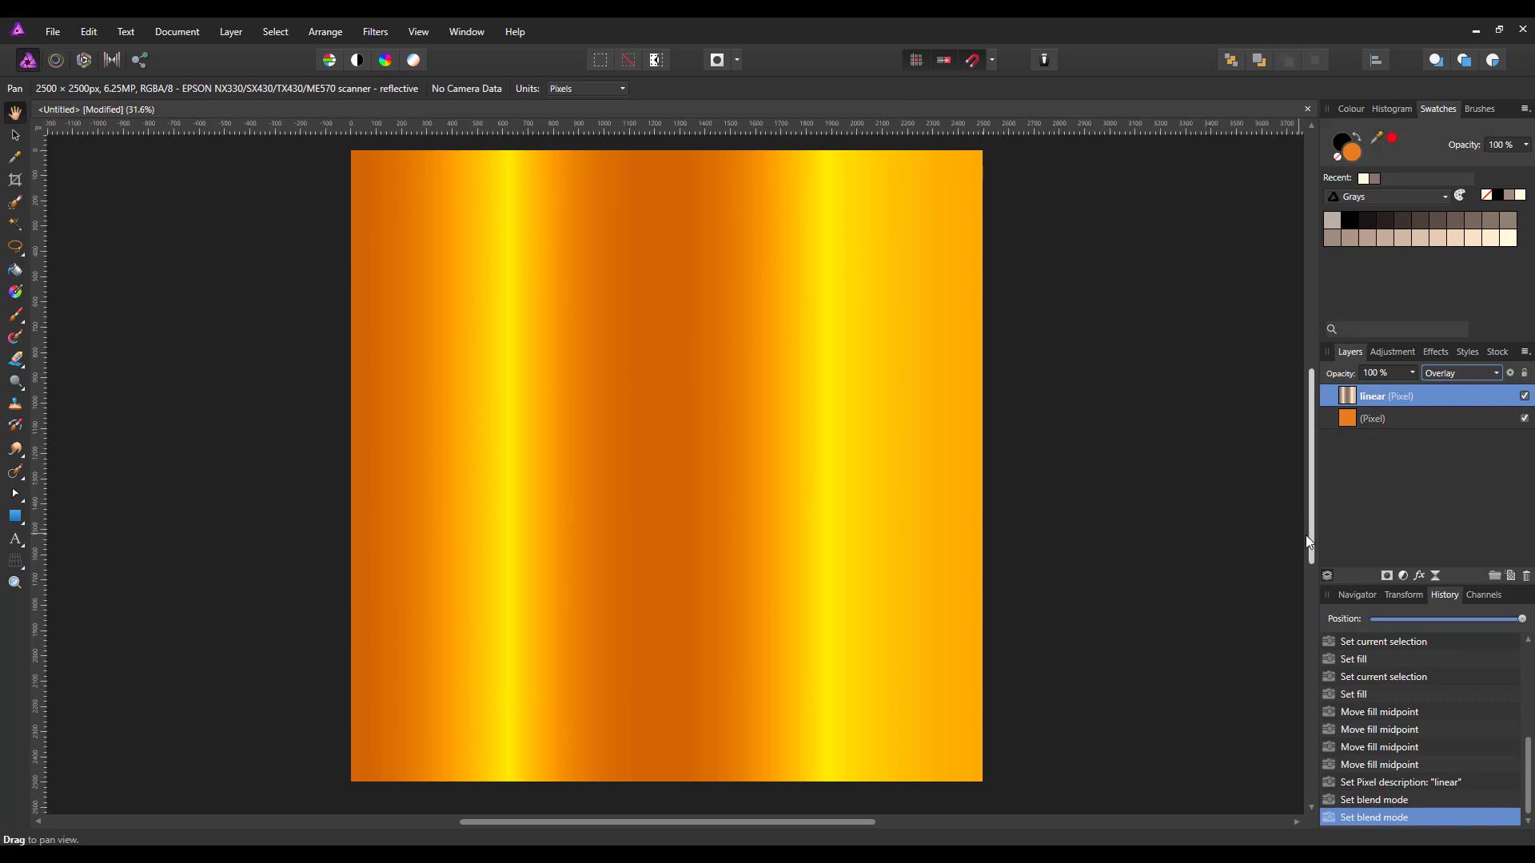
click(1497, 375)
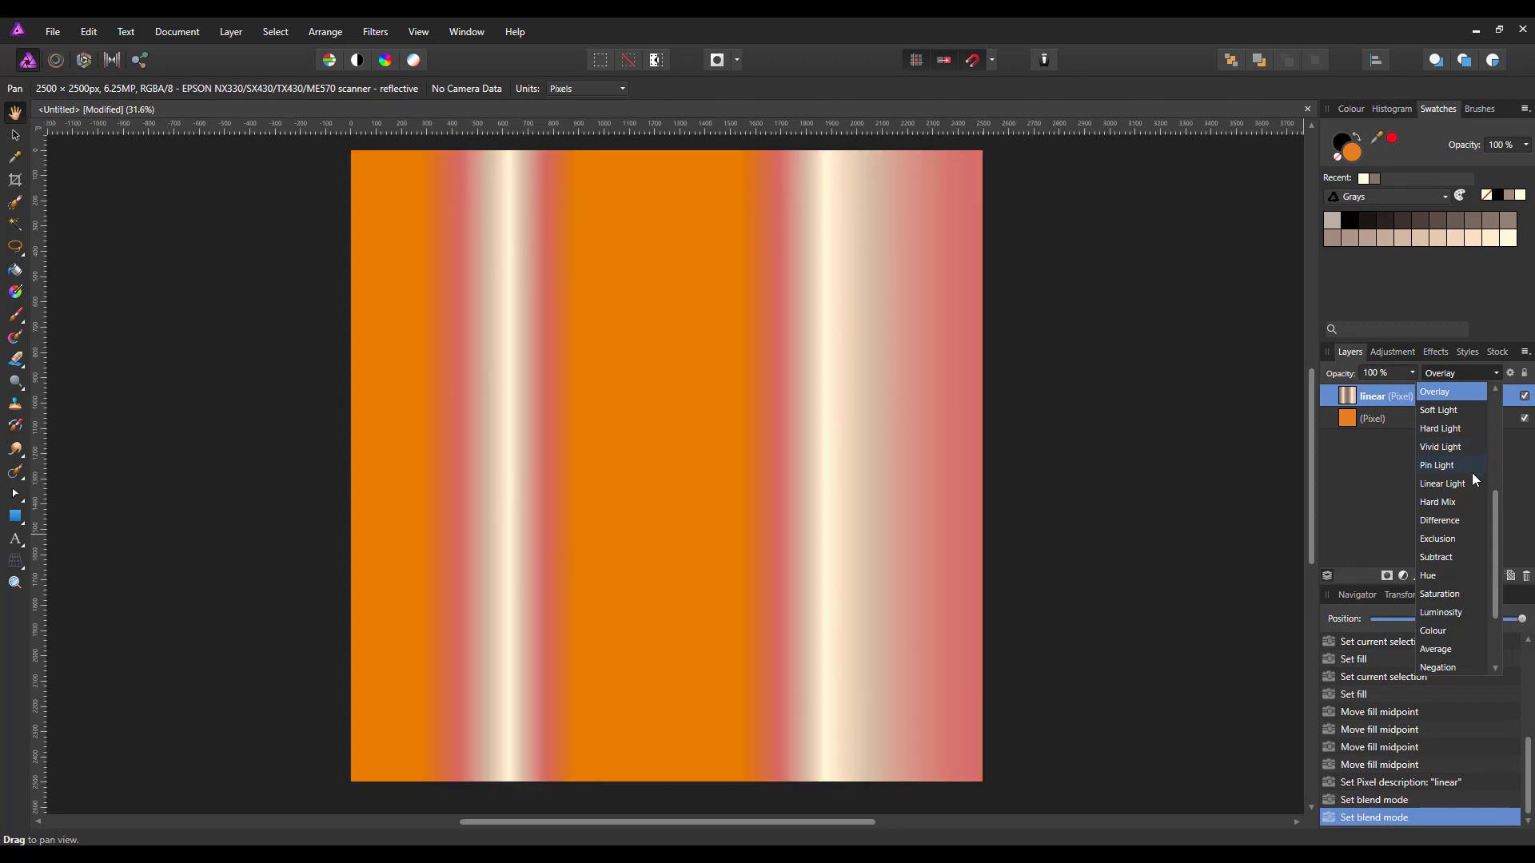
scroll(1496, 501, up, 3)
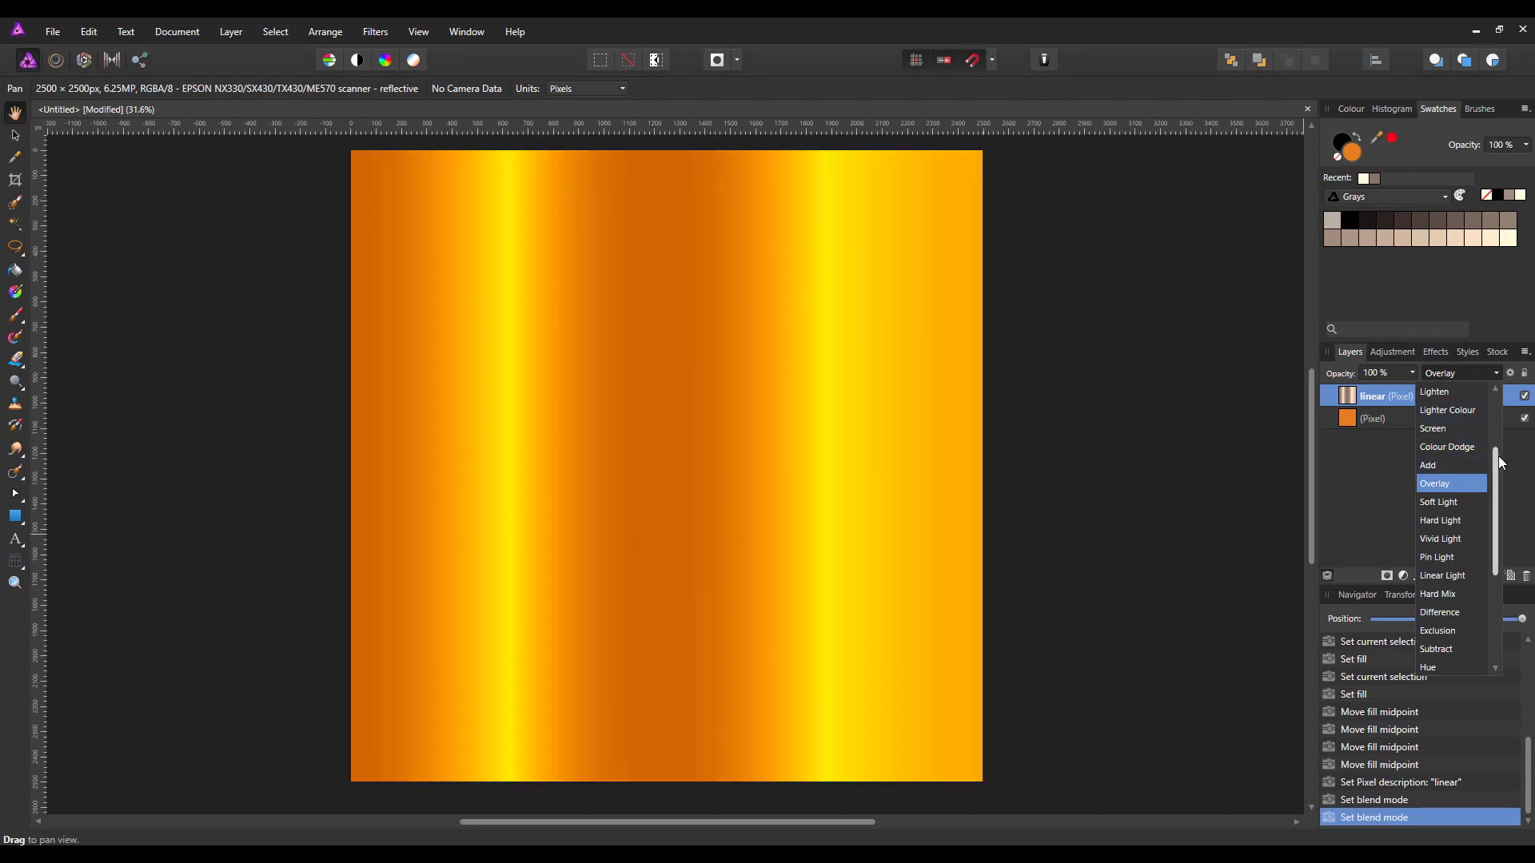
drag(1498, 456, 1489, 381)
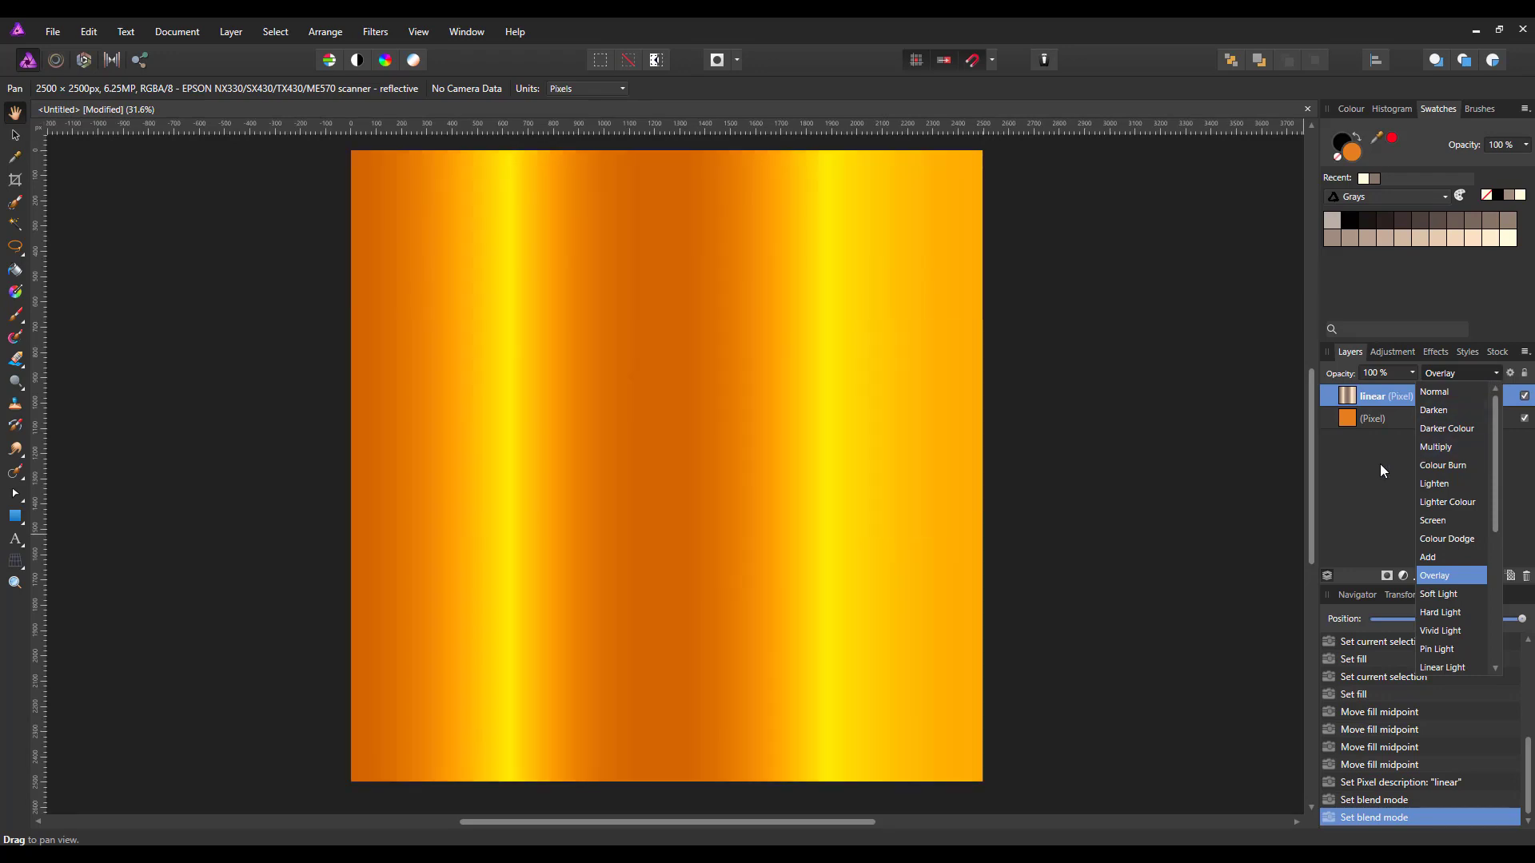
click(1382, 457)
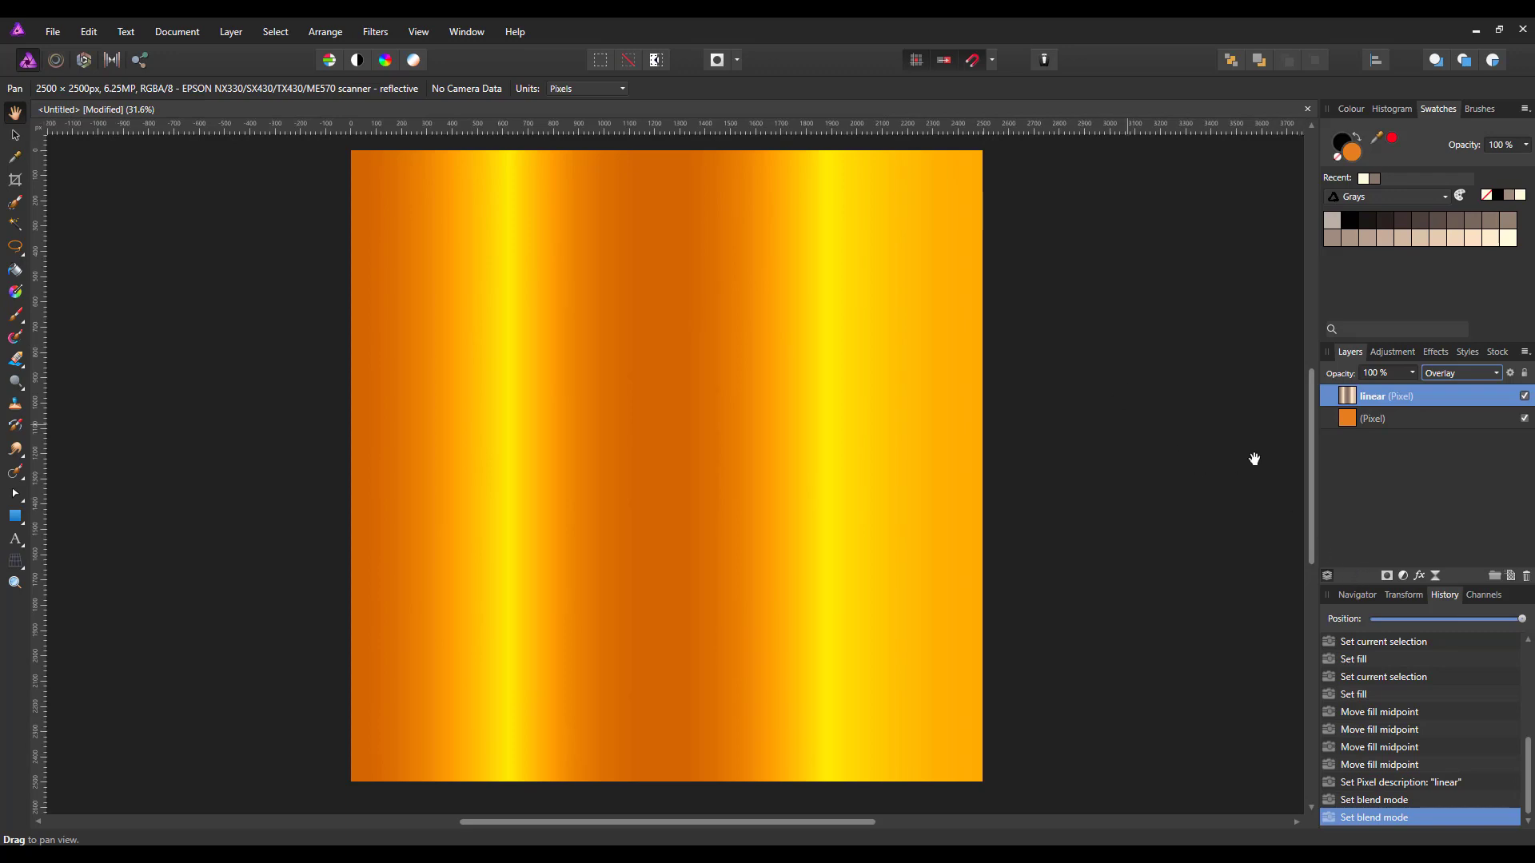
Hide the linear layer and add a new pixel layer directly above the orange base layer
click(1524, 398)
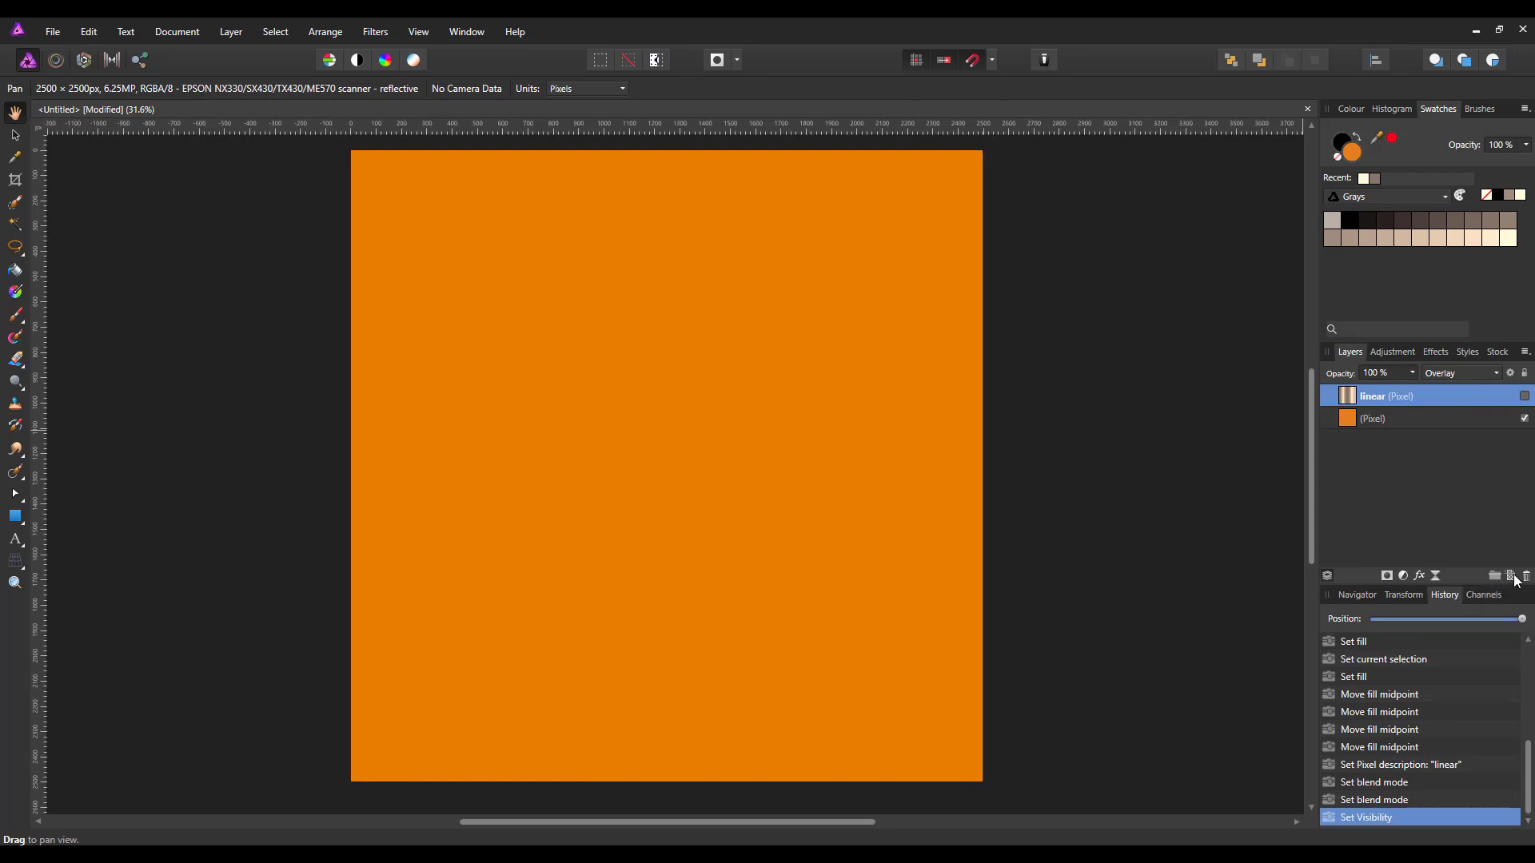
click(1407, 421)
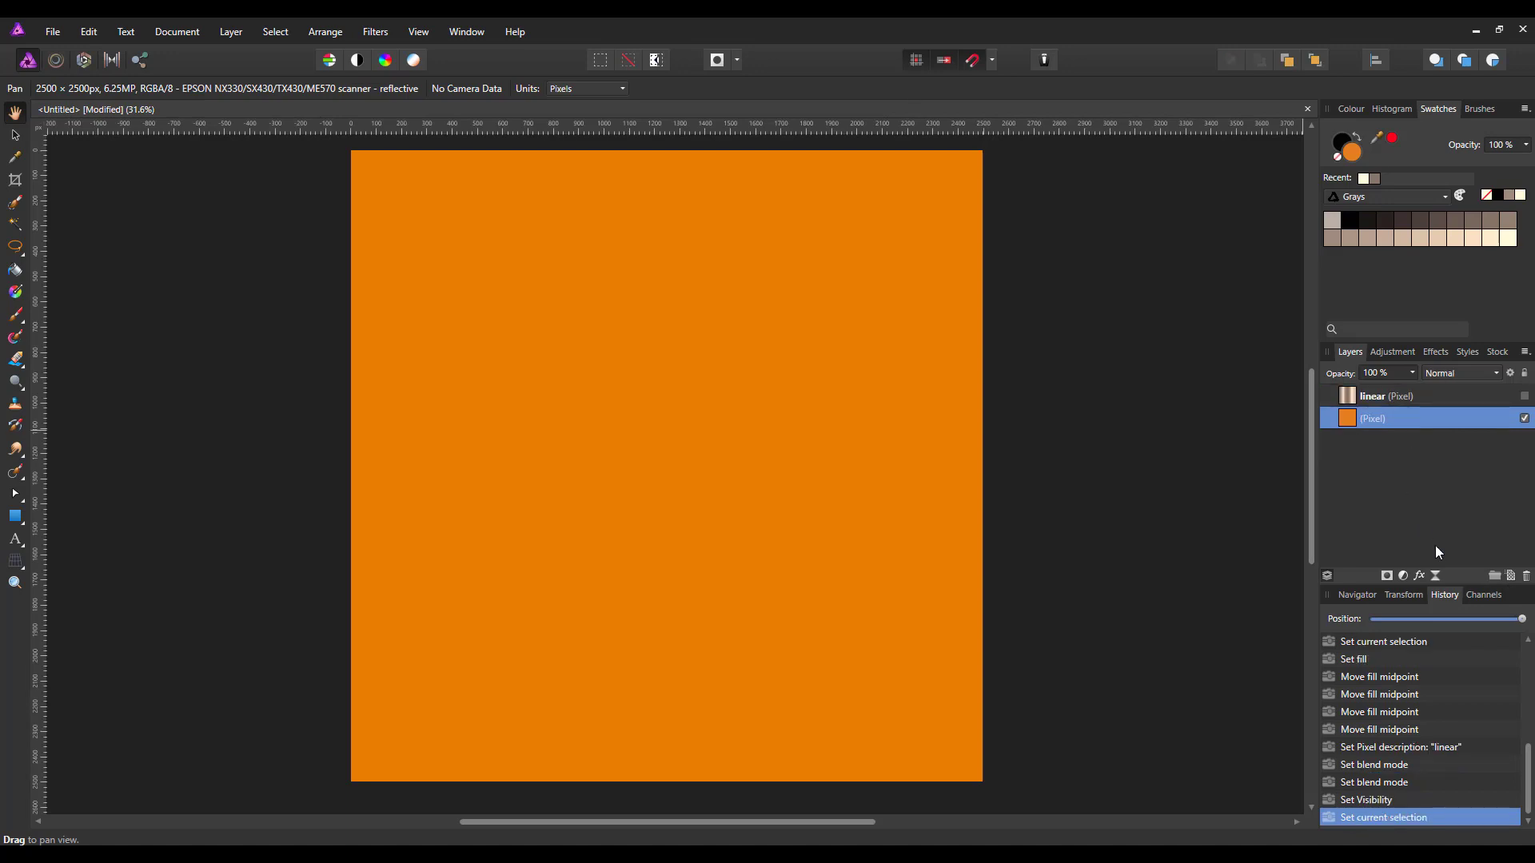
click(1512, 577)
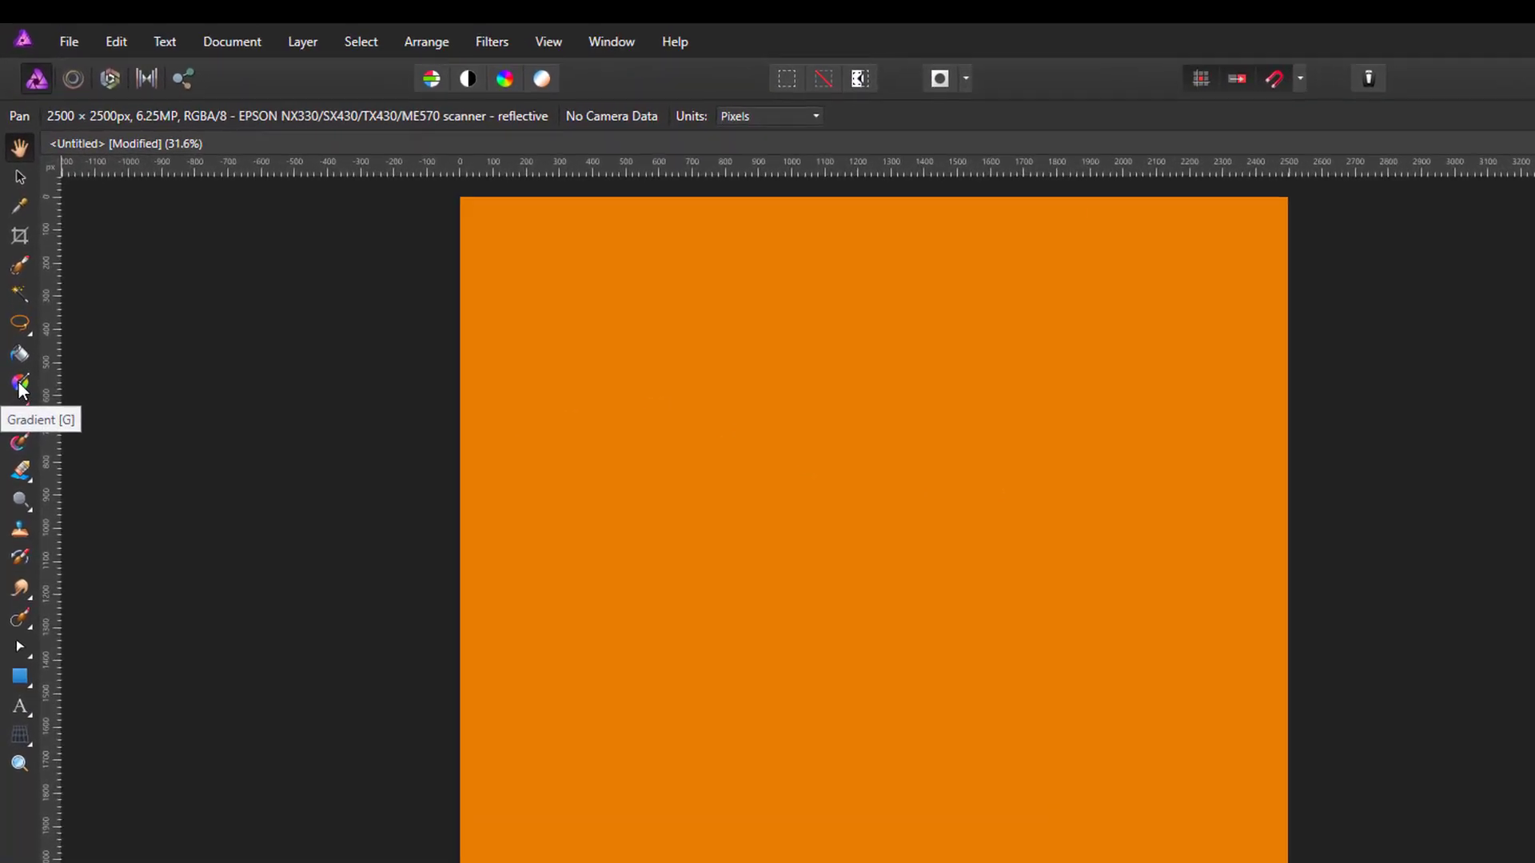
Fill the new layer with a radial gradient running from the canvas centre to near its upper-right corner
click(21, 406)
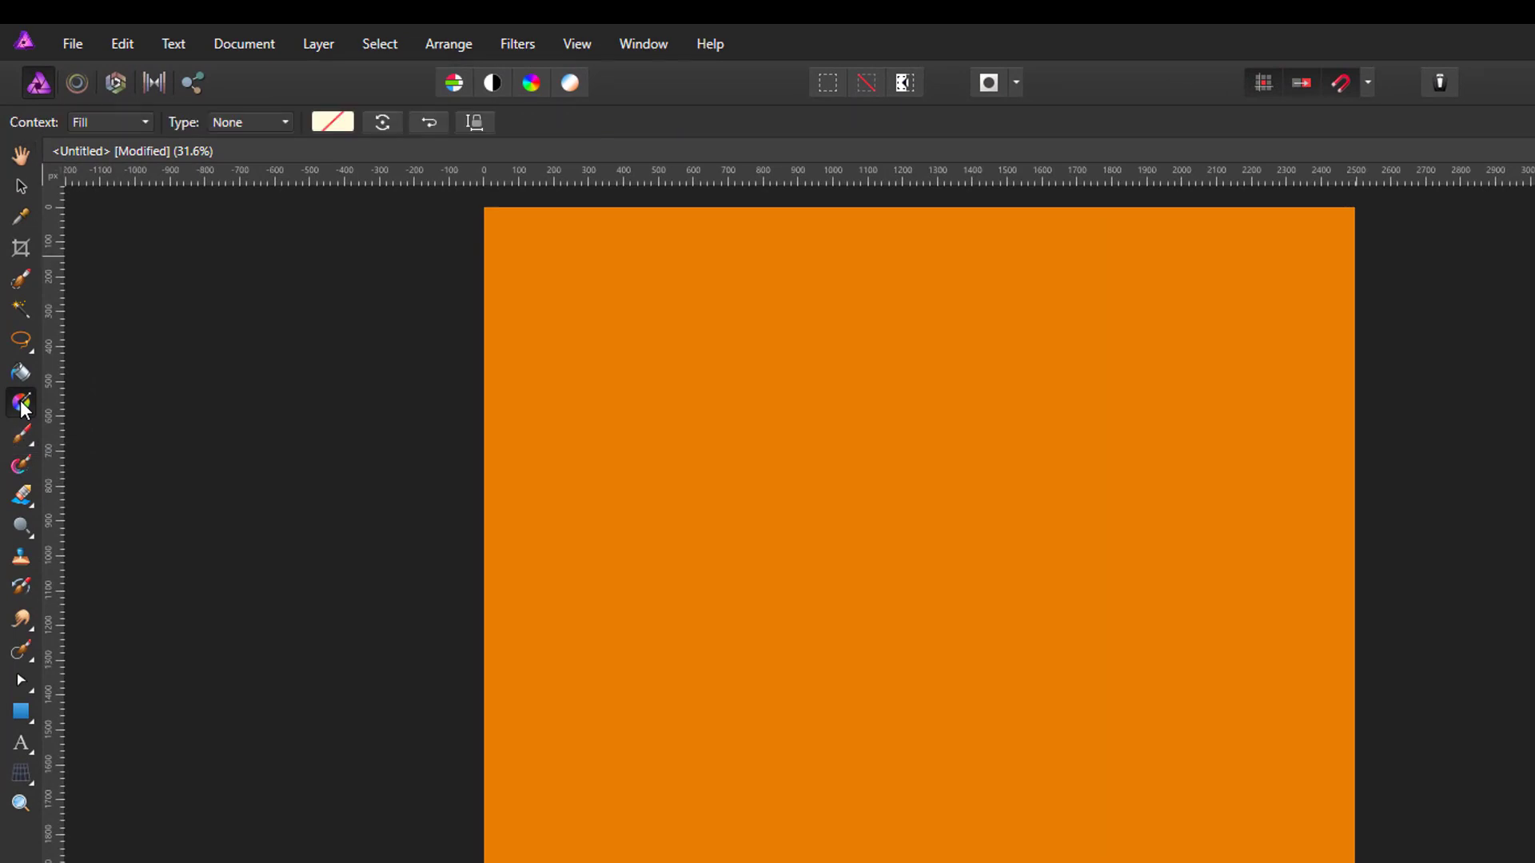
click(286, 122)
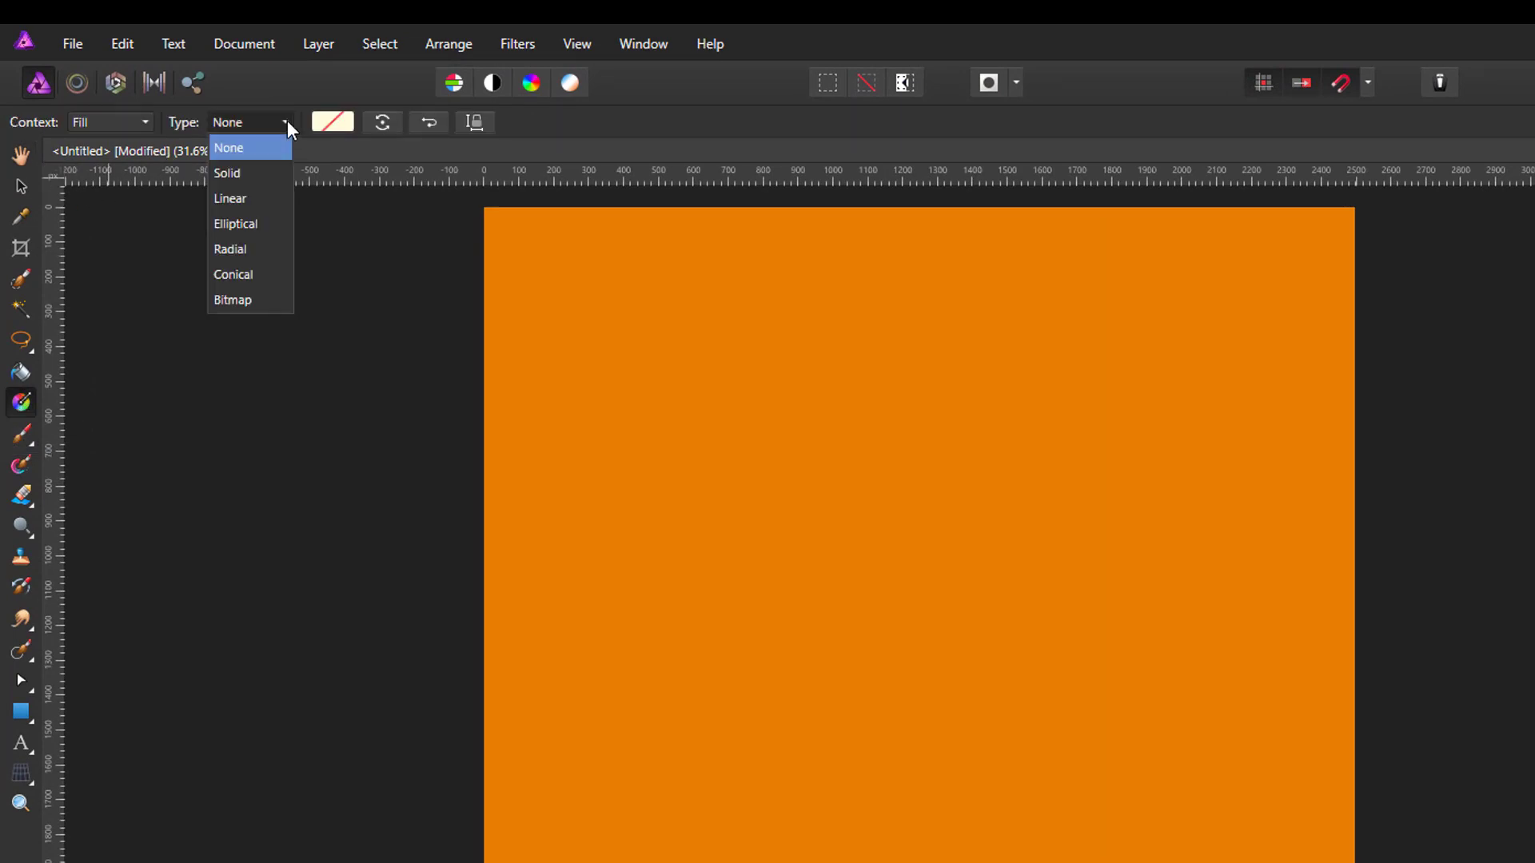
click(230, 249)
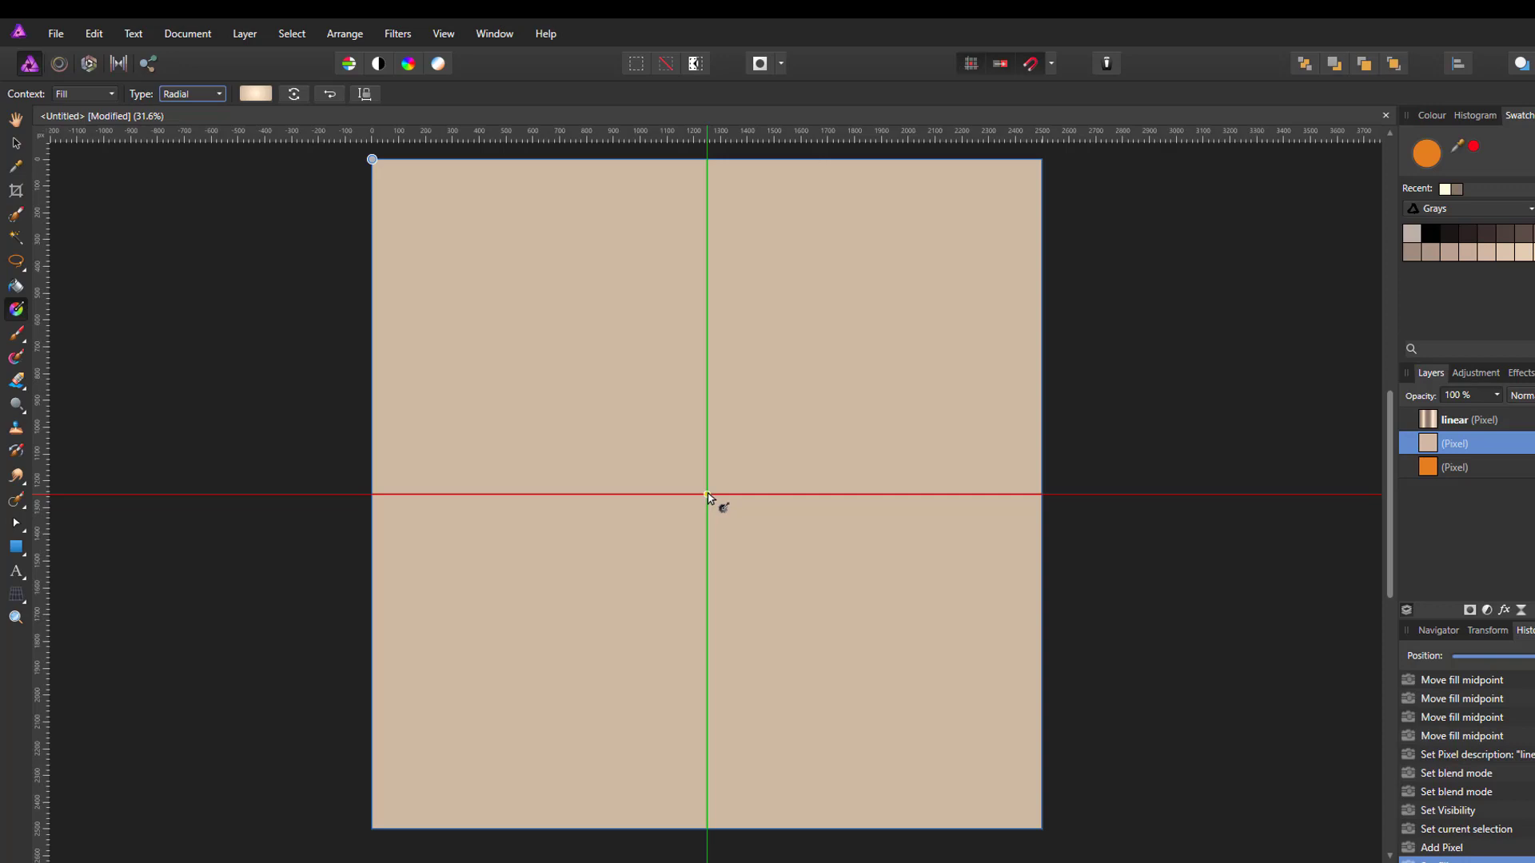
drag(707, 494, 1018, 188)
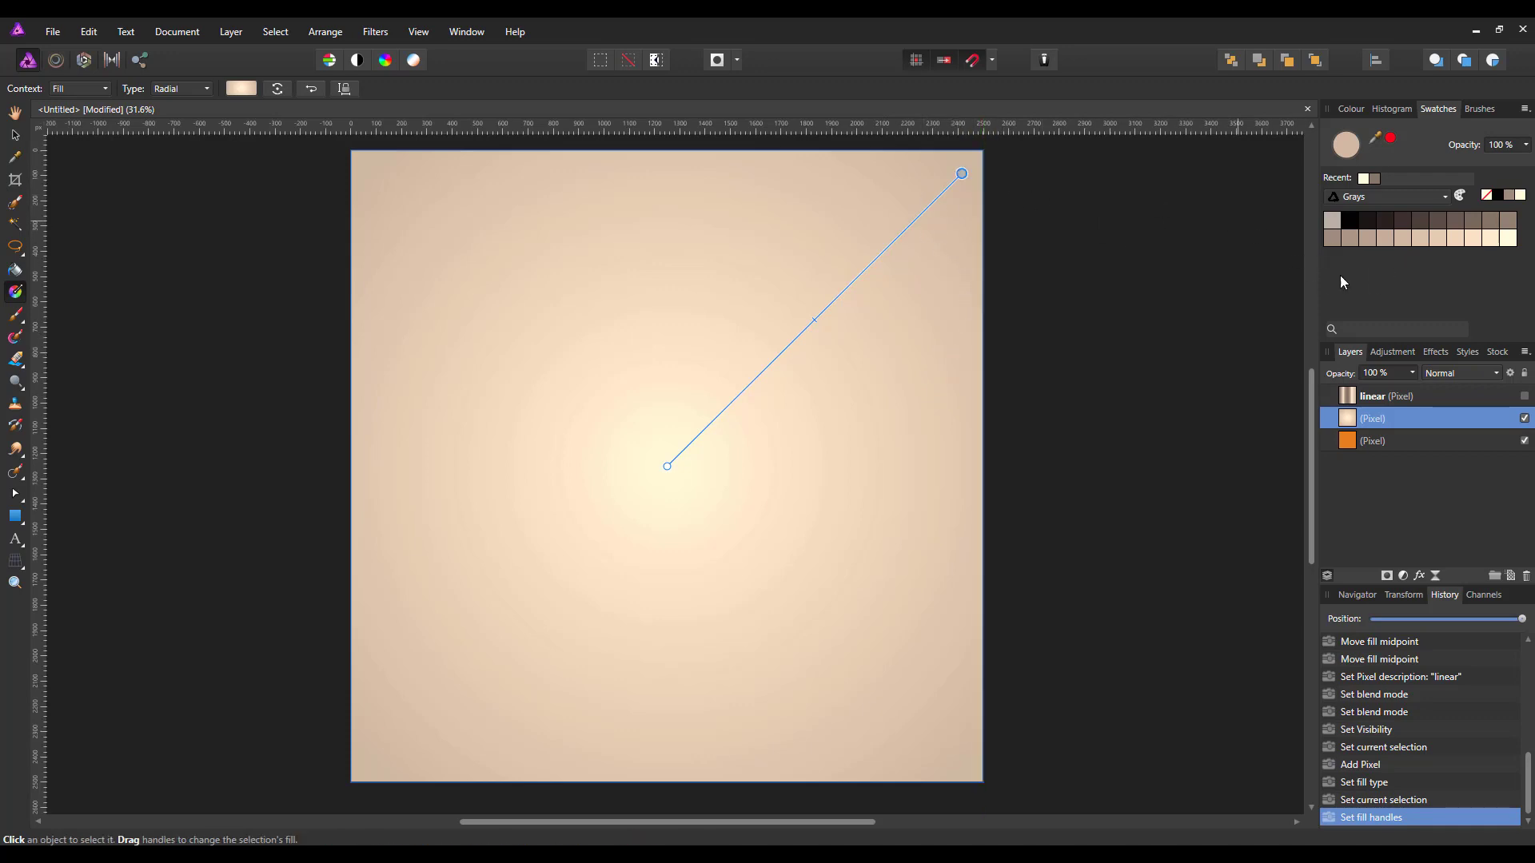
Colour the radial gradient's outer stop dark grey and its centre stop white from the Grays palette, and shift the midpoint closer to the centre
click(1456, 219)
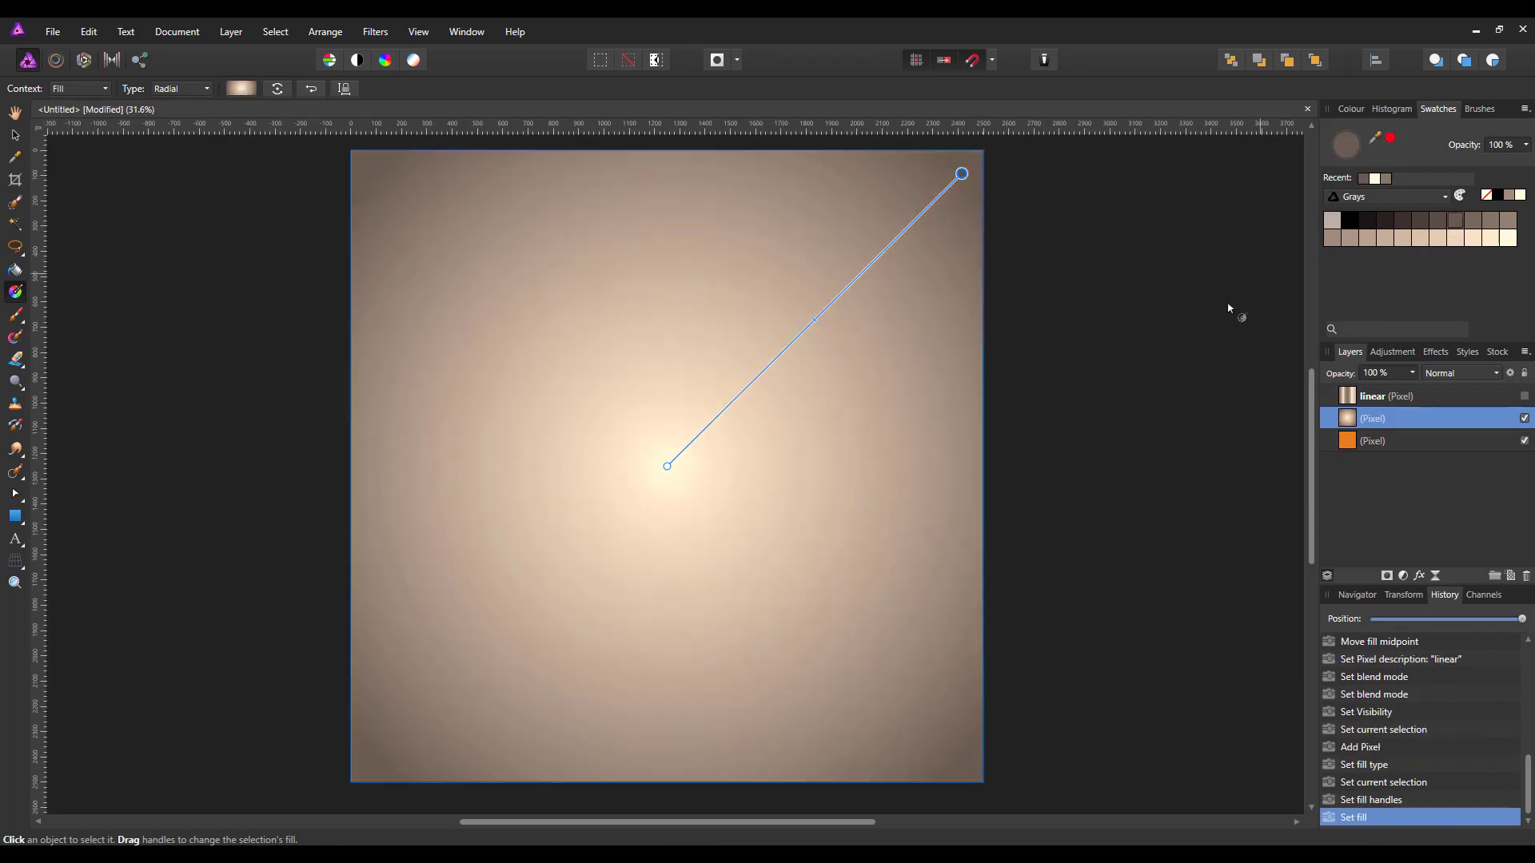
click(668, 467)
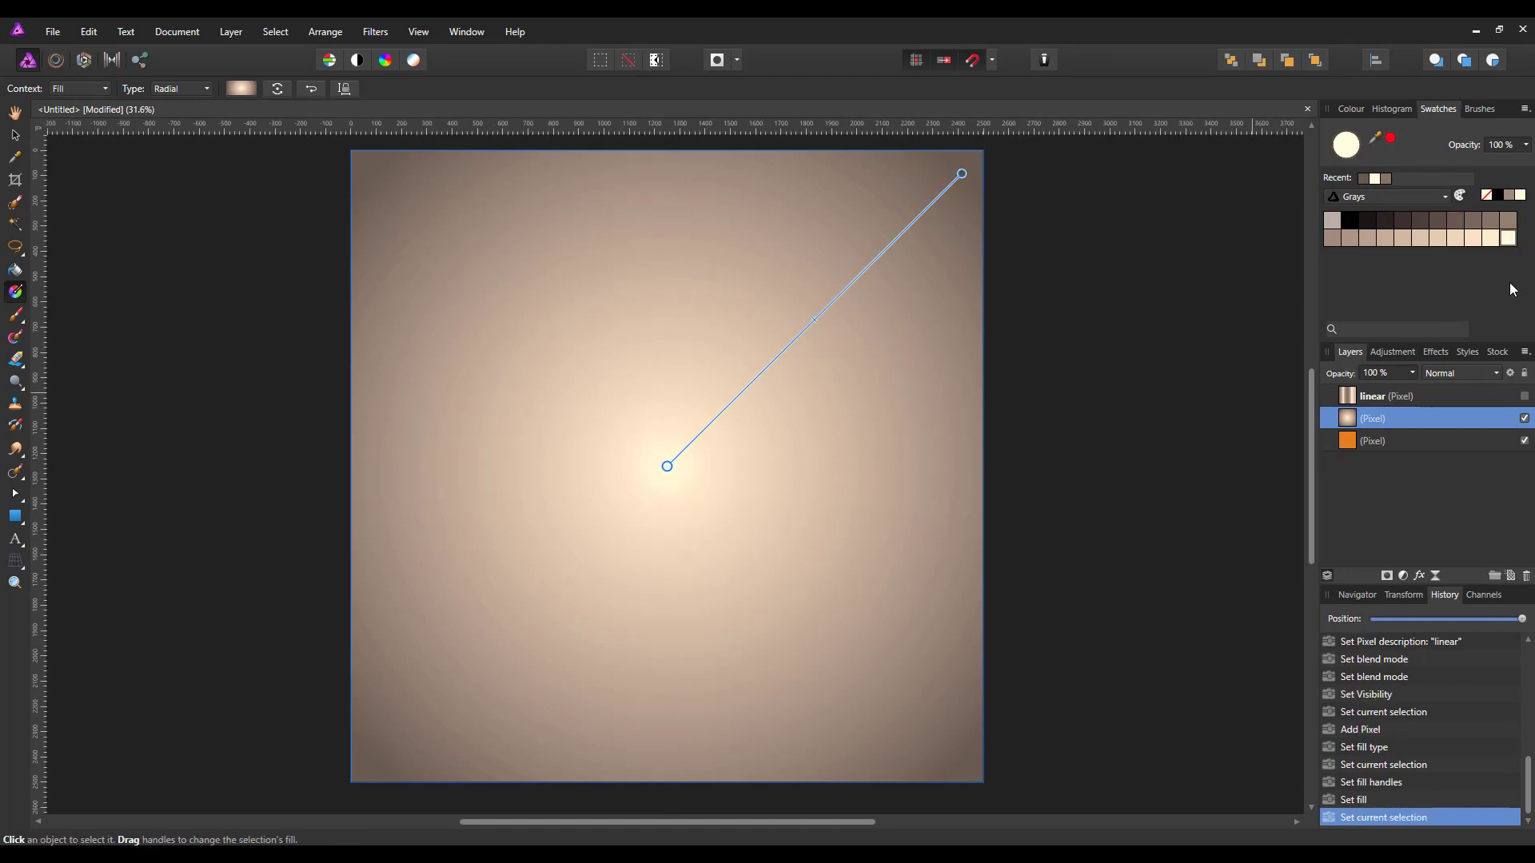
click(1510, 240)
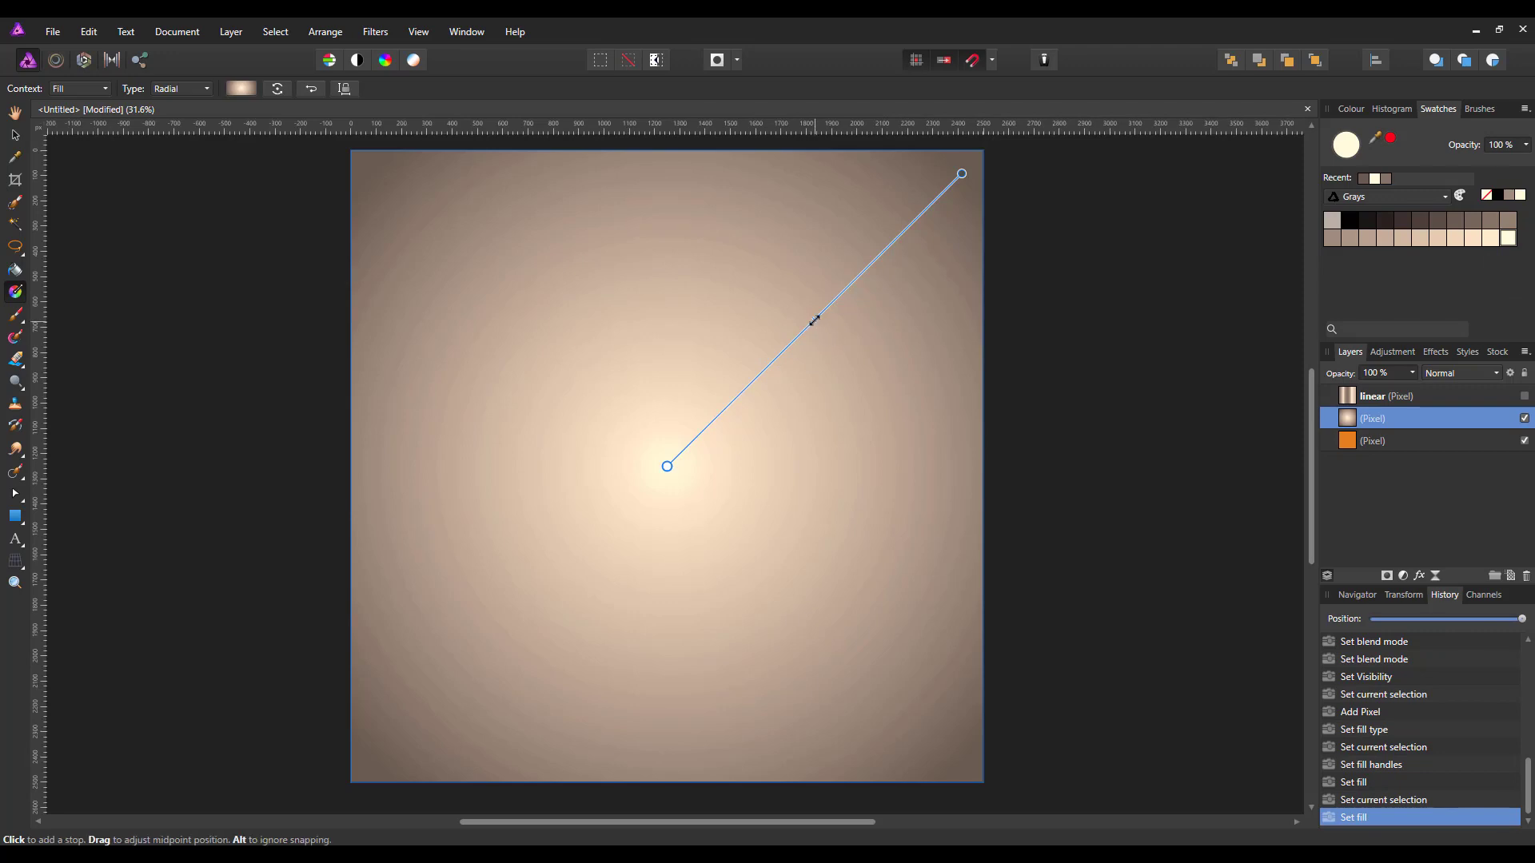
drag(810, 326, 742, 399)
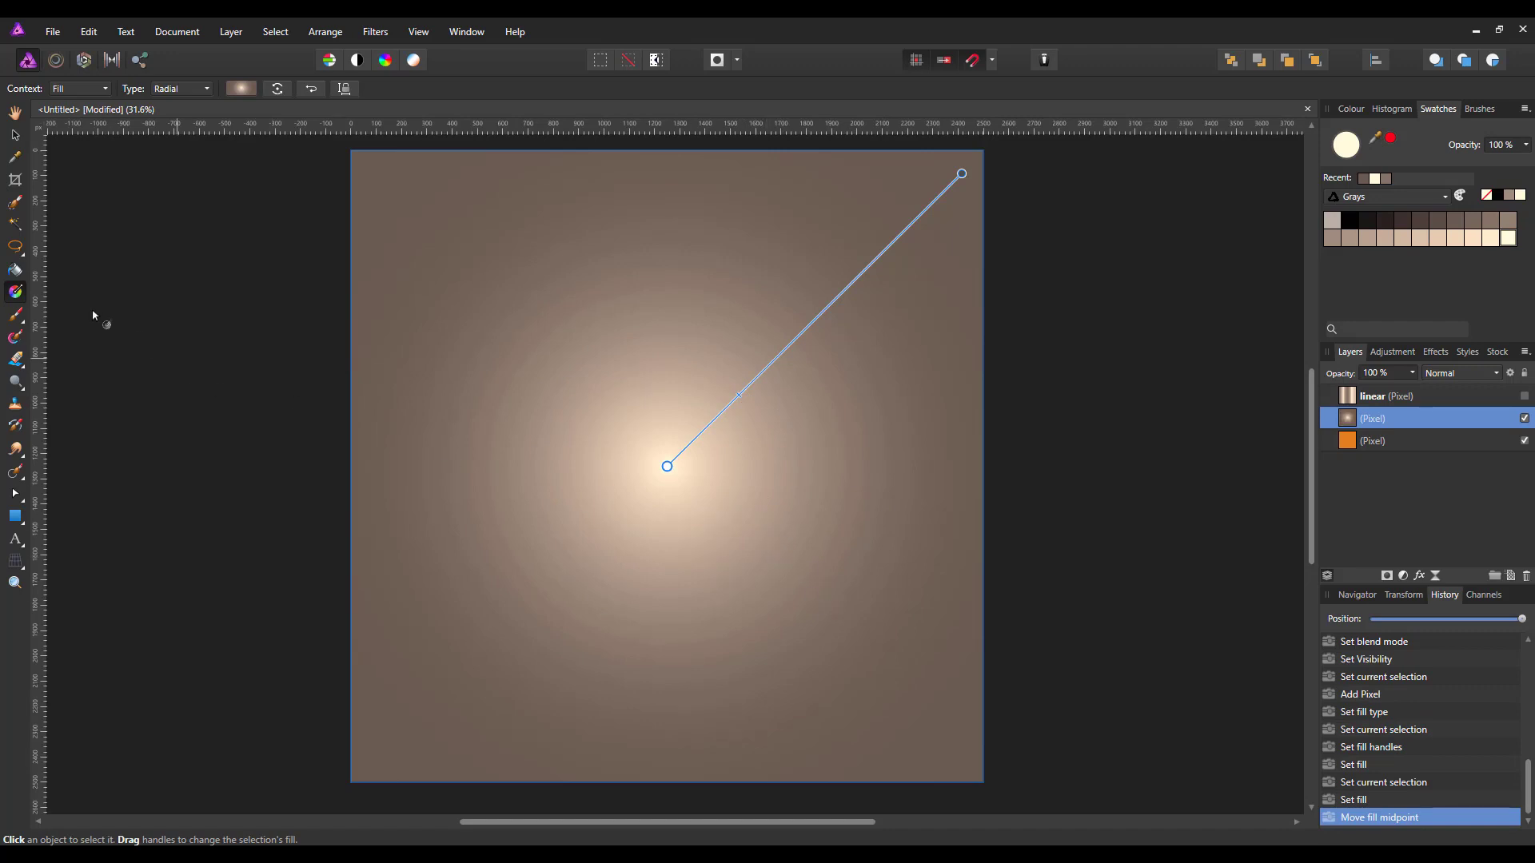
Leave gradient editing, rename the new gradient layer "radial" and set its blend mode to Soft Light
click(15, 115)
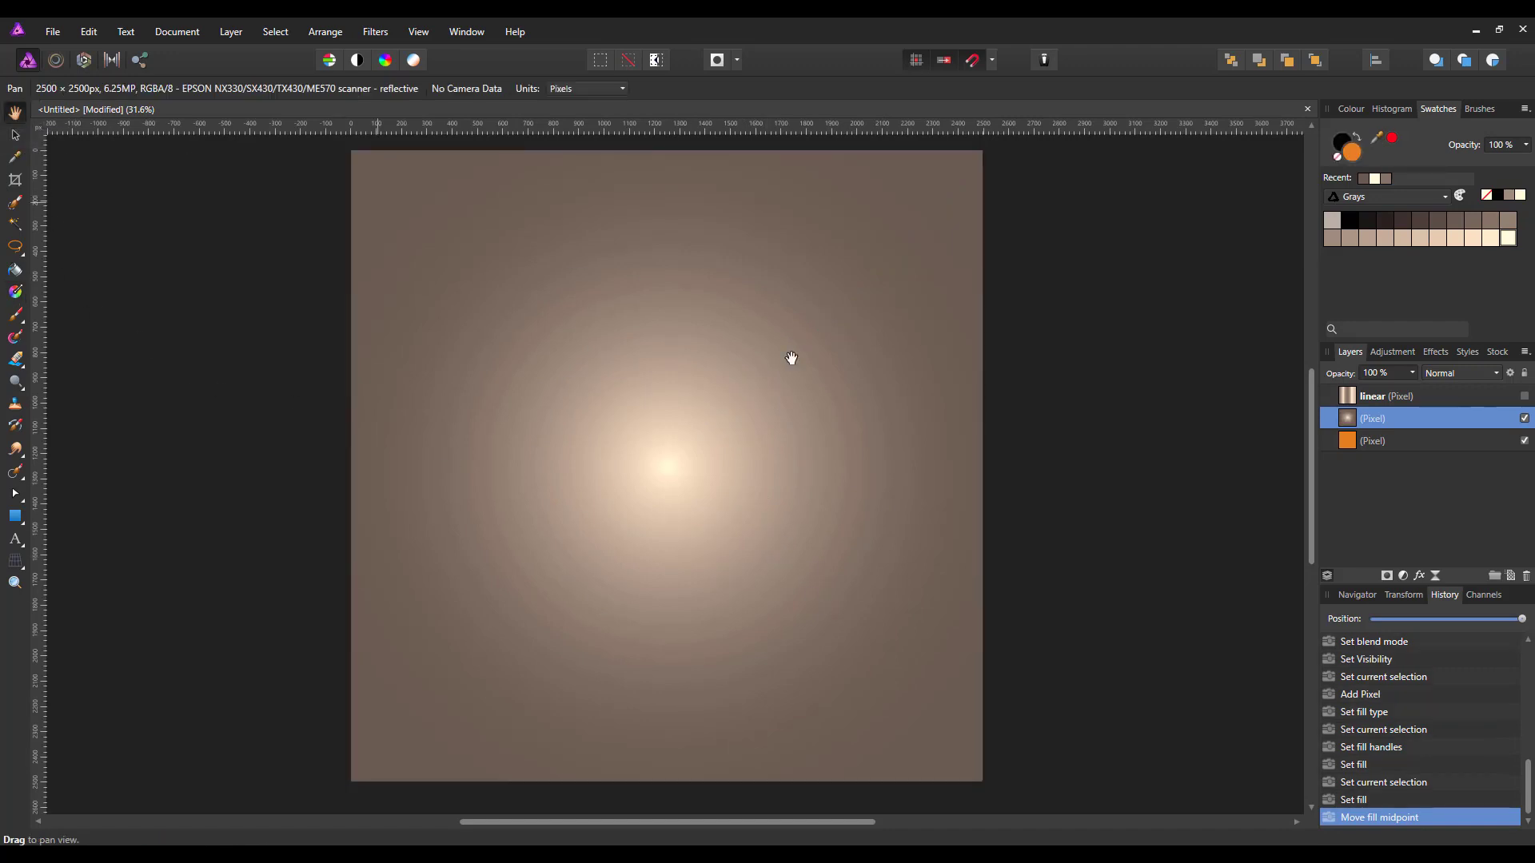
double_click(1400, 420)
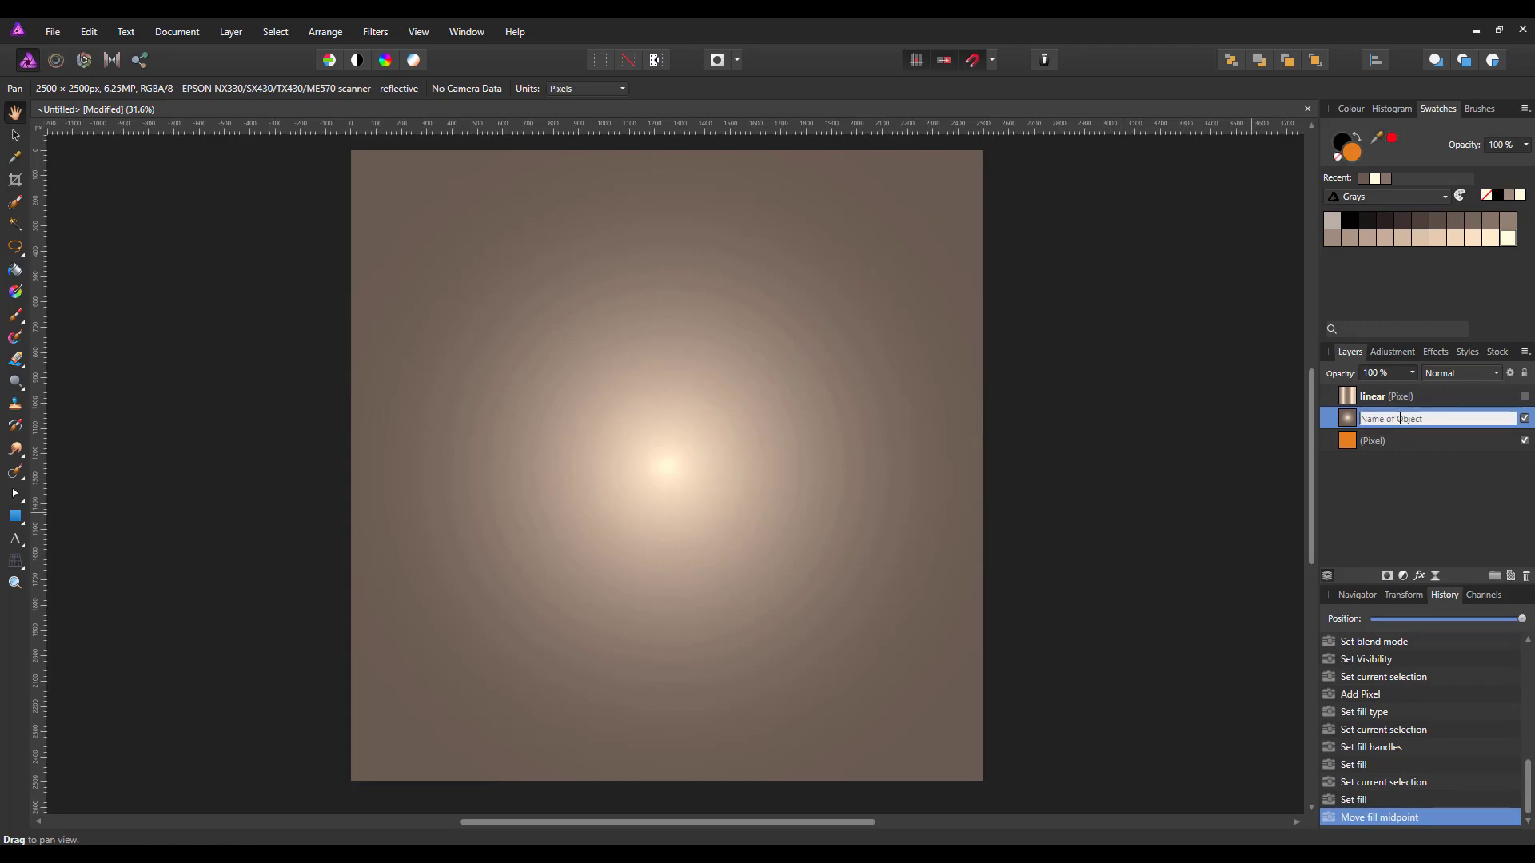
text(radial)
key(Return)
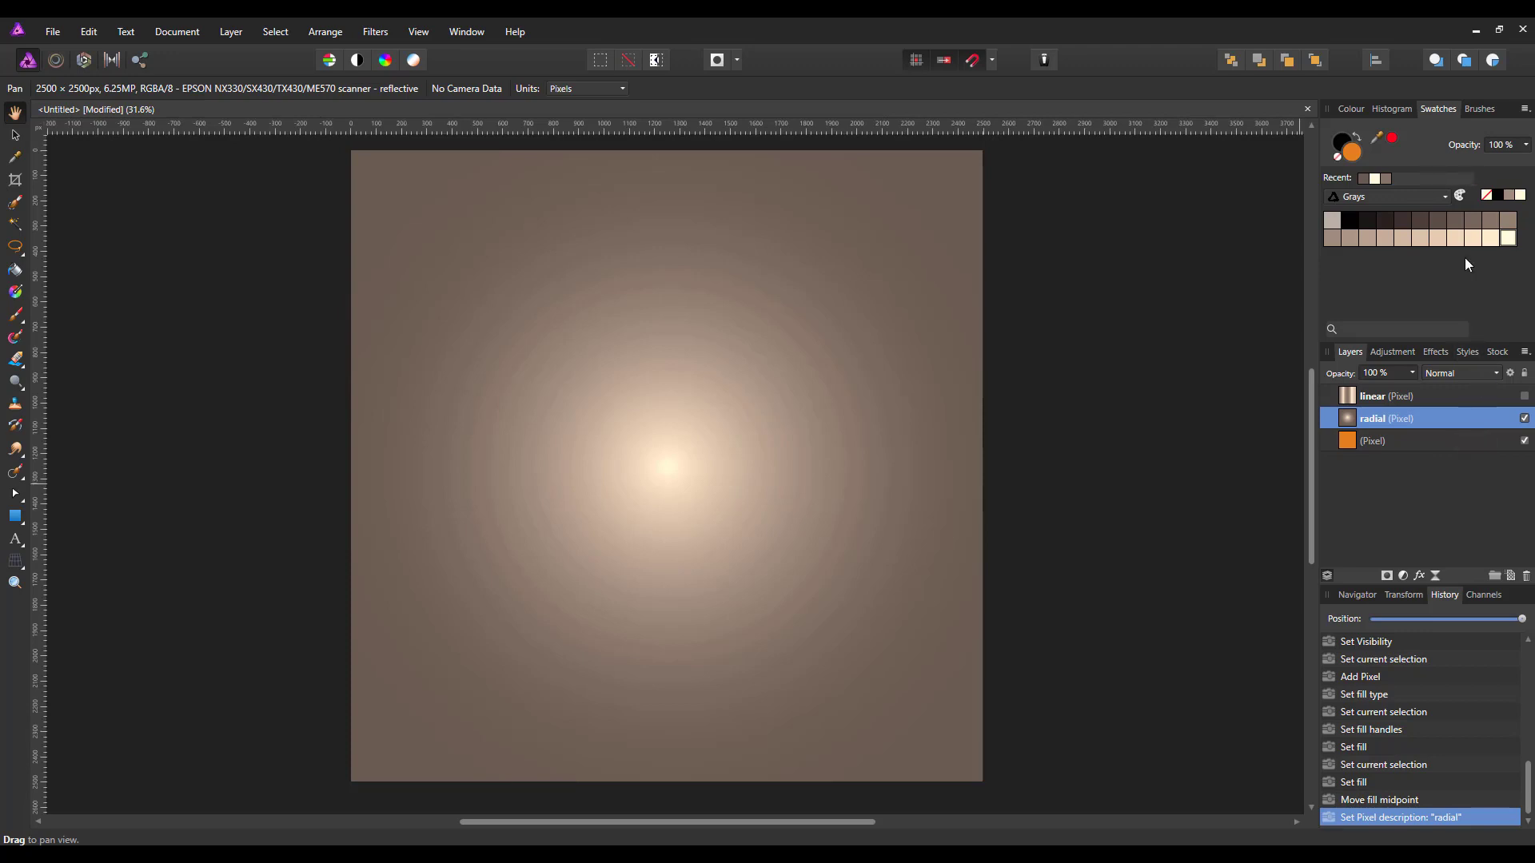
click(1497, 374)
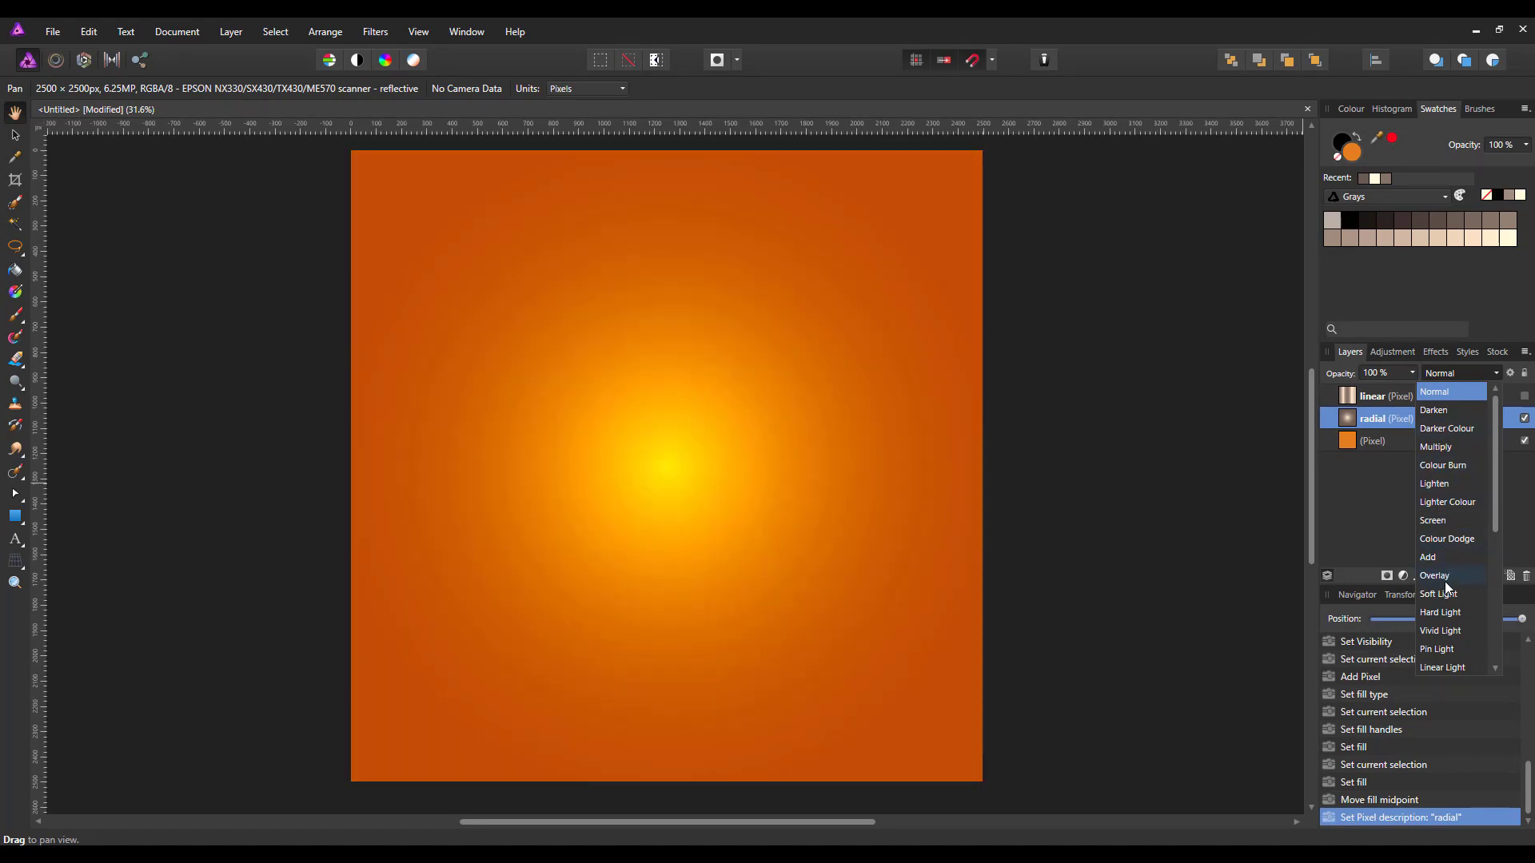
click(1439, 594)
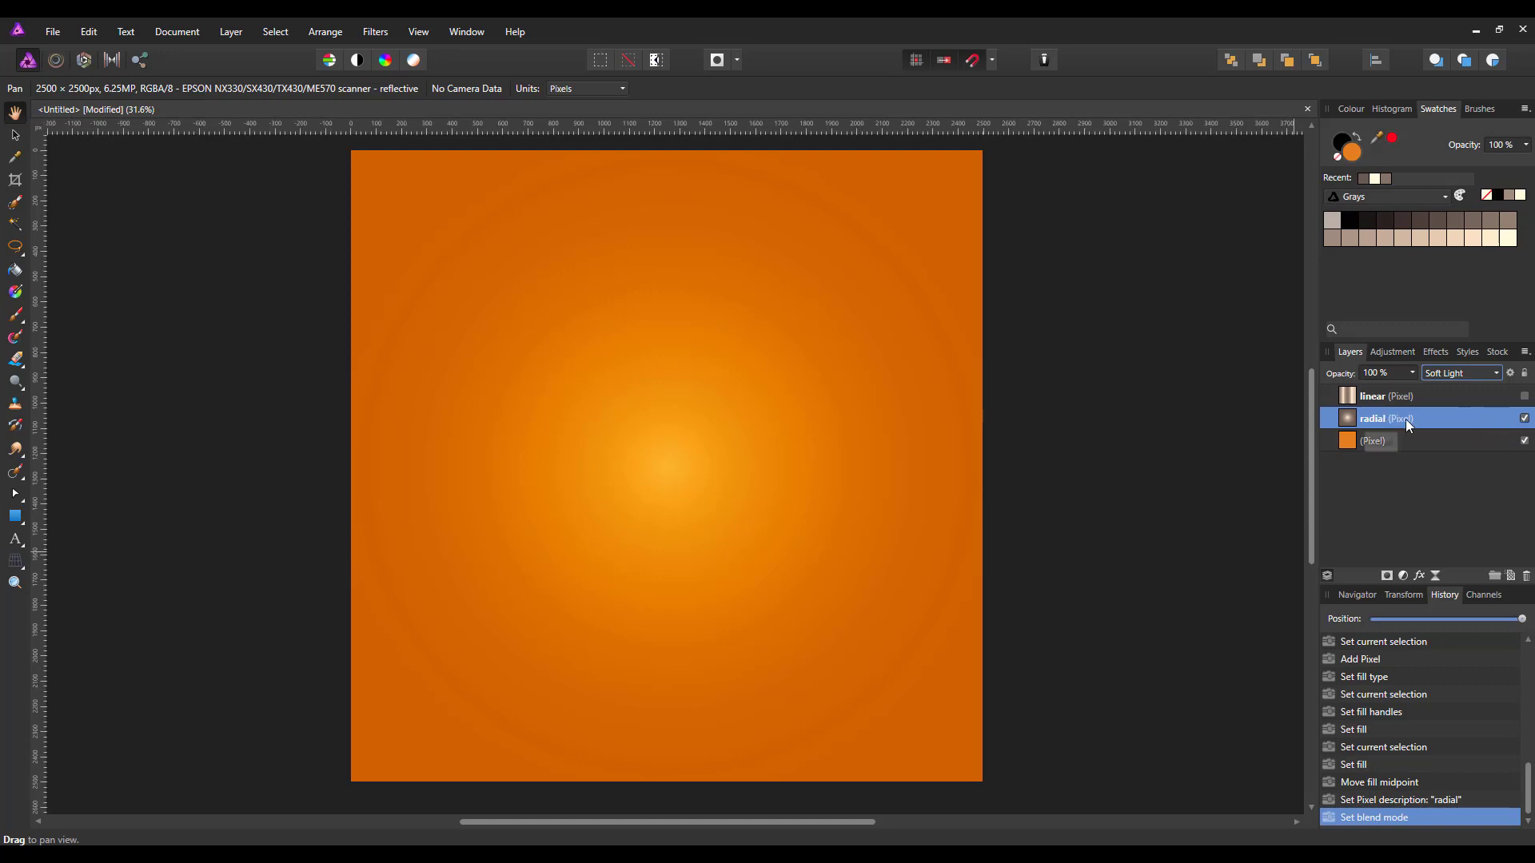
Hide the radial layer and make the linear layer visible and selected
click(1525, 419)
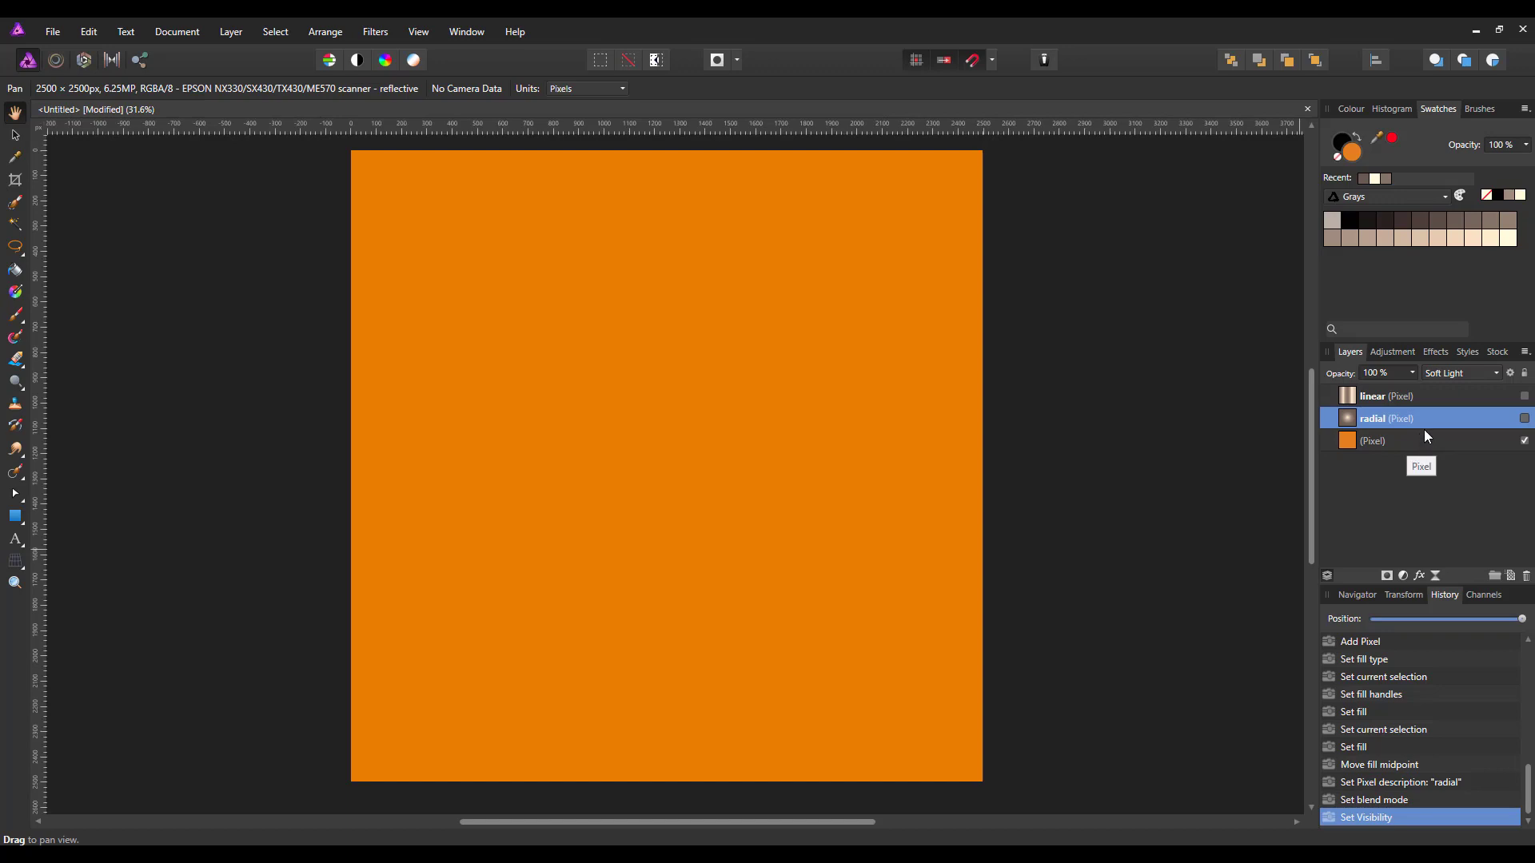
click(1446, 395)
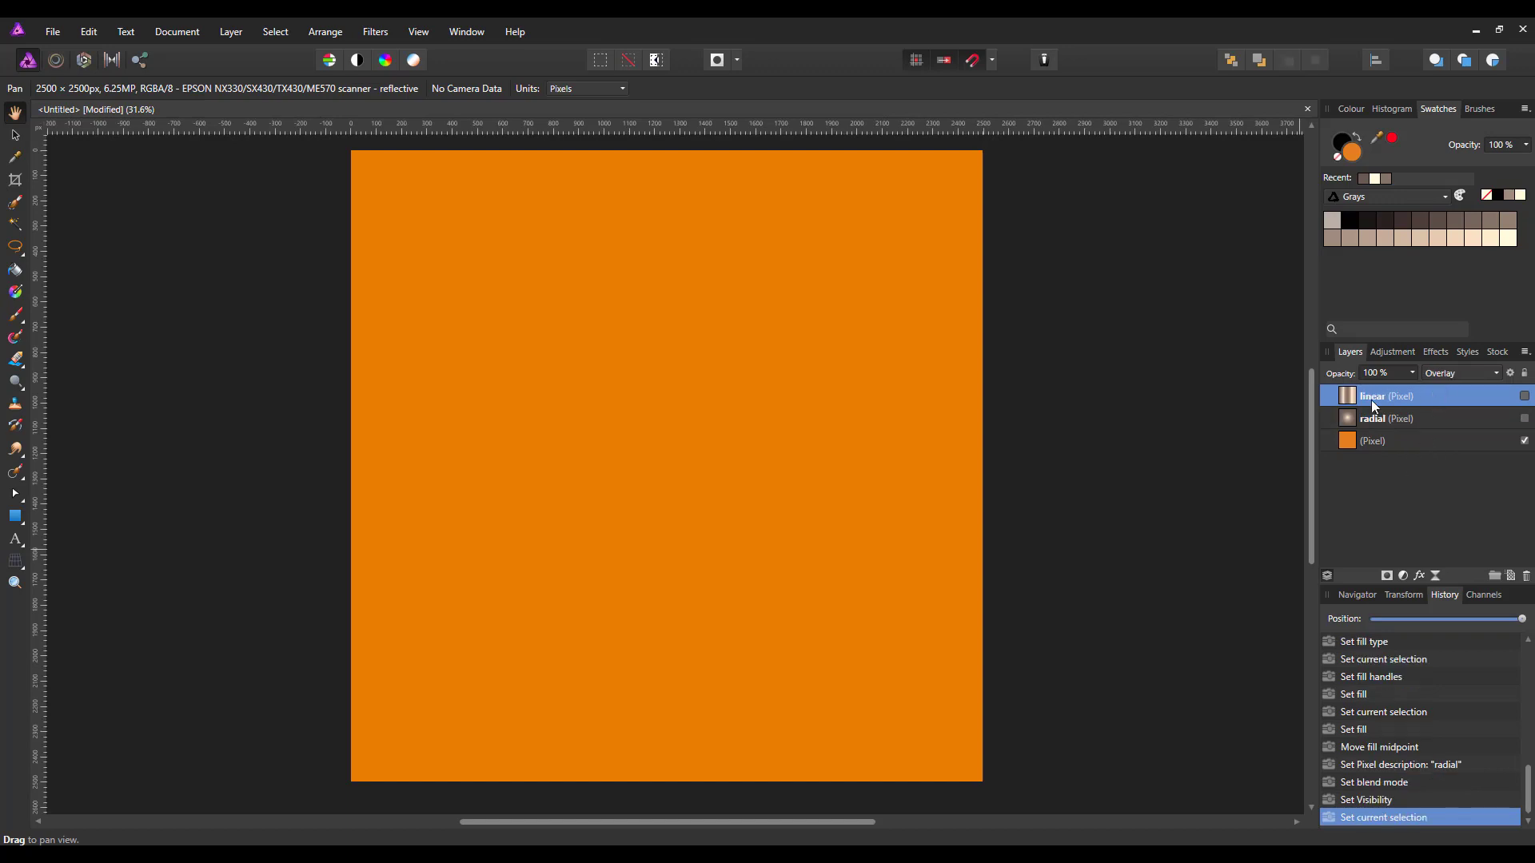
click(1525, 396)
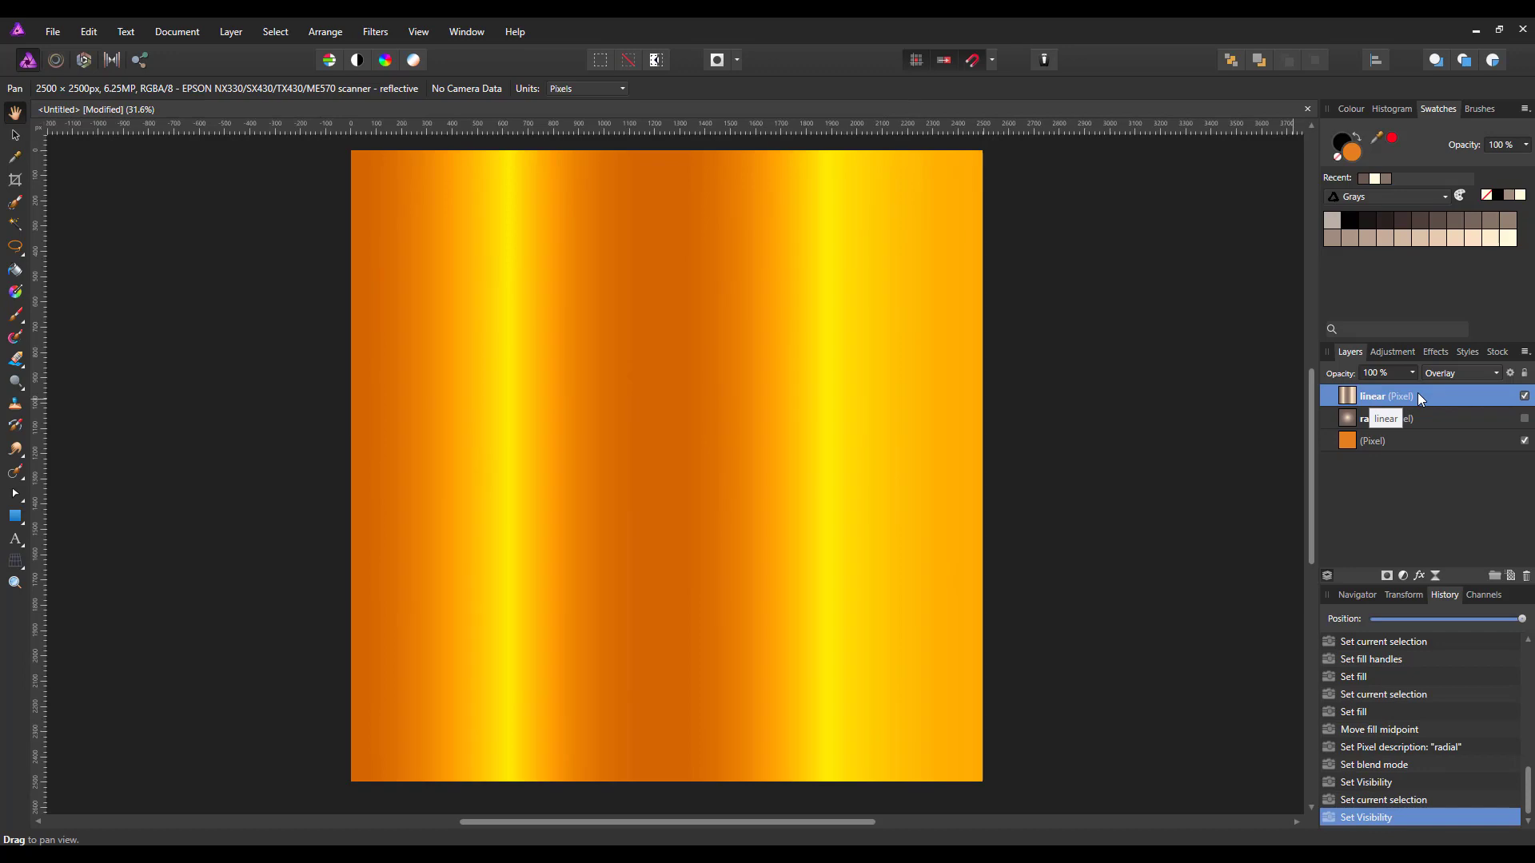
Set the linear layer's blend mode to Normal and merge the visible layers into a new pixel layer
click(1498, 376)
click(1494, 392)
click(1495, 392)
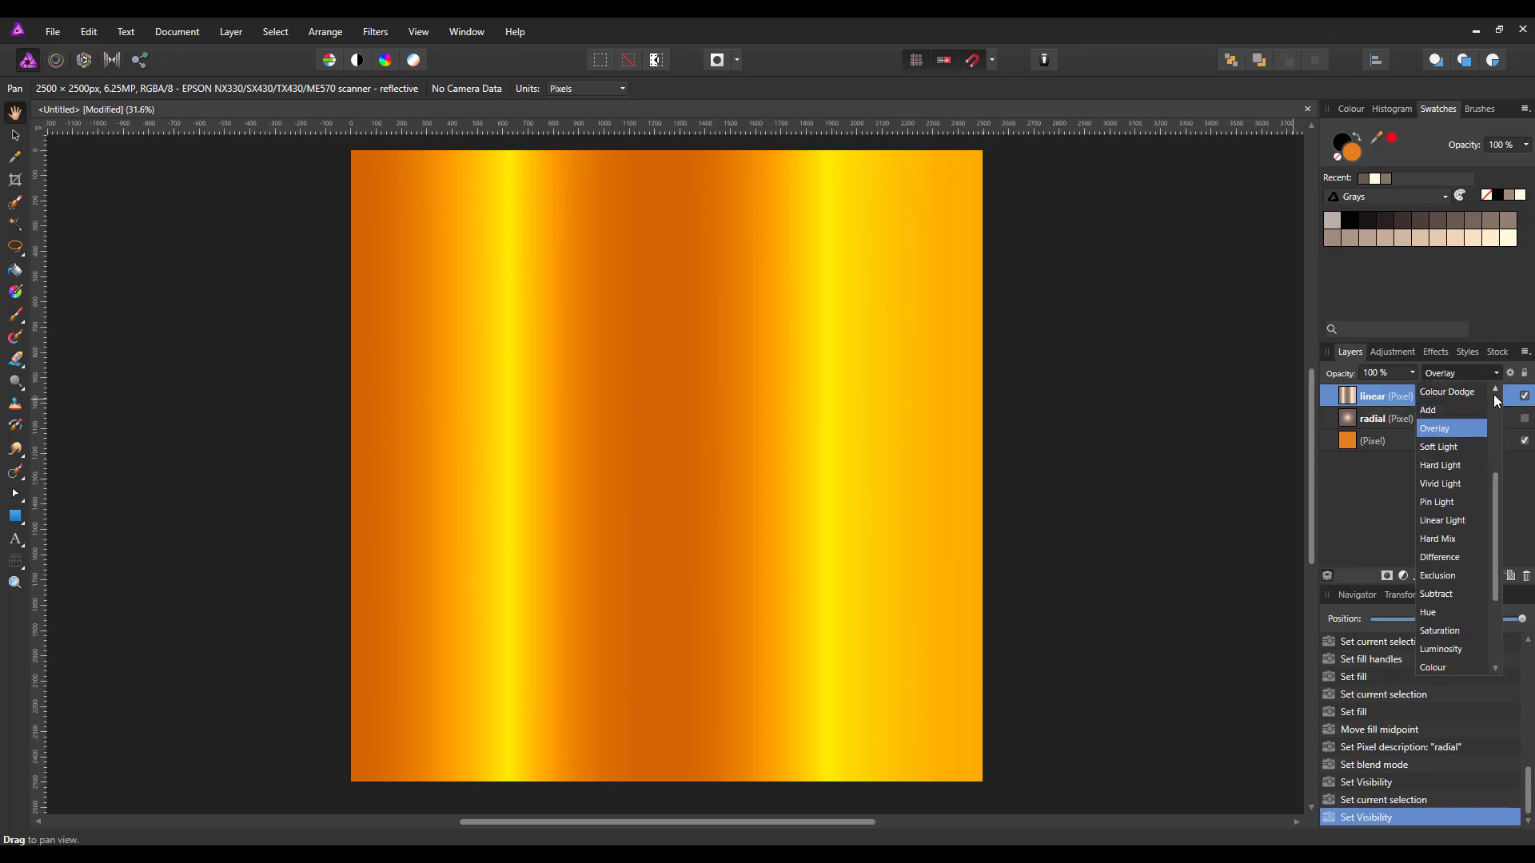
click(1495, 391)
drag(1498, 476, 1497, 404)
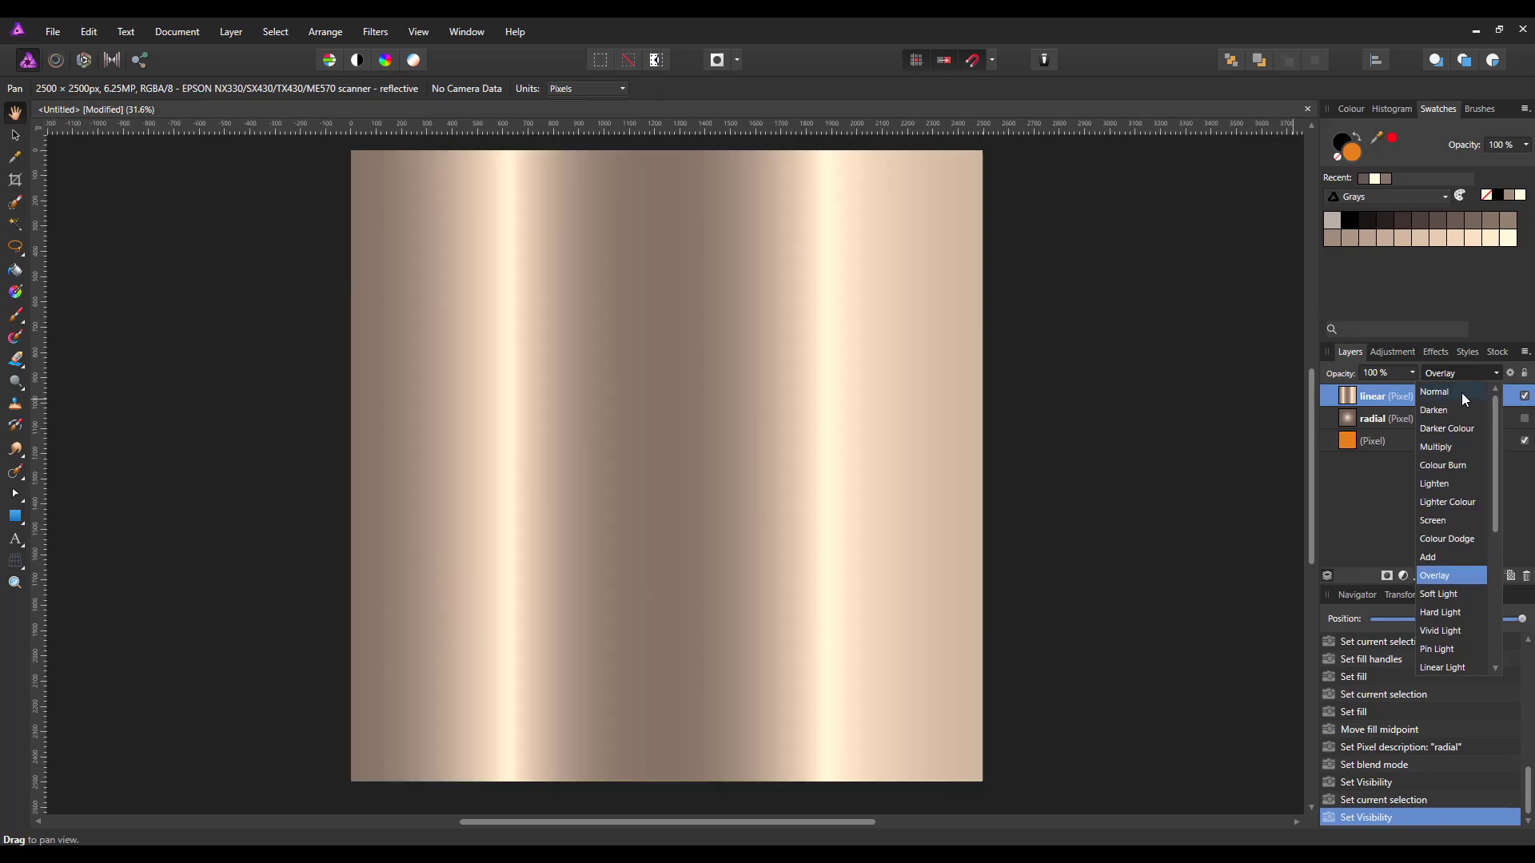
click(1462, 391)
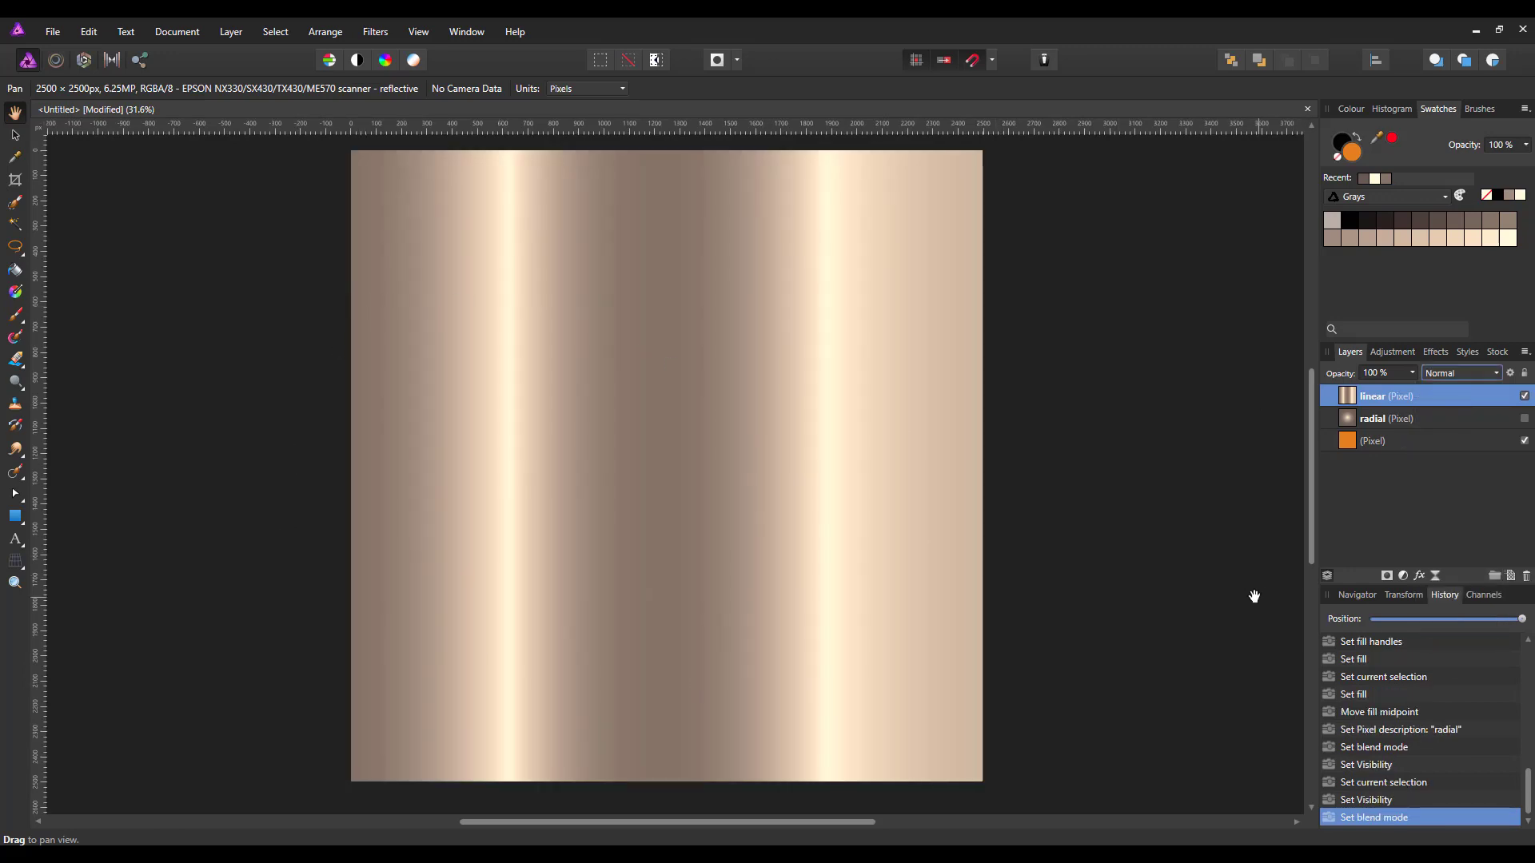
right_click(1396, 398)
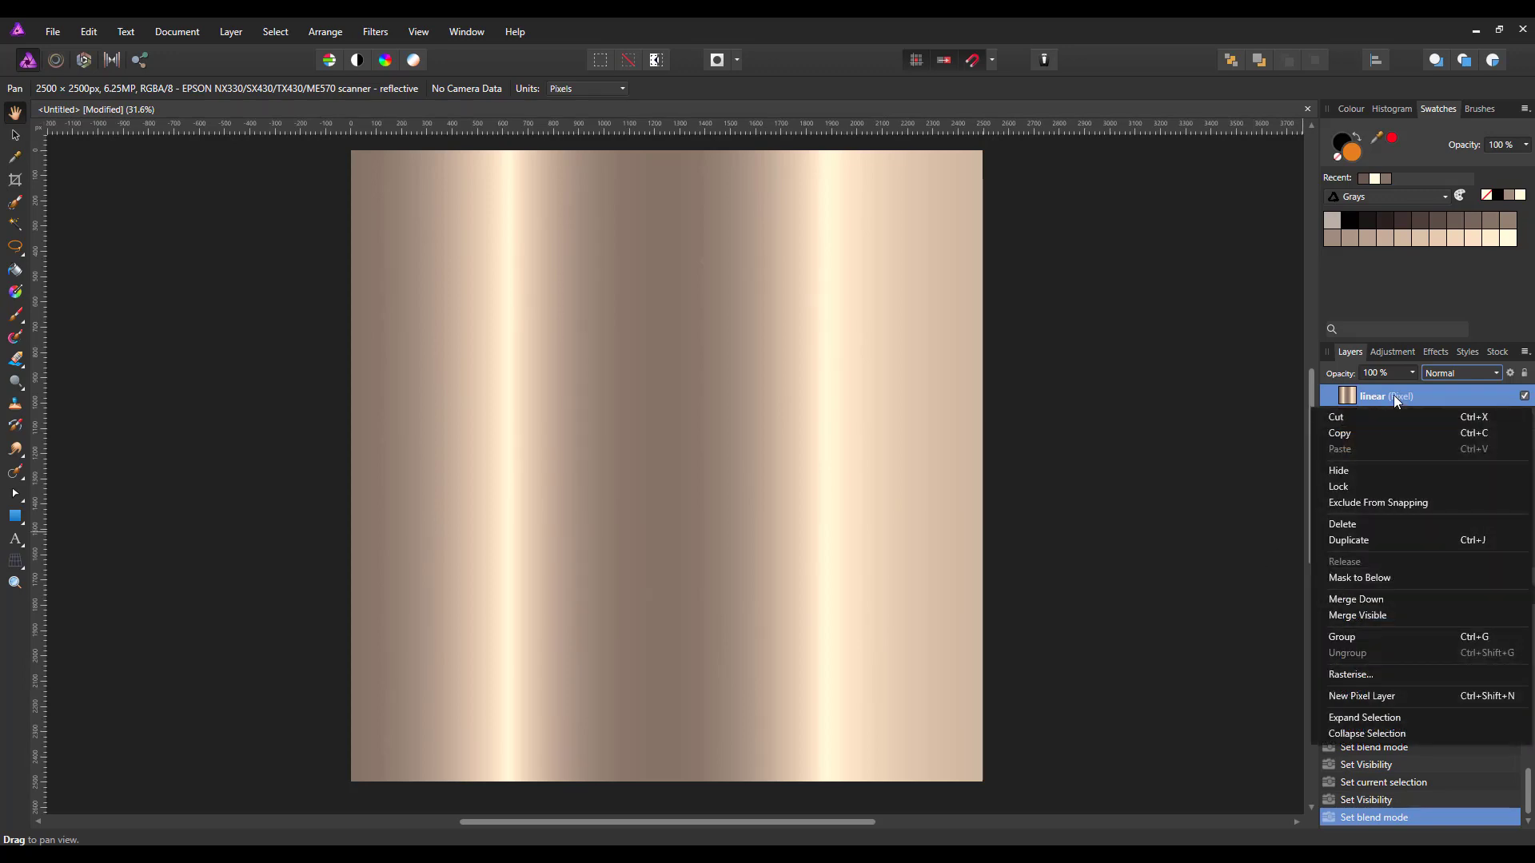
click(1366, 617)
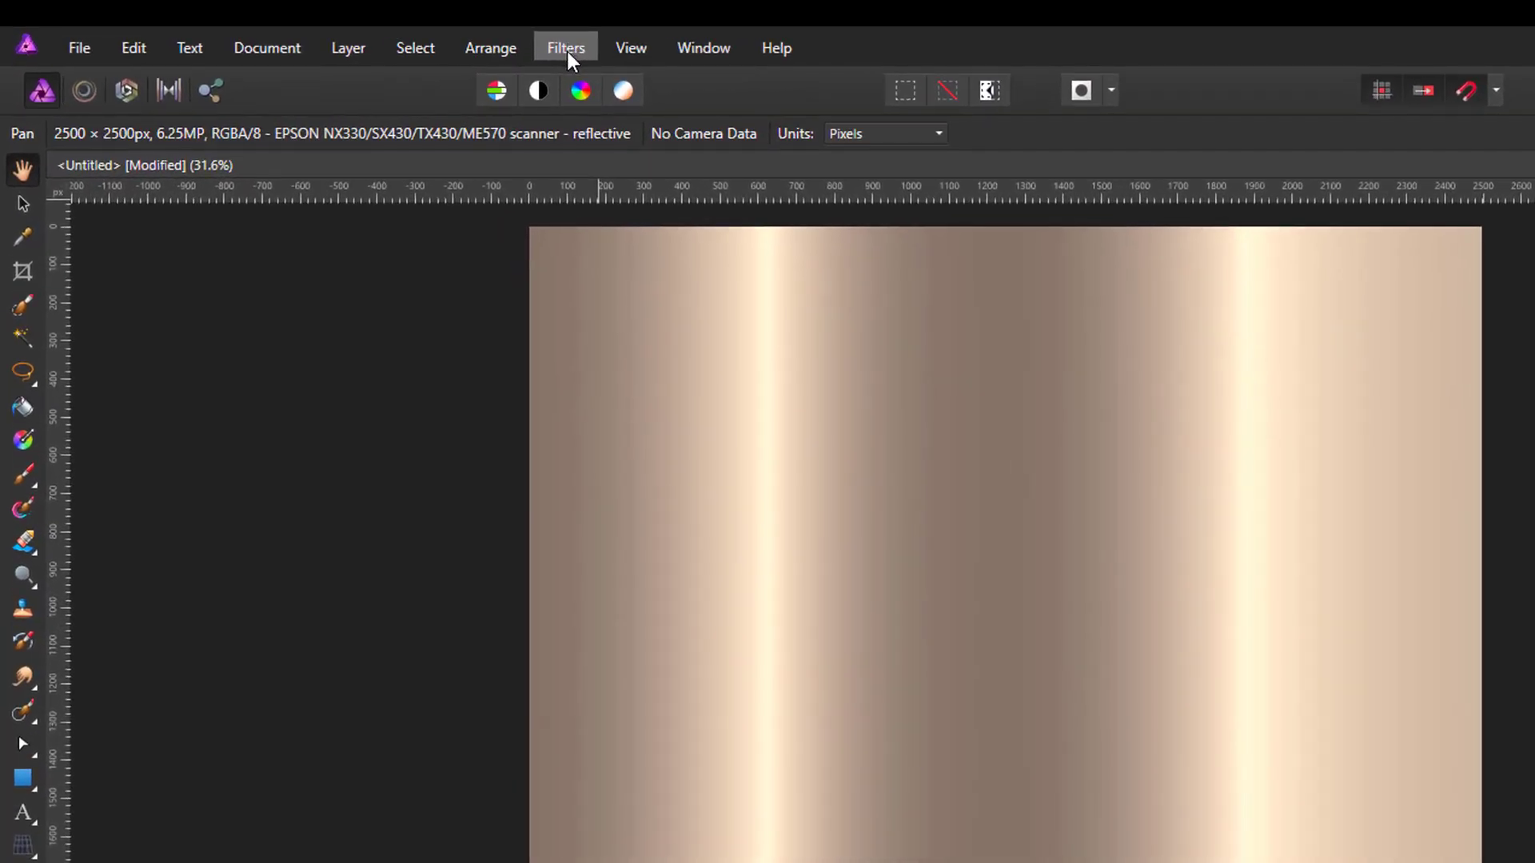
Add monochromatic uniform noise at 100% intensity to the merged pixel layer
click(566, 48)
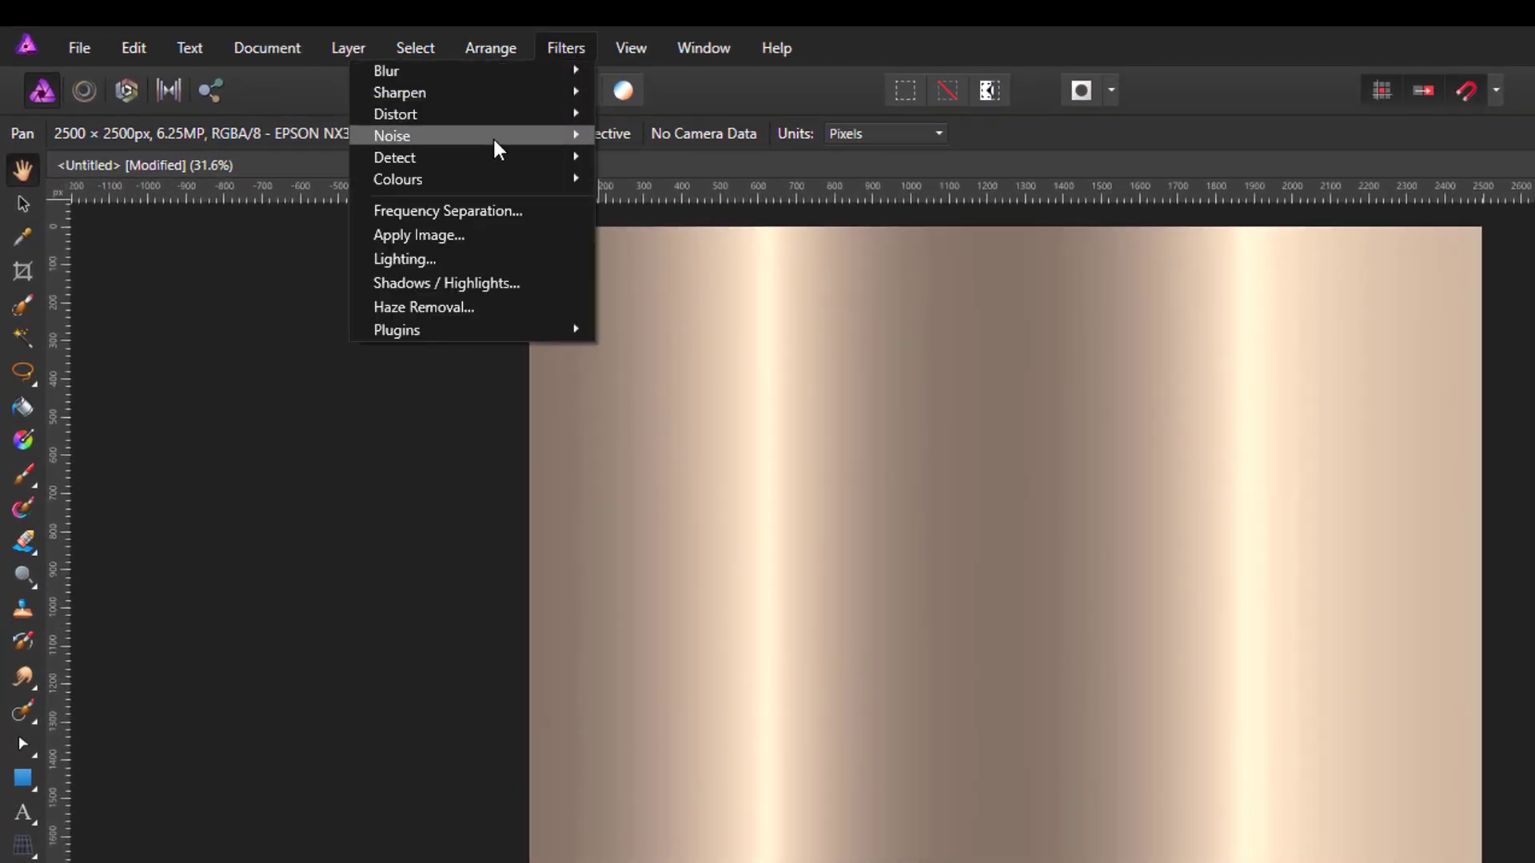
mouse_move(483, 136)
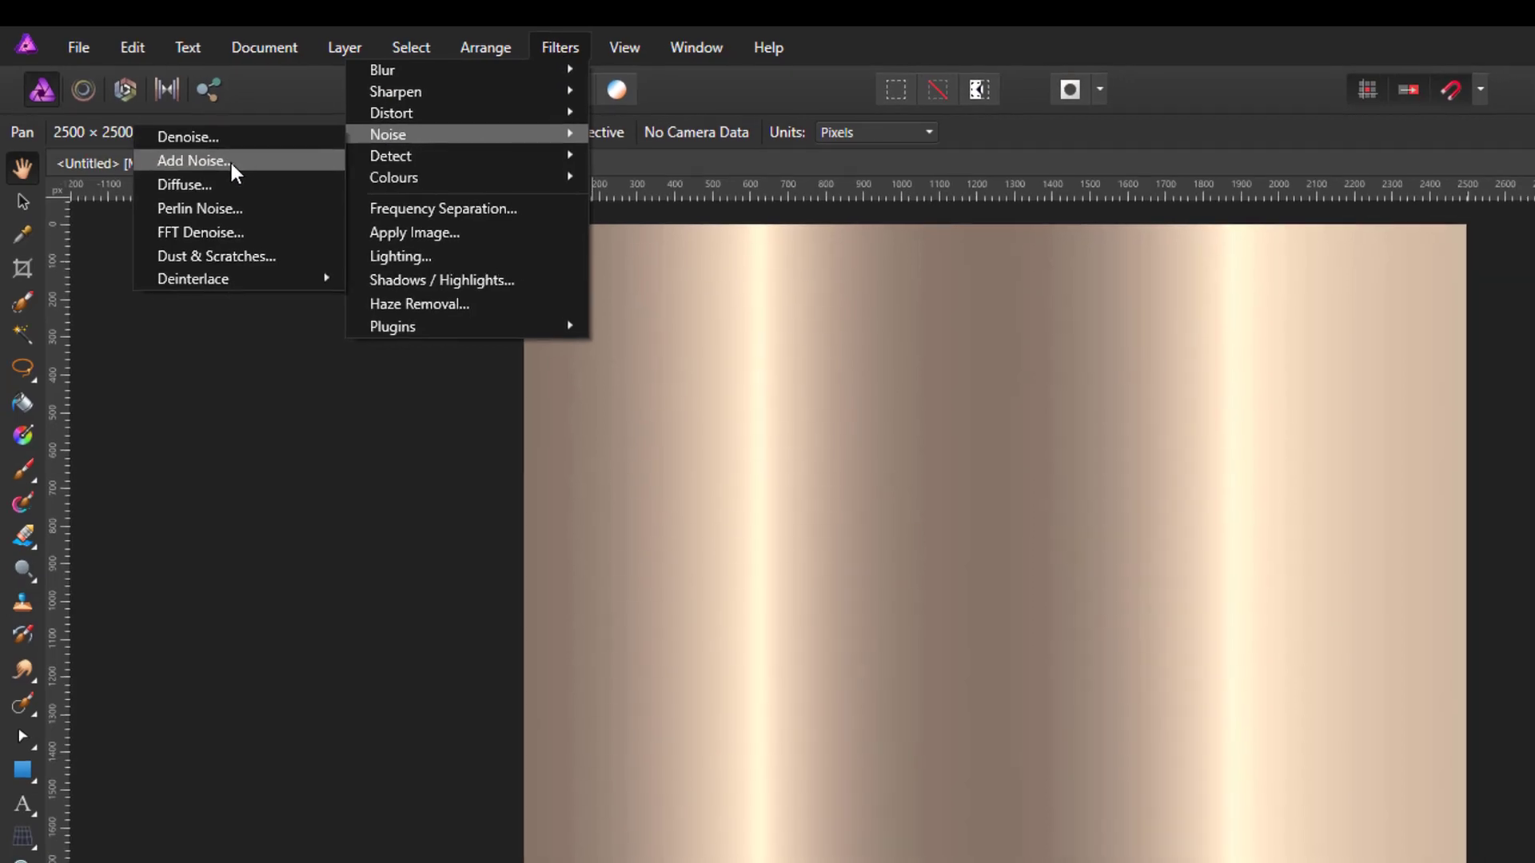
click(231, 163)
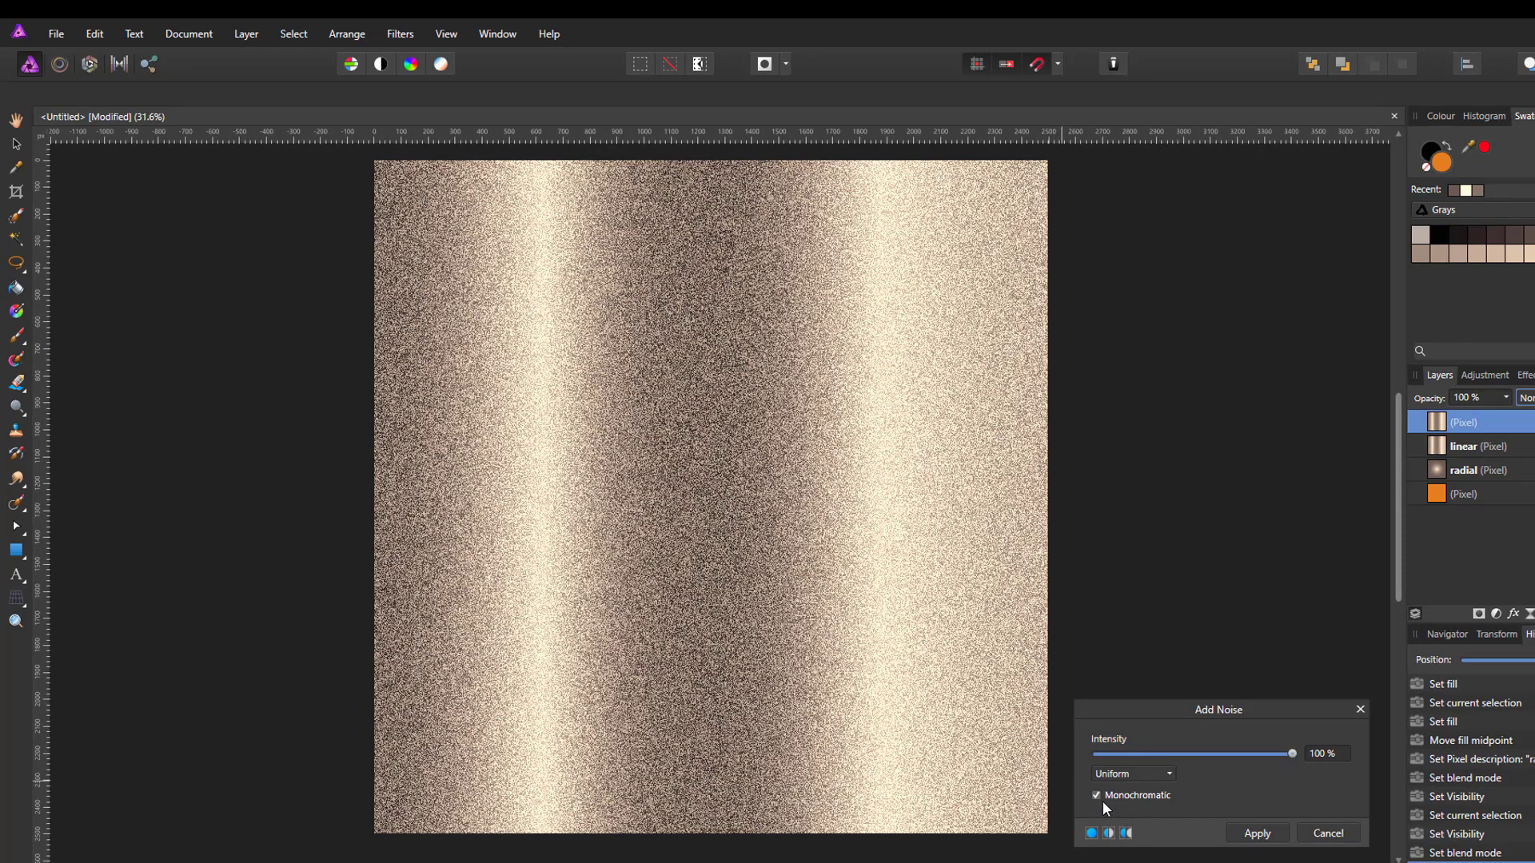
click(1257, 834)
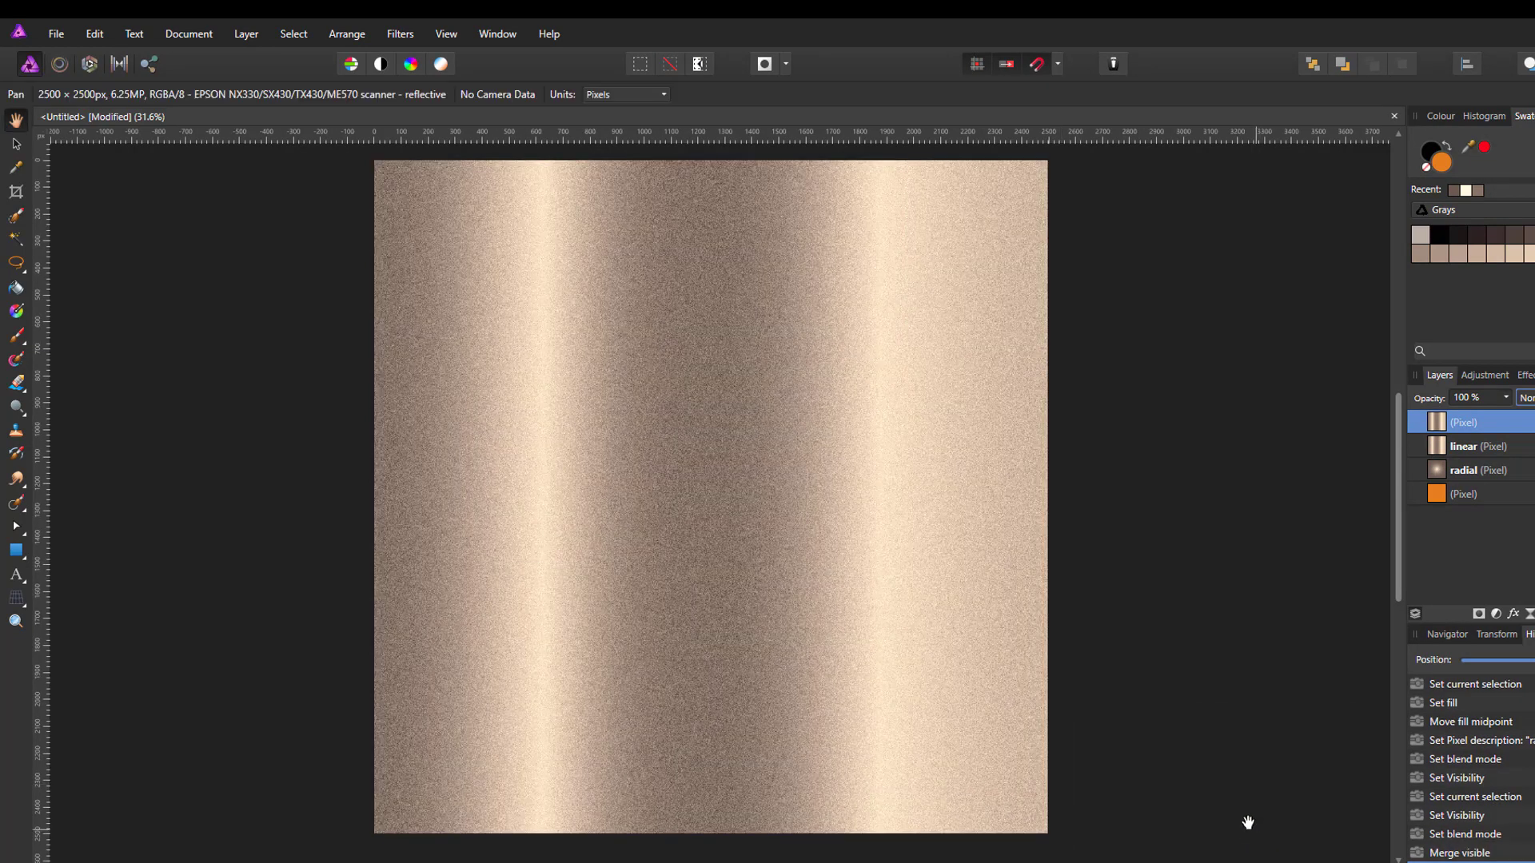
Apply a Motion Blur with a 100 px radius and 0° rotation to the noisy merged layer
click(398, 31)
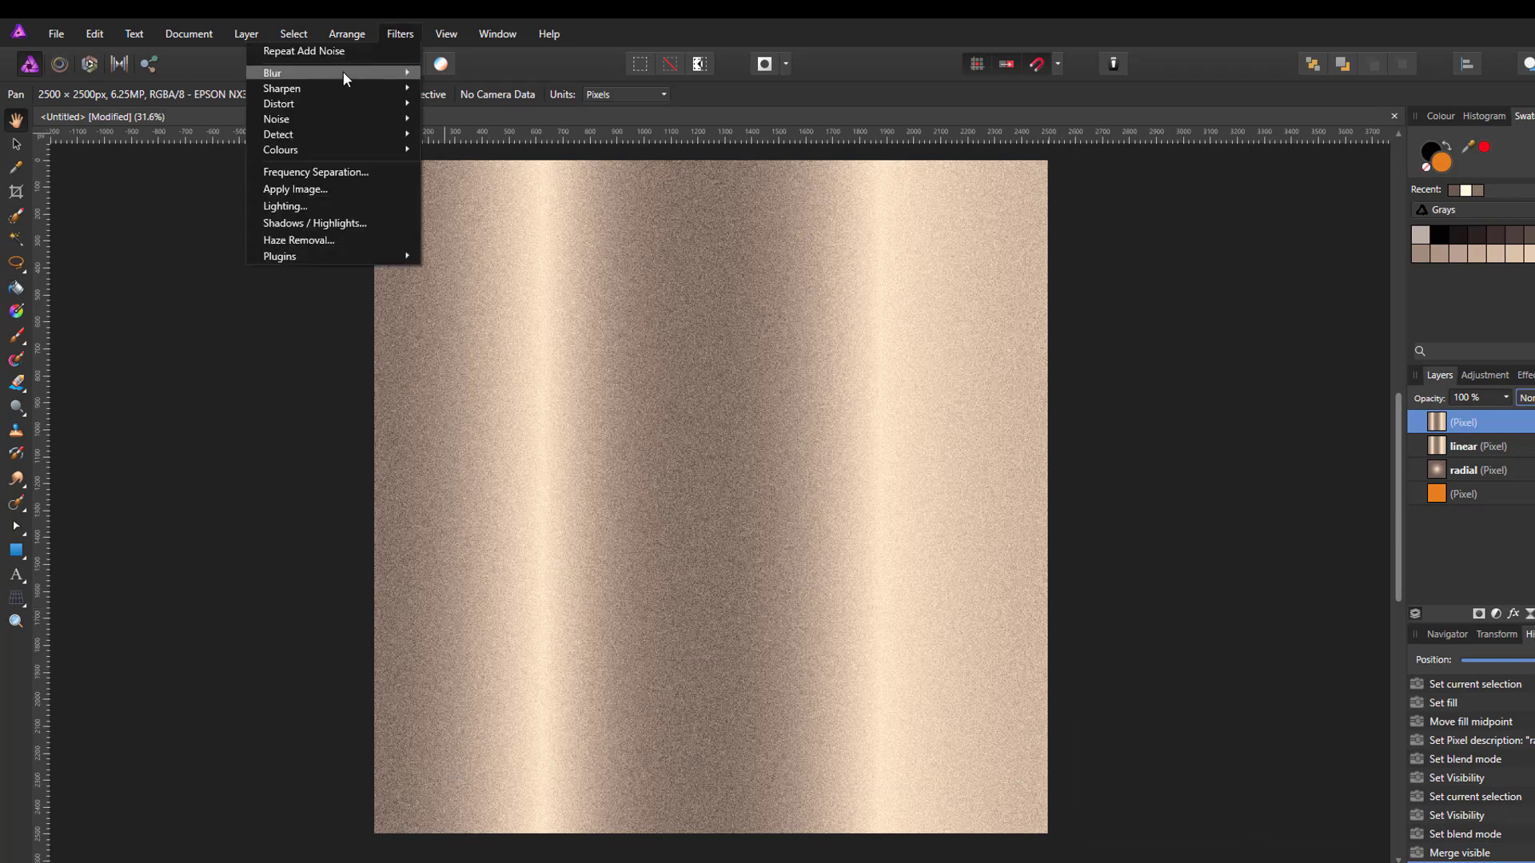
mouse_move(324, 71)
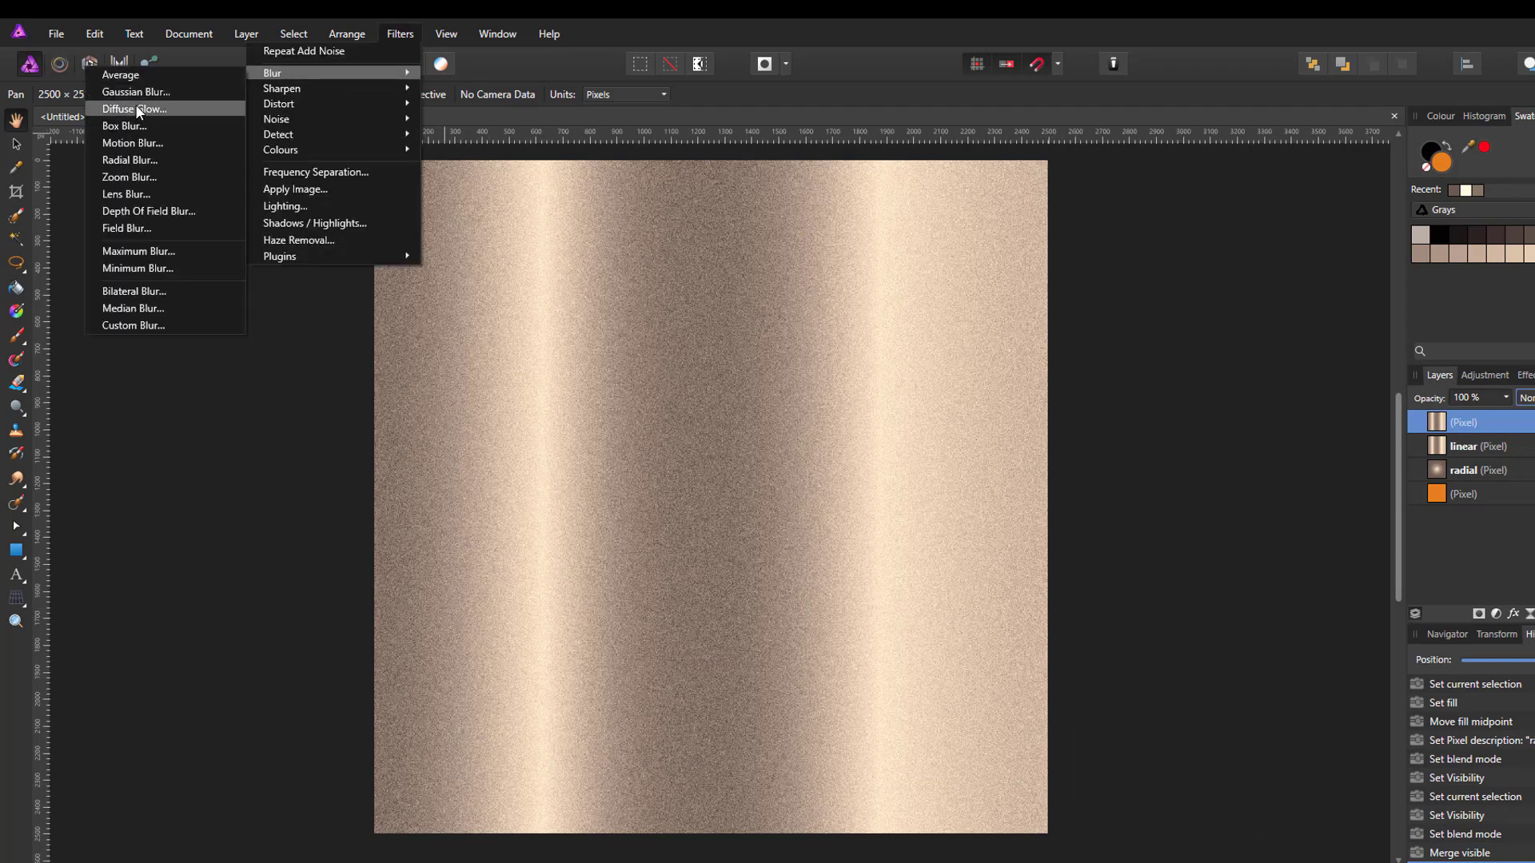
click(116, 144)
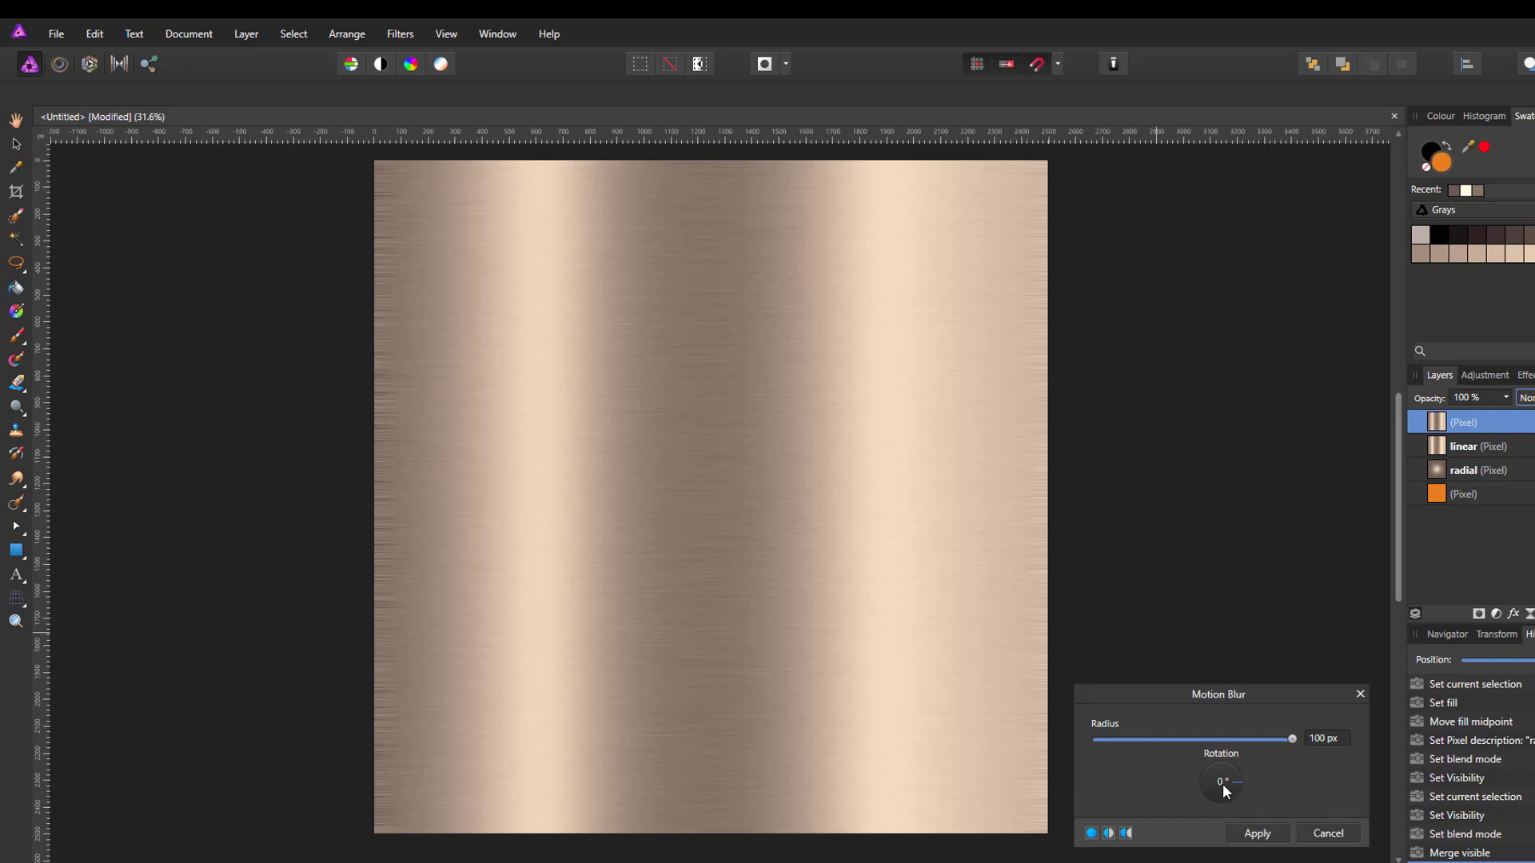
click(1257, 833)
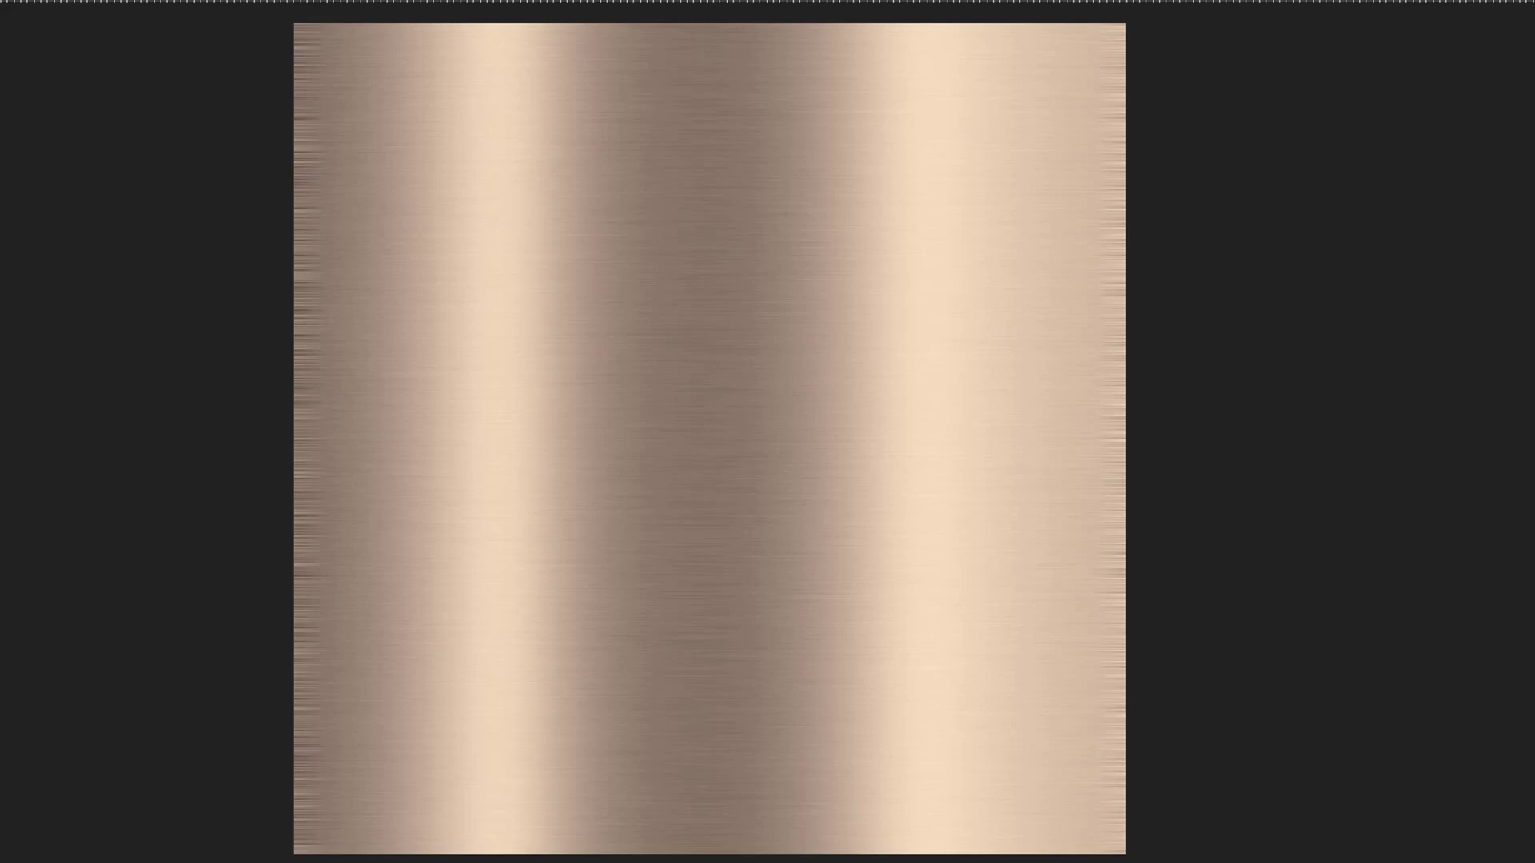
Stretch the blurred layer horizontally about 60 px past both sides of the canvas to hide its ragged edges, and leave the Move tool
key(v)
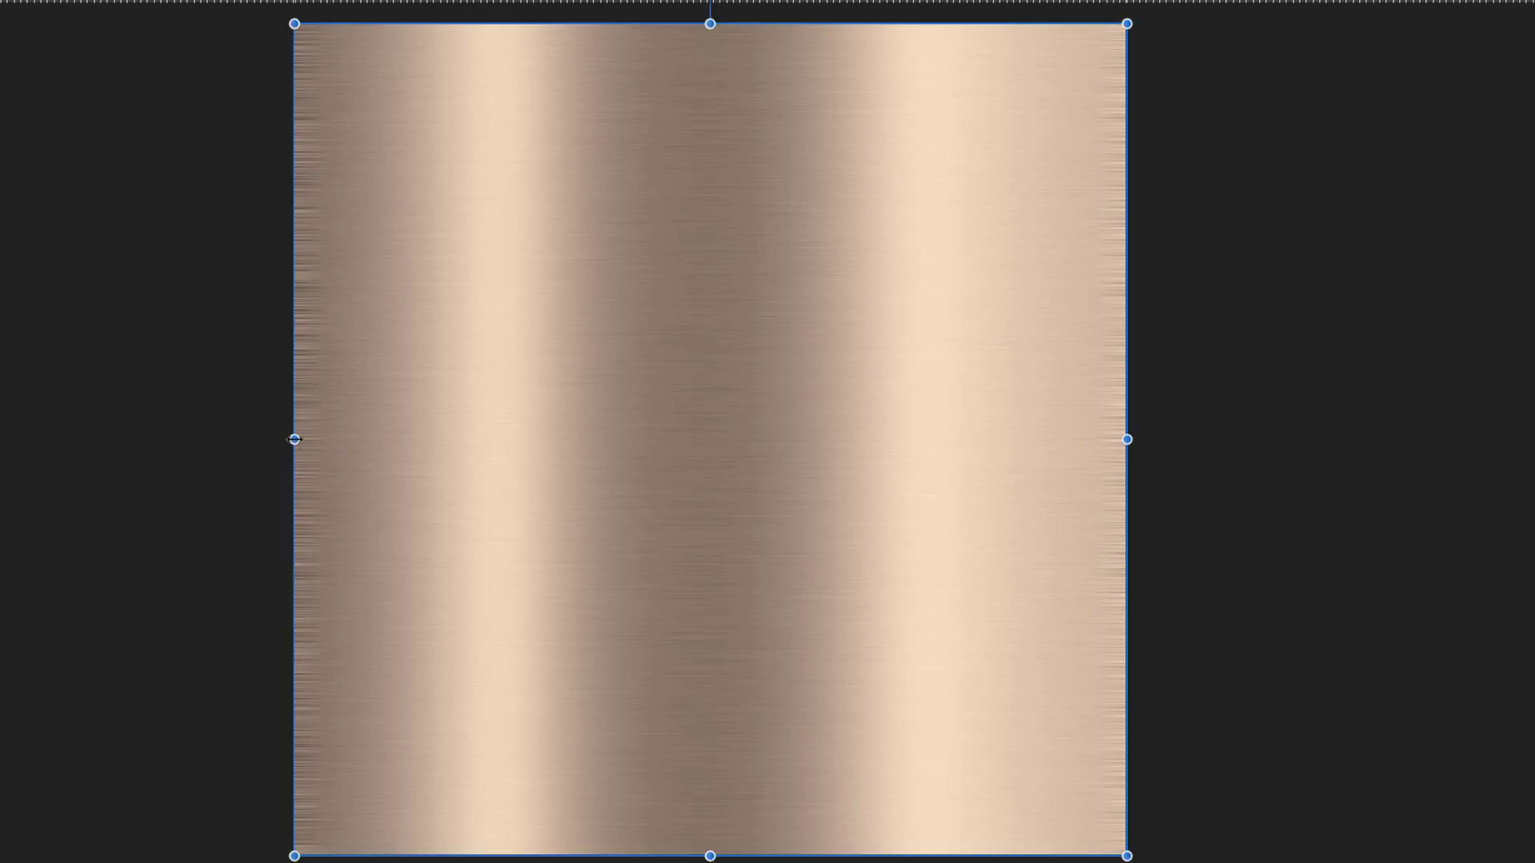
drag(294, 439, 282, 440)
drag(277, 440, 274, 439)
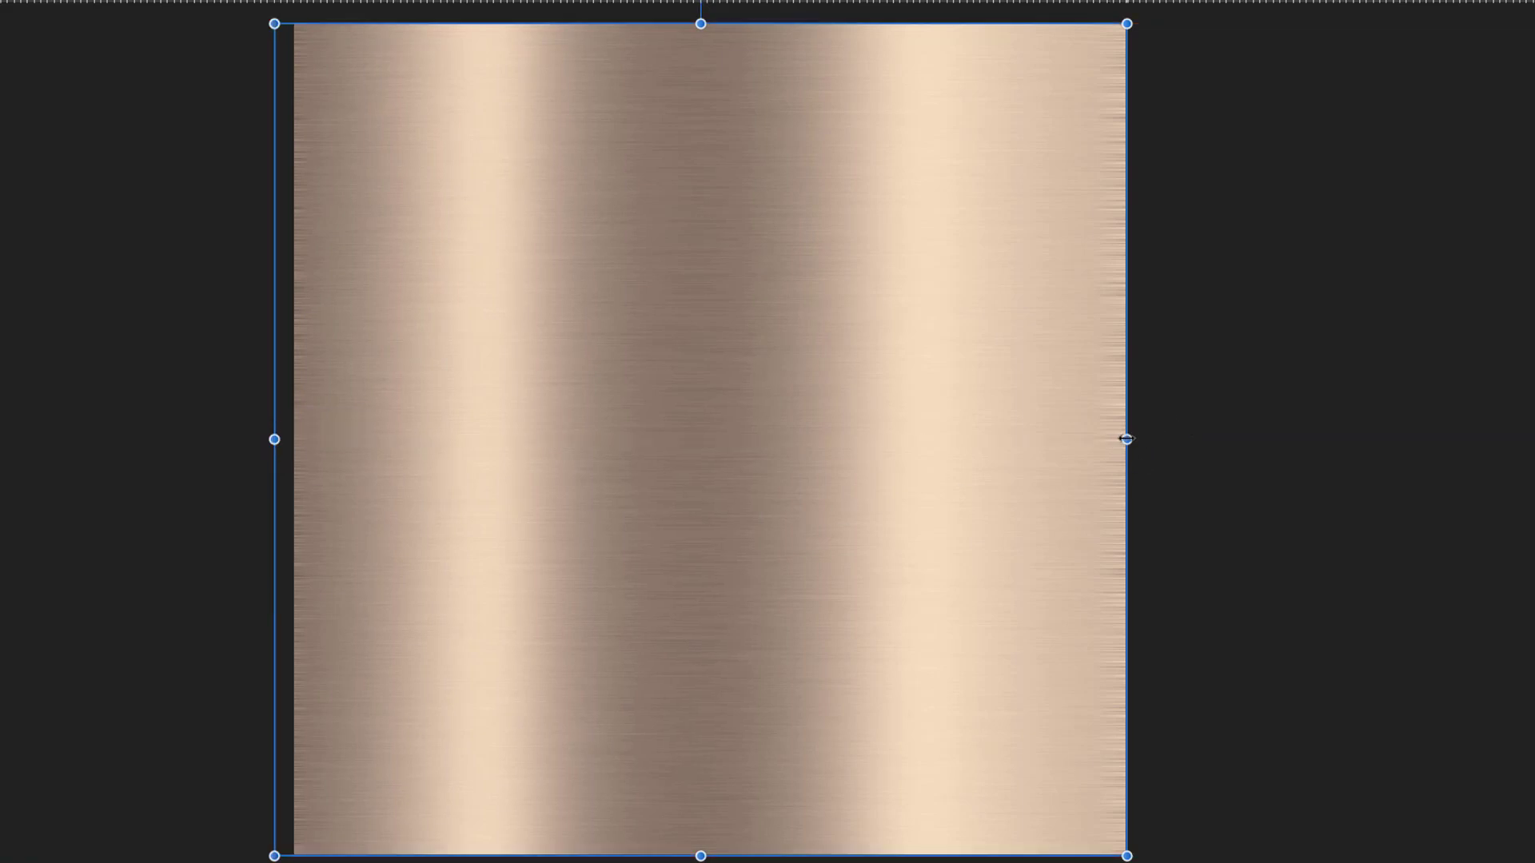
drag(1126, 439, 1146, 439)
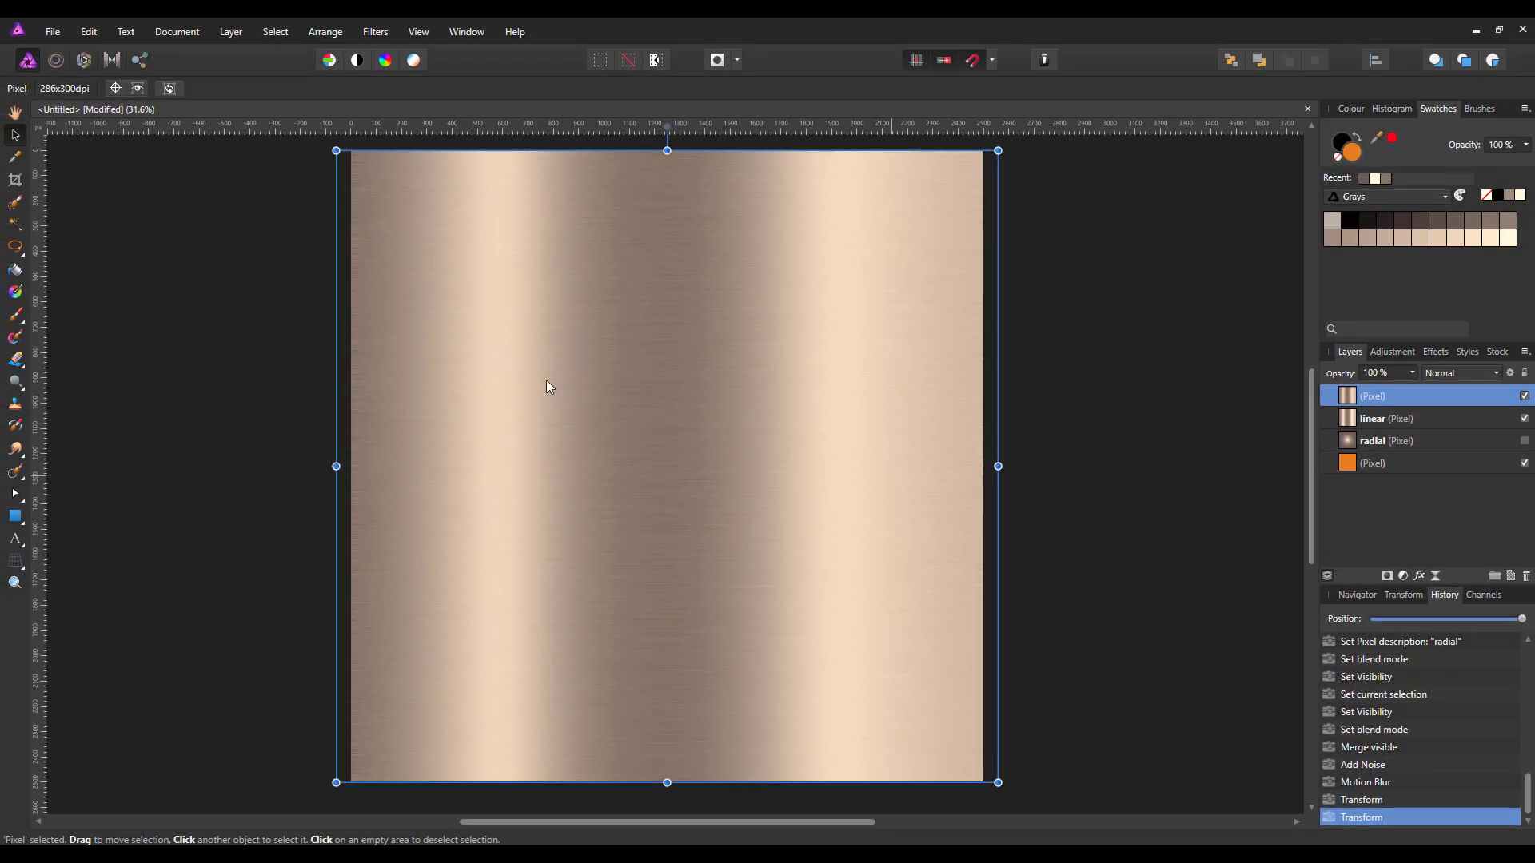
click(15, 112)
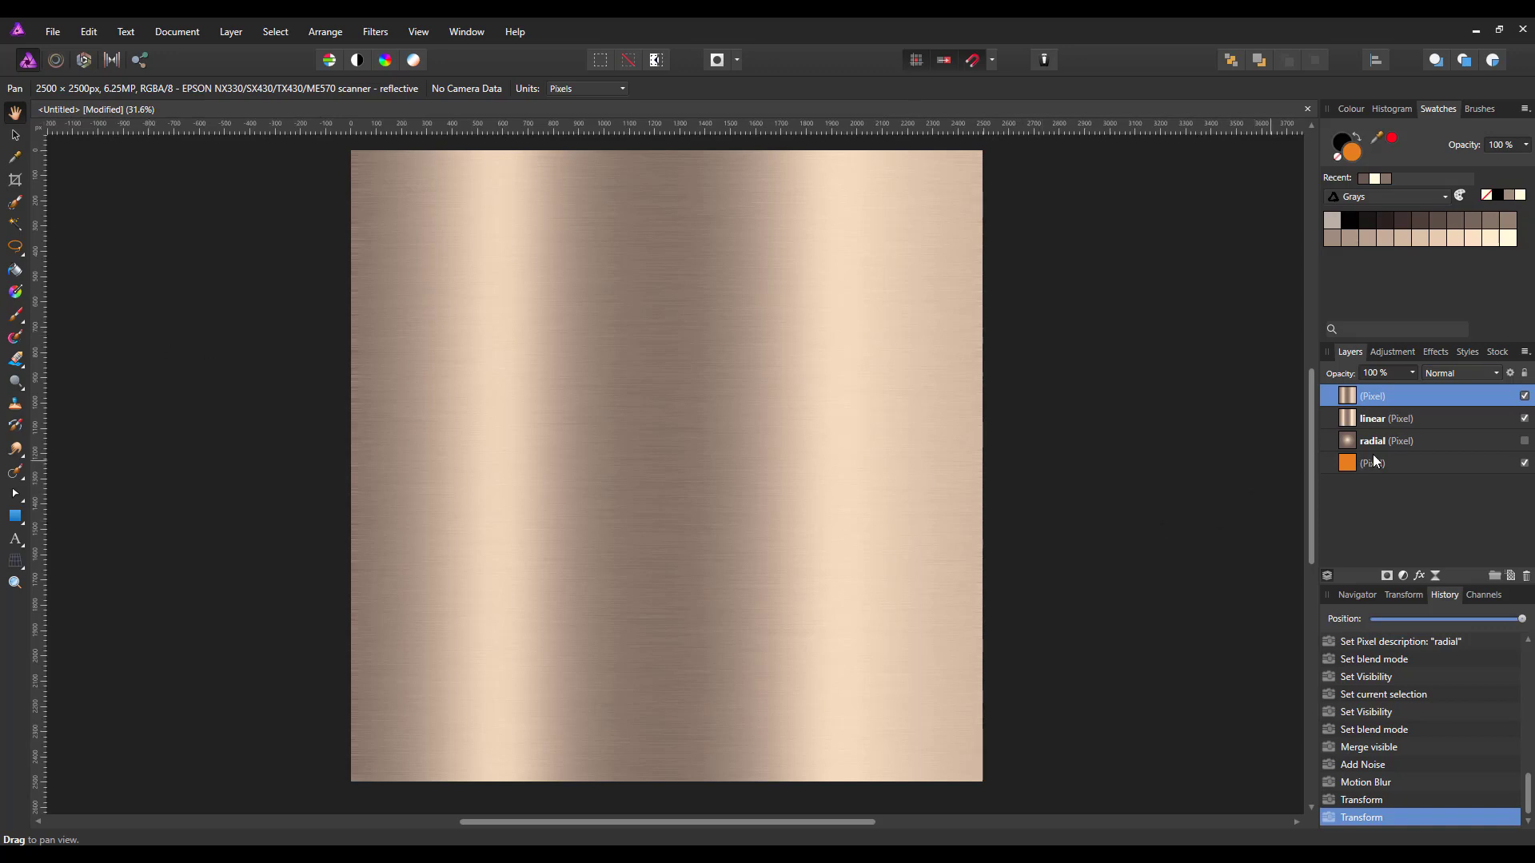
Delete the brushed merged layer and set the linear layer's blend mode to Multiply
right_click(1398, 397)
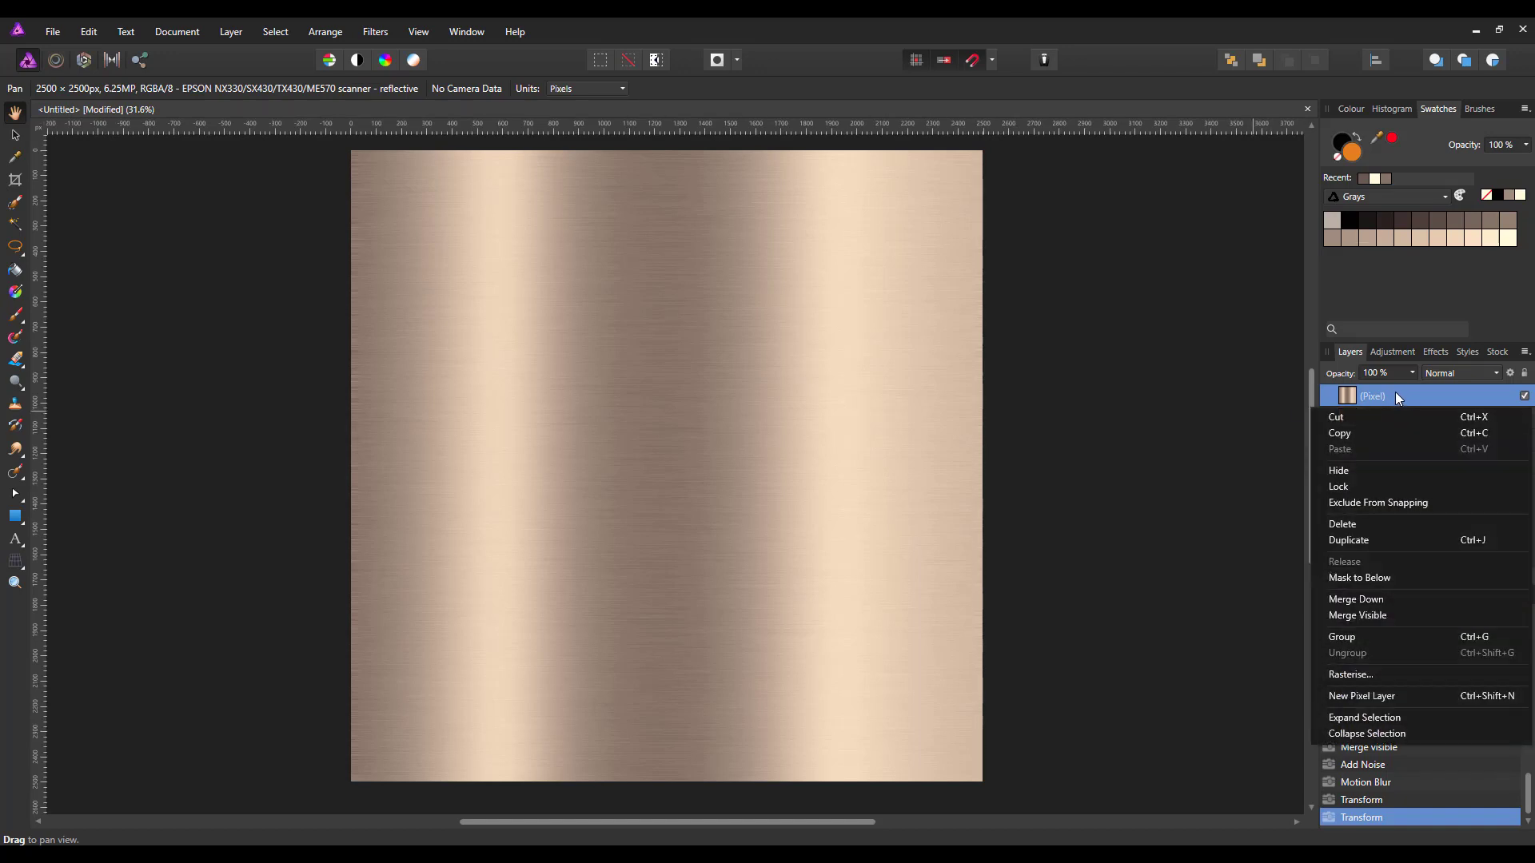
click(1346, 525)
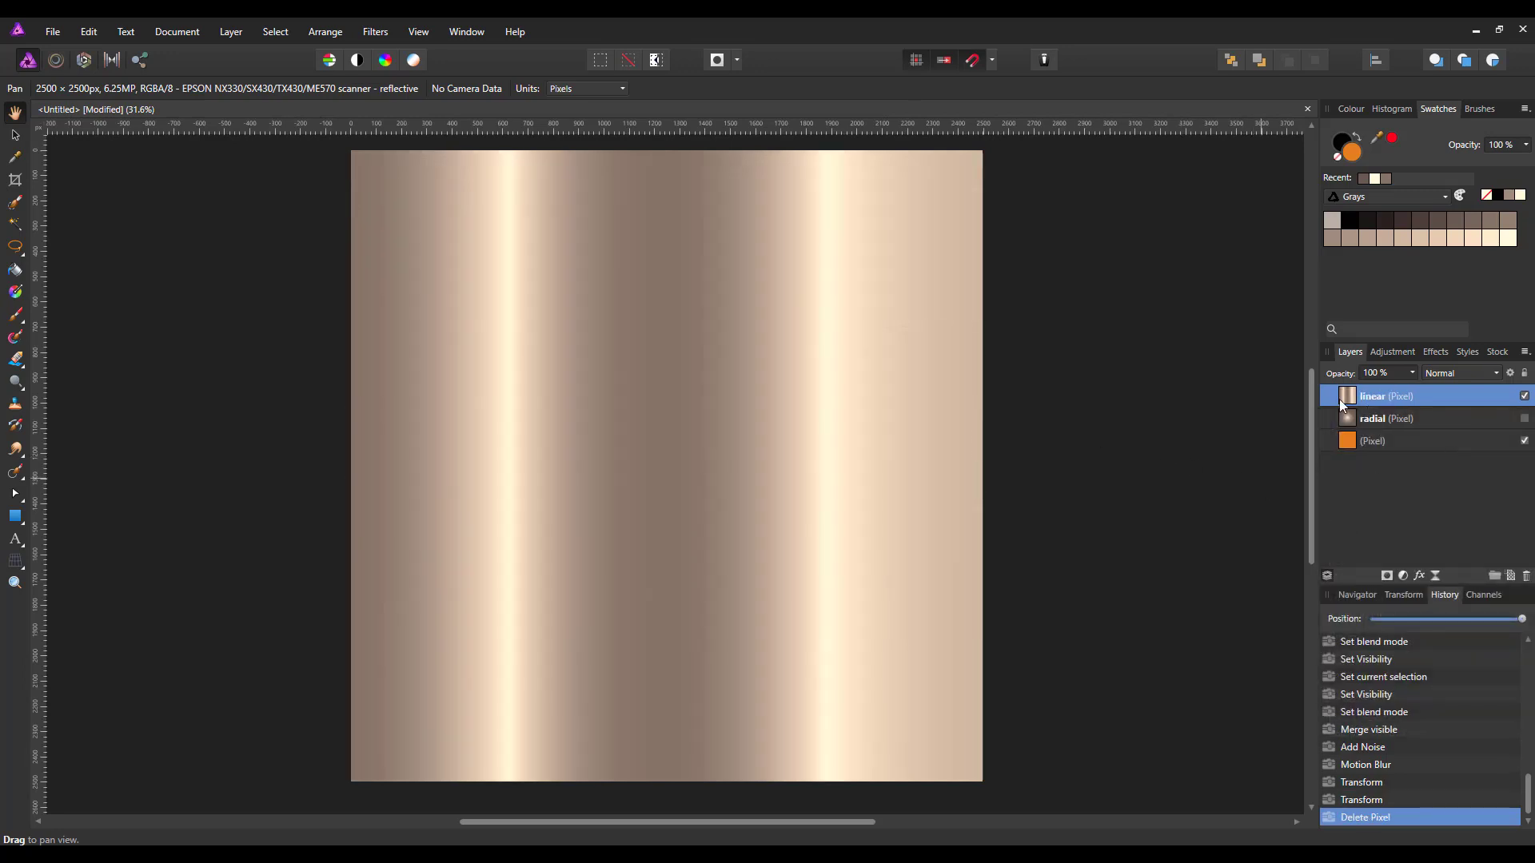
click(1495, 373)
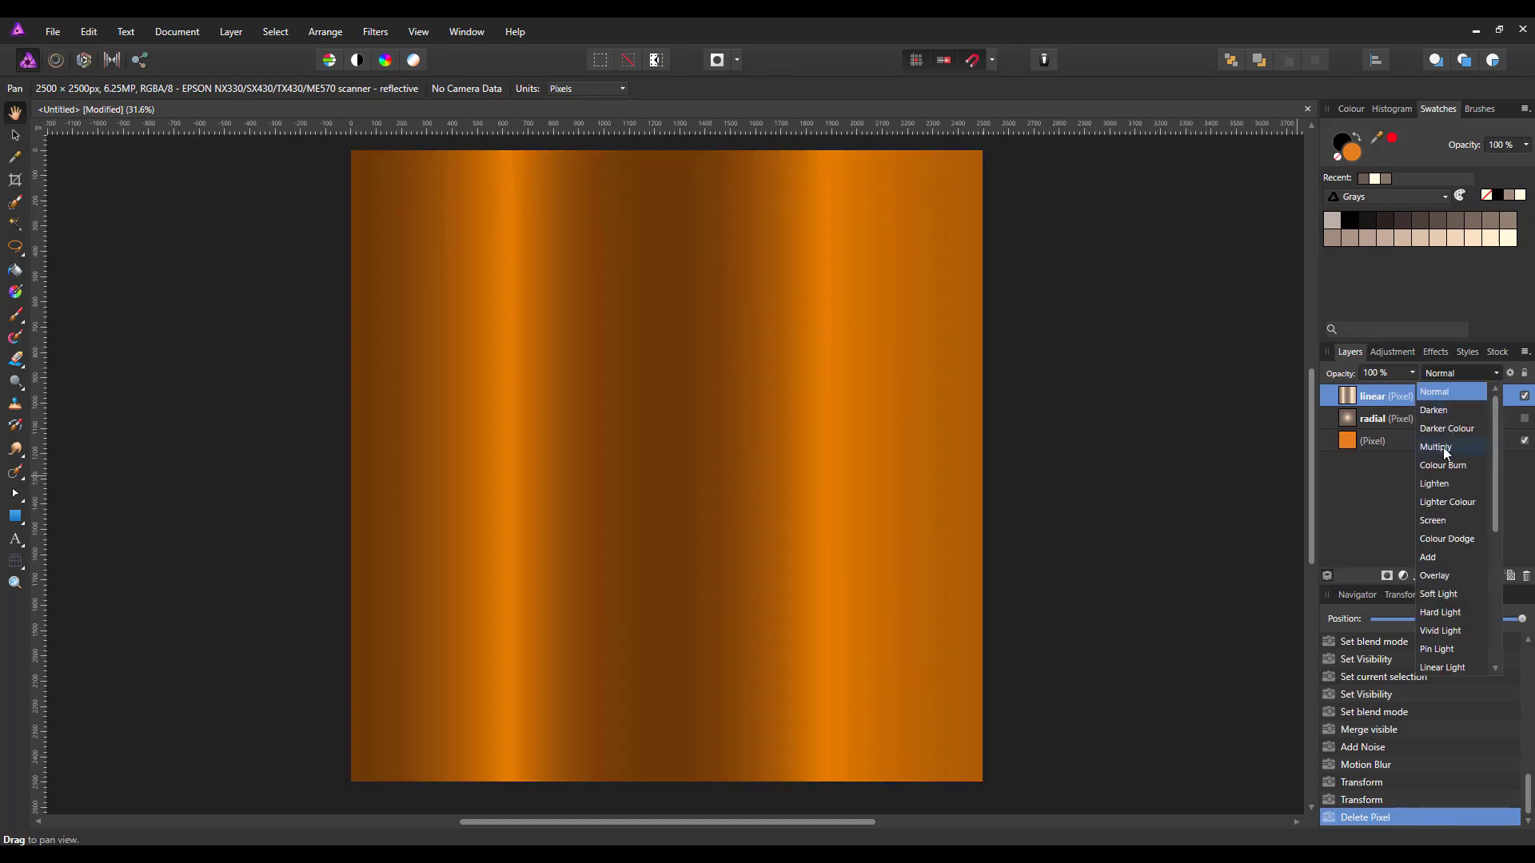
click(1442, 448)
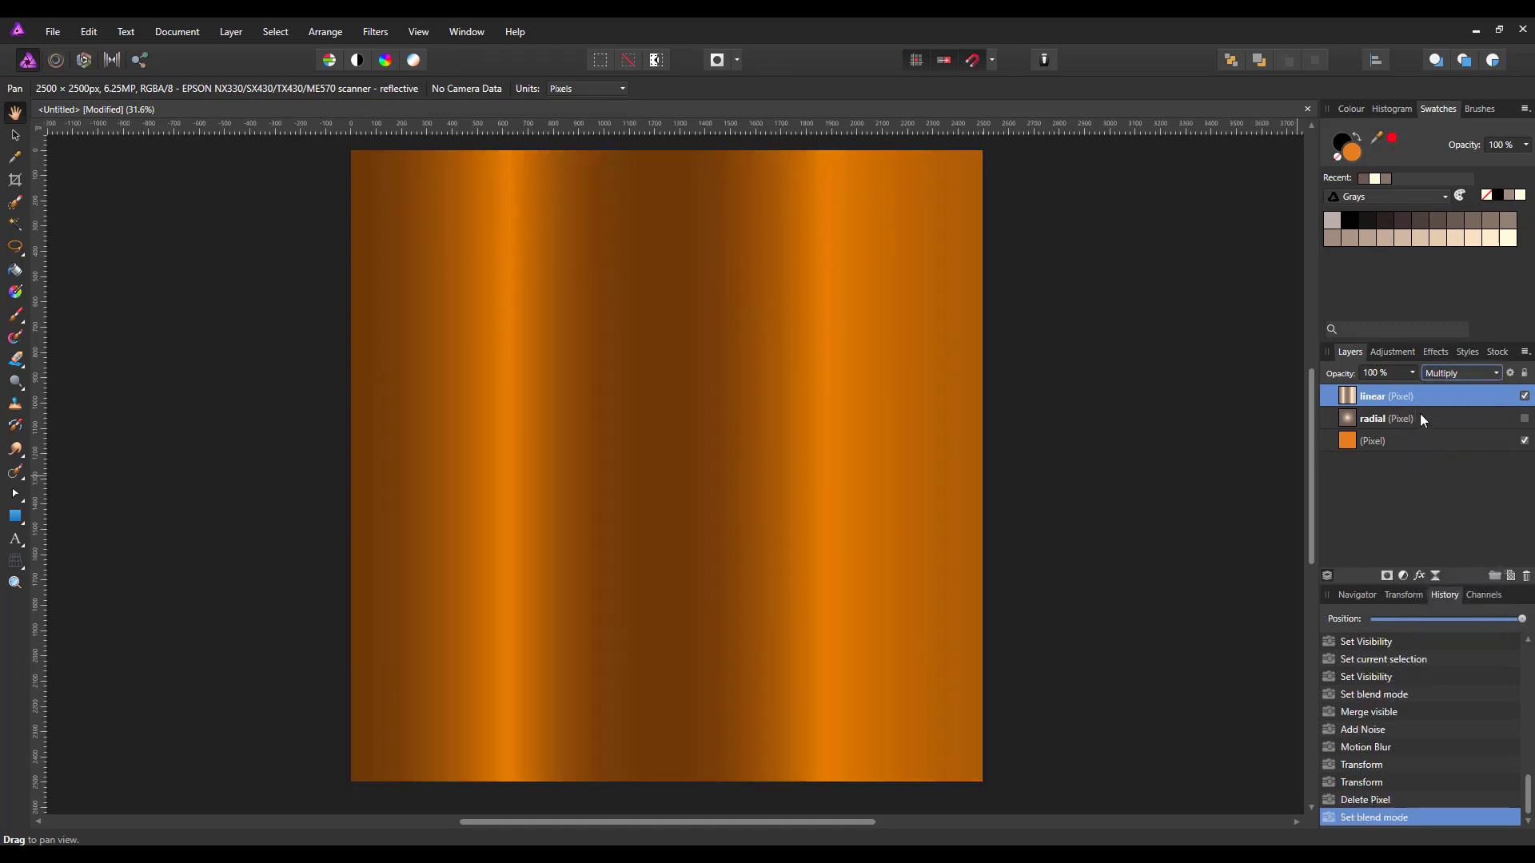
Merge the visible layers into a new pixel layer and add monochromatic uniform noise at 100% intensity to it
right_click(1408, 395)
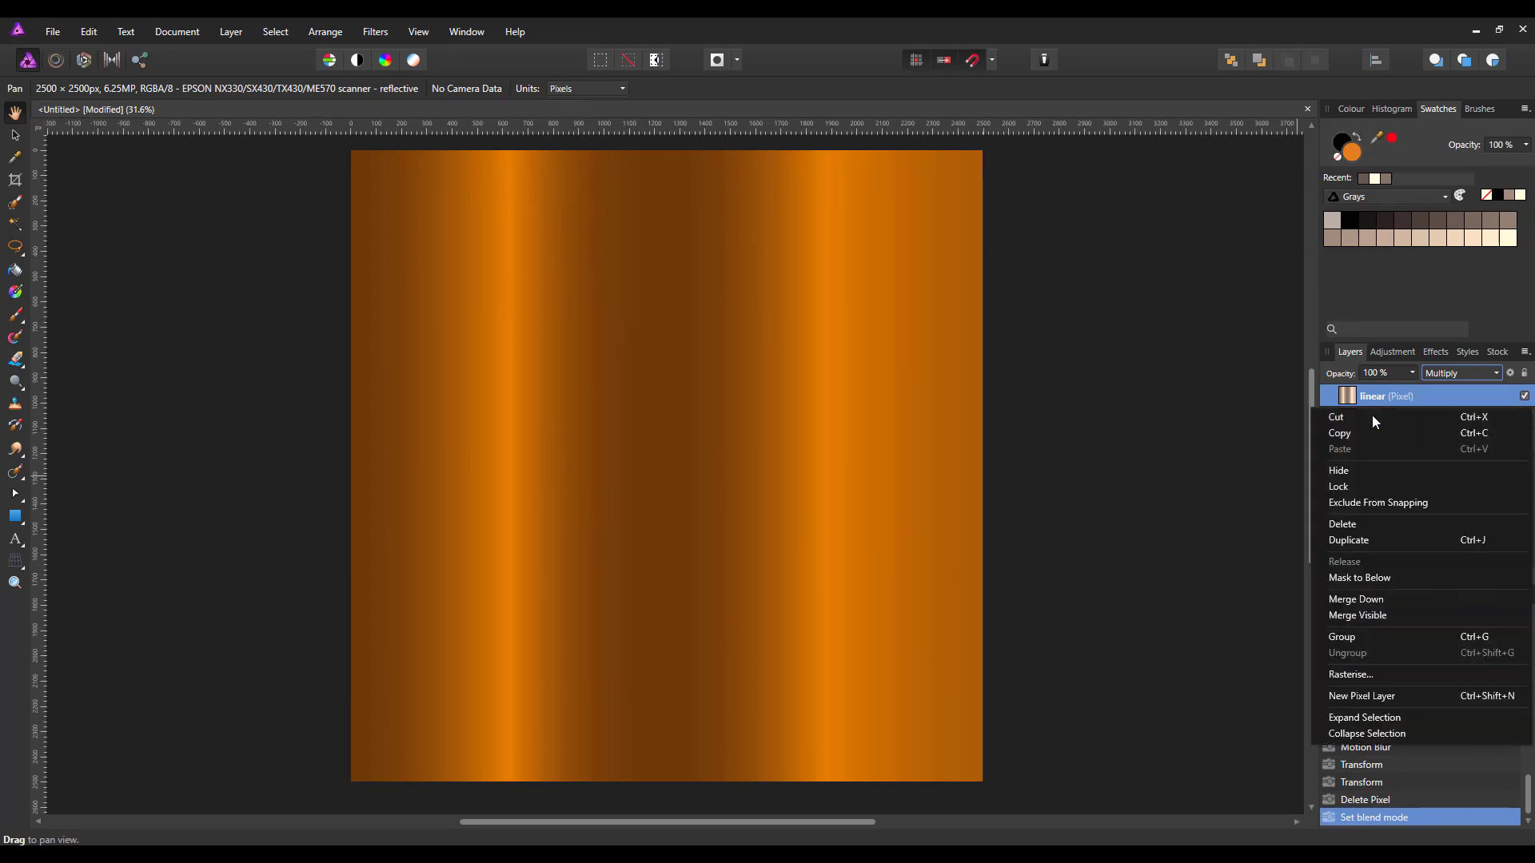
click(1364, 612)
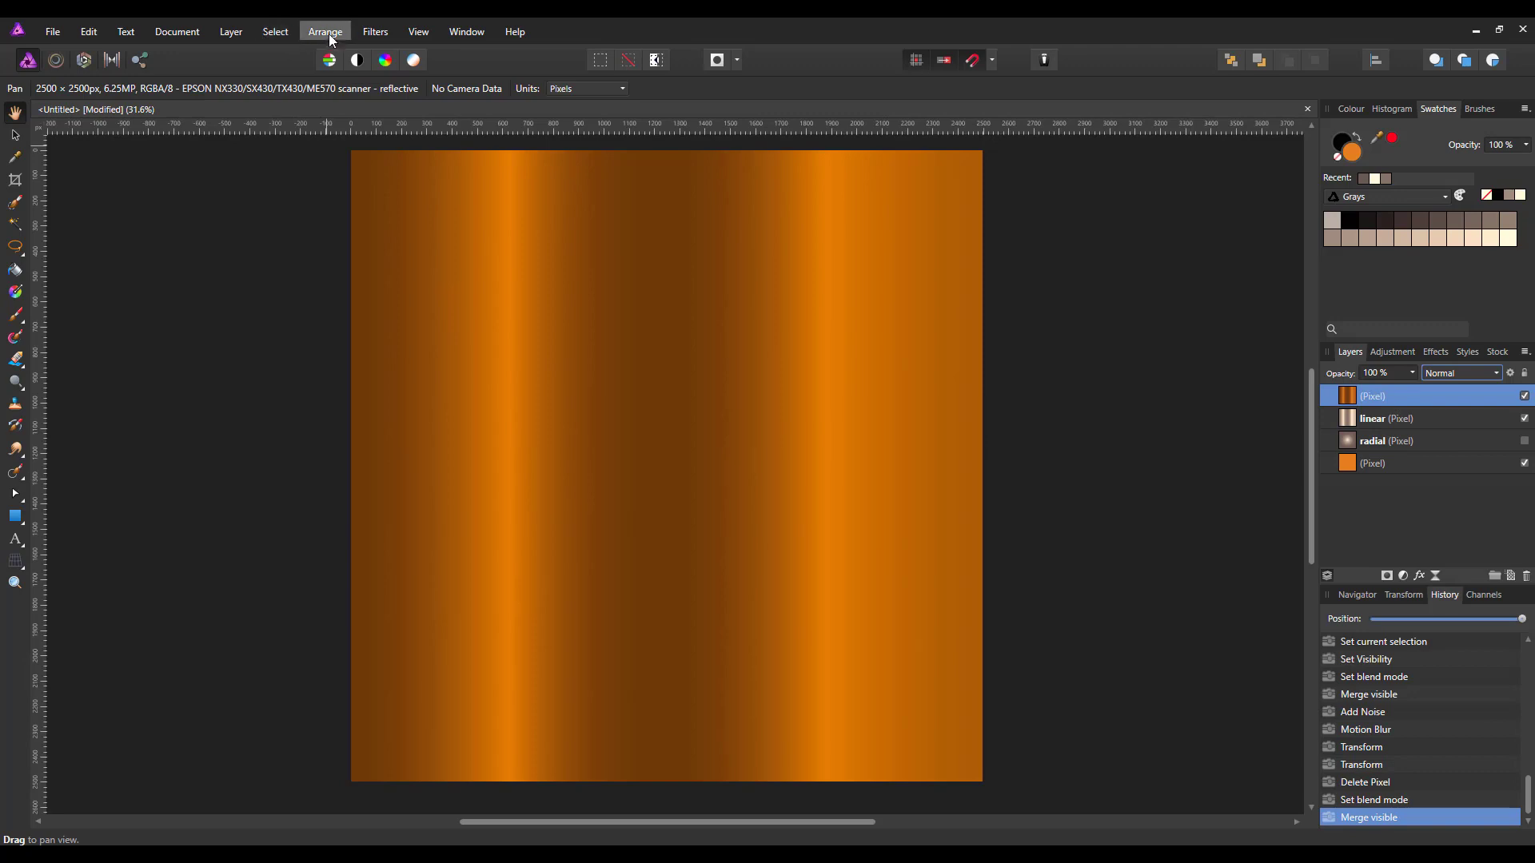
click(375, 31)
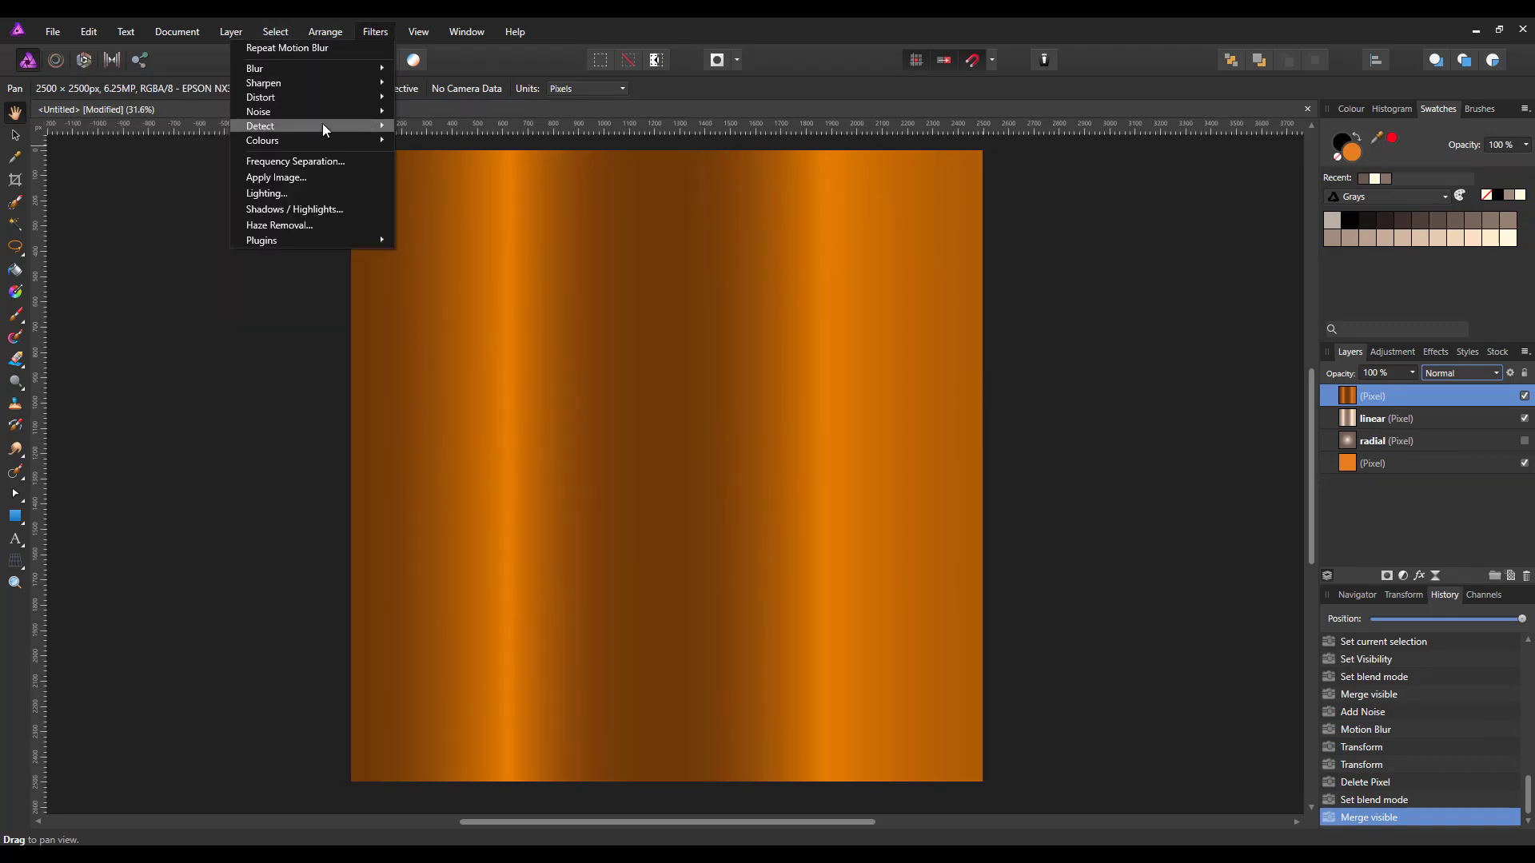
mouse_move(271, 112)
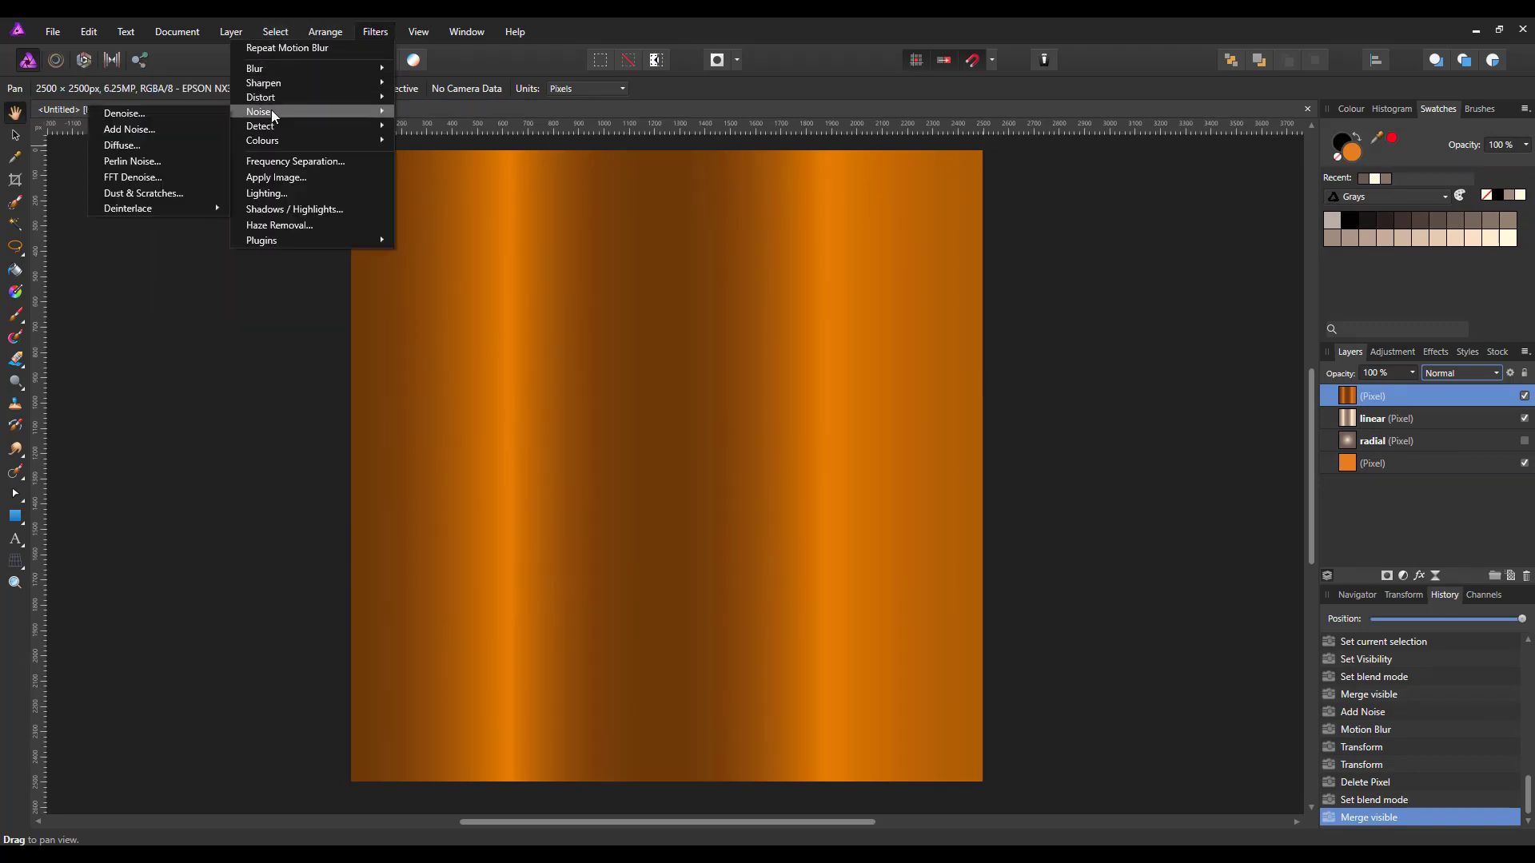
click(189, 128)
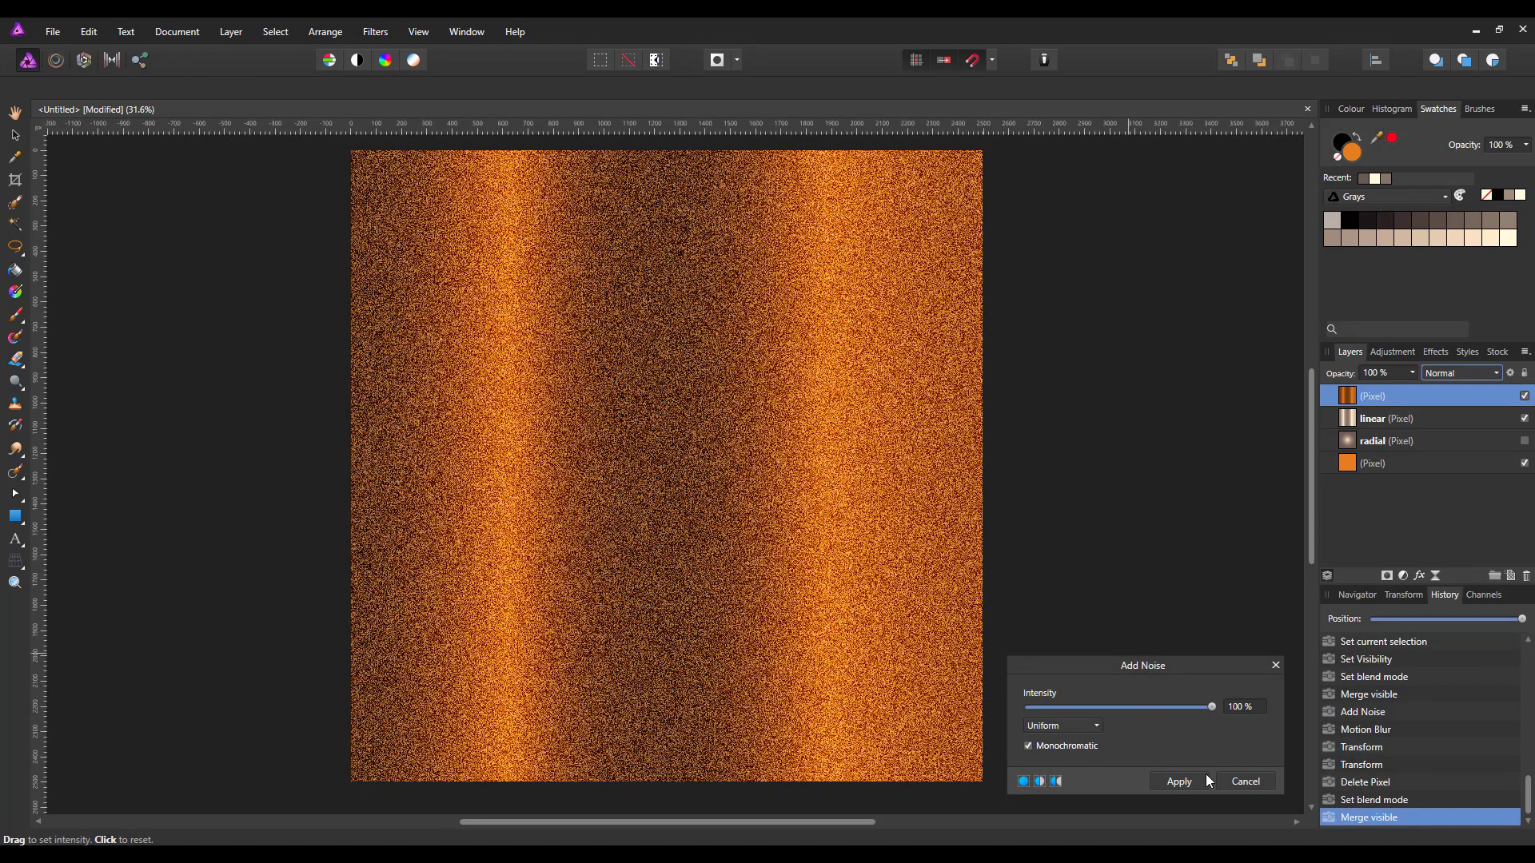
click(1196, 783)
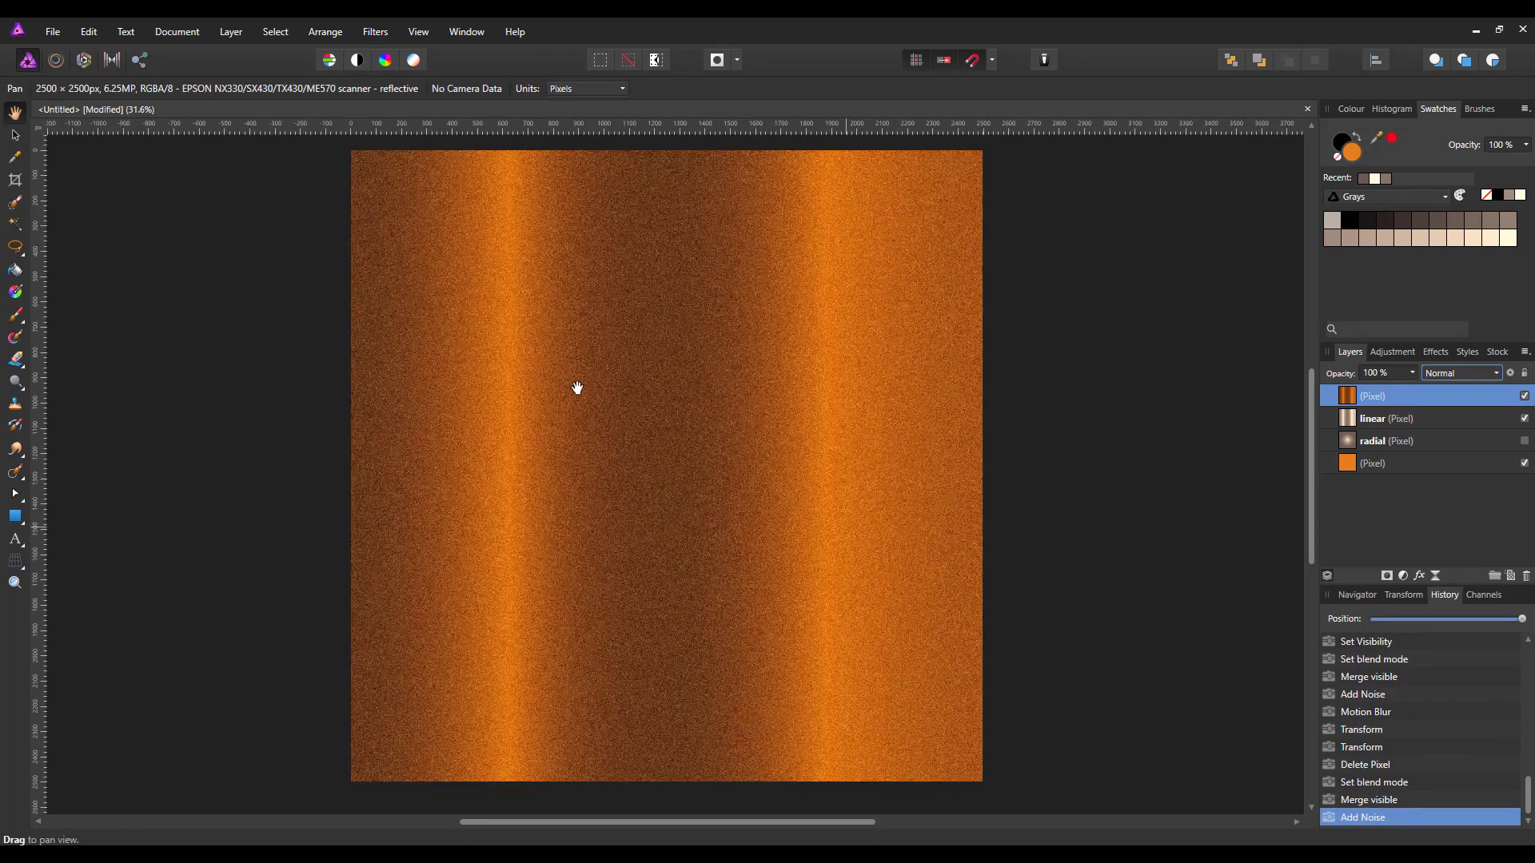
Apply a Motion Blur with a 100 px radius and 0° rotation to the noisy orange merged layer
click(359, 32)
mouse_move(293, 70)
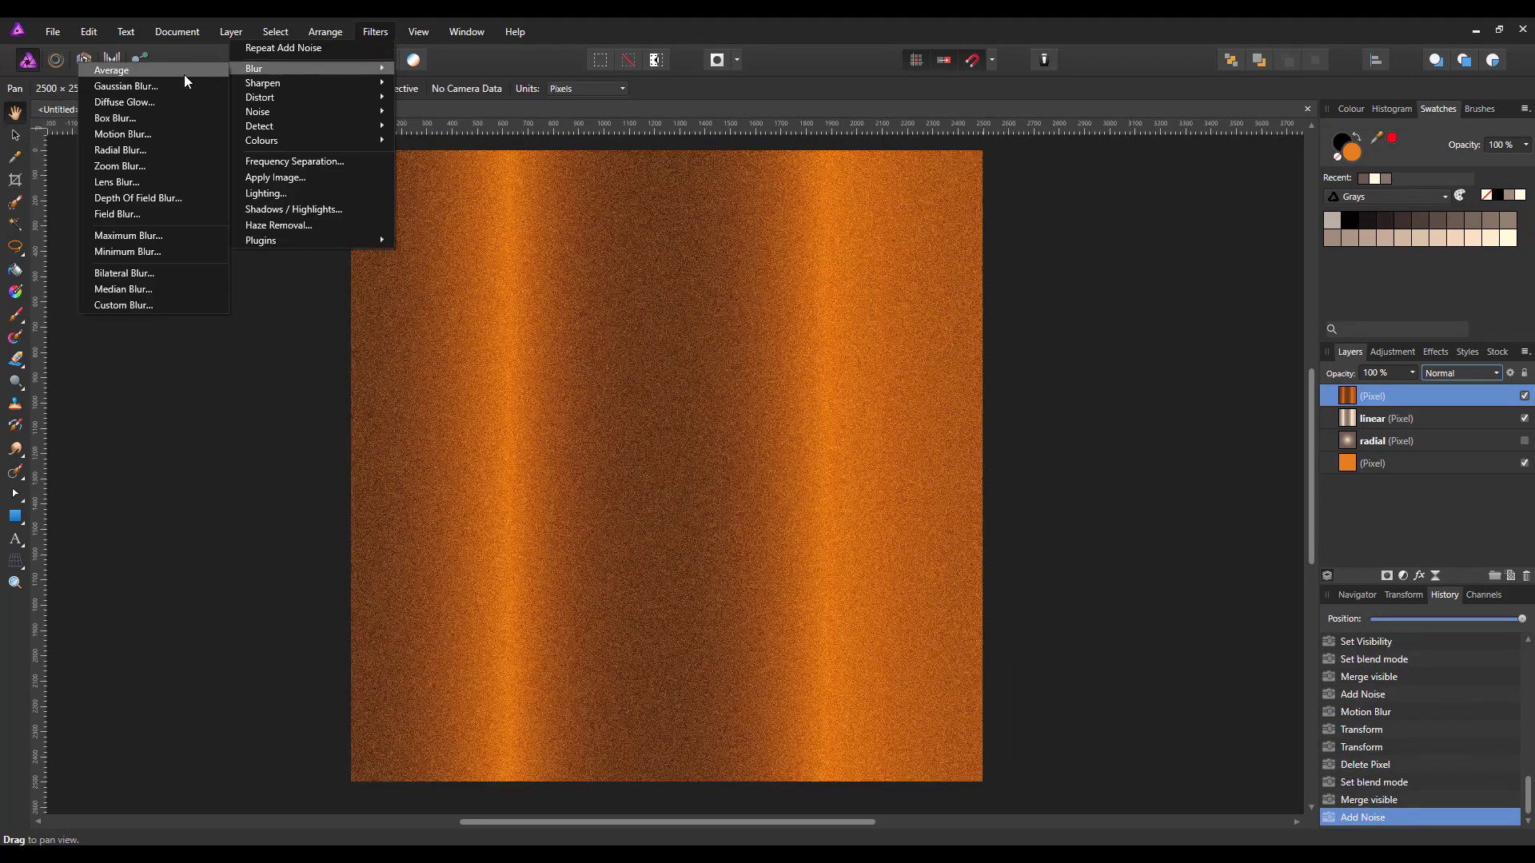
click(141, 134)
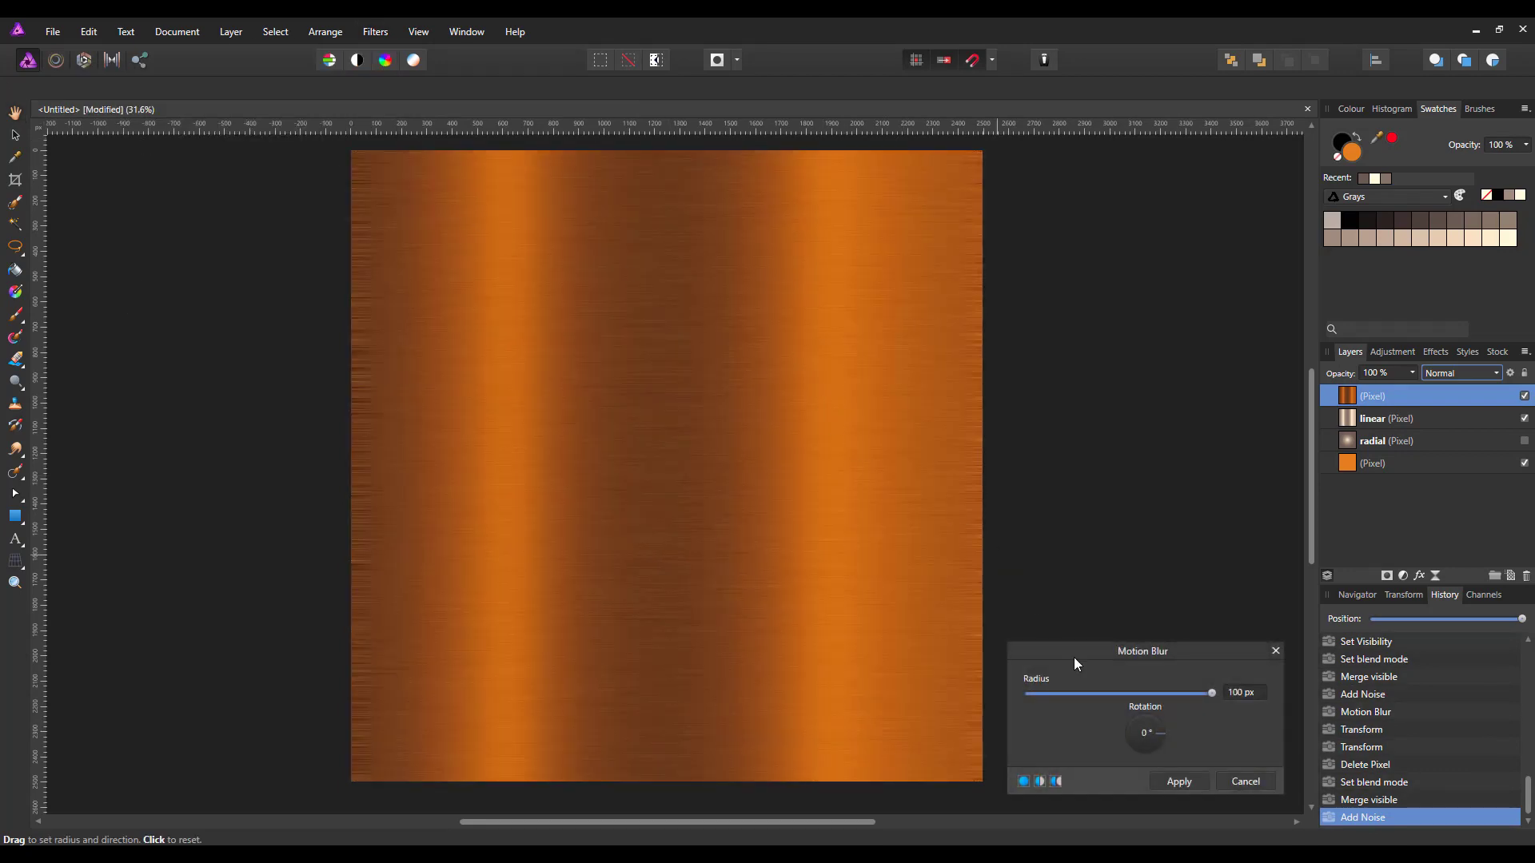
click(1179, 782)
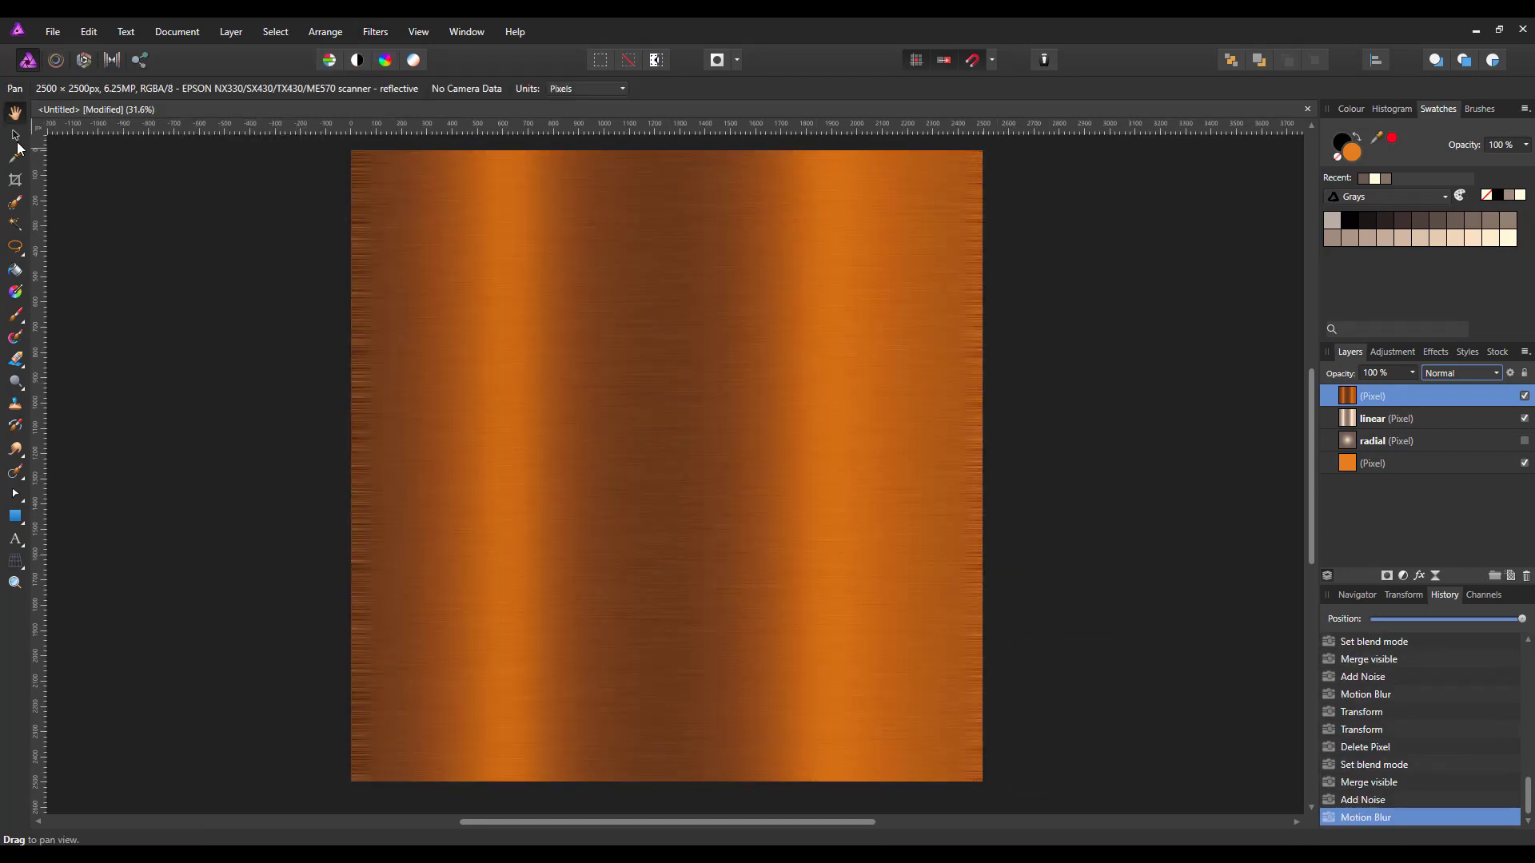
Stretch the orange brushed layer horizontally about 80 px past both sides of the canvas to hide its ragged edges
click(16, 140)
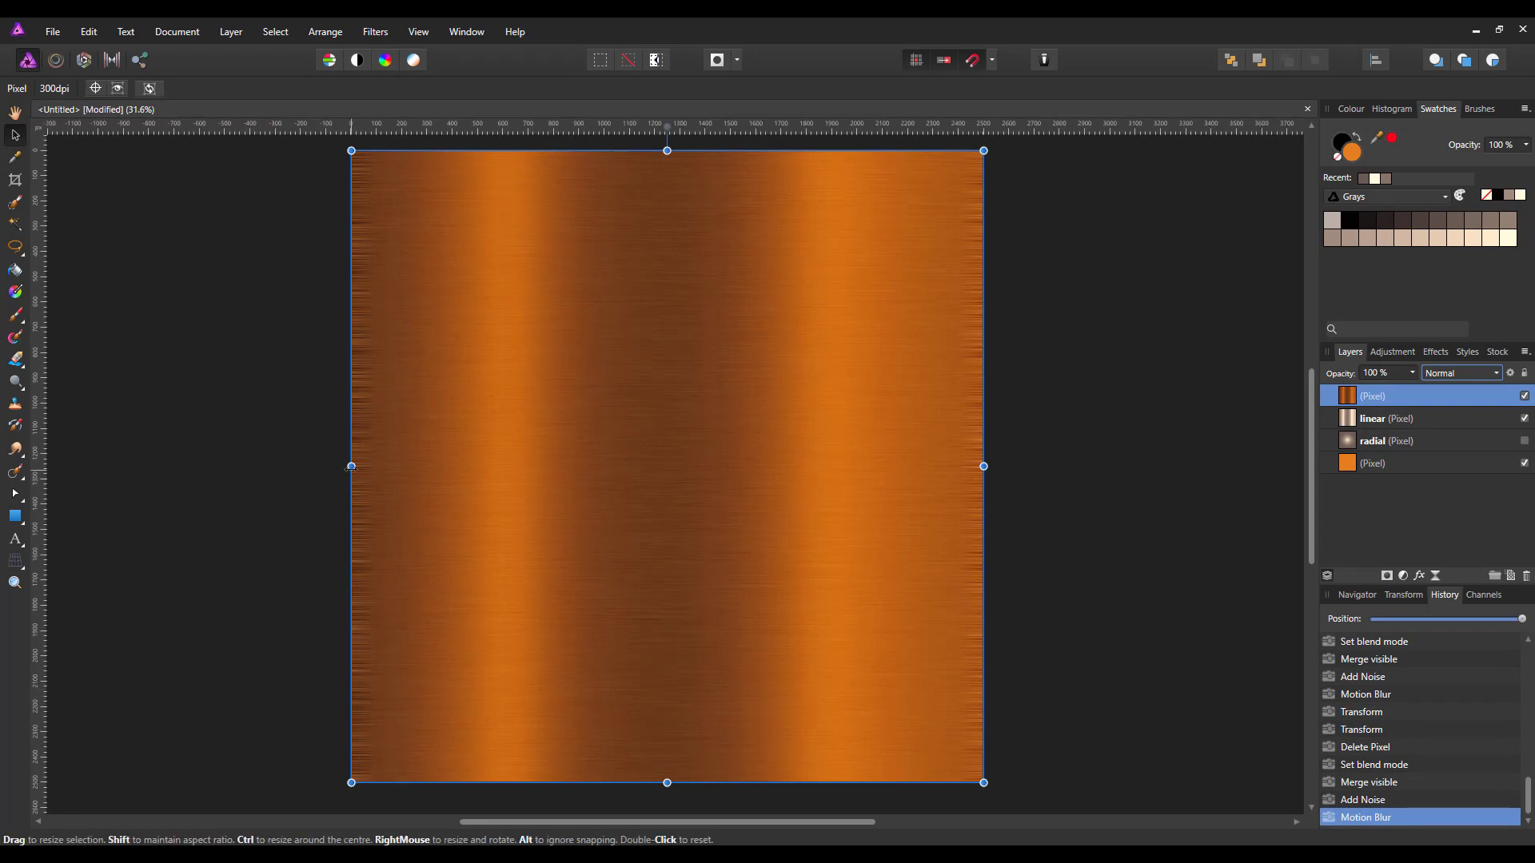
drag(351, 466, 331, 466)
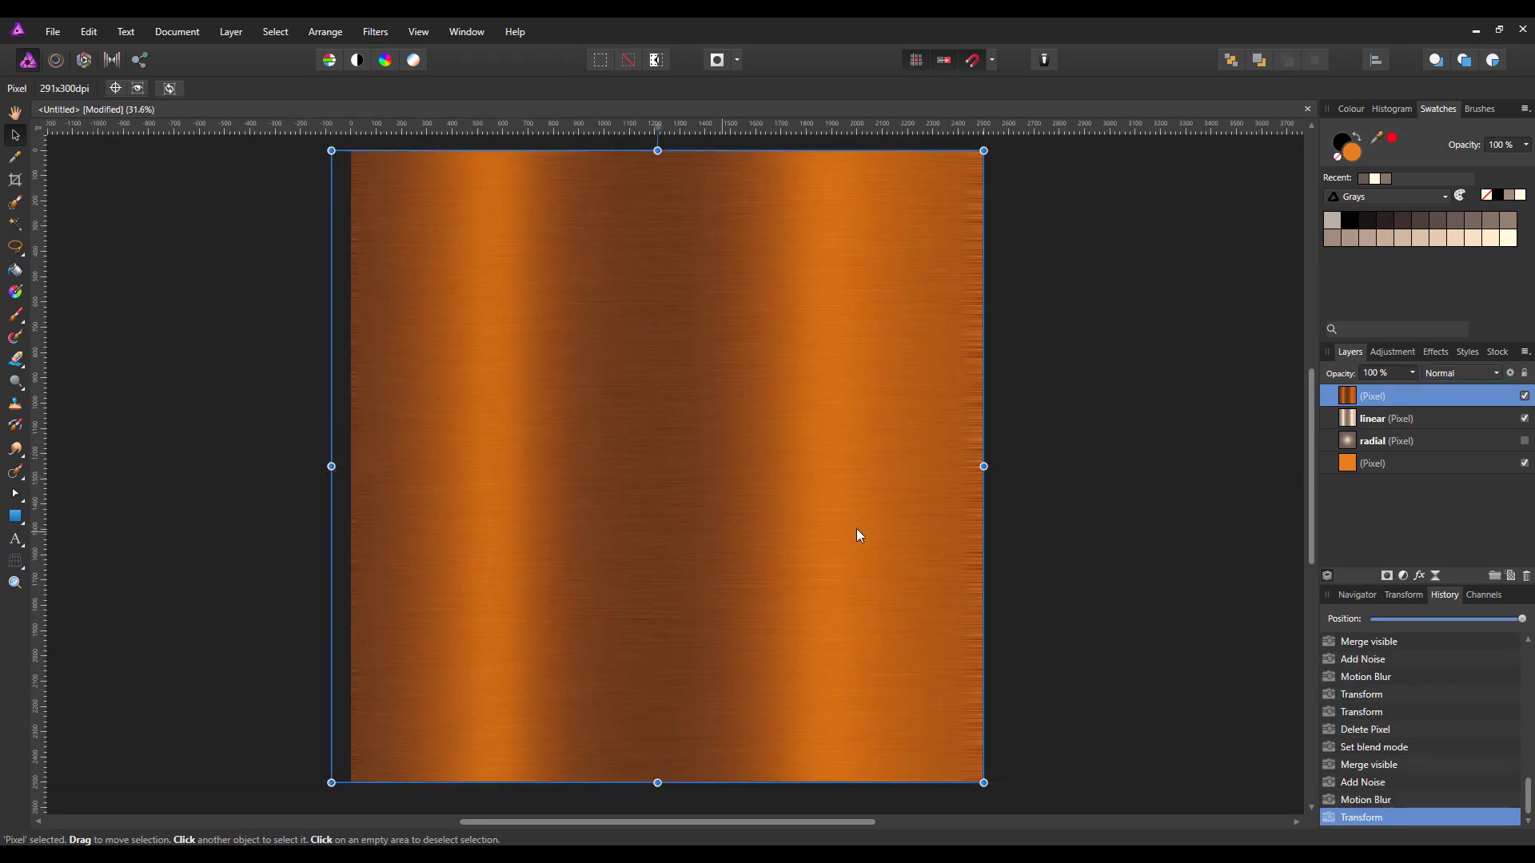
drag(983, 466, 1004, 466)
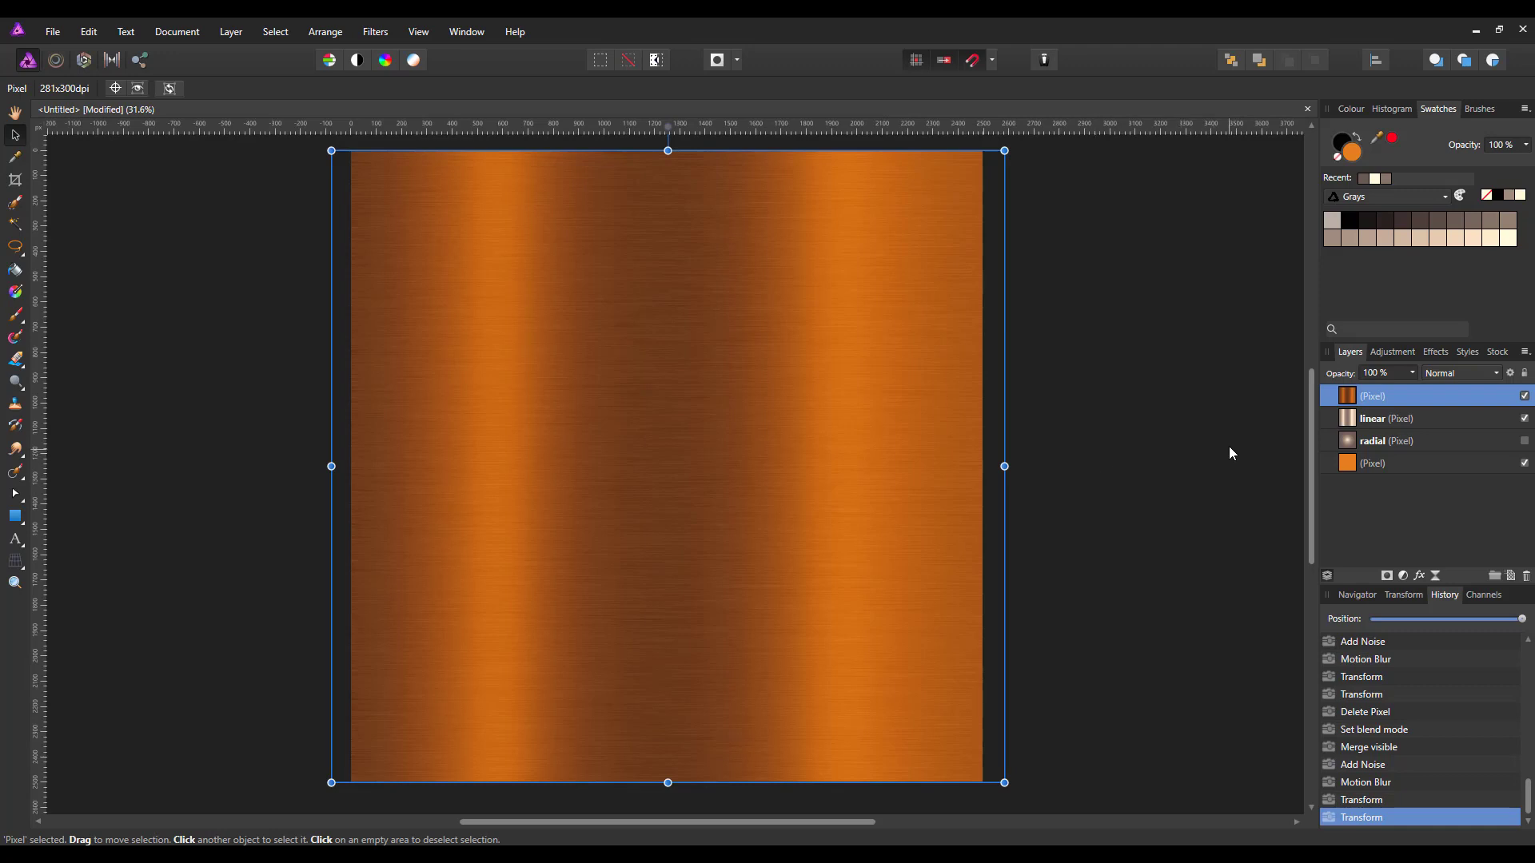
Delete the orange brushed layer and set the linear layer's blend mode to Overlay
right_click(1421, 397)
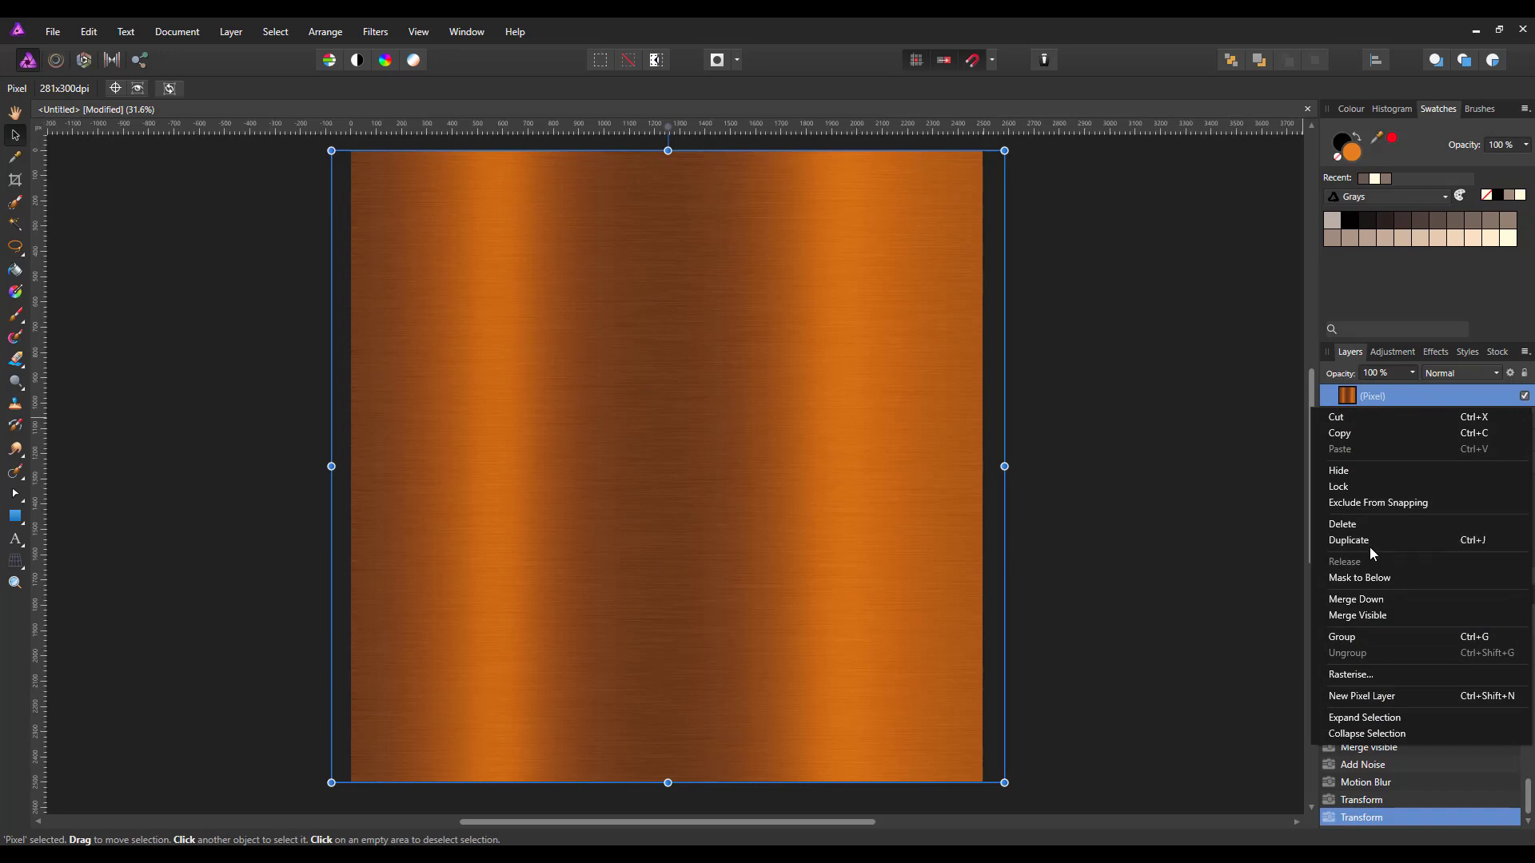
click(1357, 525)
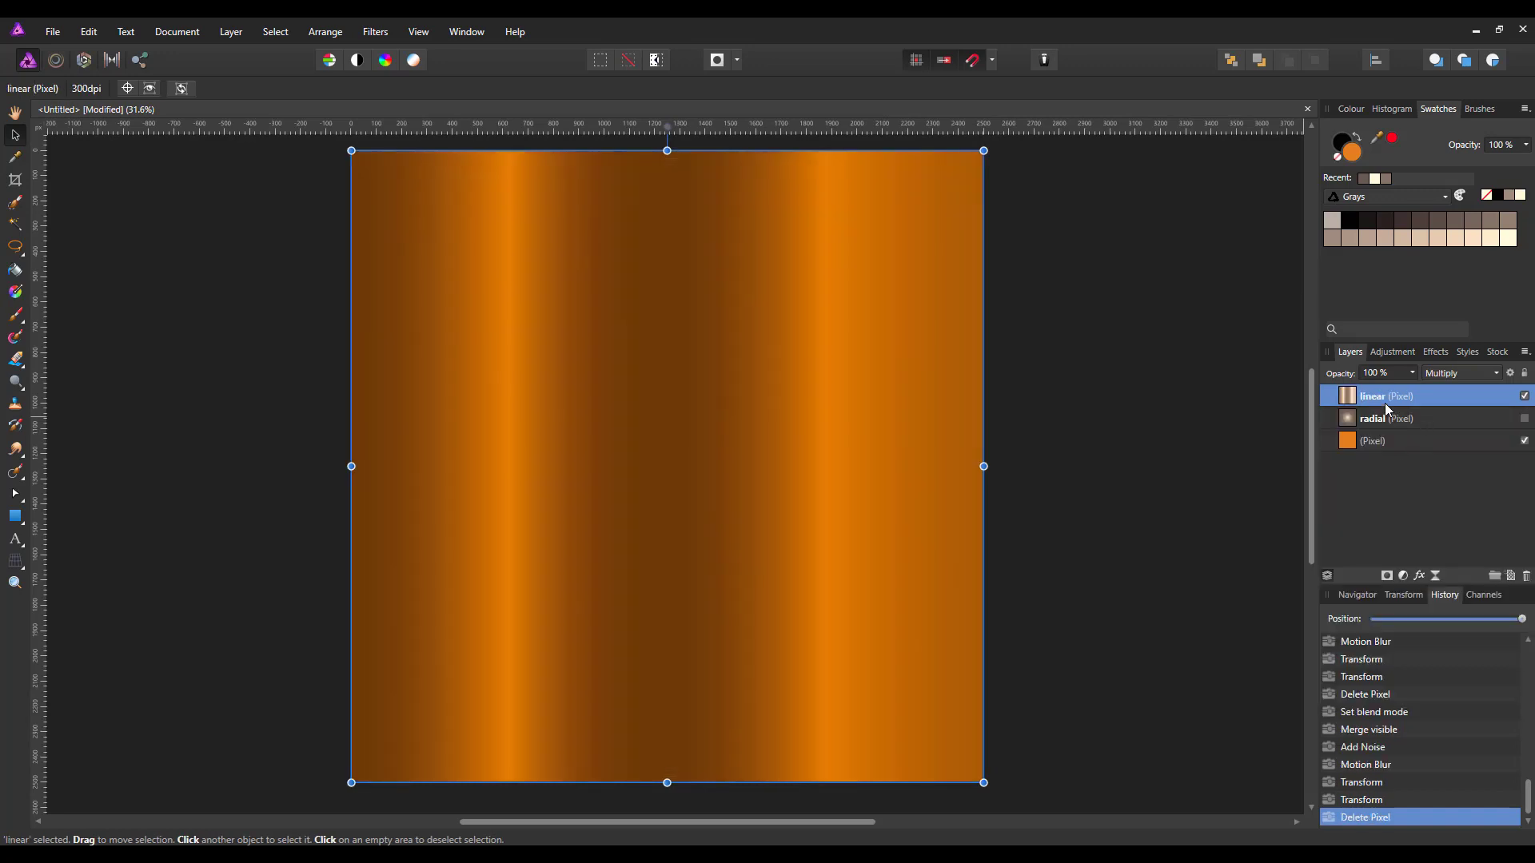
click(1497, 375)
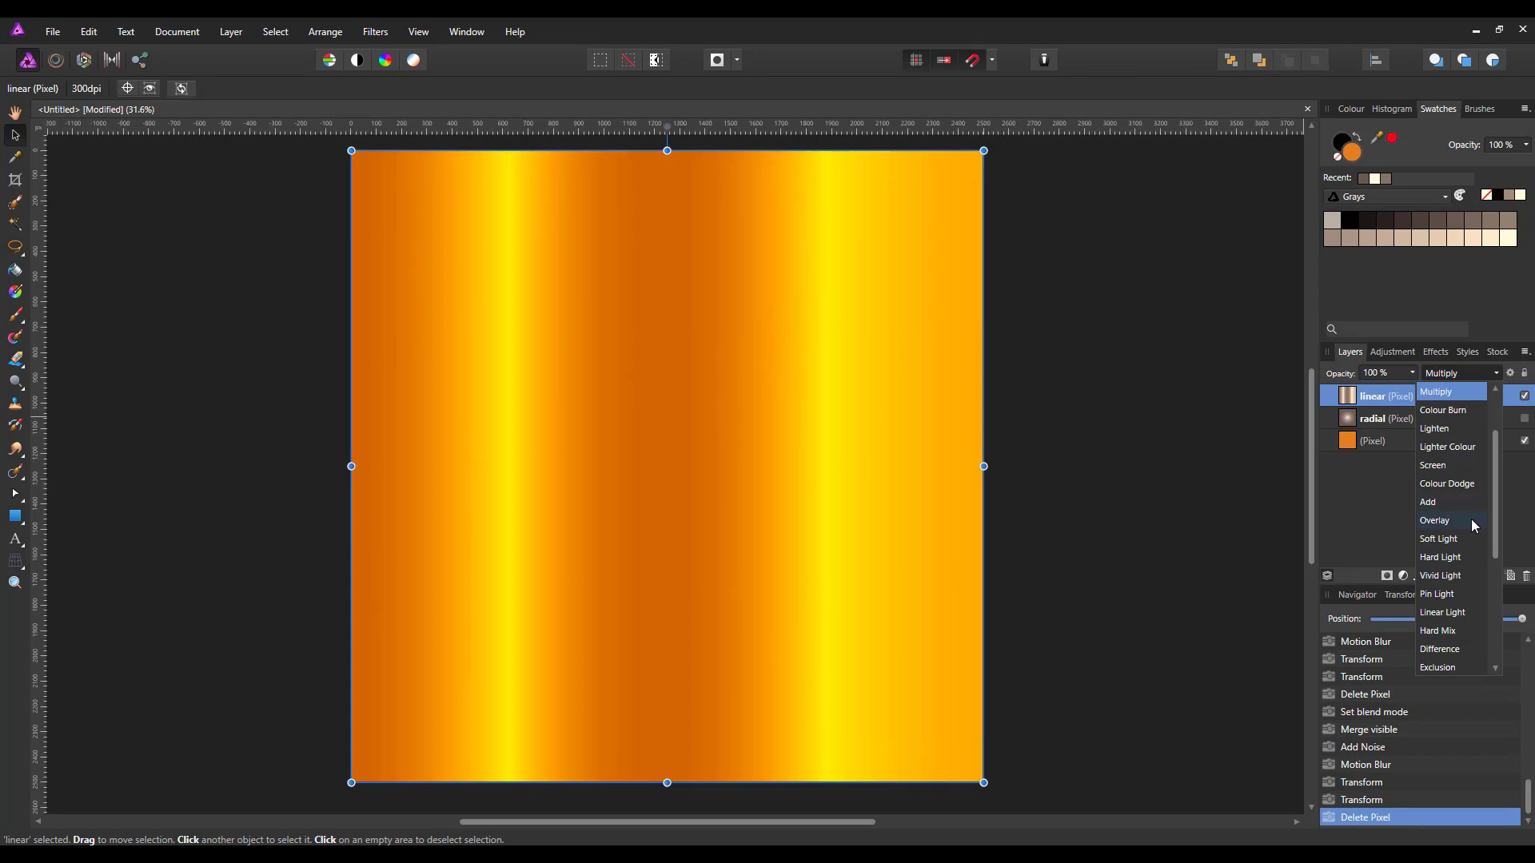
click(1471, 519)
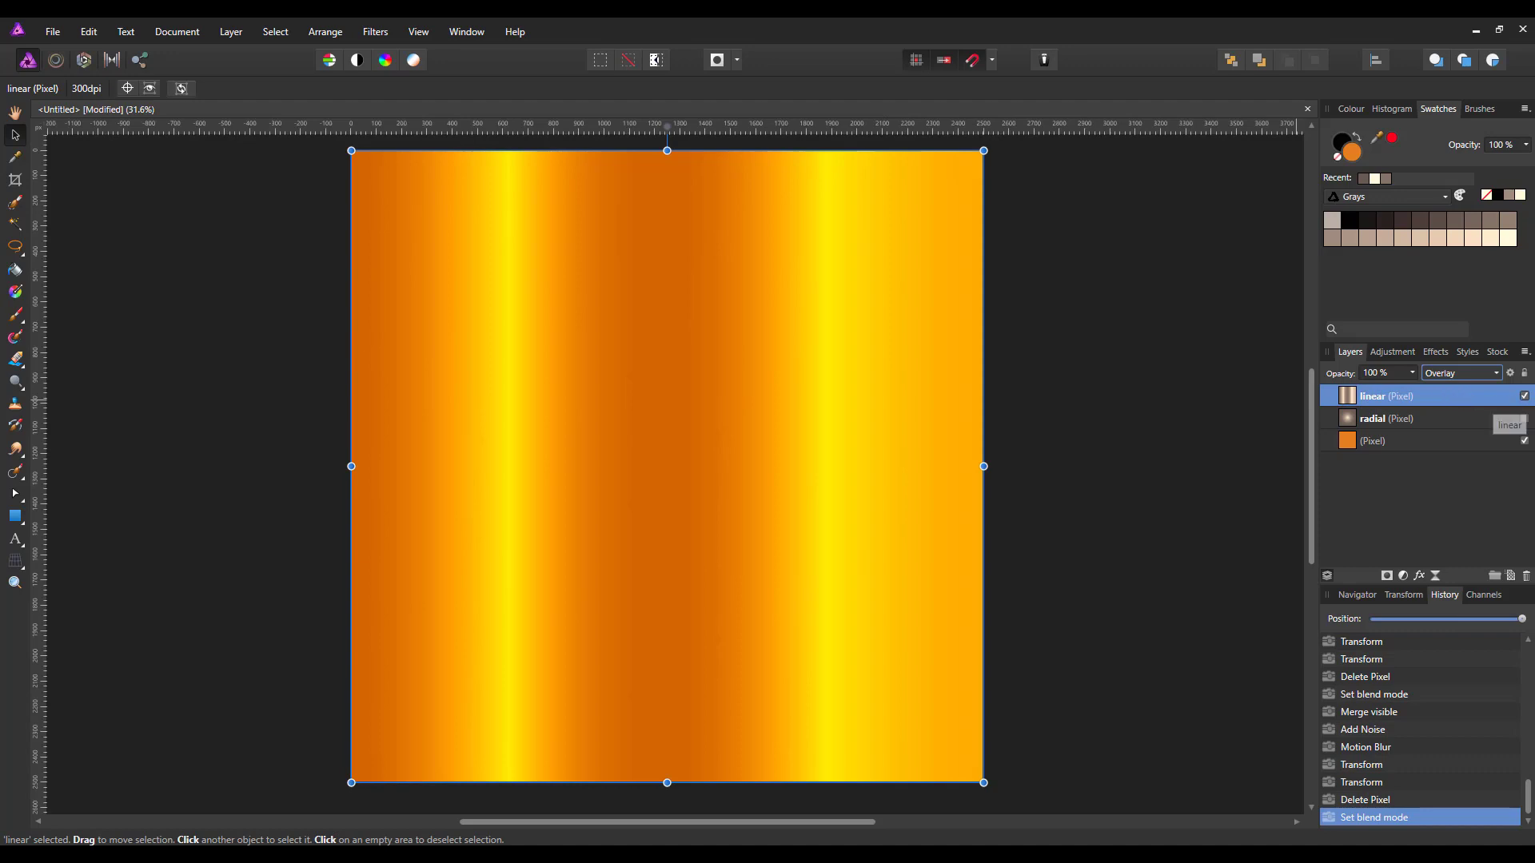
Hide the linear layer, then select the radial layer and make it visible
click(1525, 396)
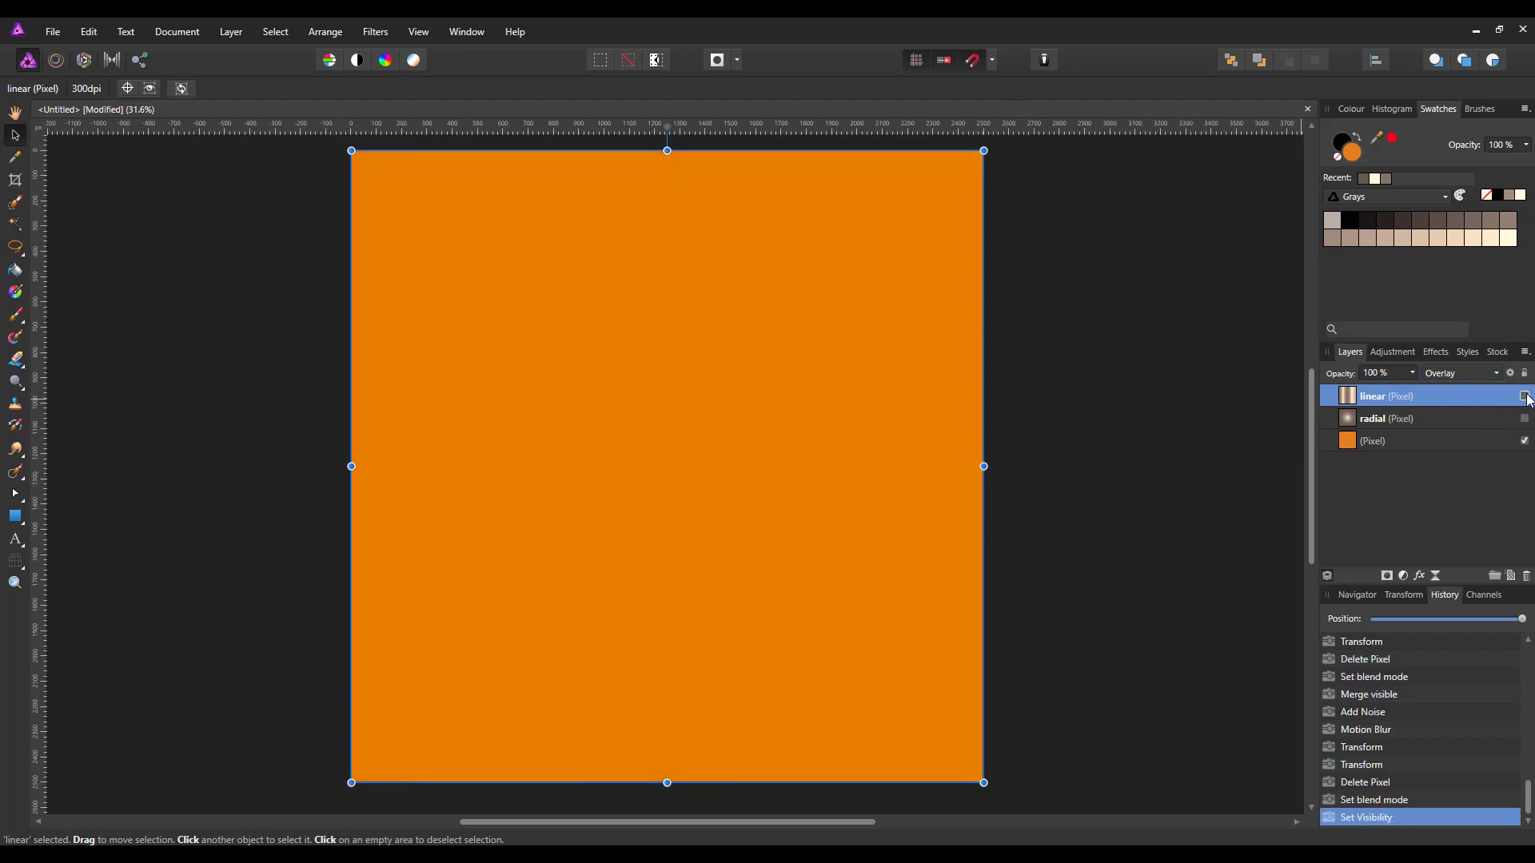
click(1470, 420)
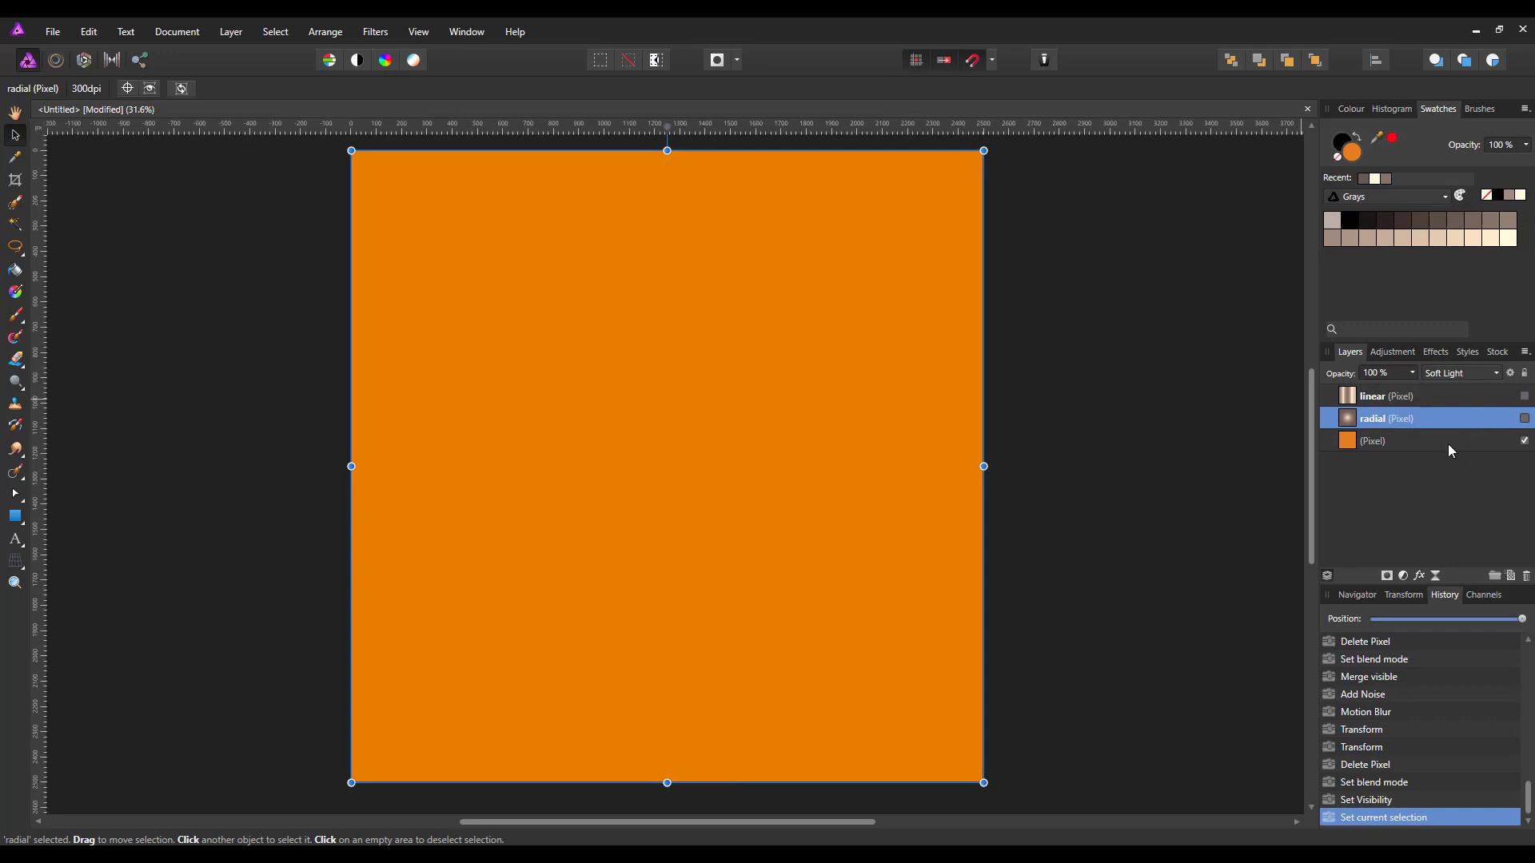
click(1525, 418)
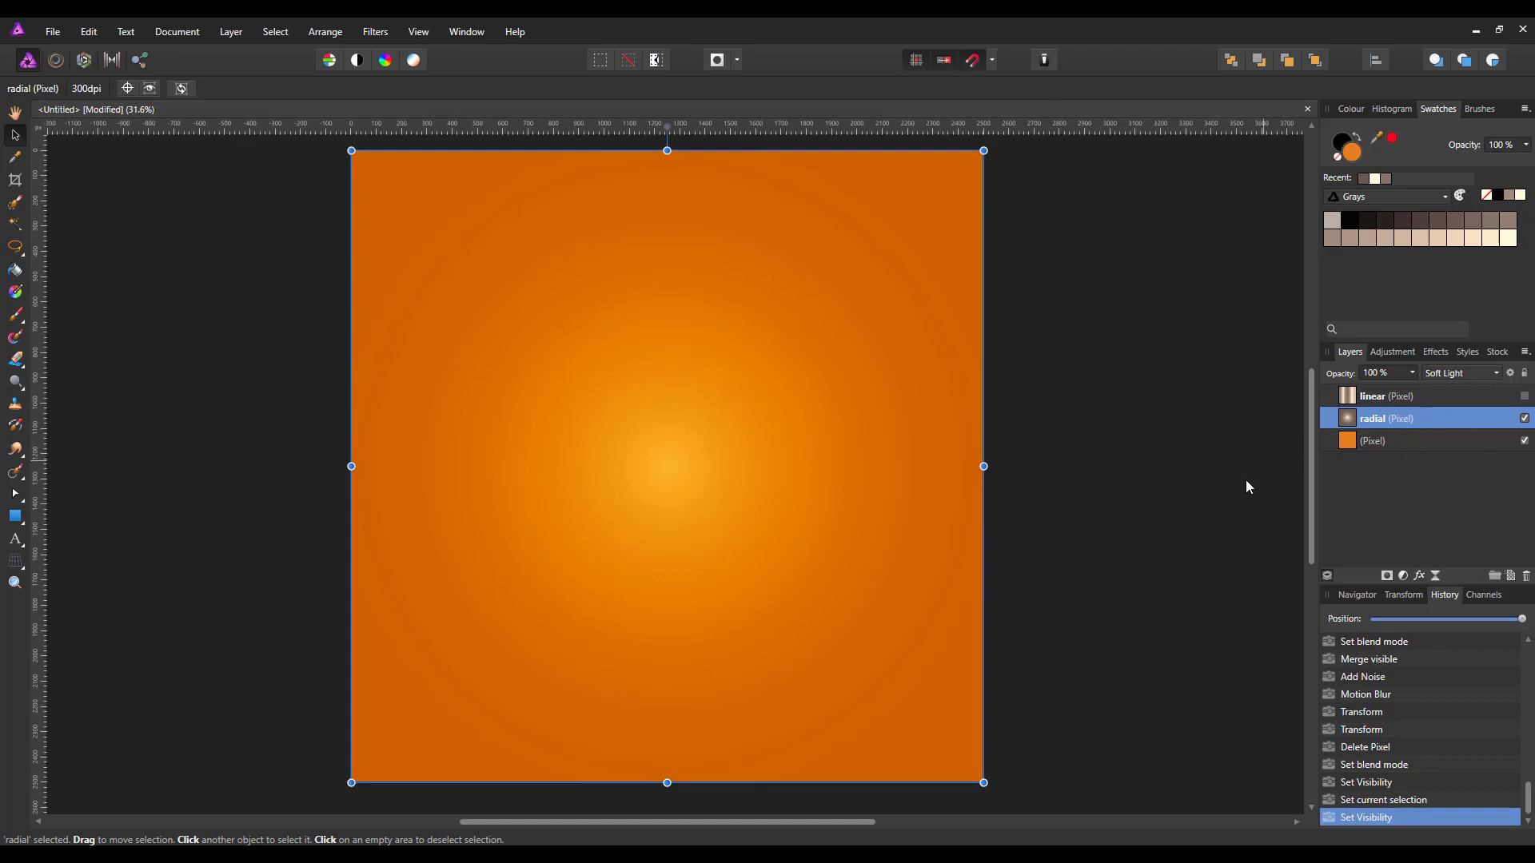
Merge the visible radial gradient and orange base into a new layer and add 100% uniform monochromatic noise
right_click(1427, 416)
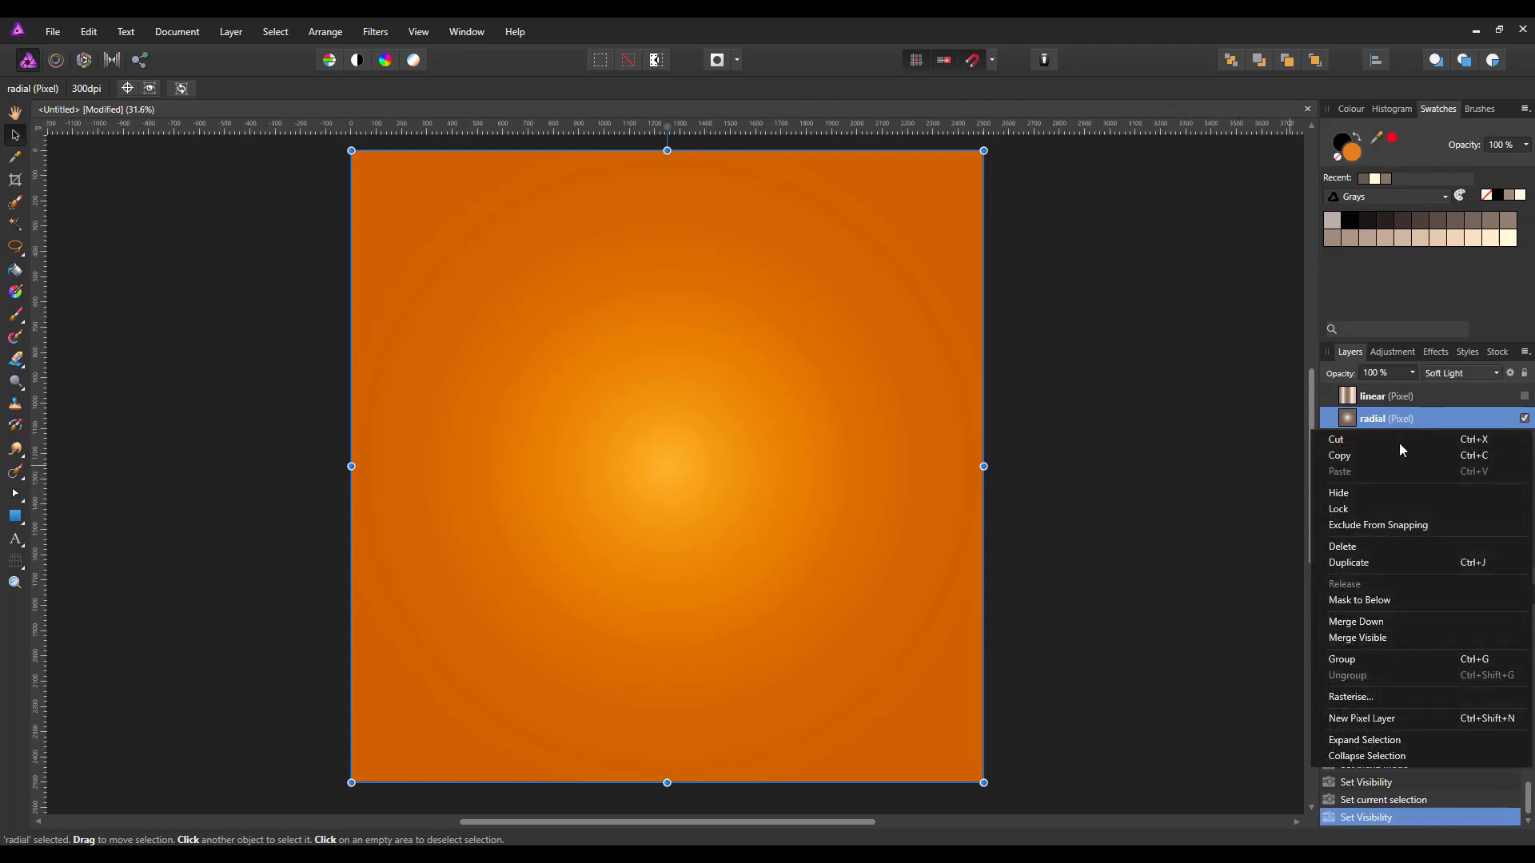
click(1388, 635)
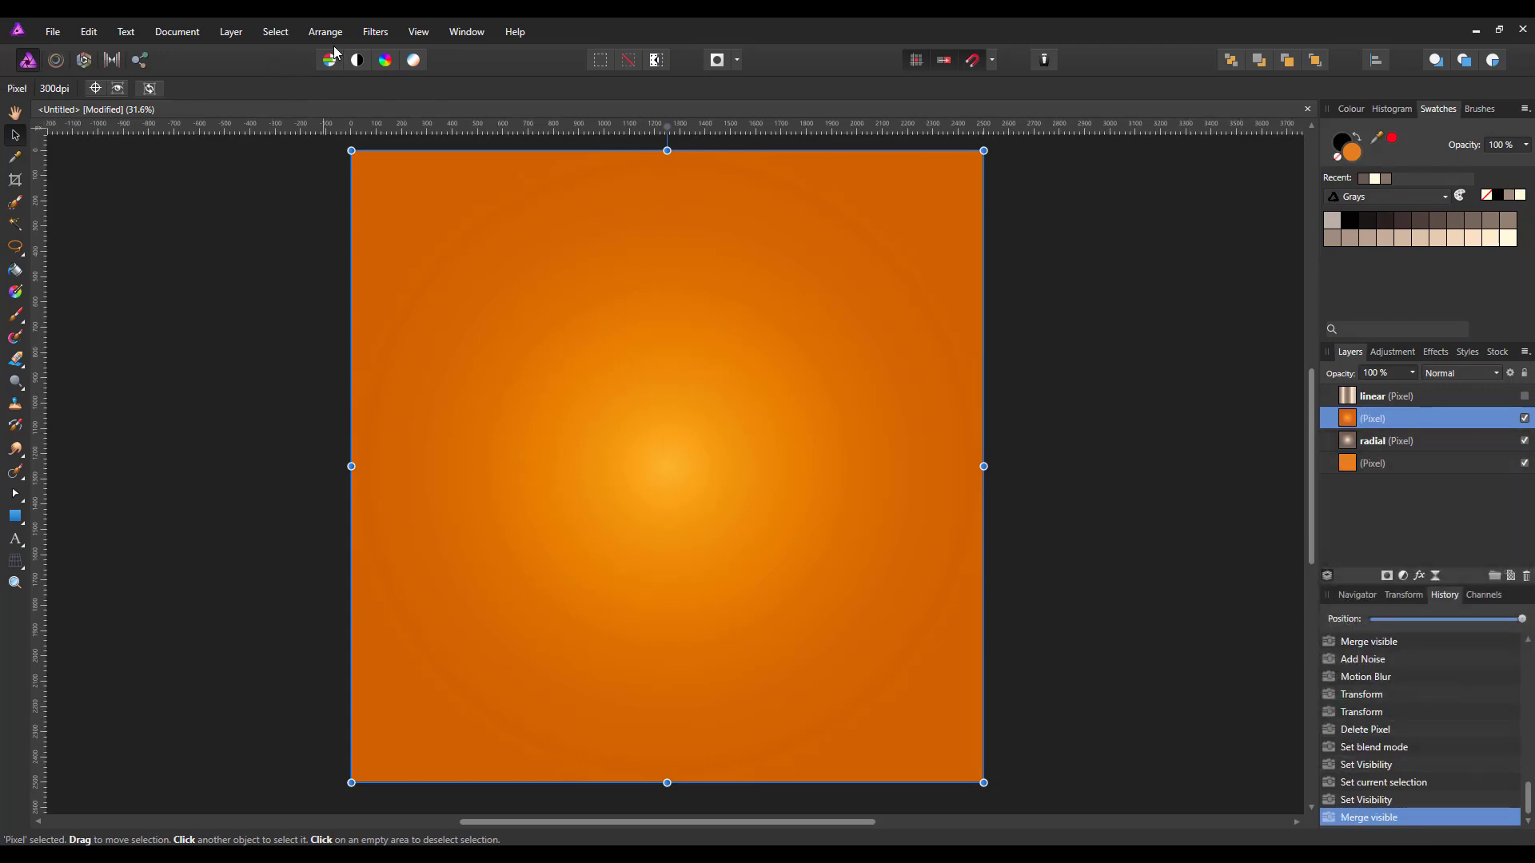
click(375, 31)
mouse_move(290, 99)
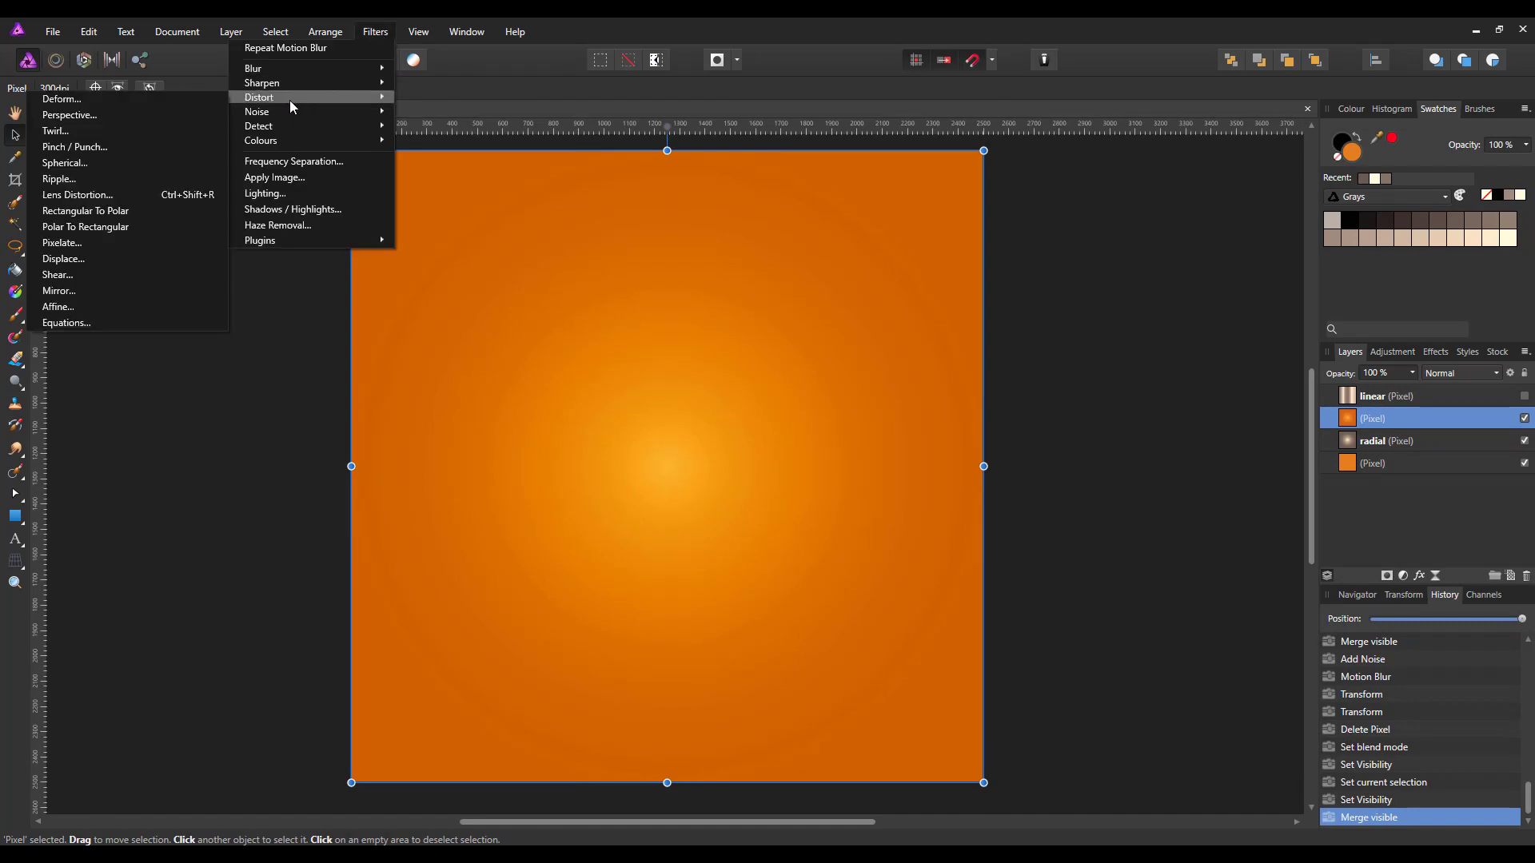
click(165, 128)
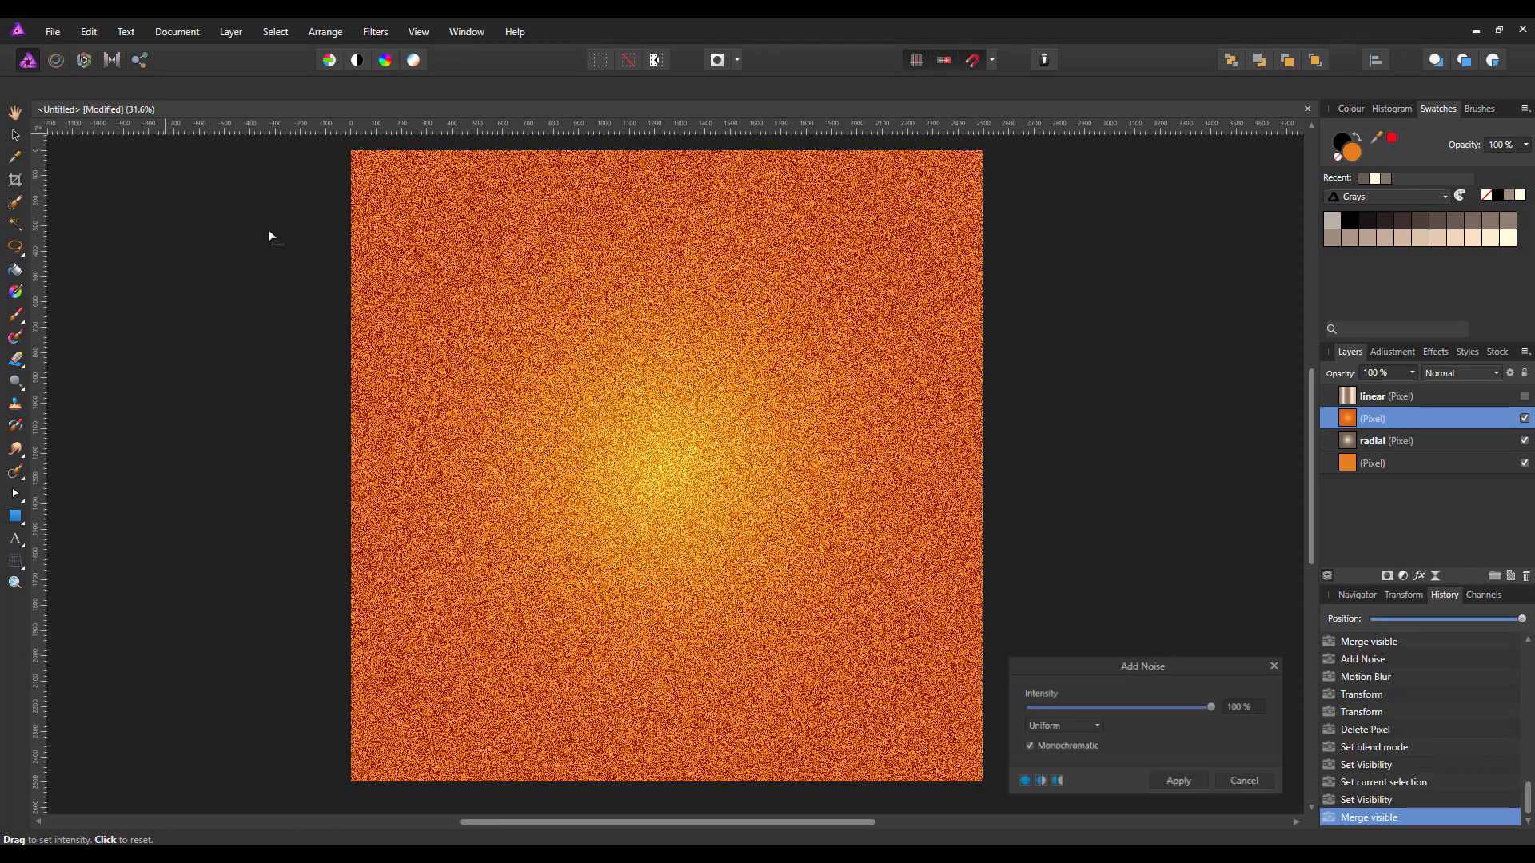
click(1186, 784)
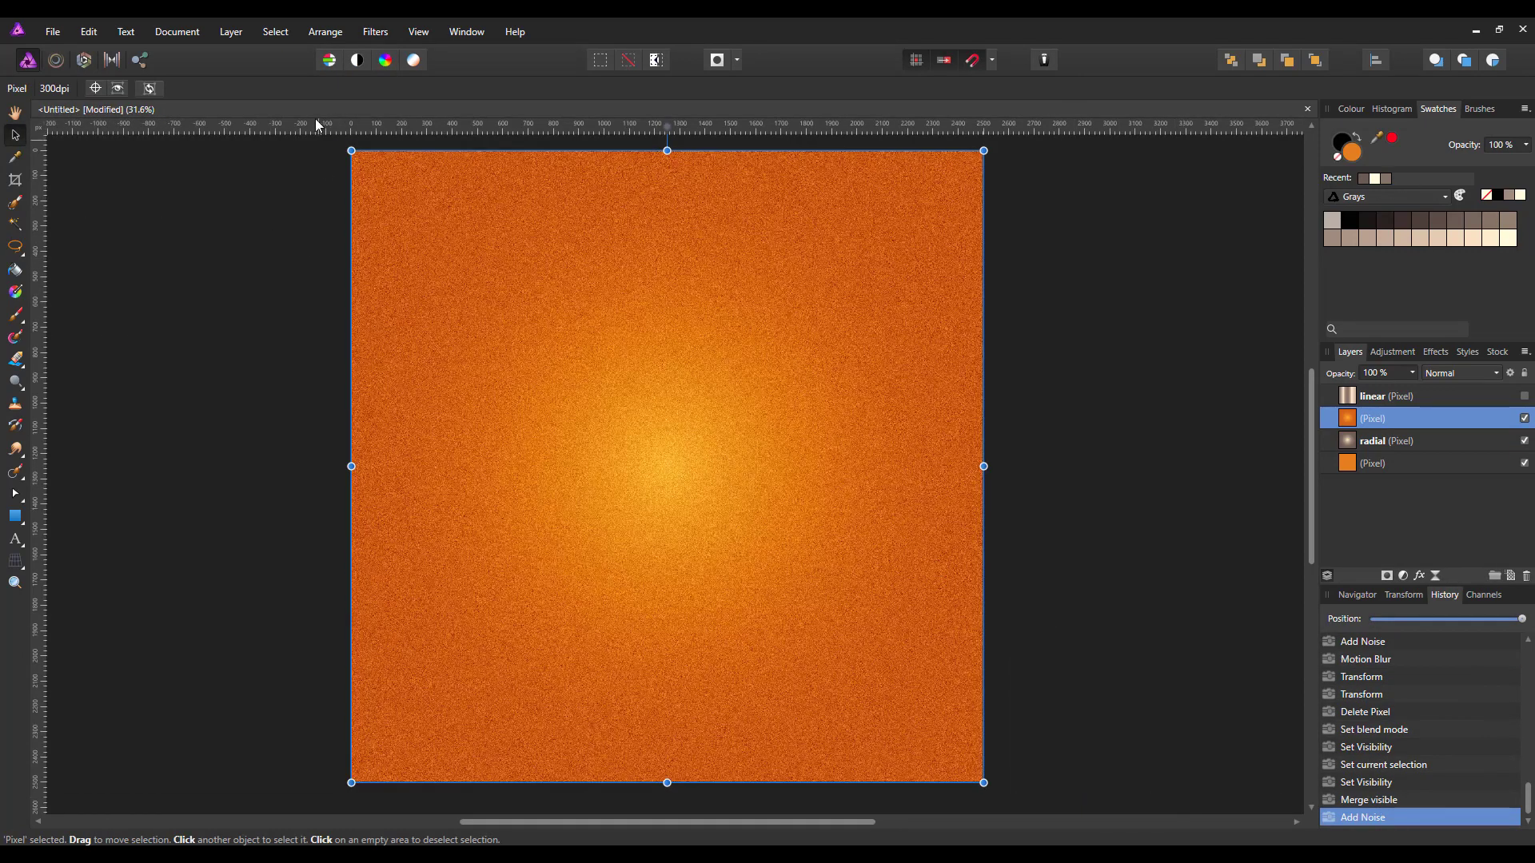
Apply a 100 px, 0° Motion Blur to the noisy radial merged layer and stretch it horizontally about 100 px past both canvas sides
click(374, 33)
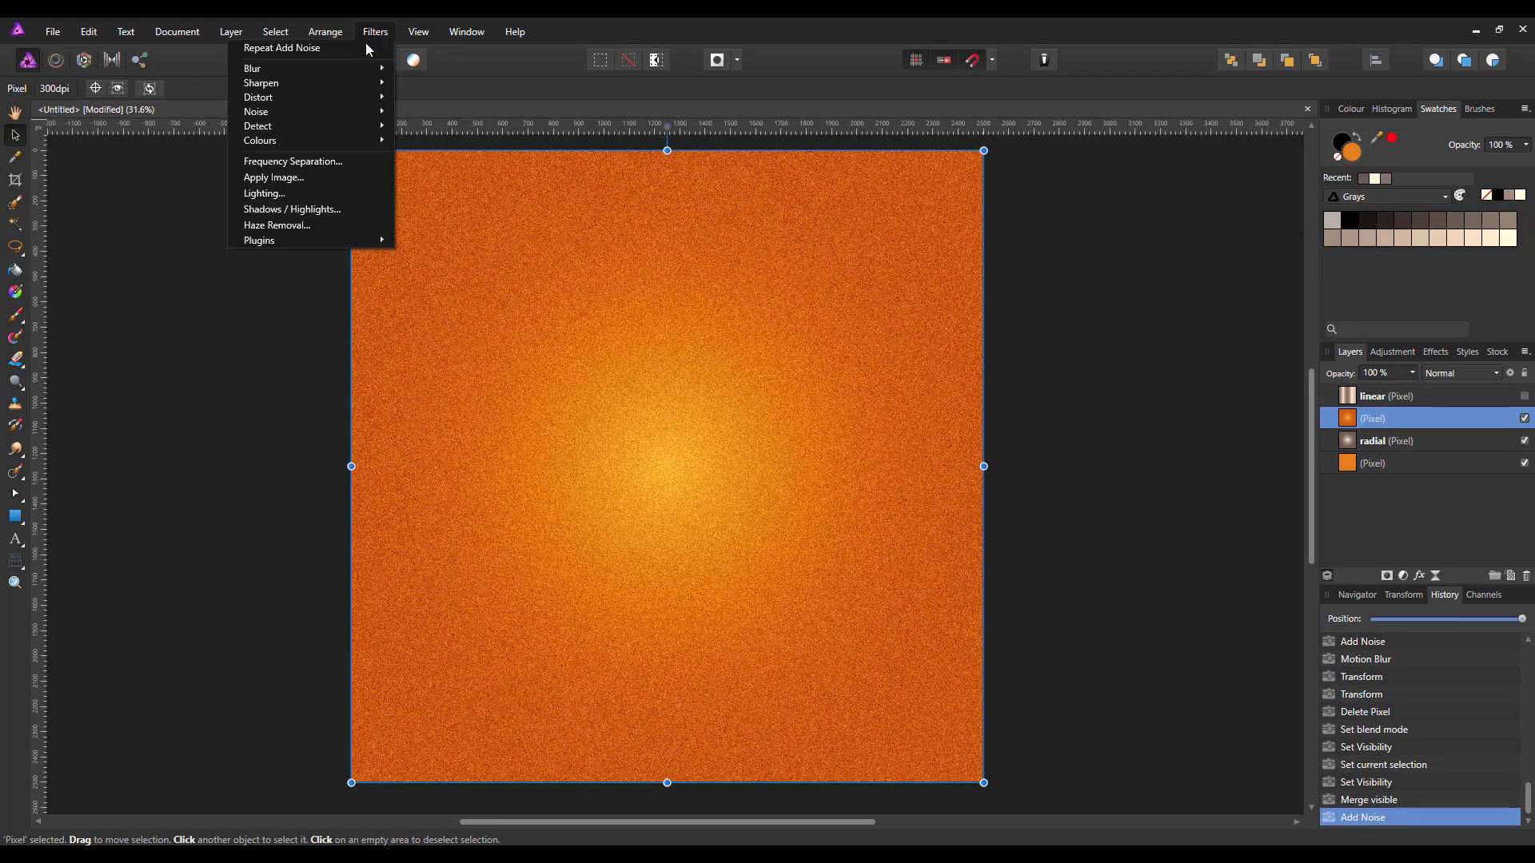
mouse_move(276, 70)
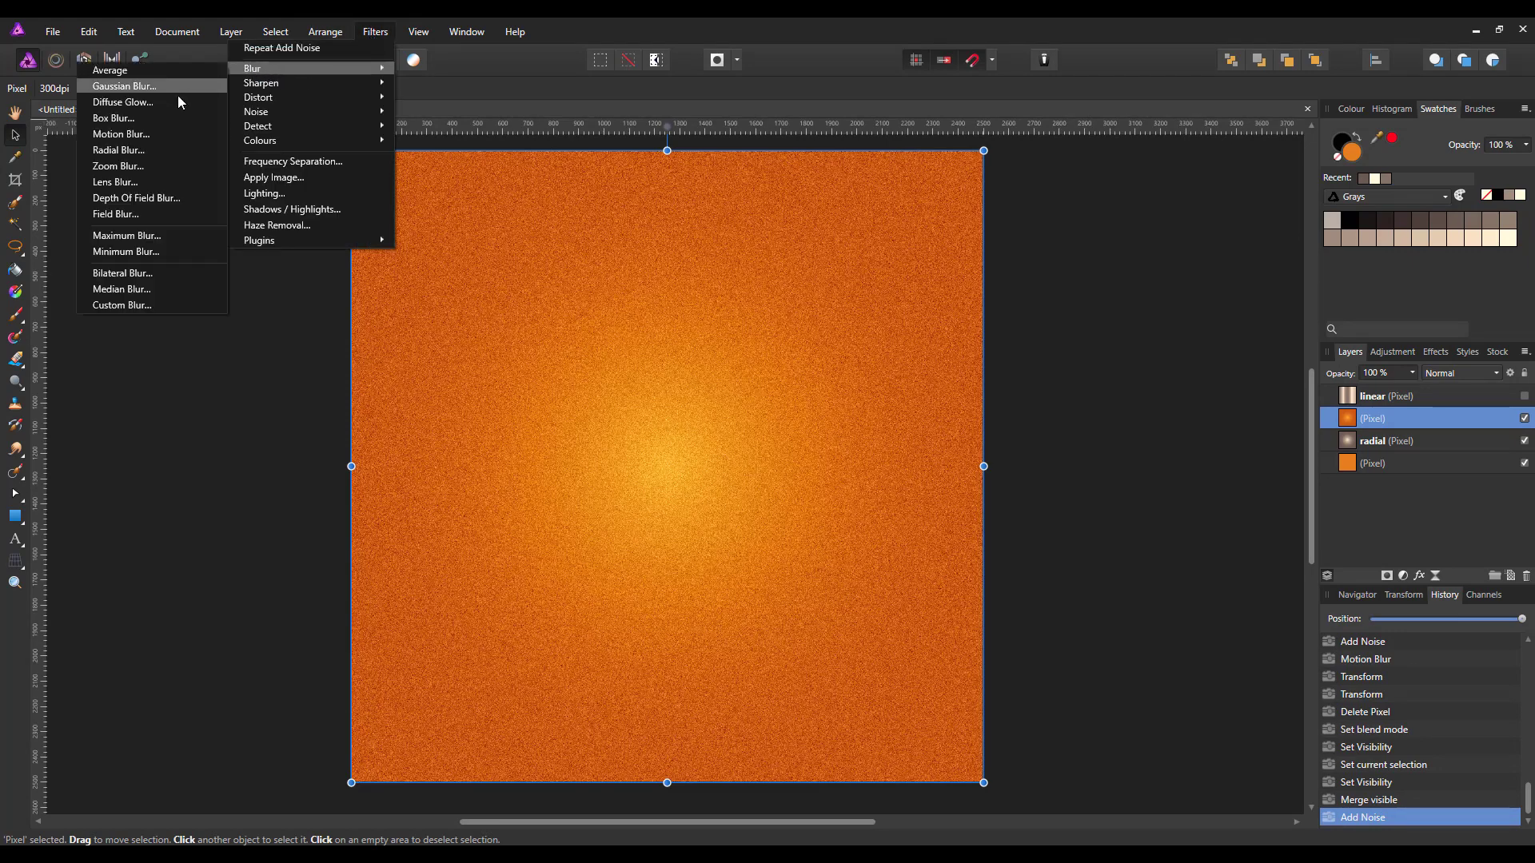
click(135, 135)
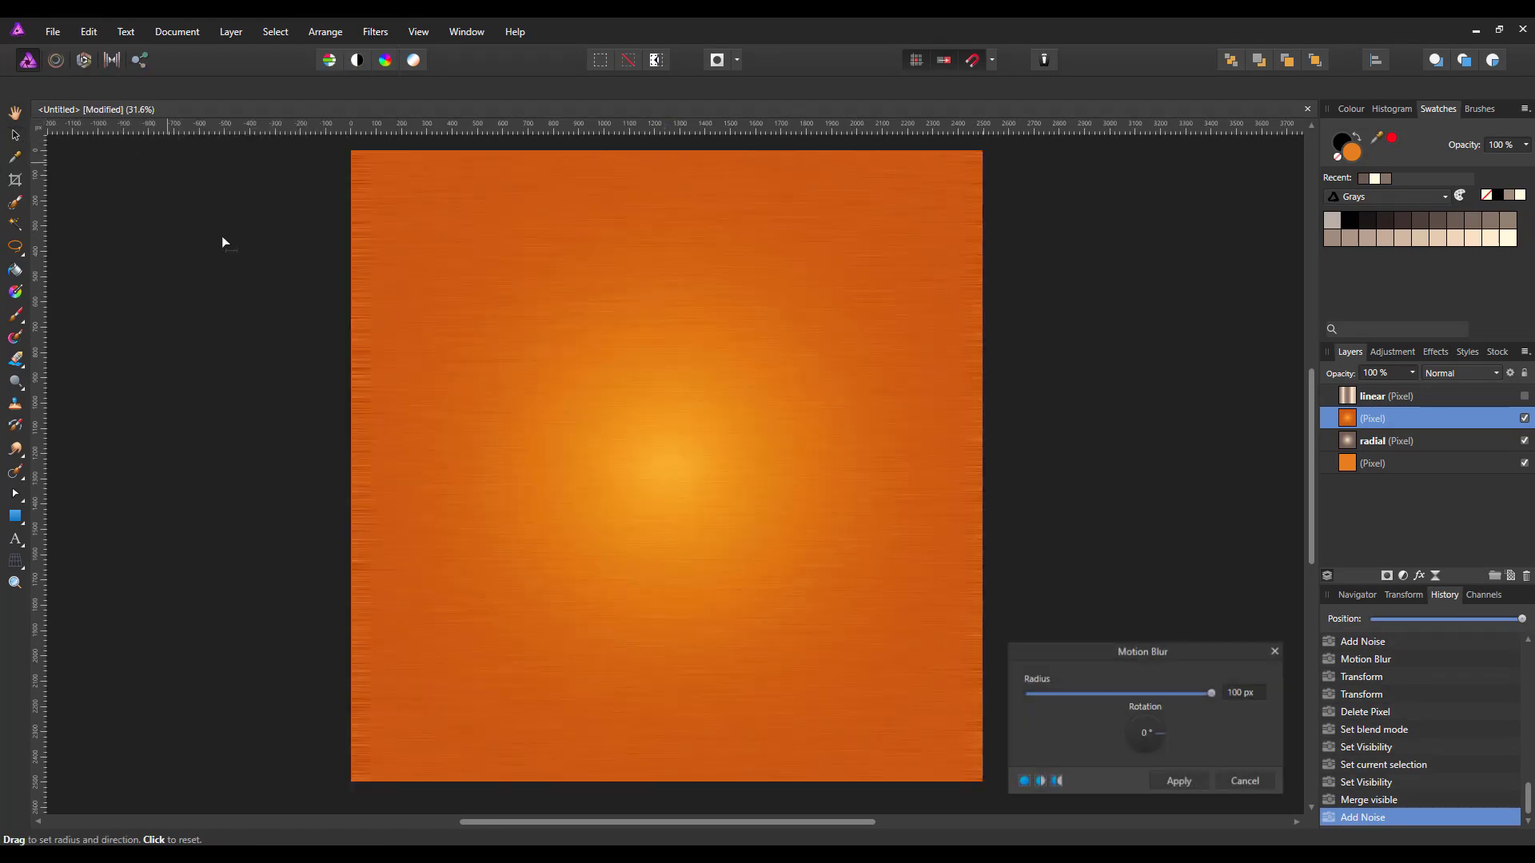
click(1175, 781)
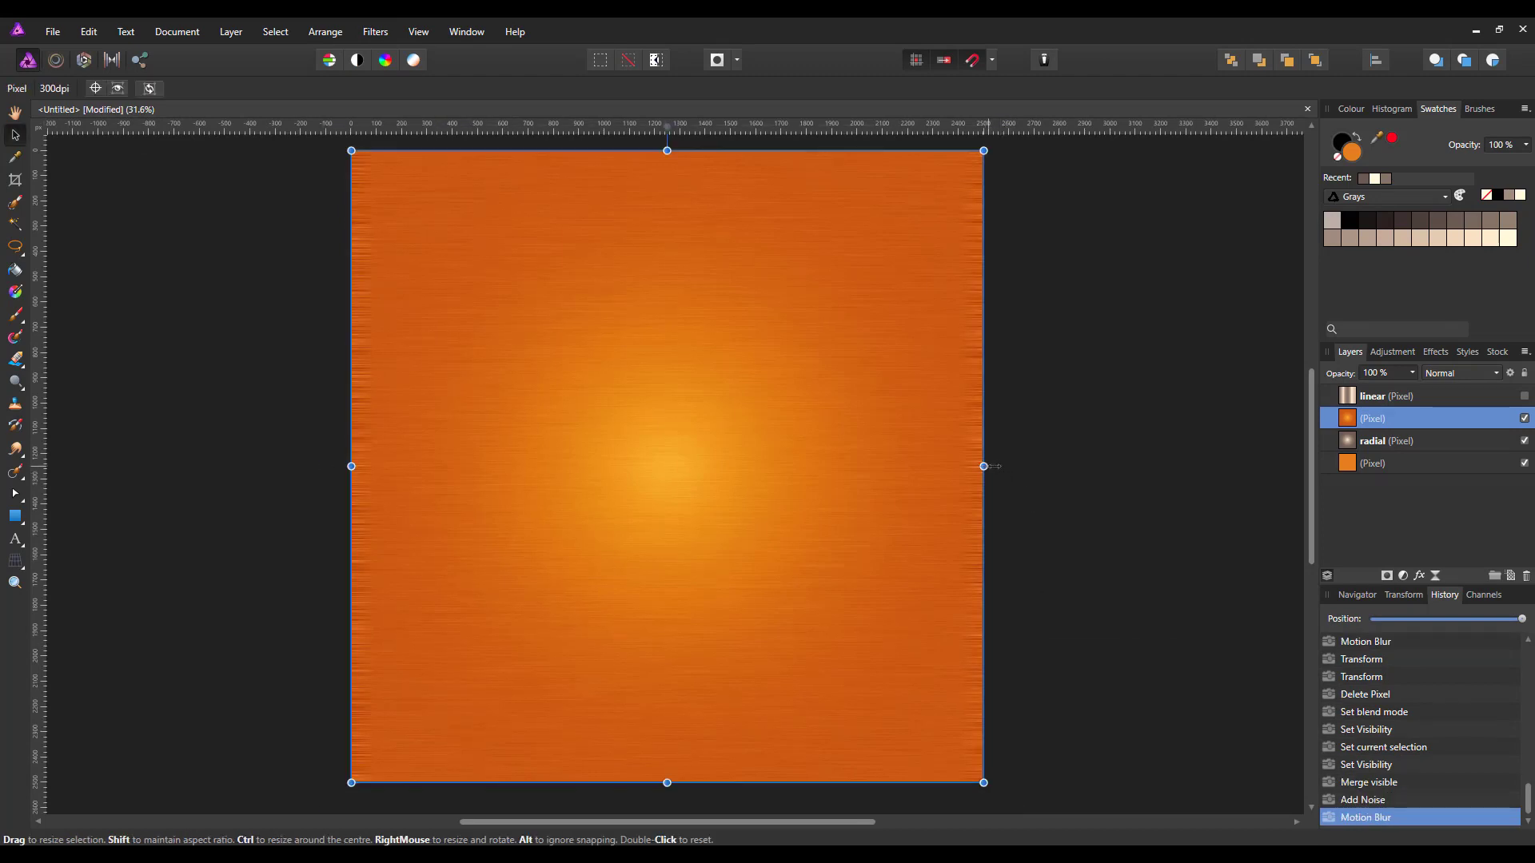
drag(993, 466, 1014, 466)
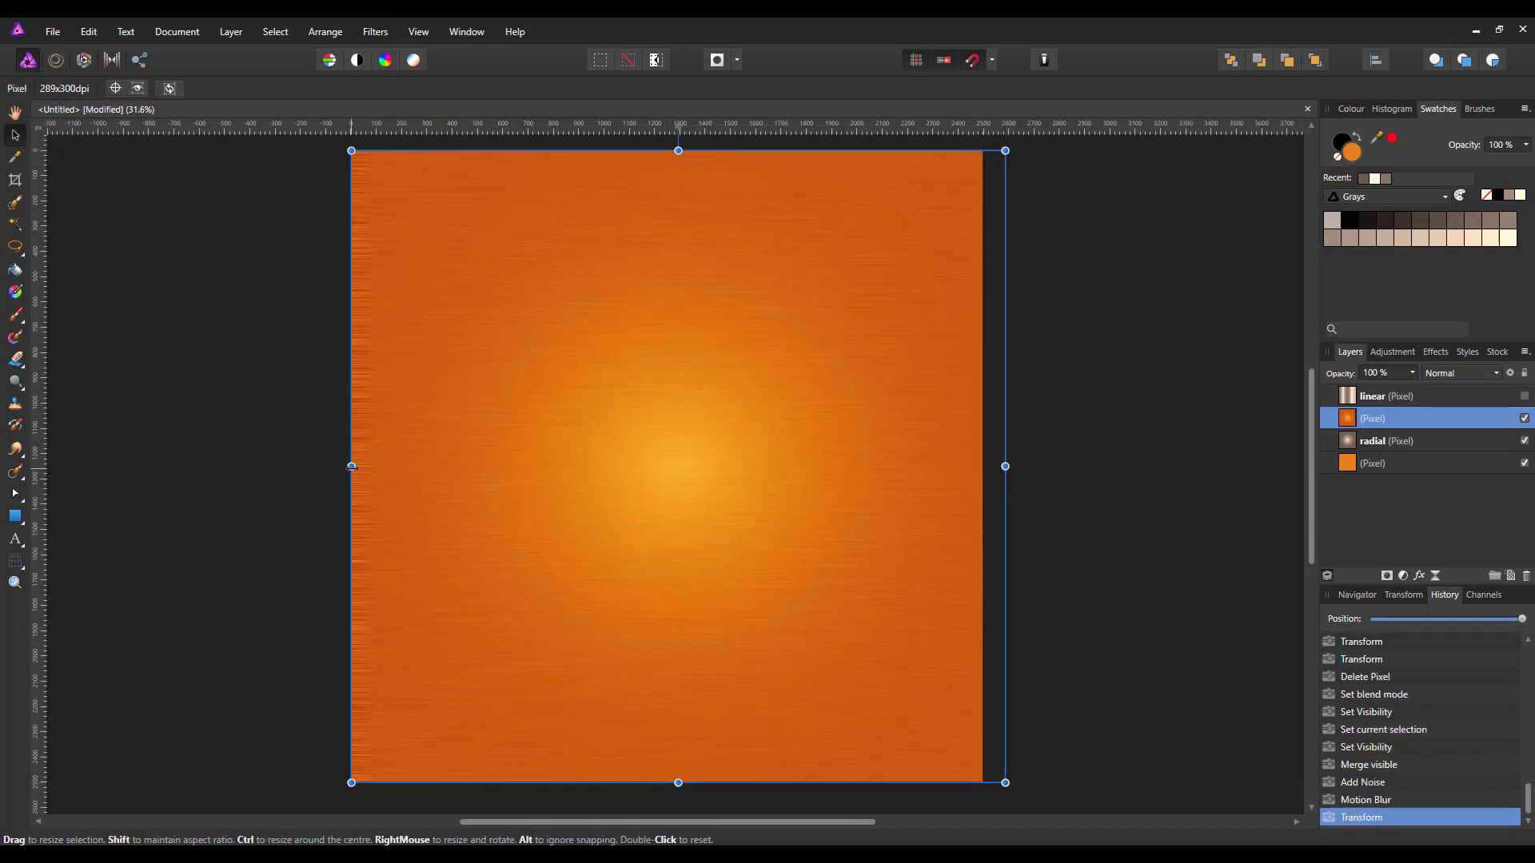
drag(346, 467, 324, 467)
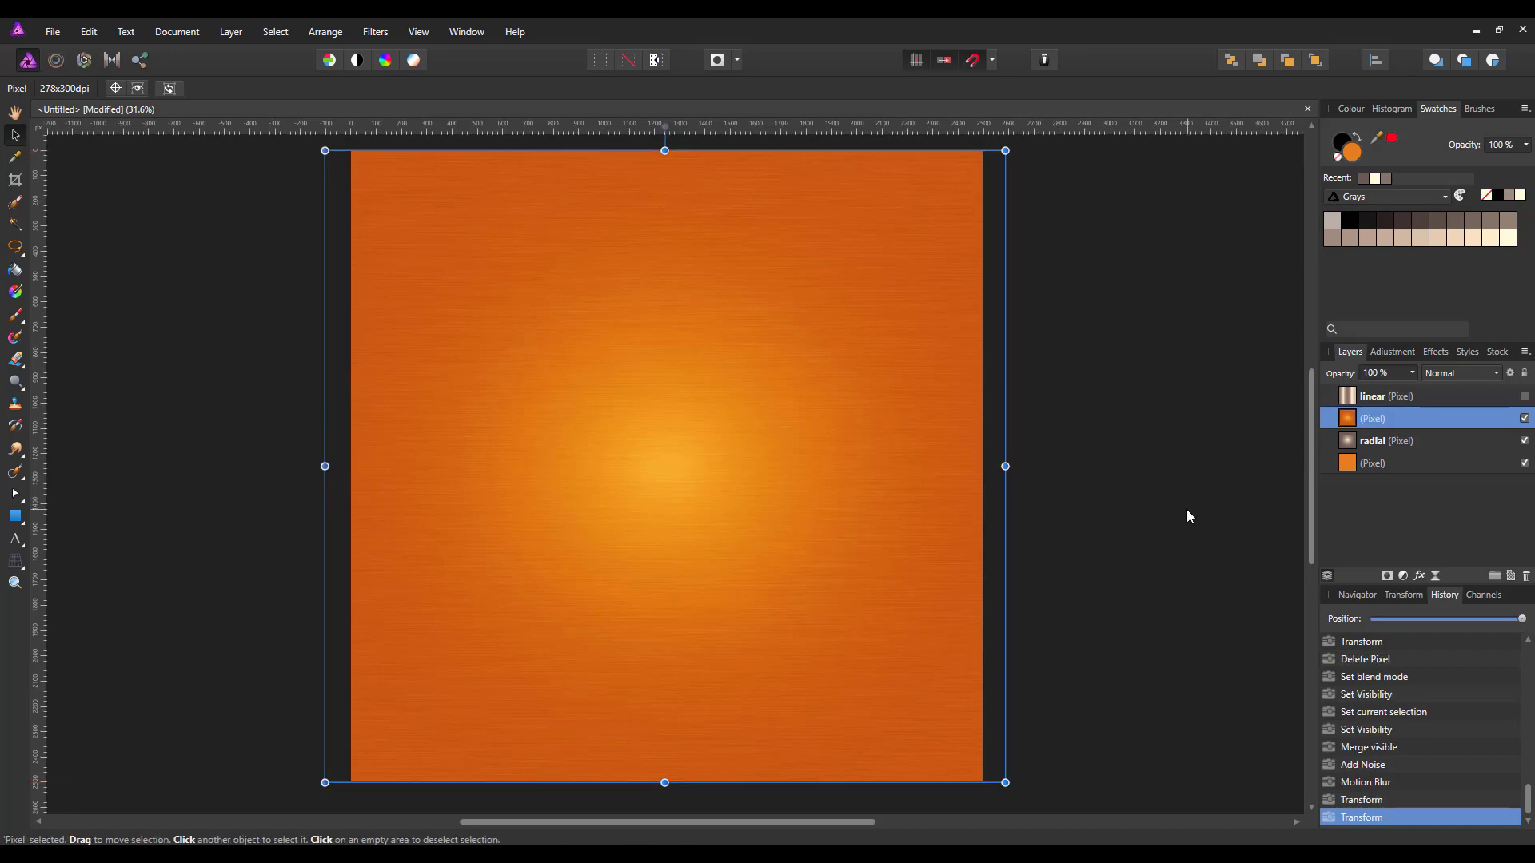
Delete the brushed radial merged layer and set the radial layer's blend mode to Normal
right_click(1412, 417)
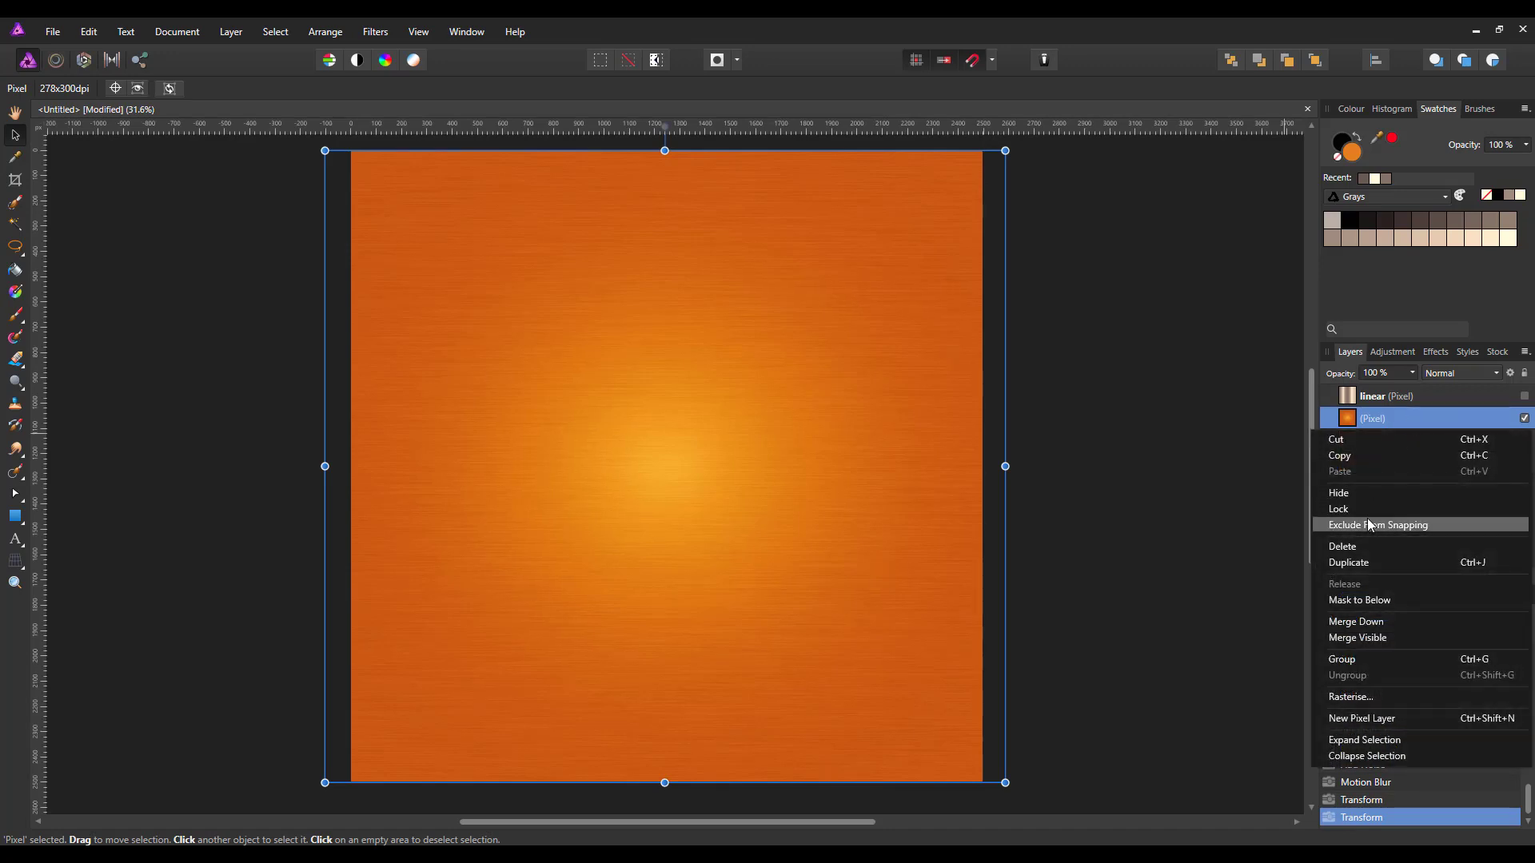
click(1359, 548)
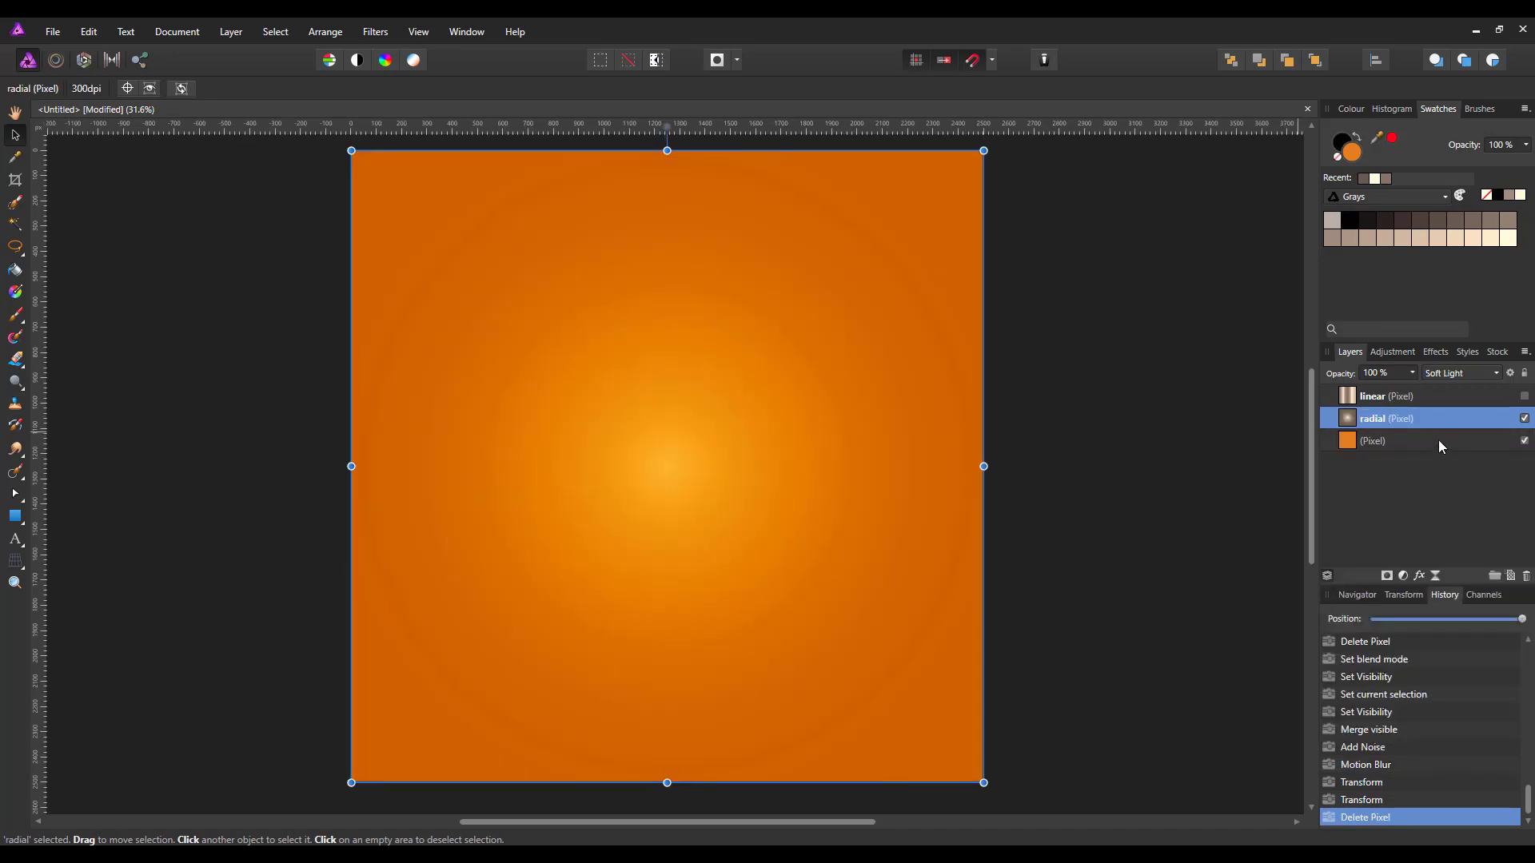
click(1498, 373)
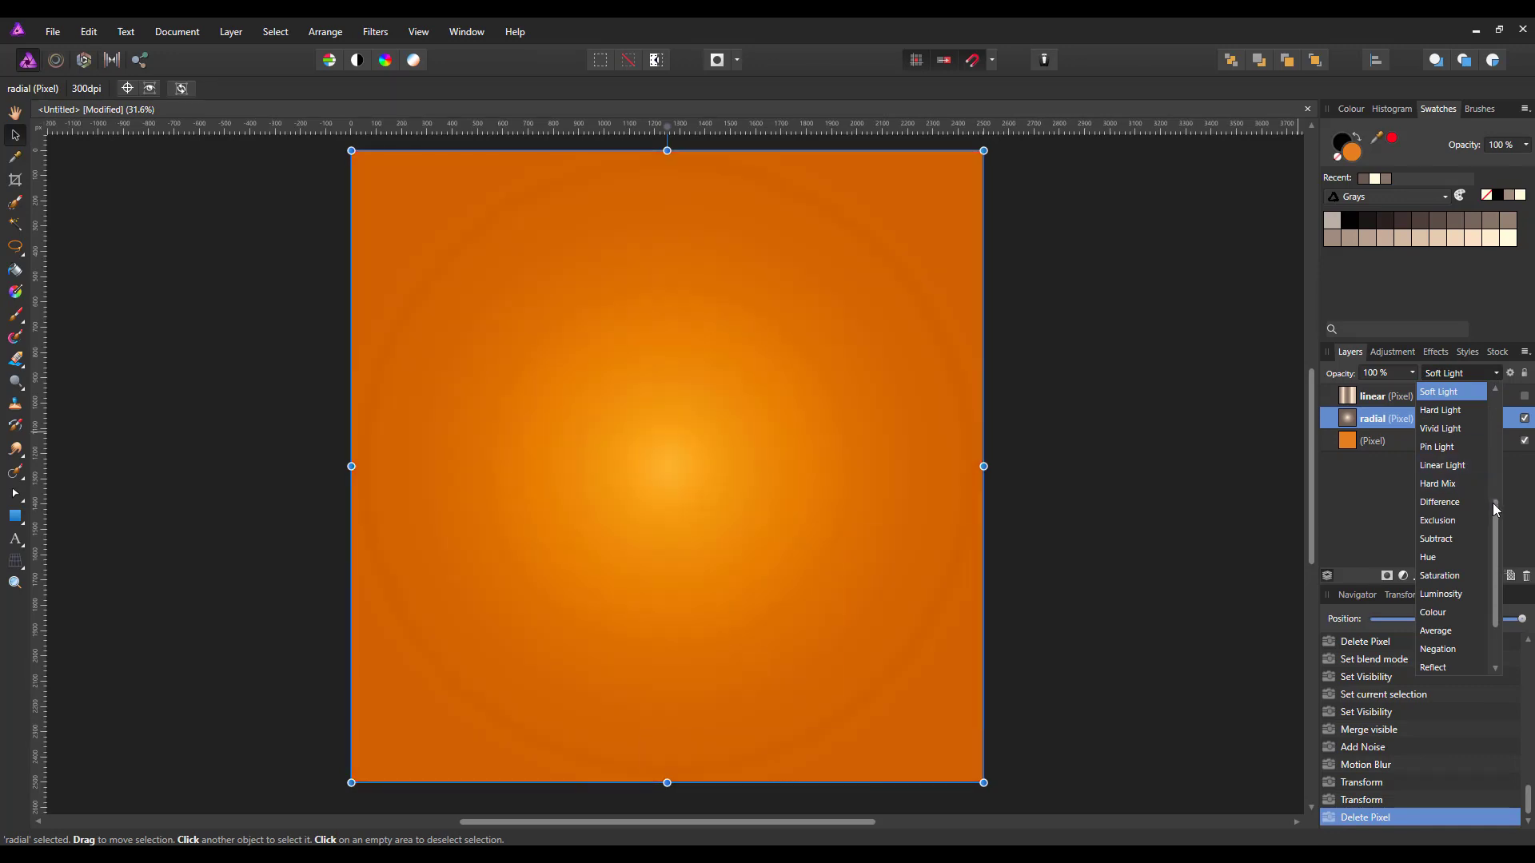
scroll(1491, 413, up, 4)
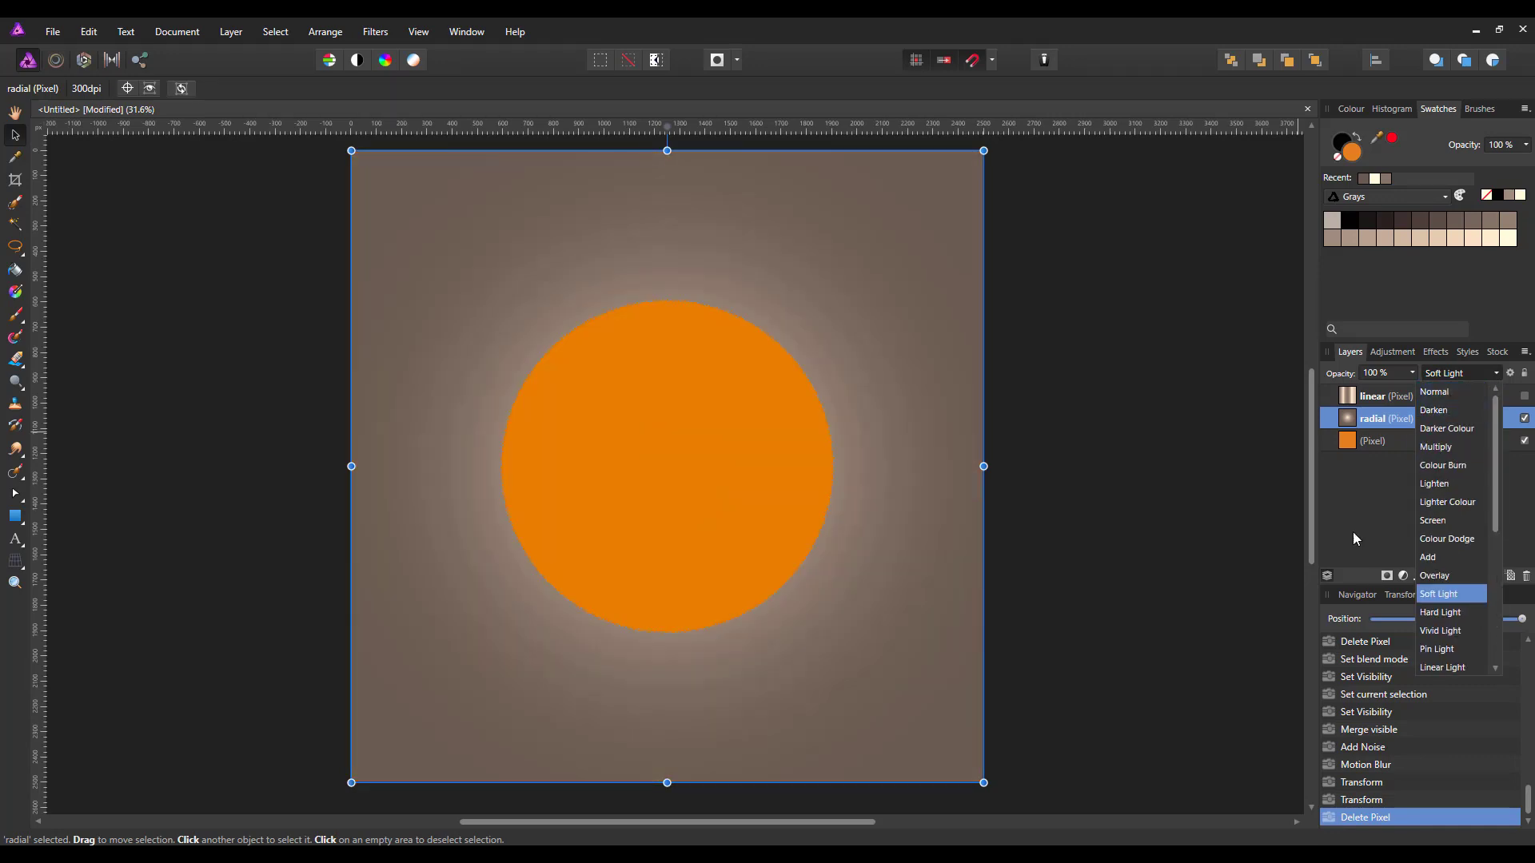
click(1468, 394)
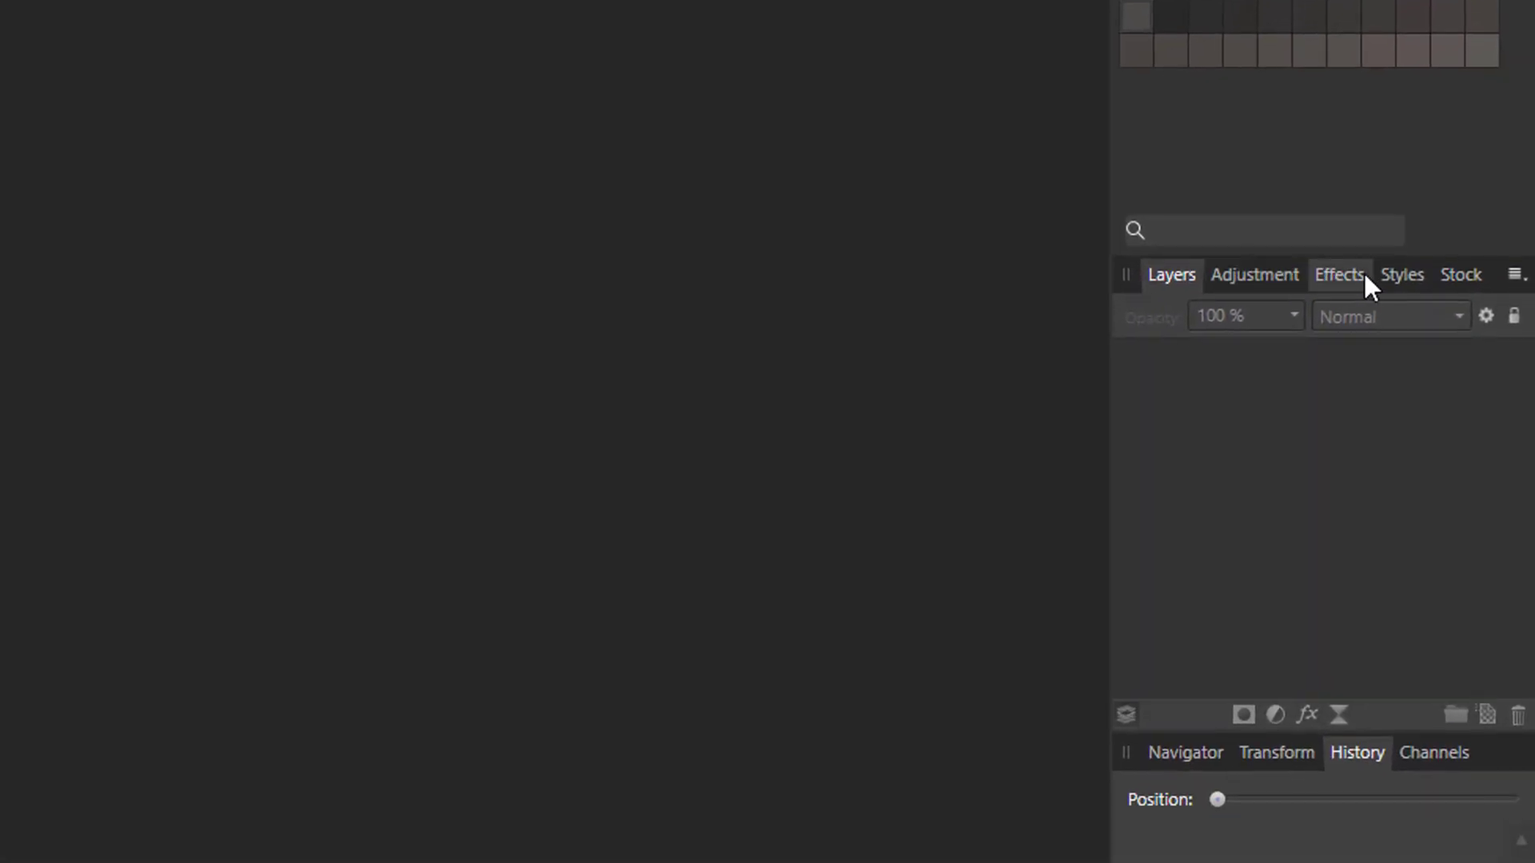
Examine the available style categories and the Glitter from Creative Fabrica styles, returning to the Default category
click(1412, 274)
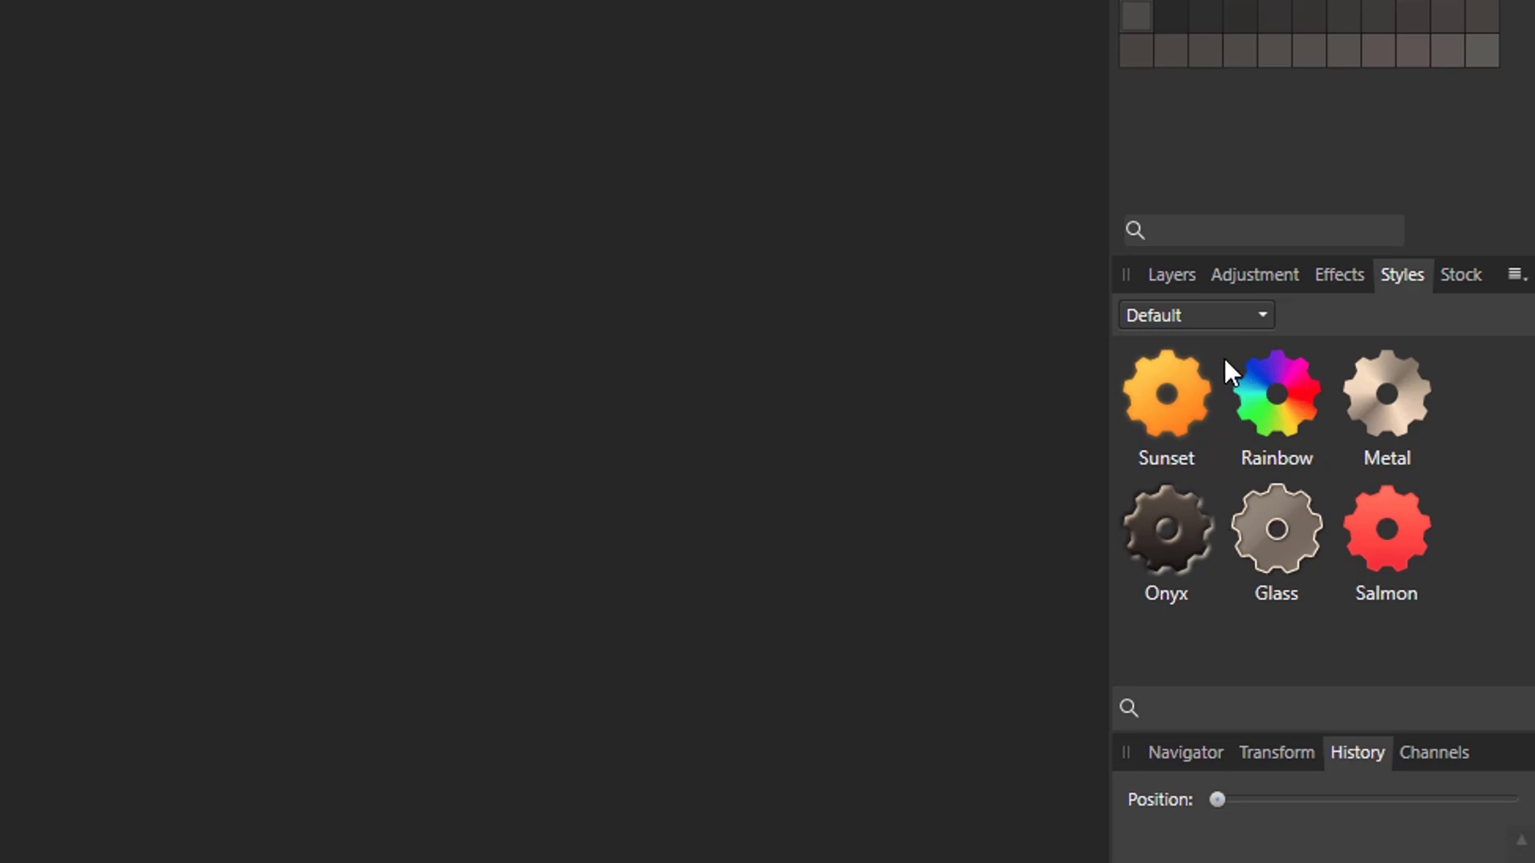
click(1261, 314)
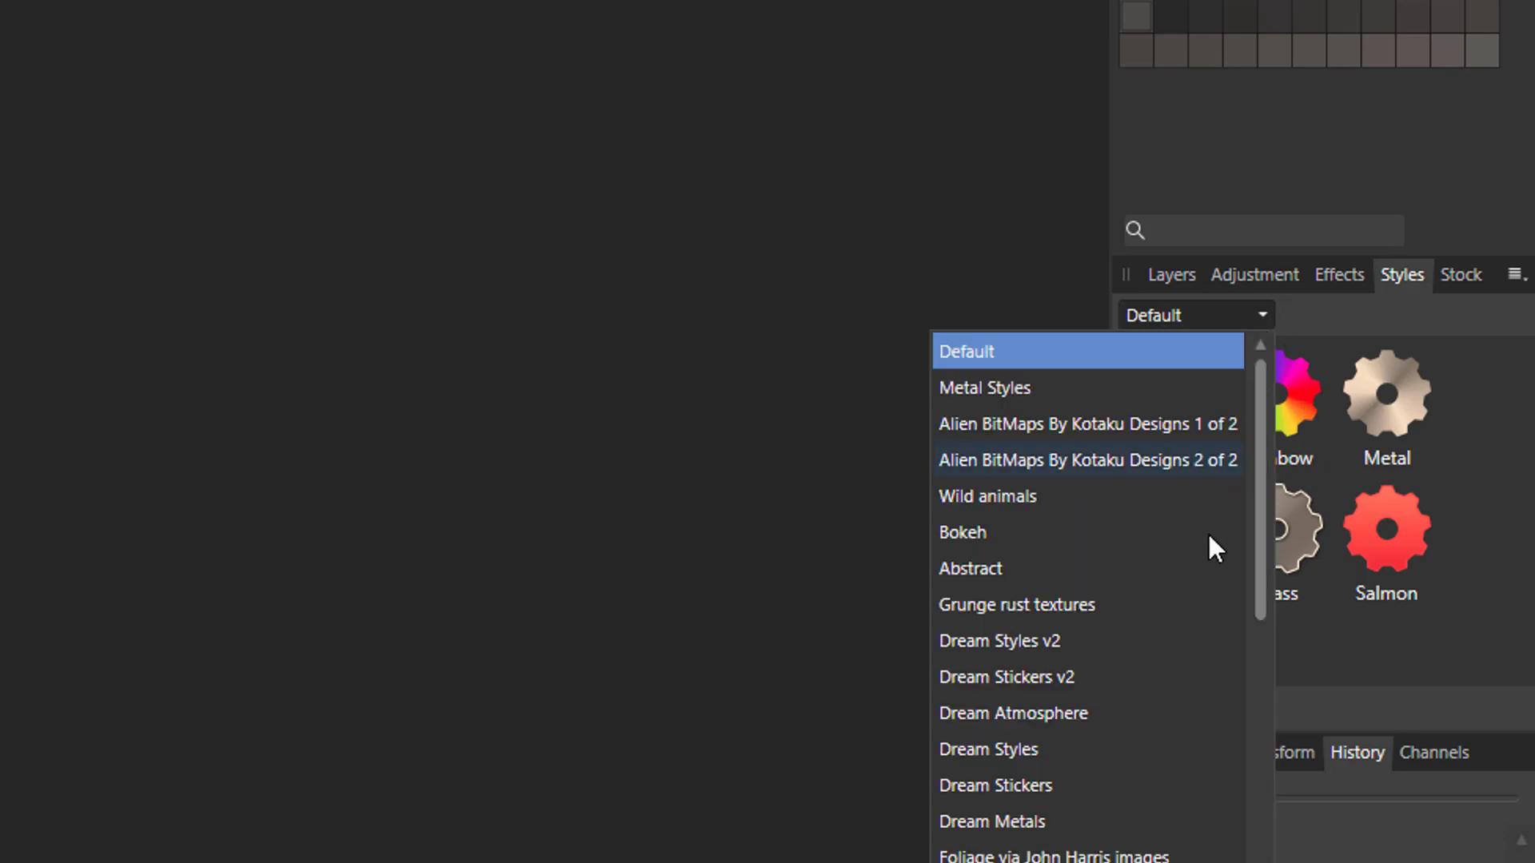
drag(1267, 436, 1269, 707)
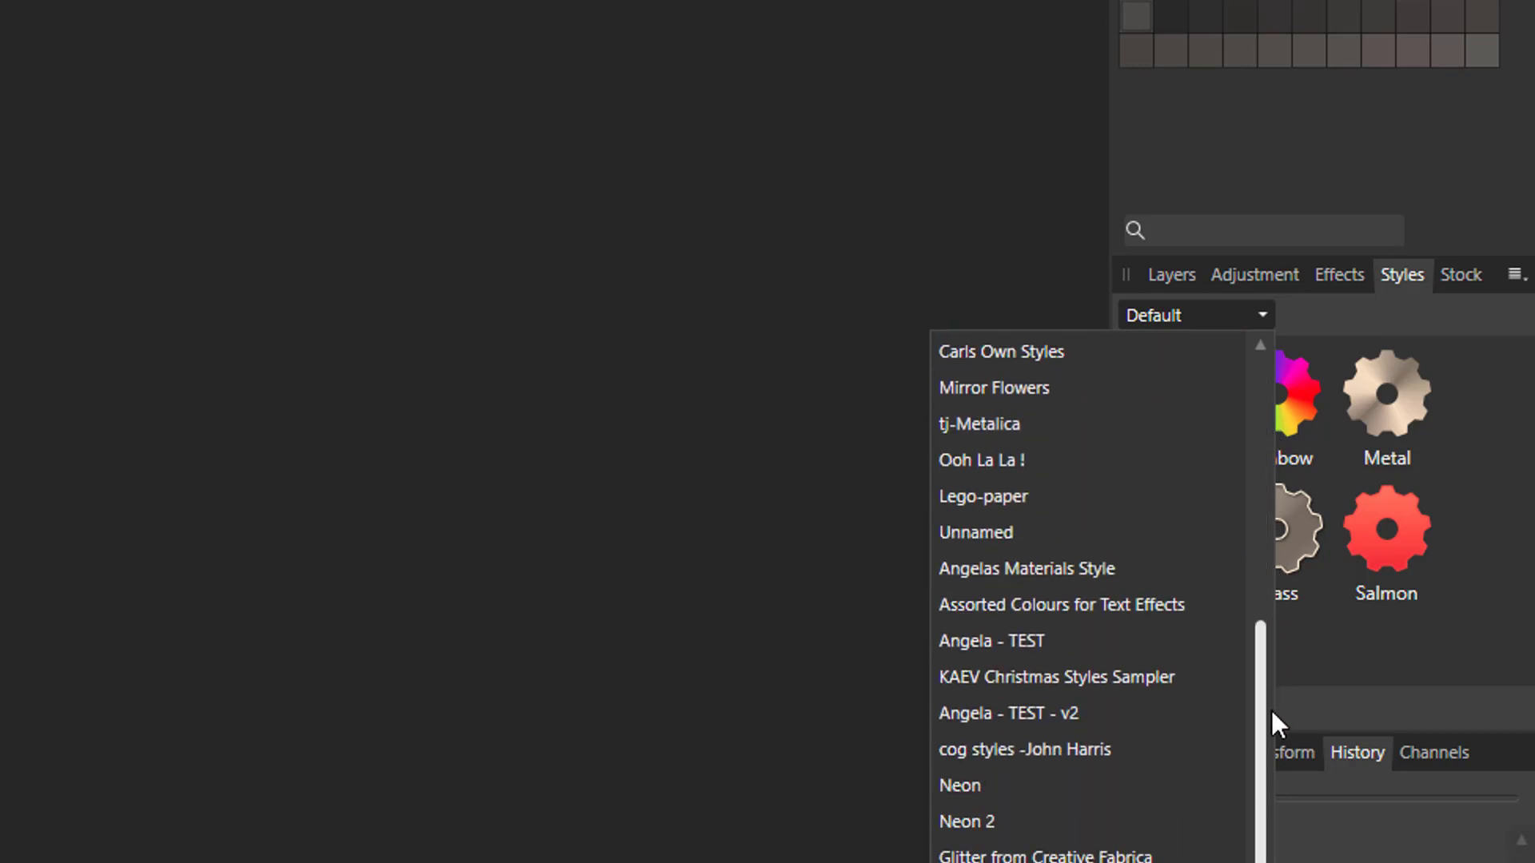
click(1093, 856)
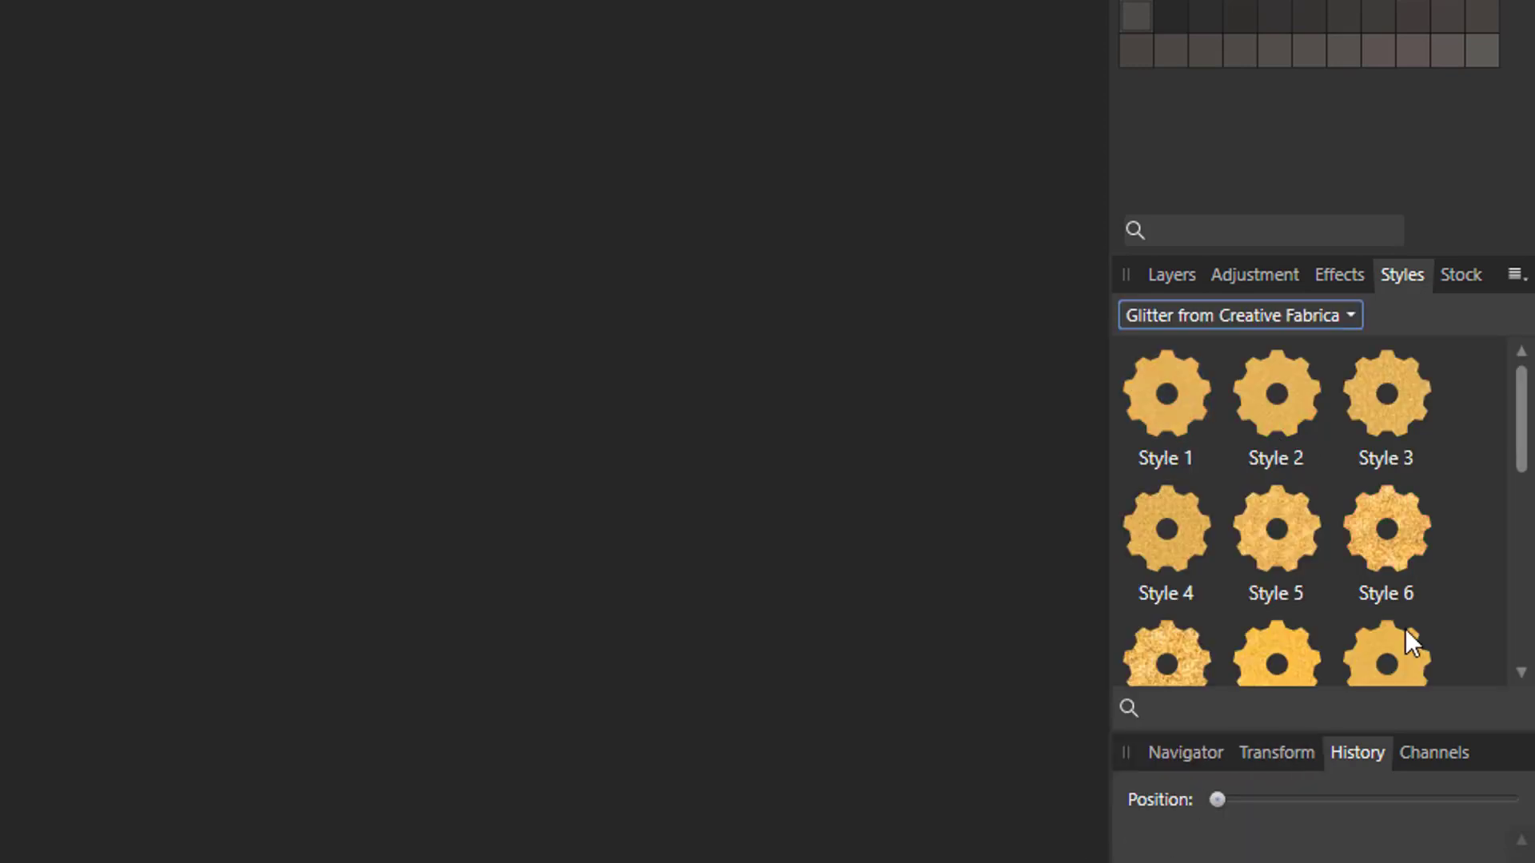
mouse_move(1523, 419)
mouse_down()
mouse_move(1523, 615)
mouse_move(1523, 404)
mouse_up()
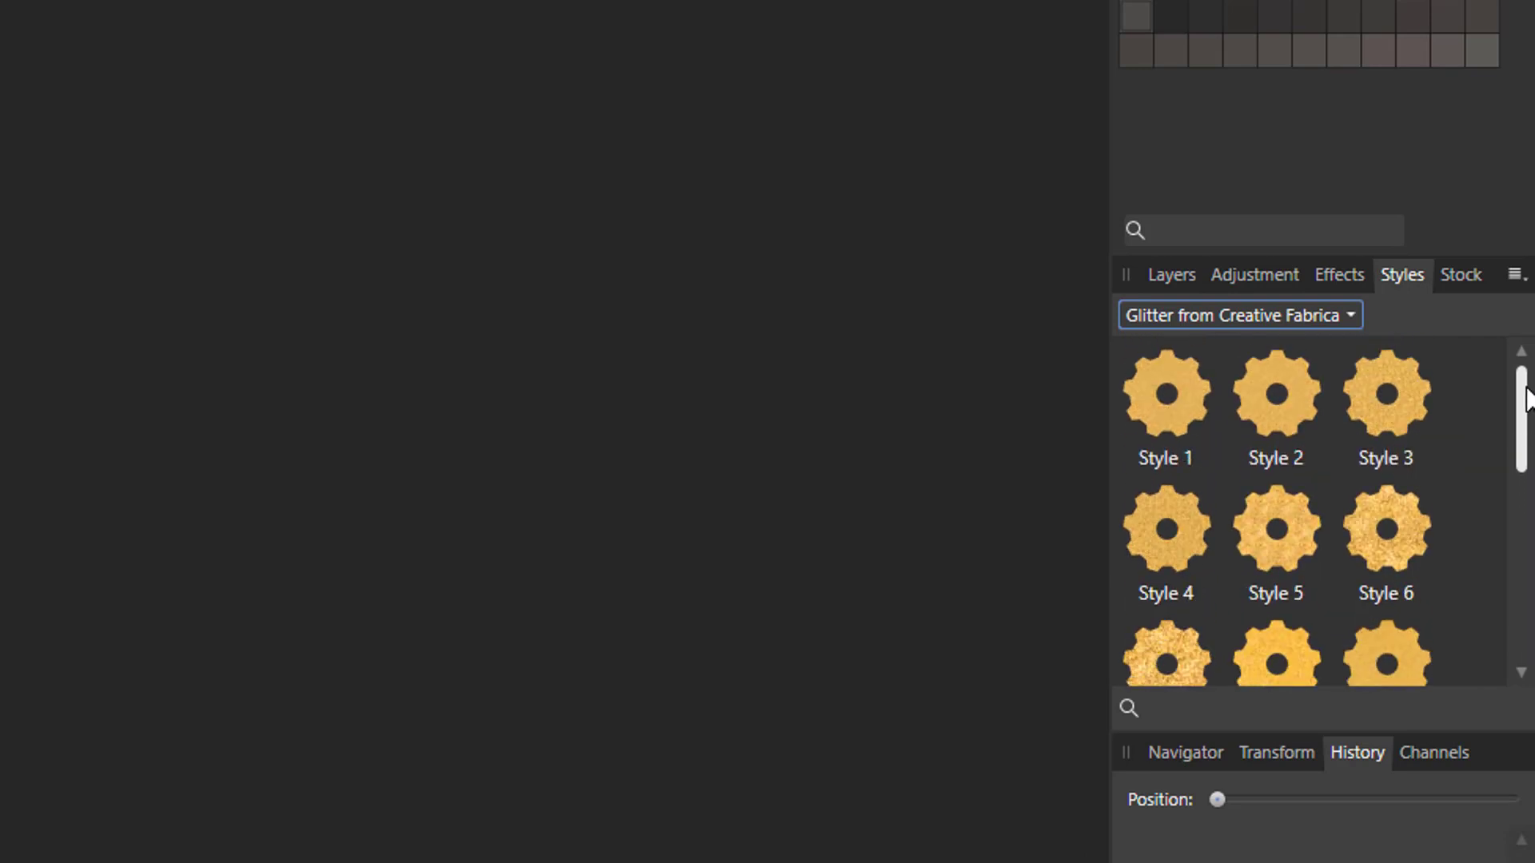
click(1353, 318)
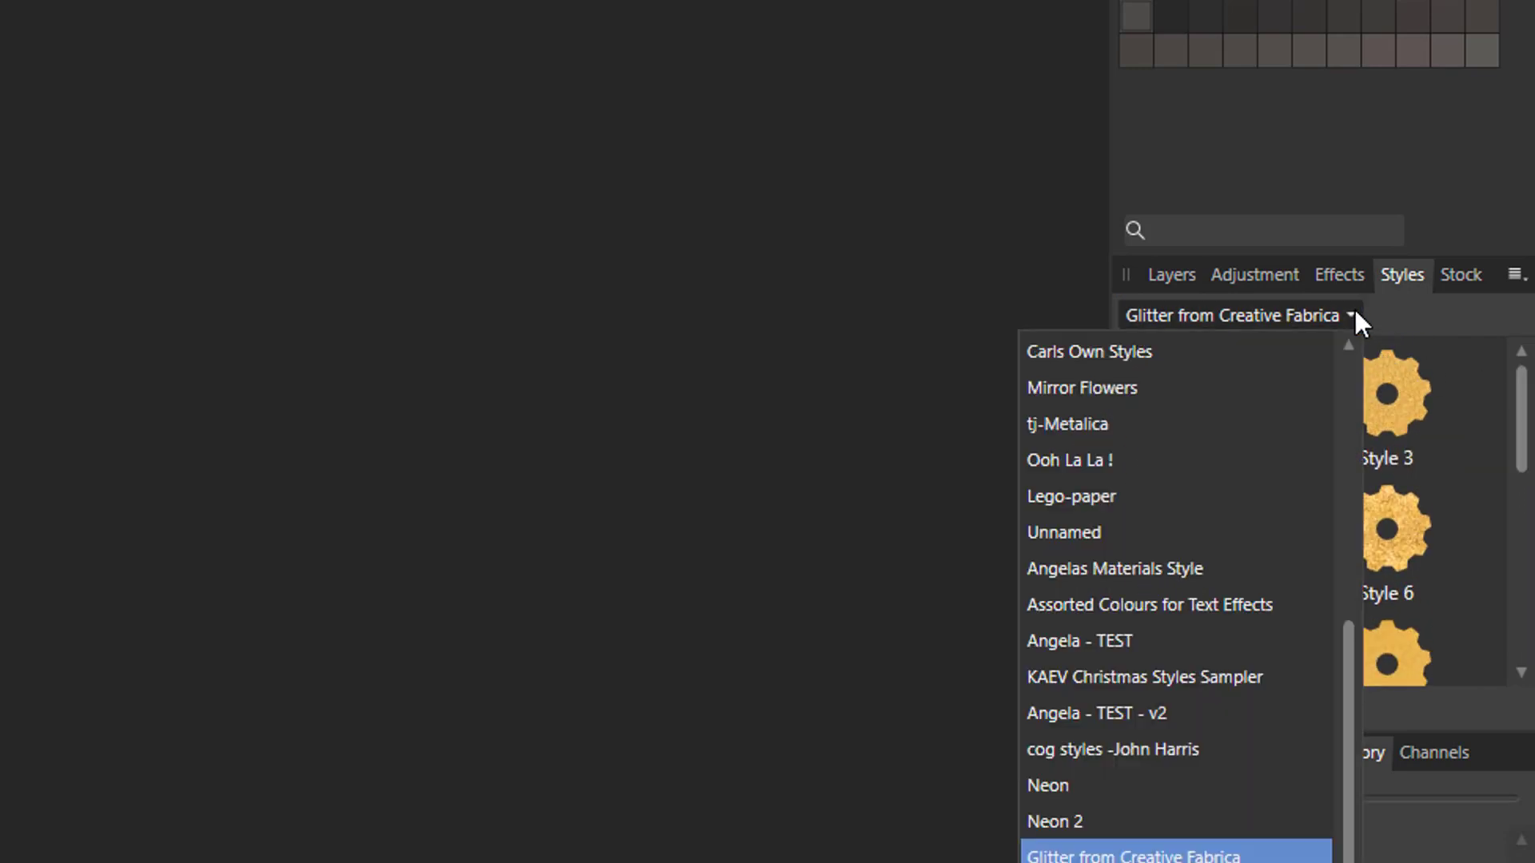
click(1347, 360)
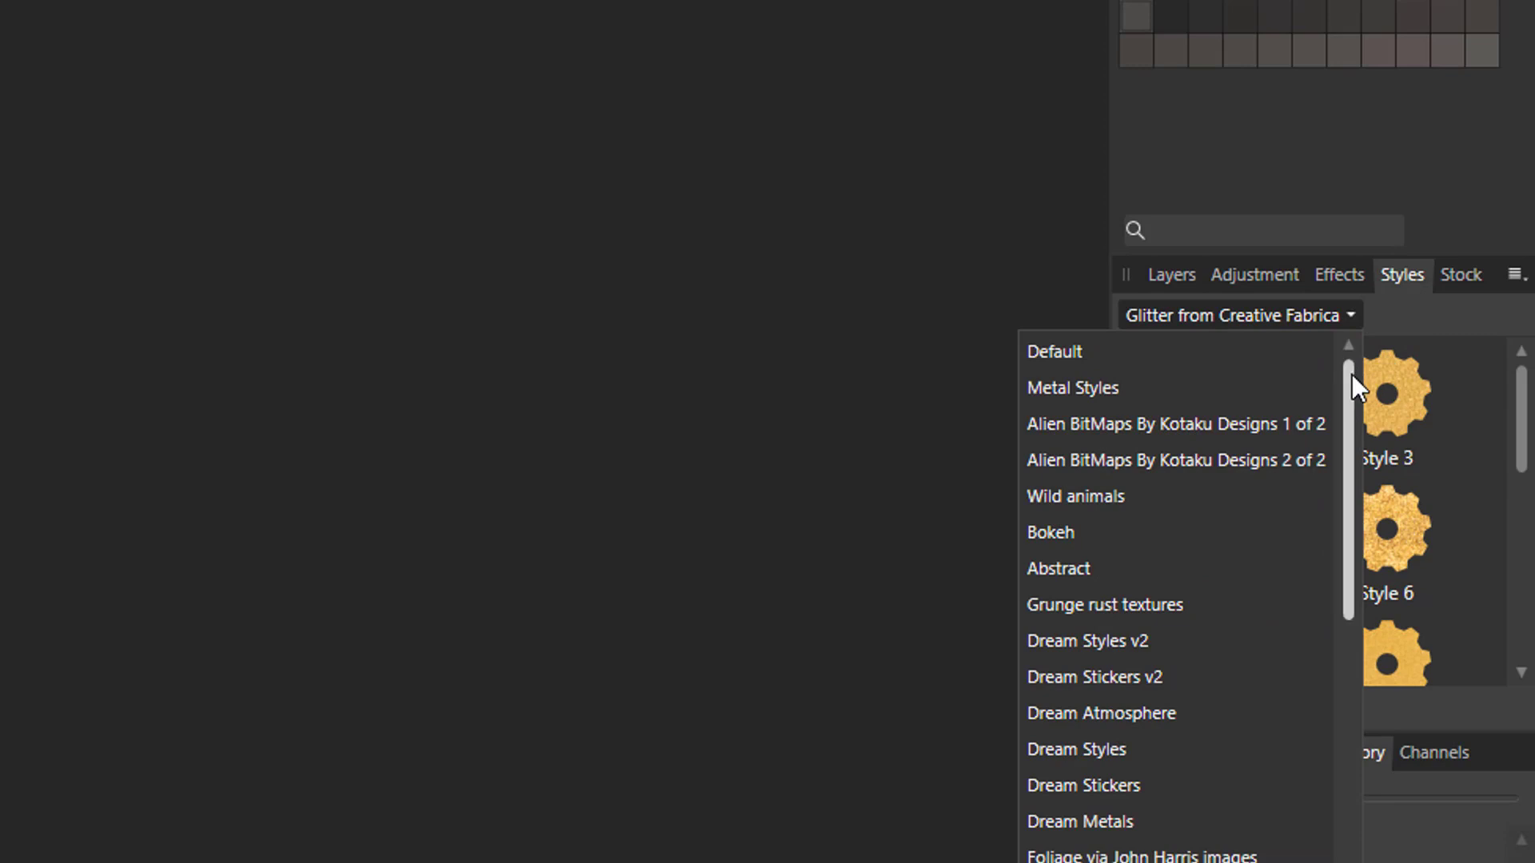
click(1204, 353)
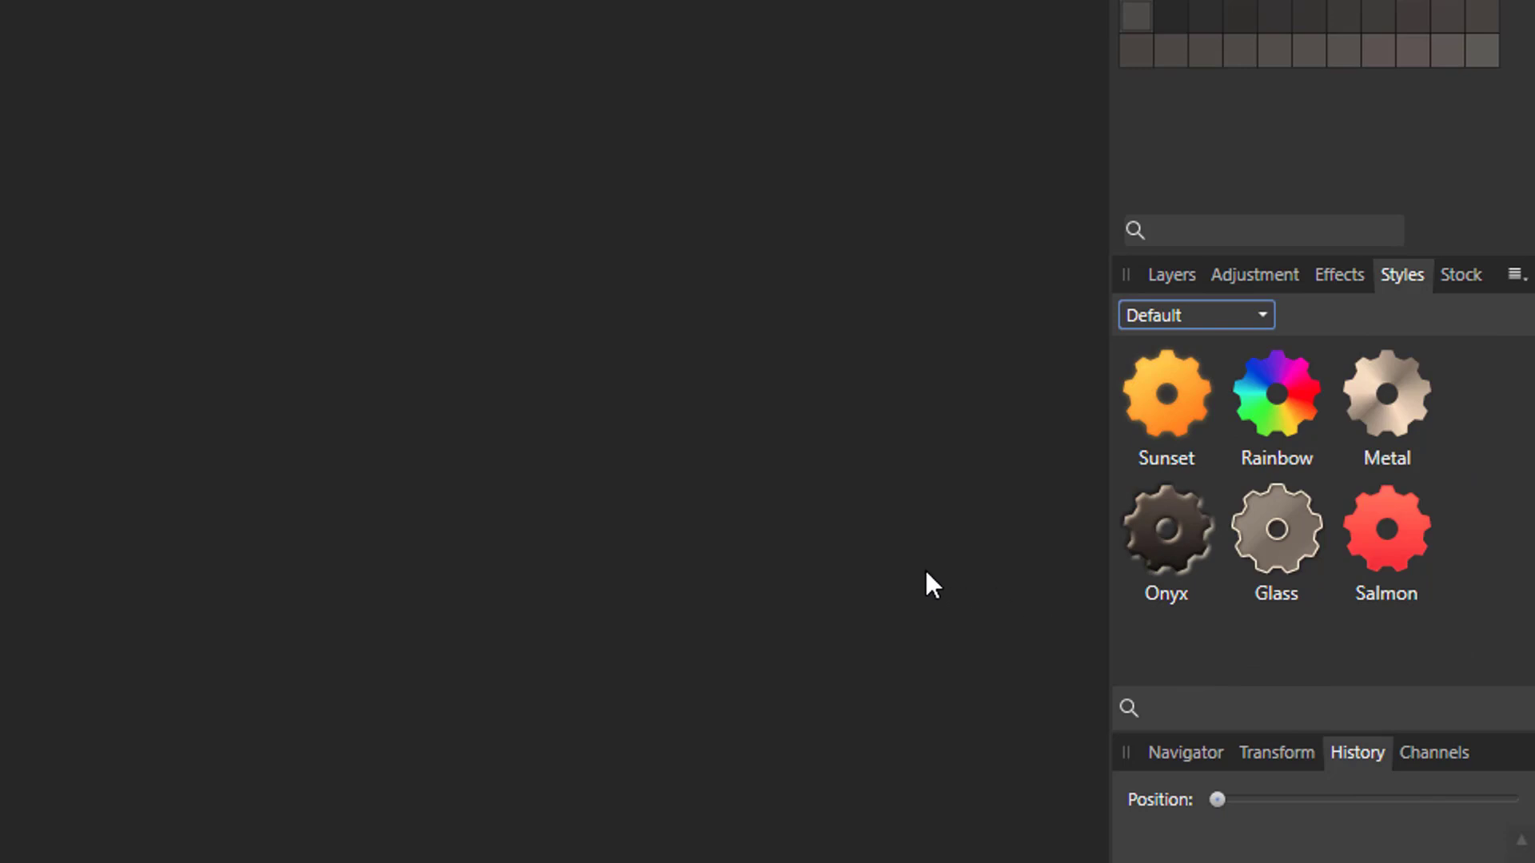
Add a new styles category and rename it "Glitter and Metallic by" followed by the author's first name
click(1516, 279)
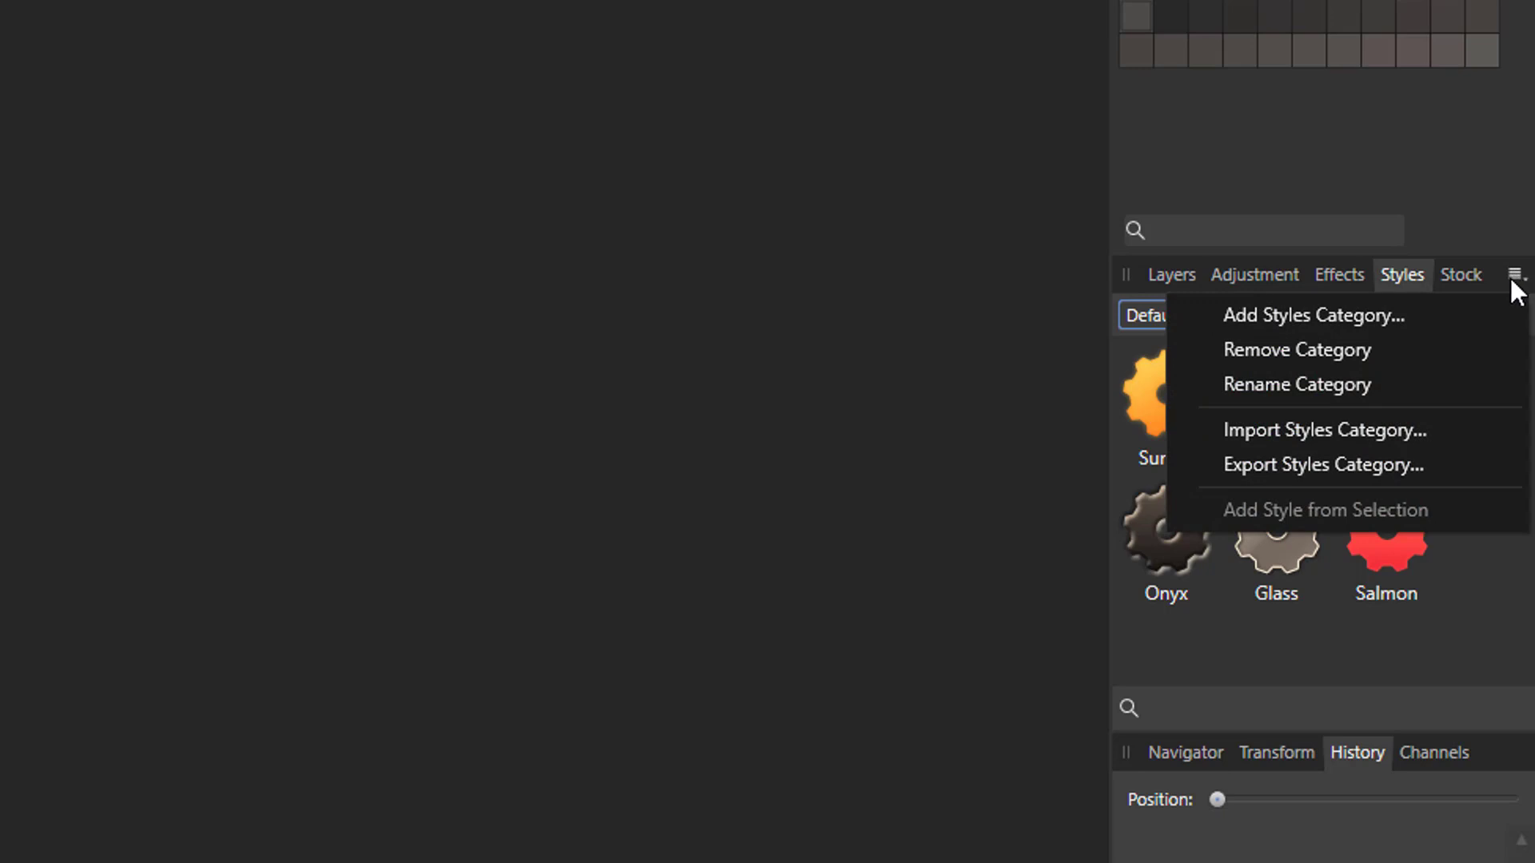
click(1283, 318)
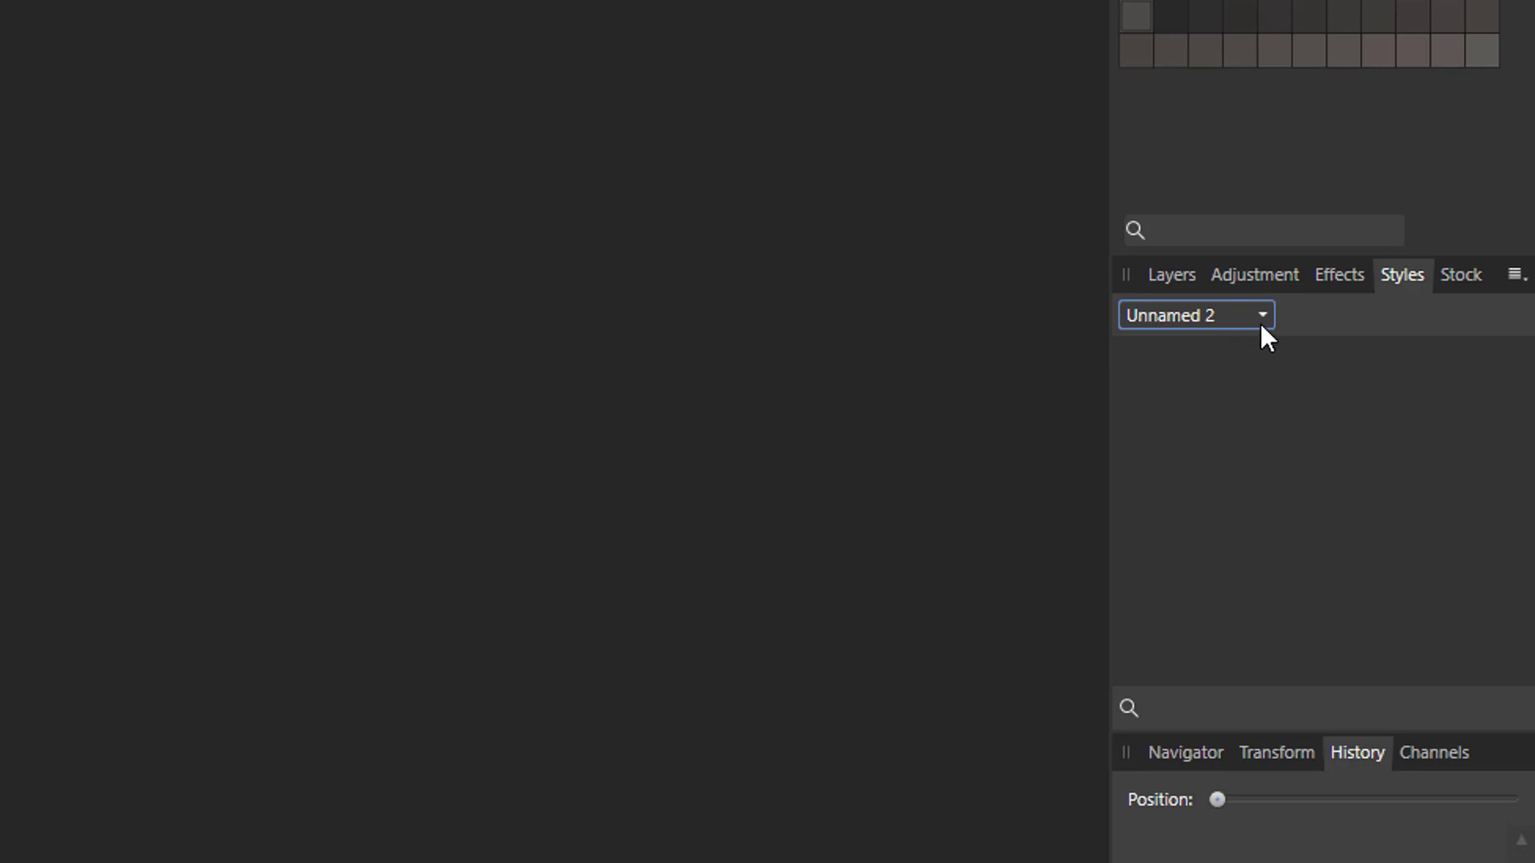
click(1516, 273)
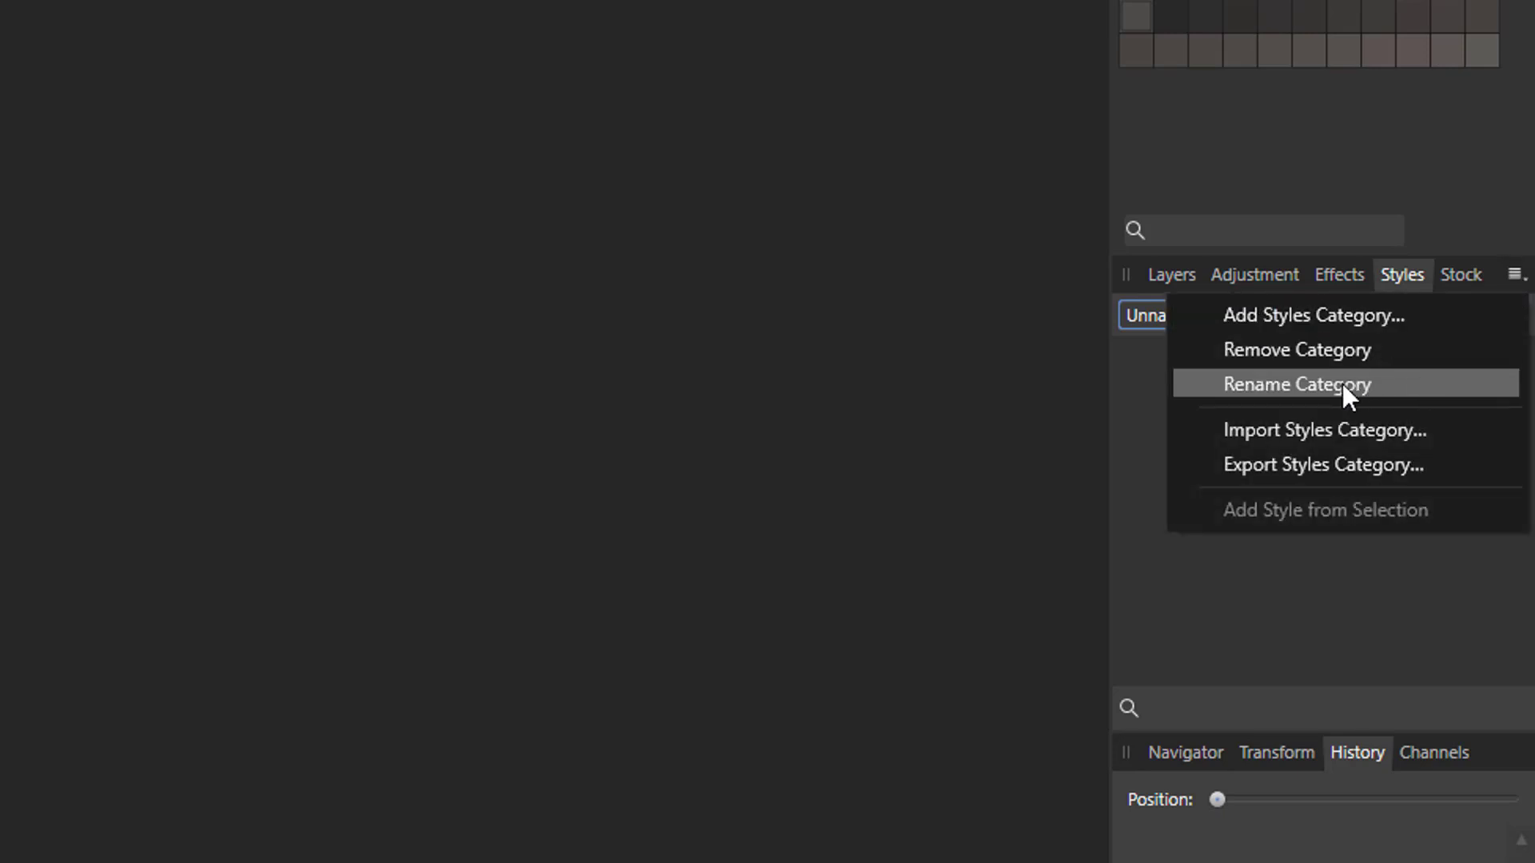
click(1319, 385)
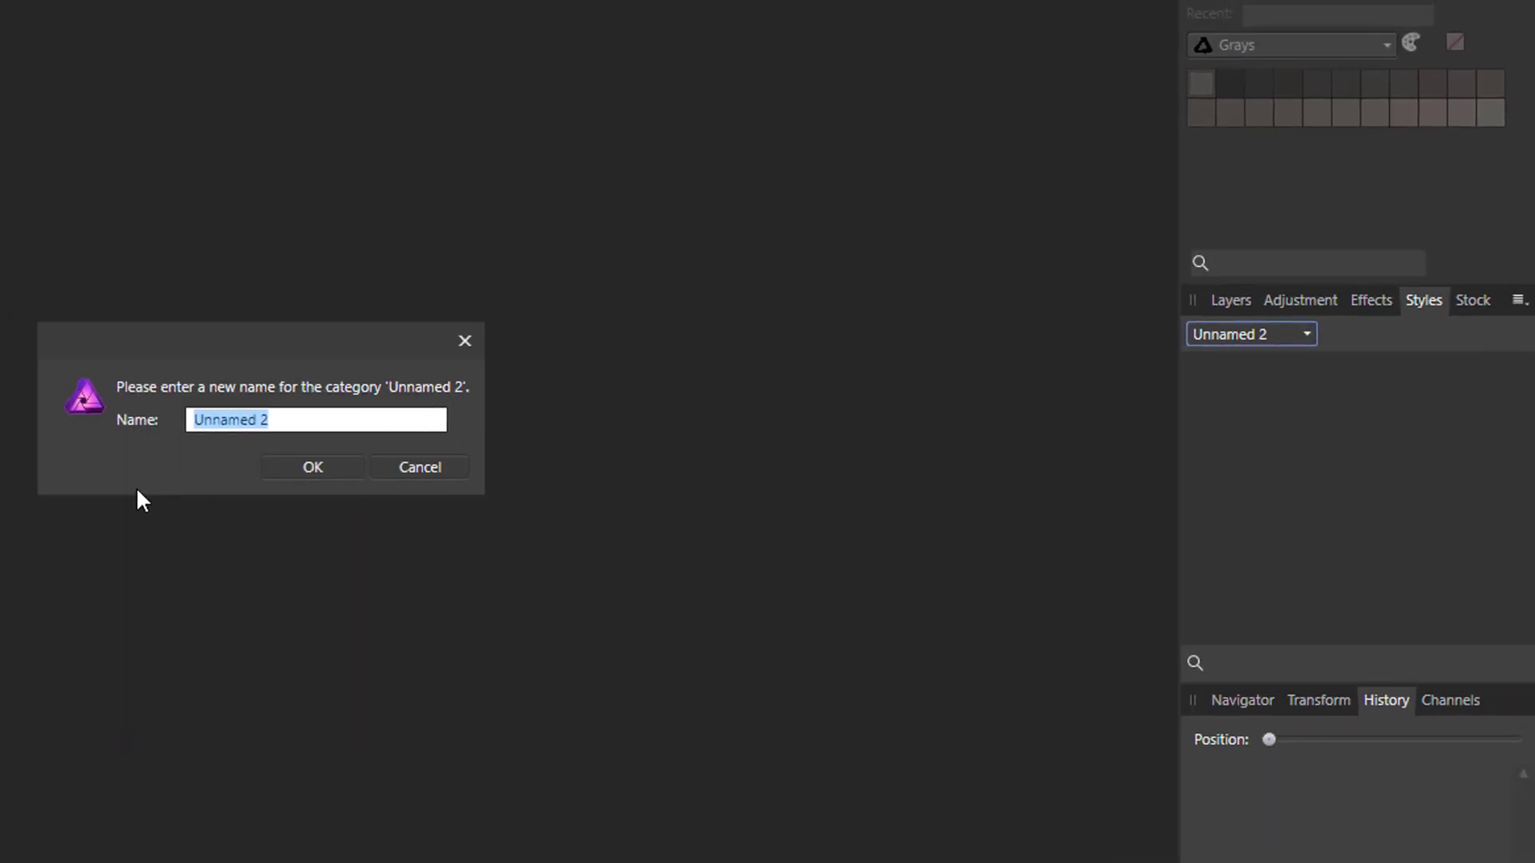
text(G)
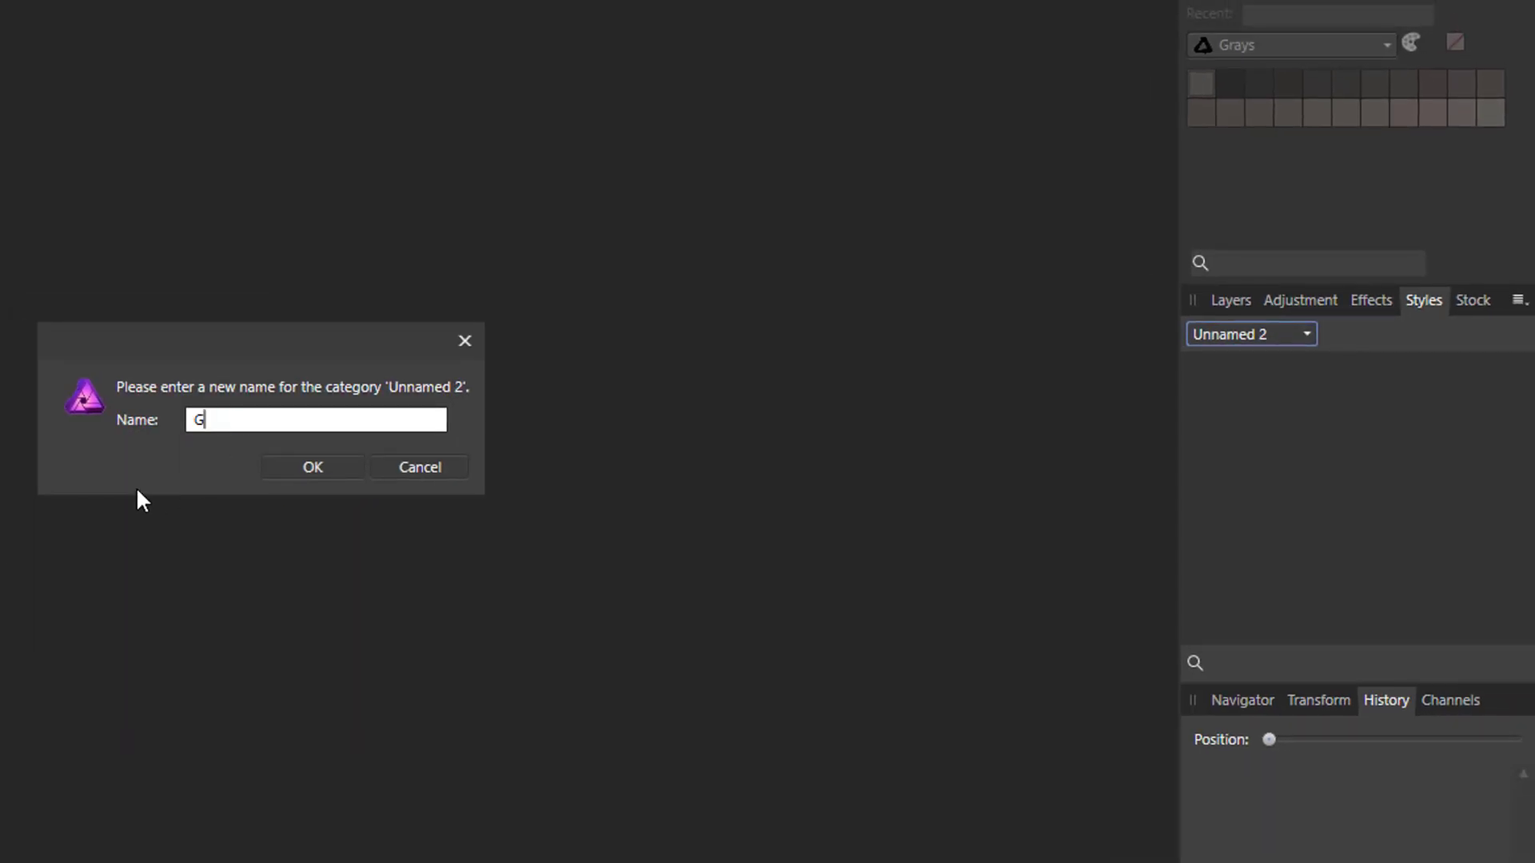
text(litter and Metallic )
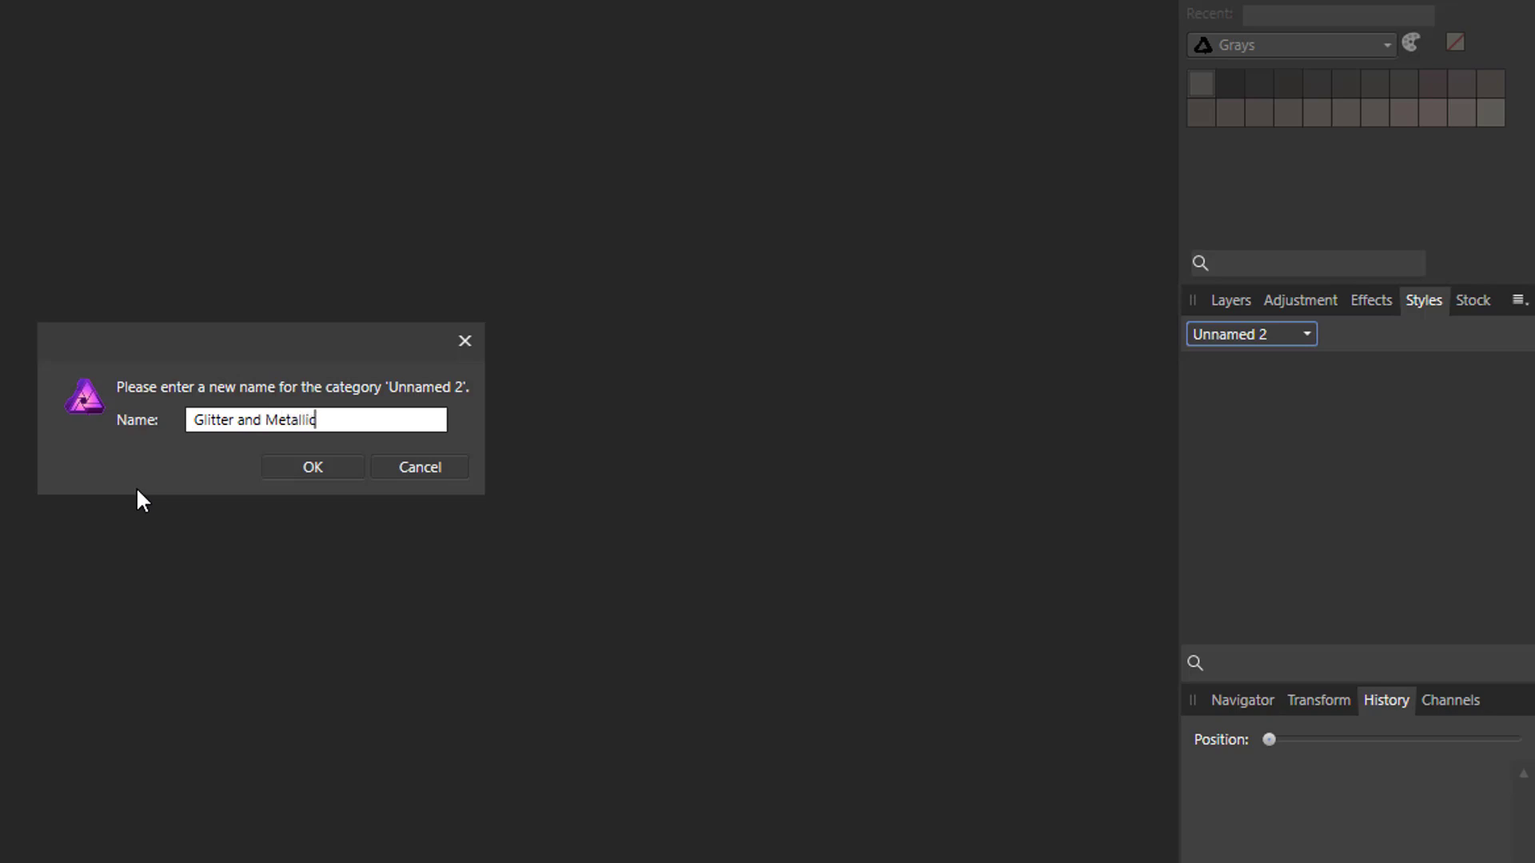
text(by Carl)
click(323, 467)
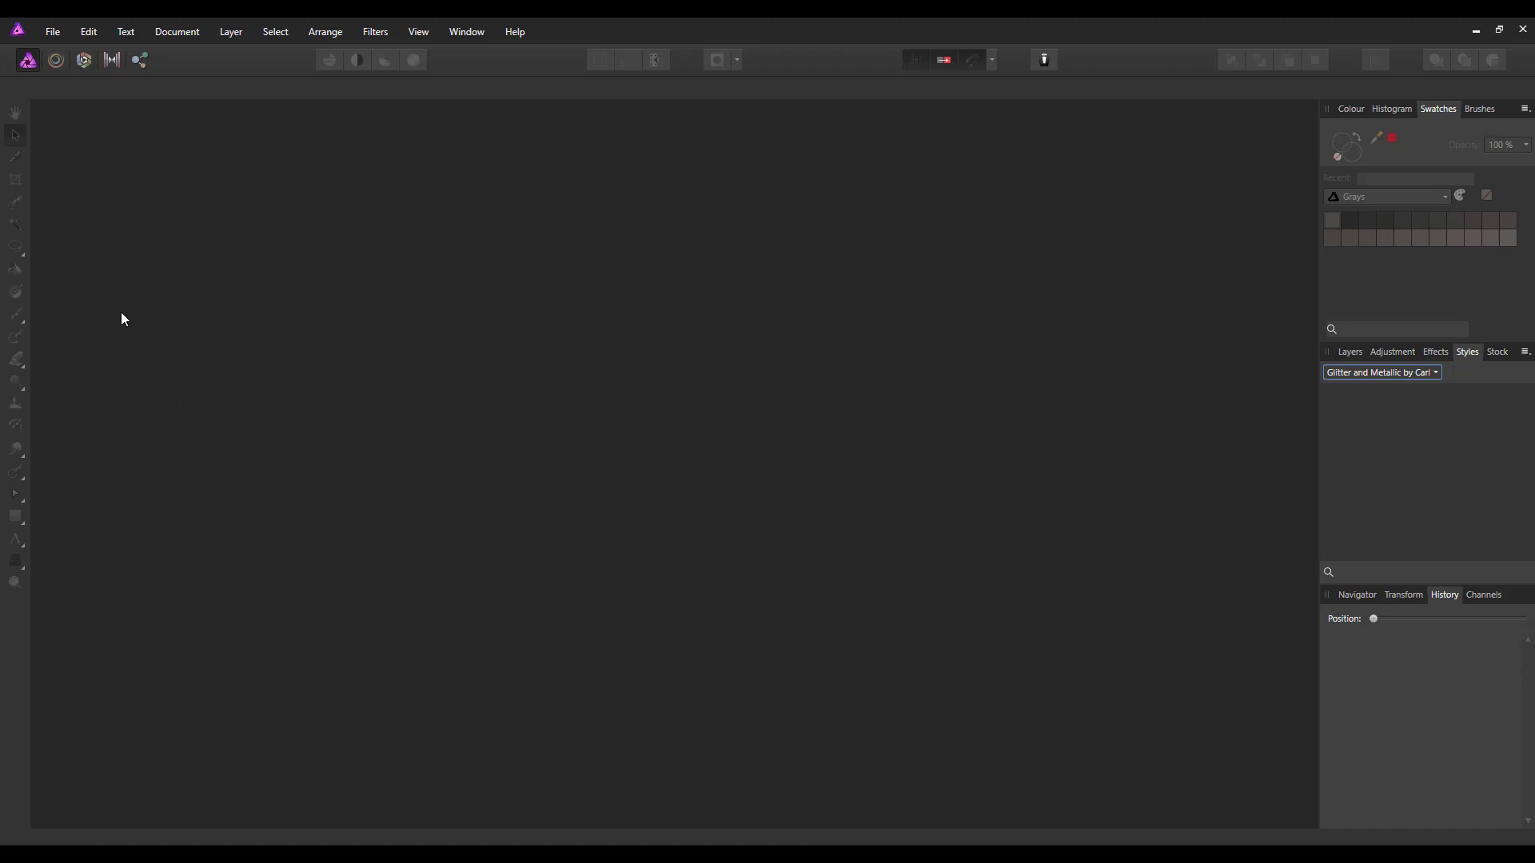
Create a 2500 × 2500 px print document with a transparent background and draw a rectangle covering the whole canvas
click(53, 34)
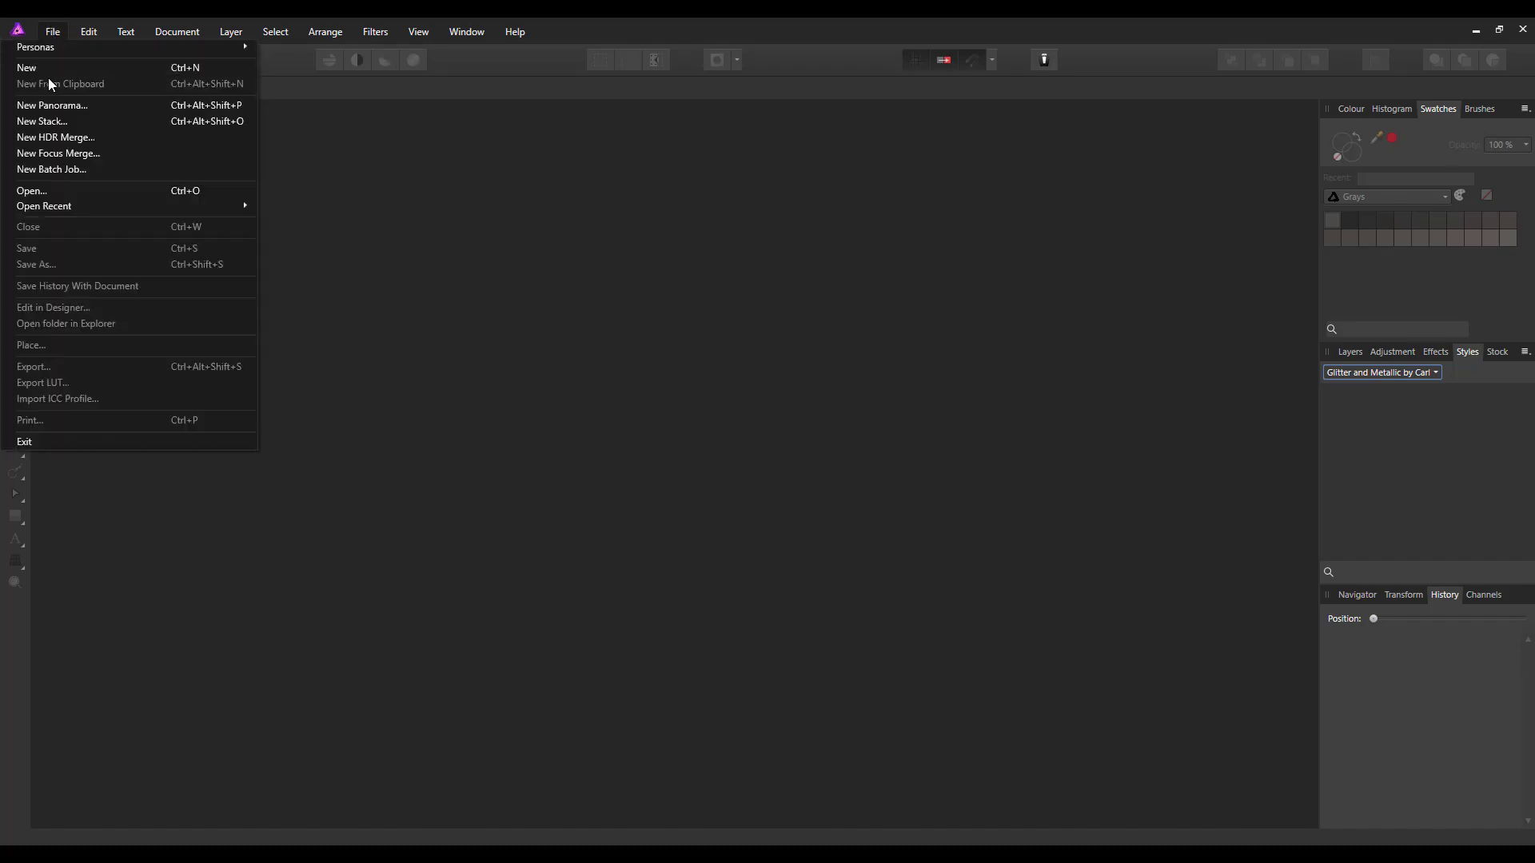
click(45, 67)
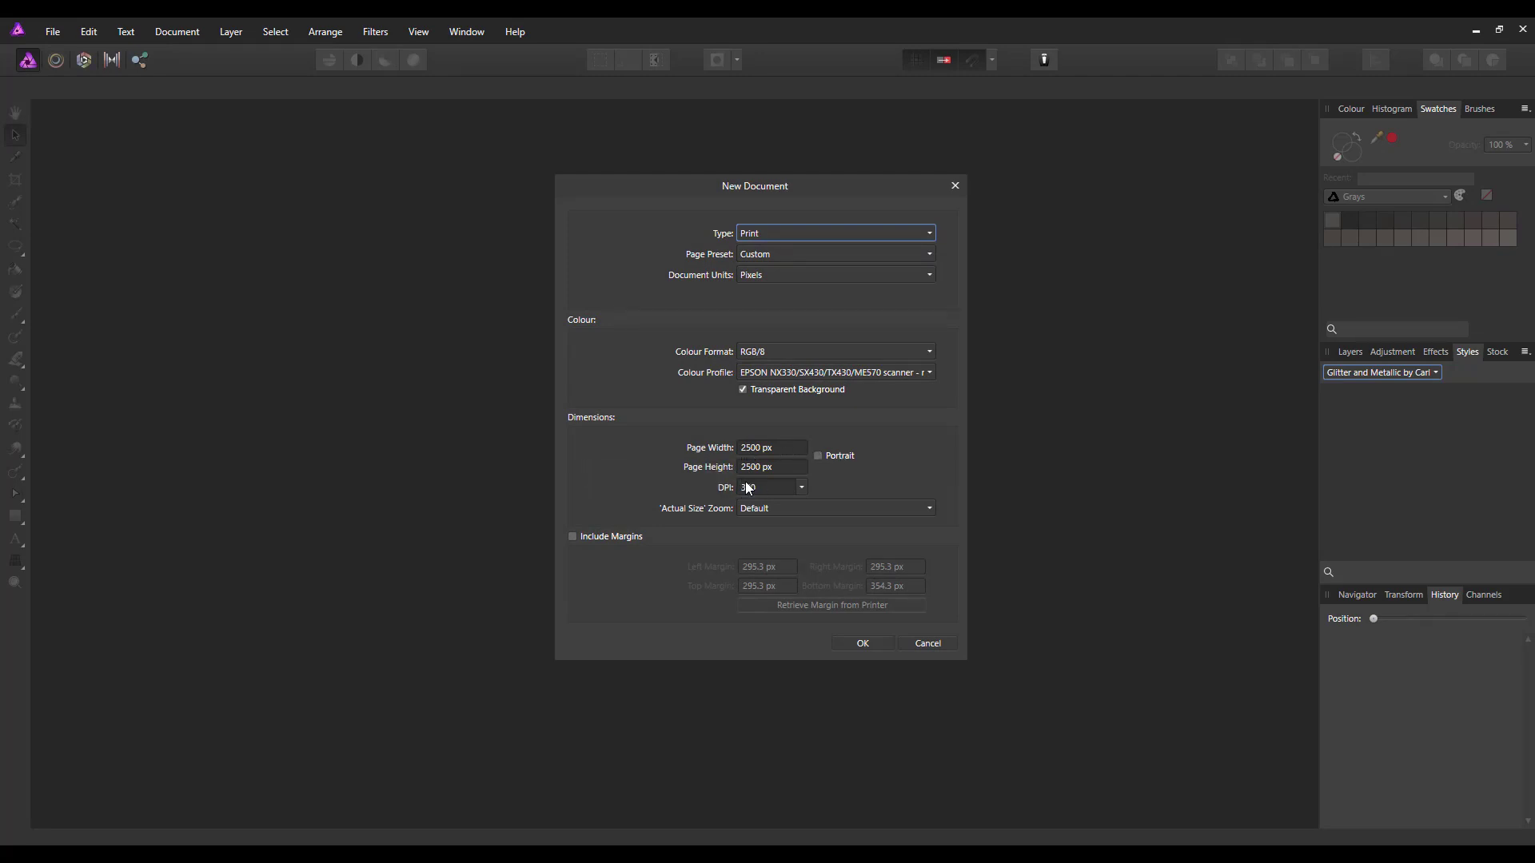
click(874, 643)
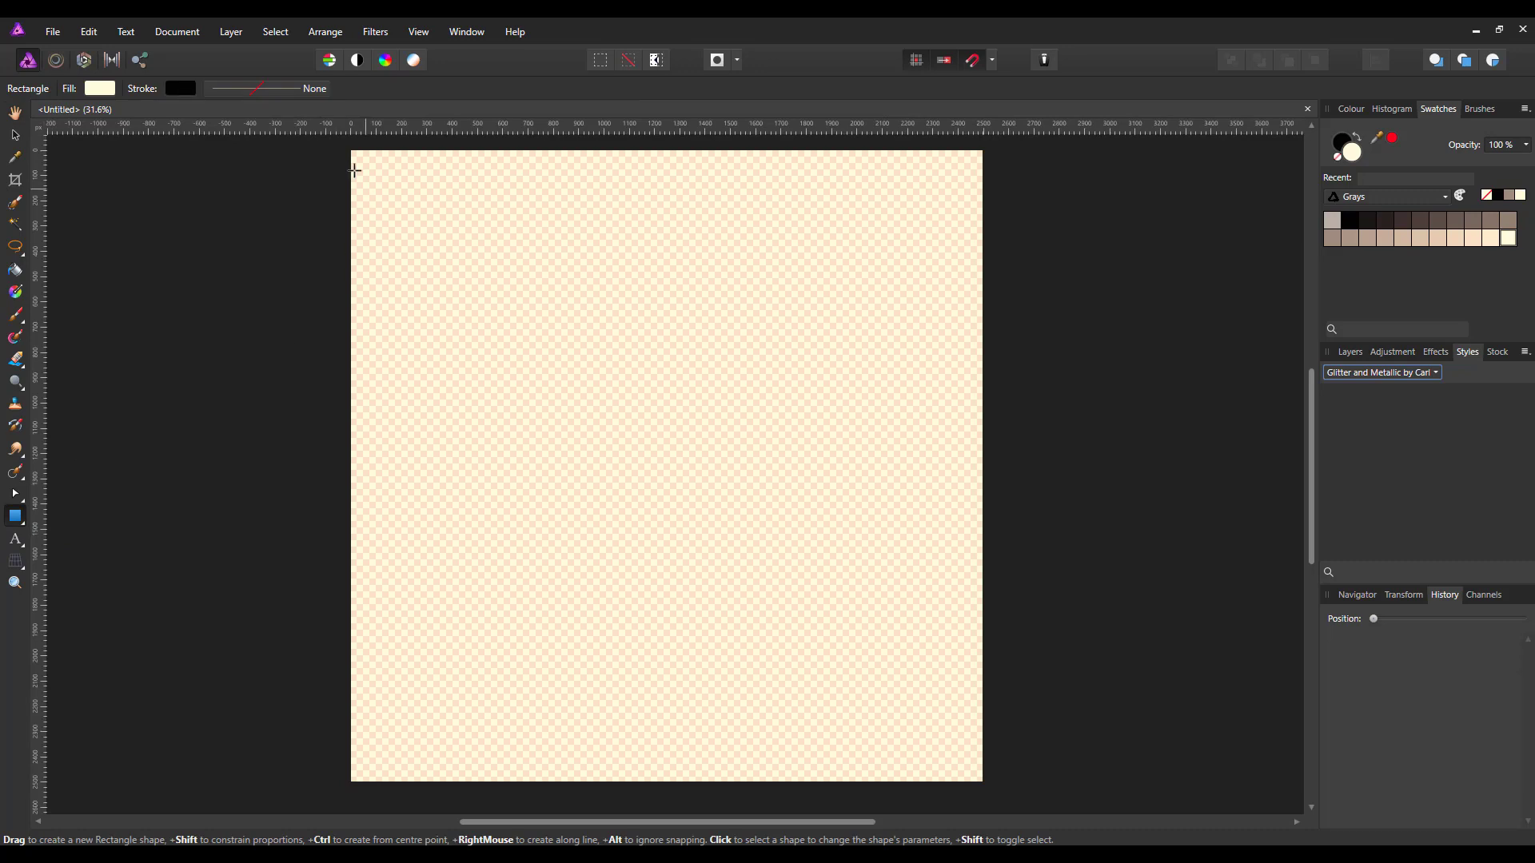
drag(351, 150, 984, 782)
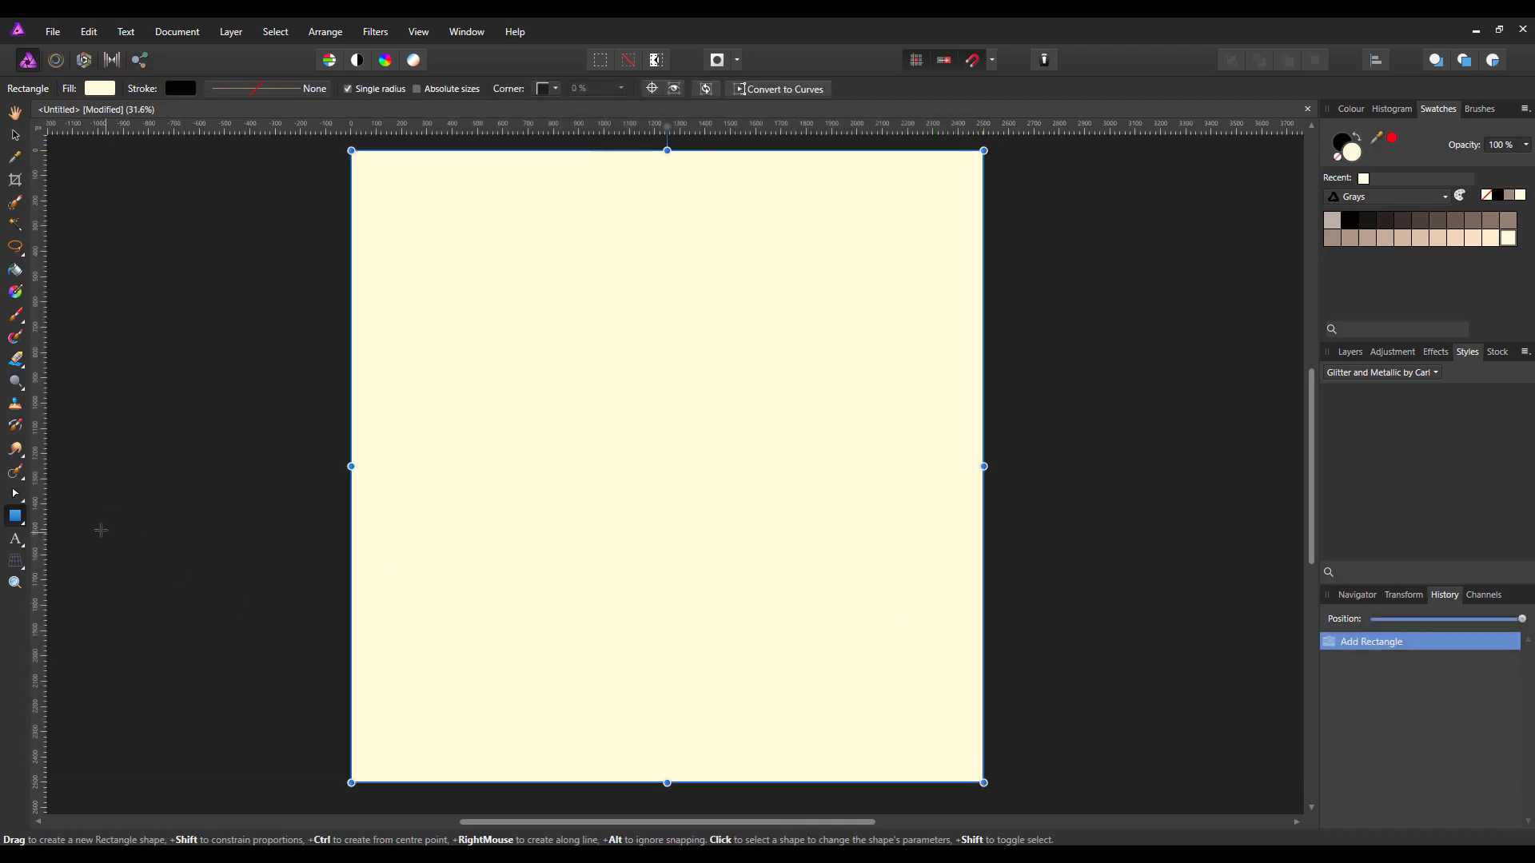
Fill the rectangle with the bitmap Glitter-01.jpg and create a style from it in the Glitter and Metallic category
click(15, 292)
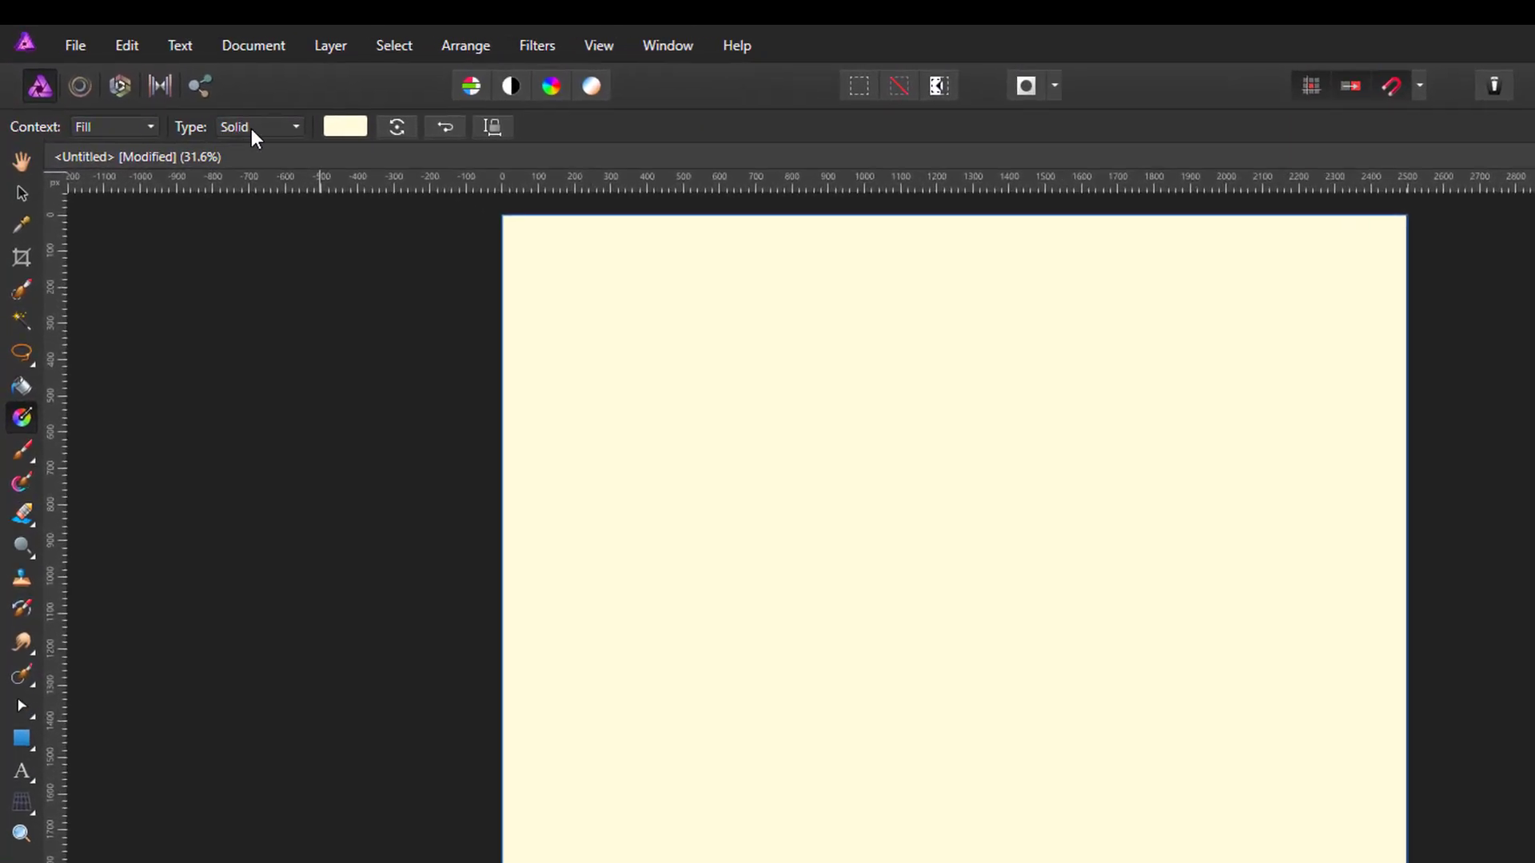
click(298, 128)
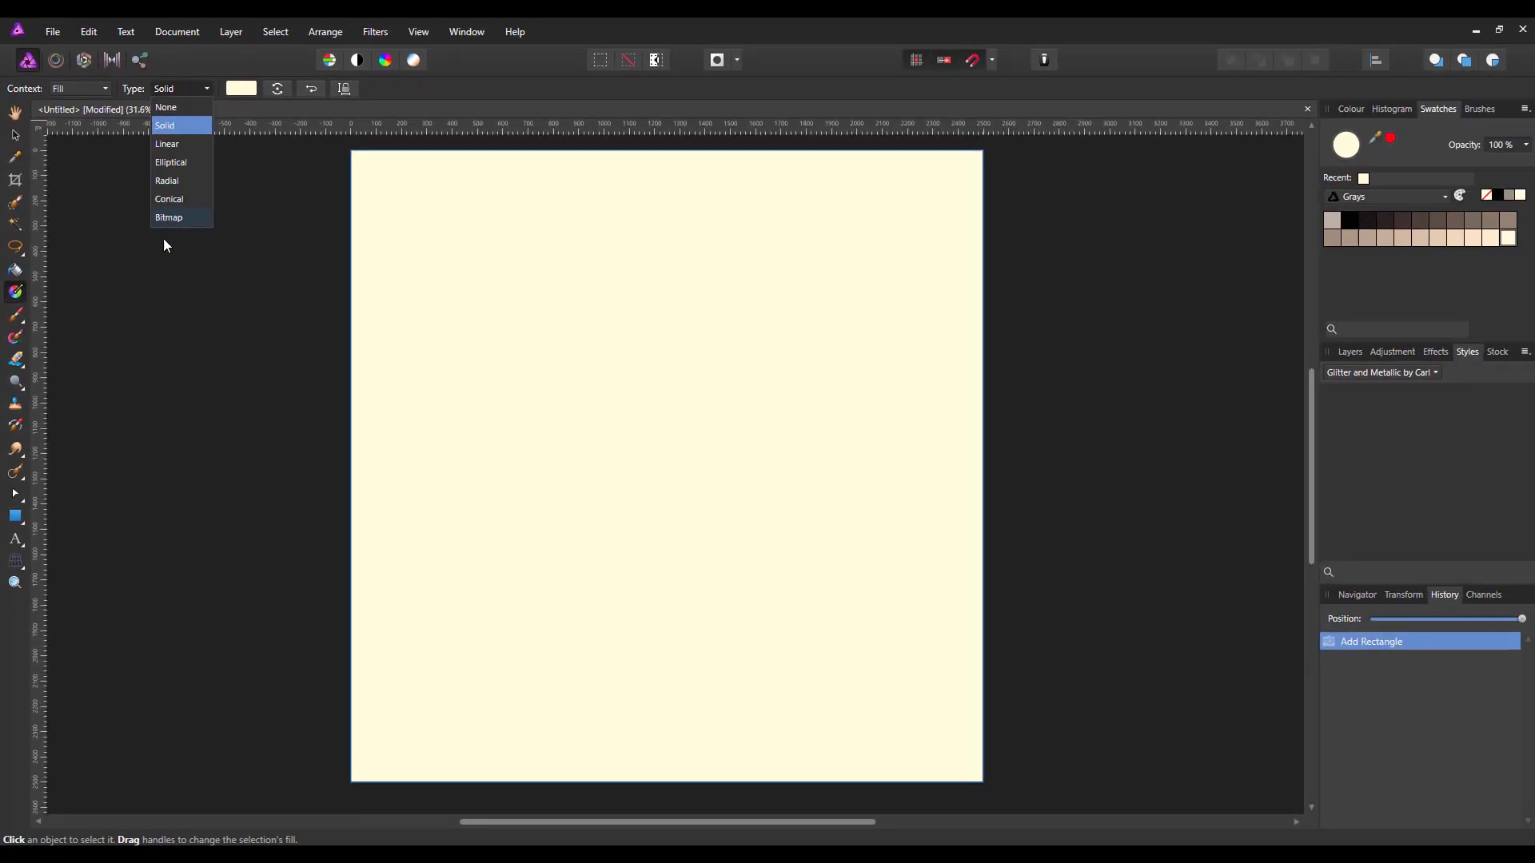
click(178, 218)
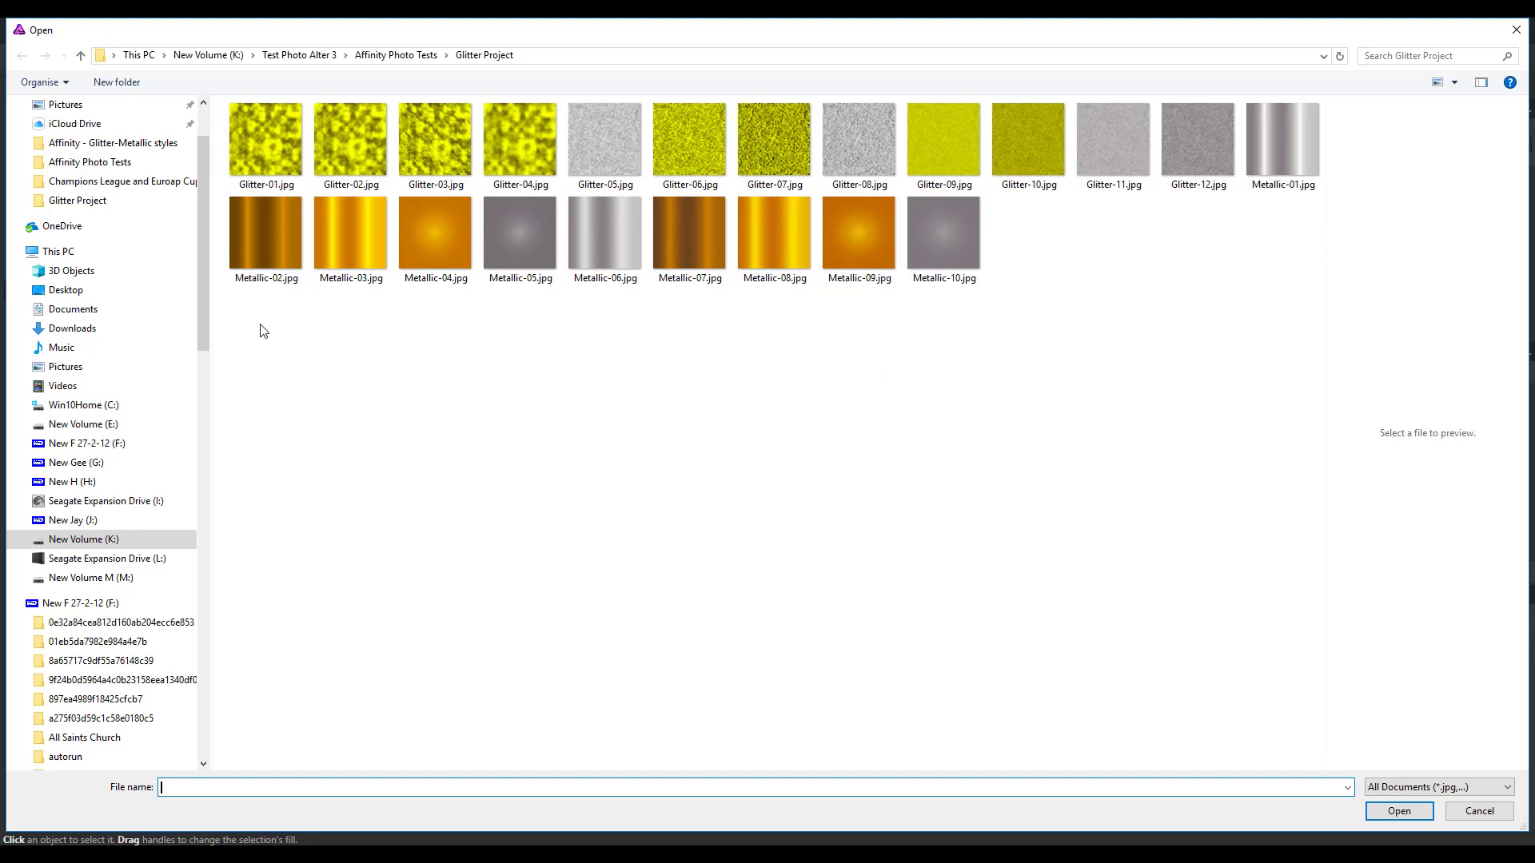
click(264, 141)
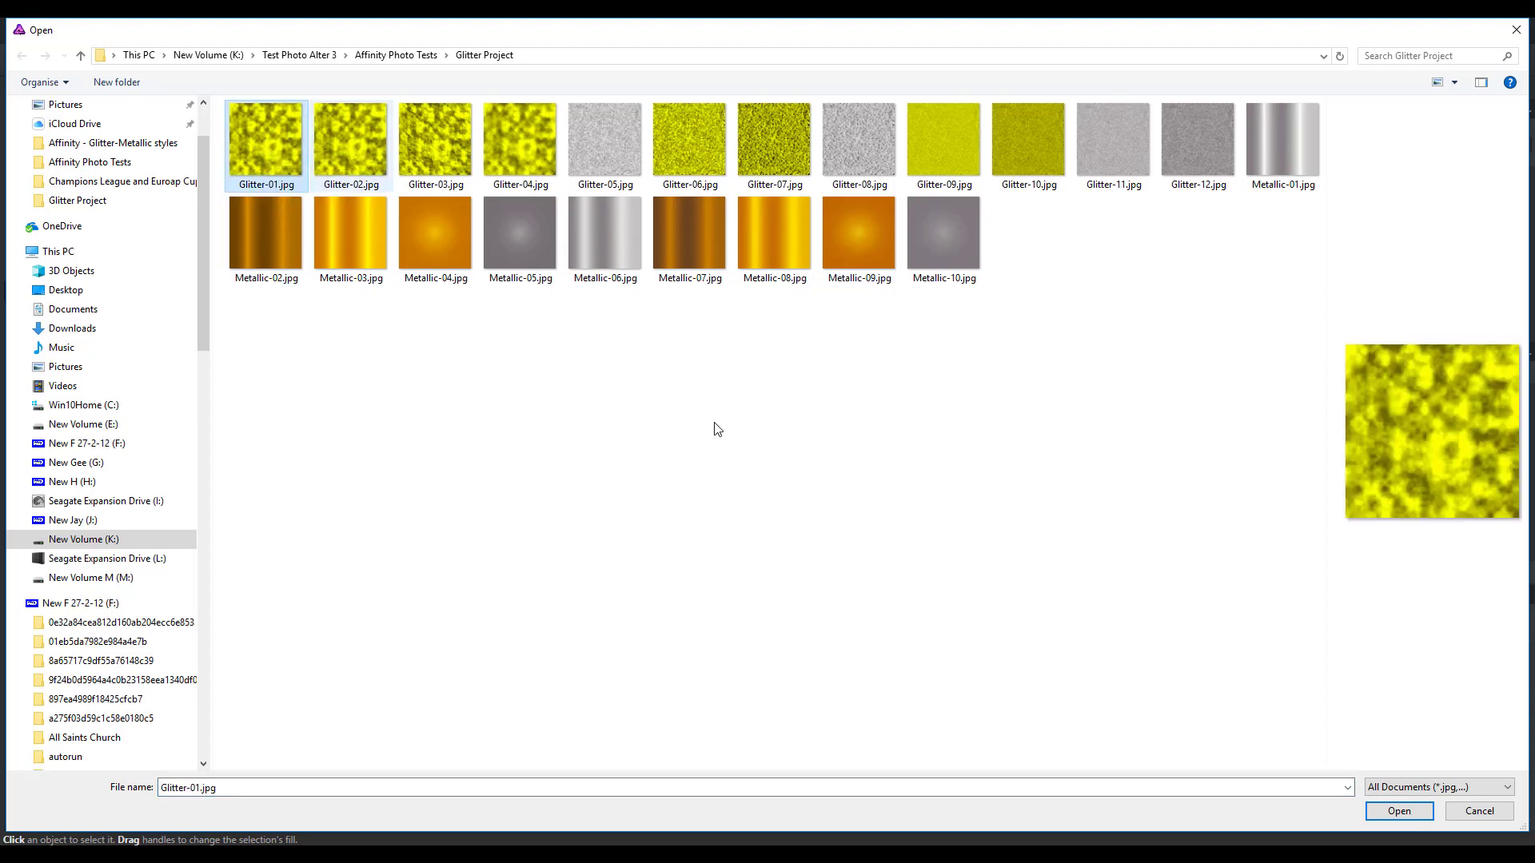
click(1399, 811)
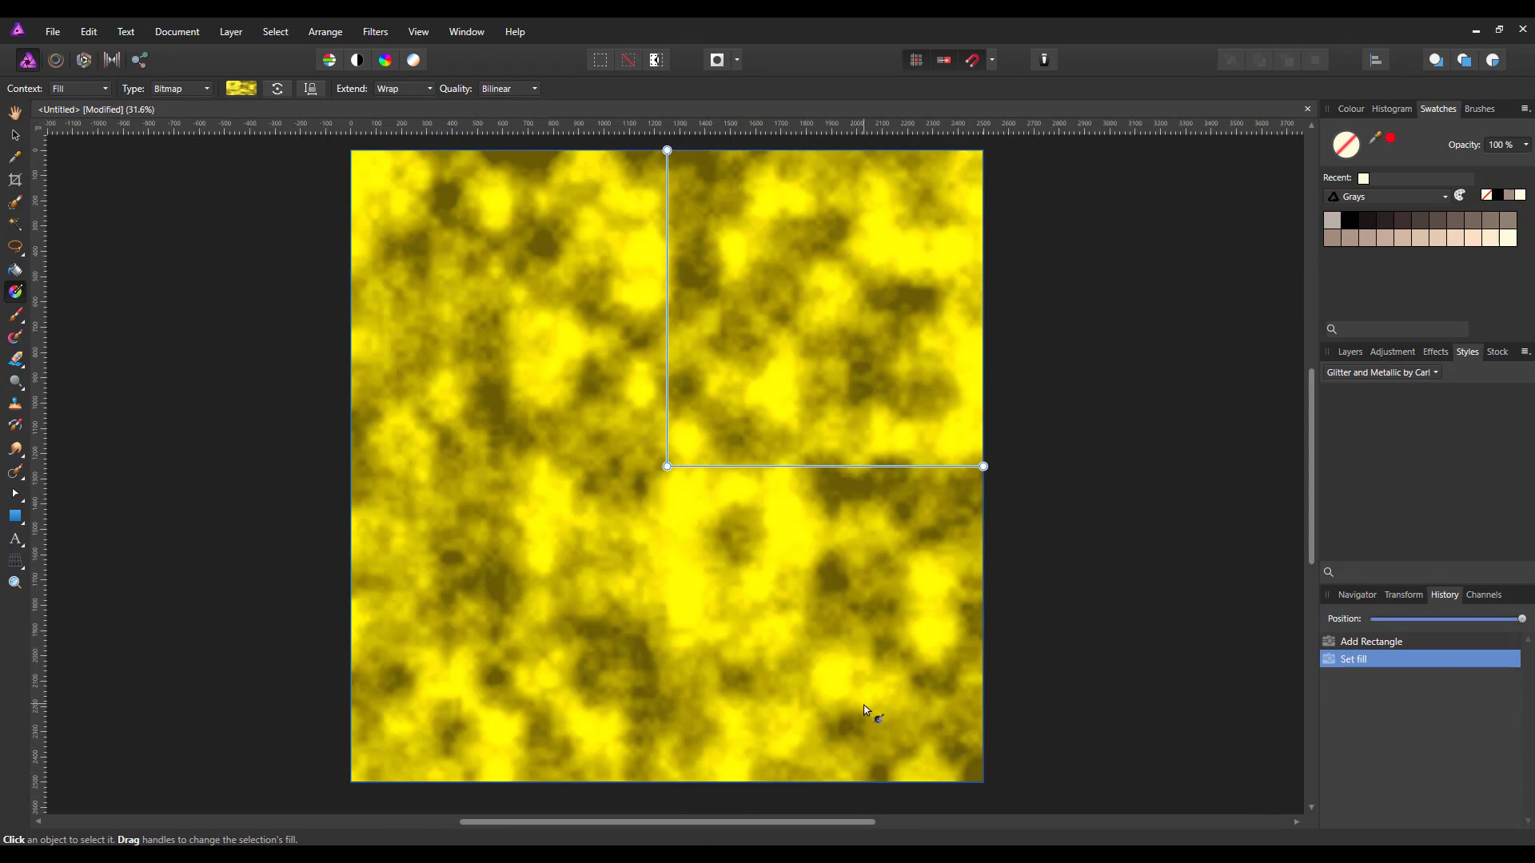
right_click(639, 524)
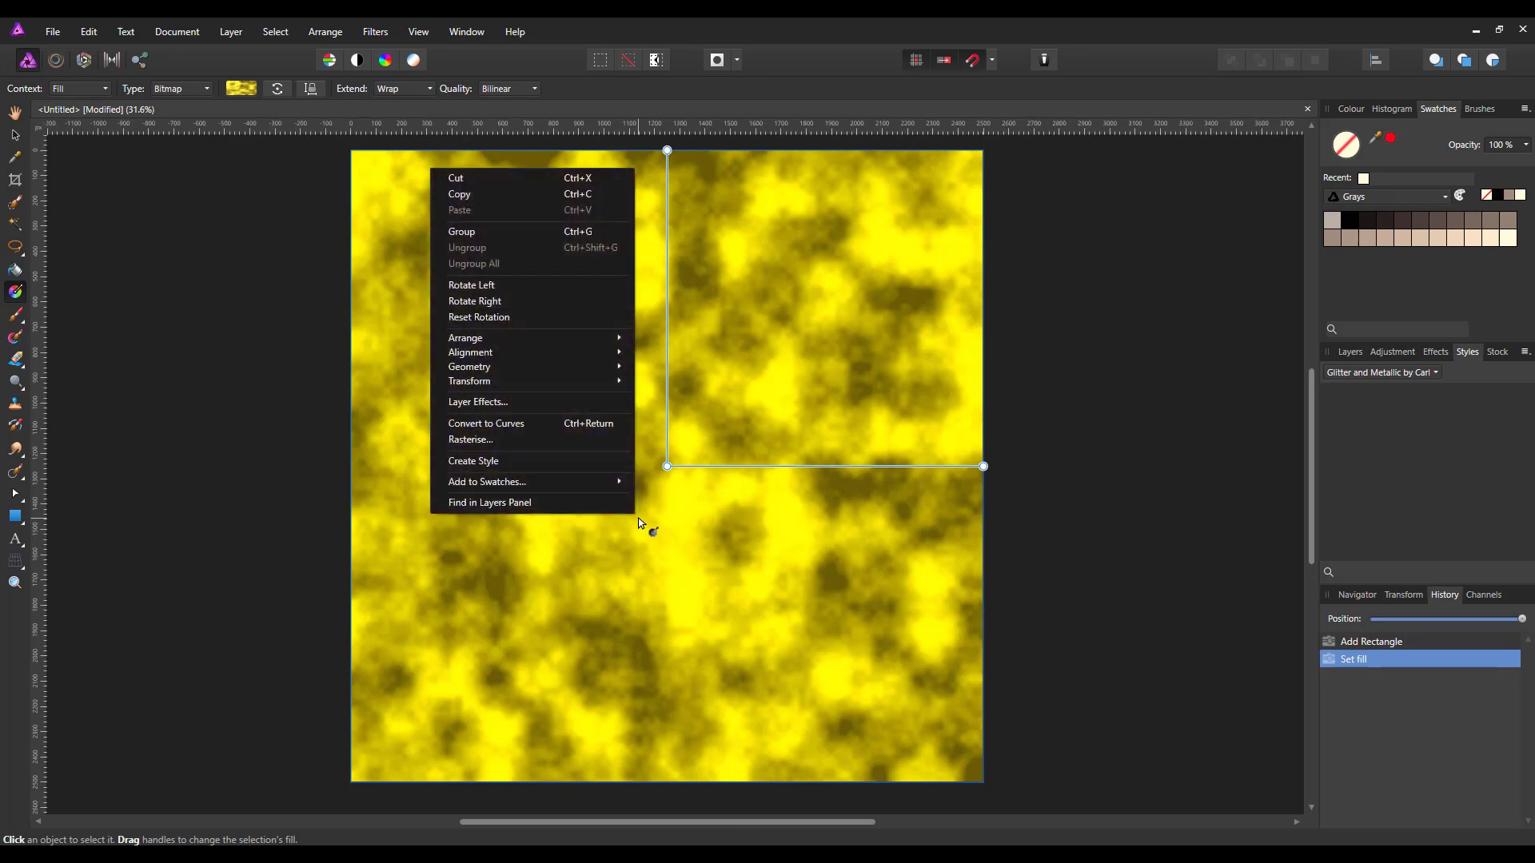
click(481, 463)
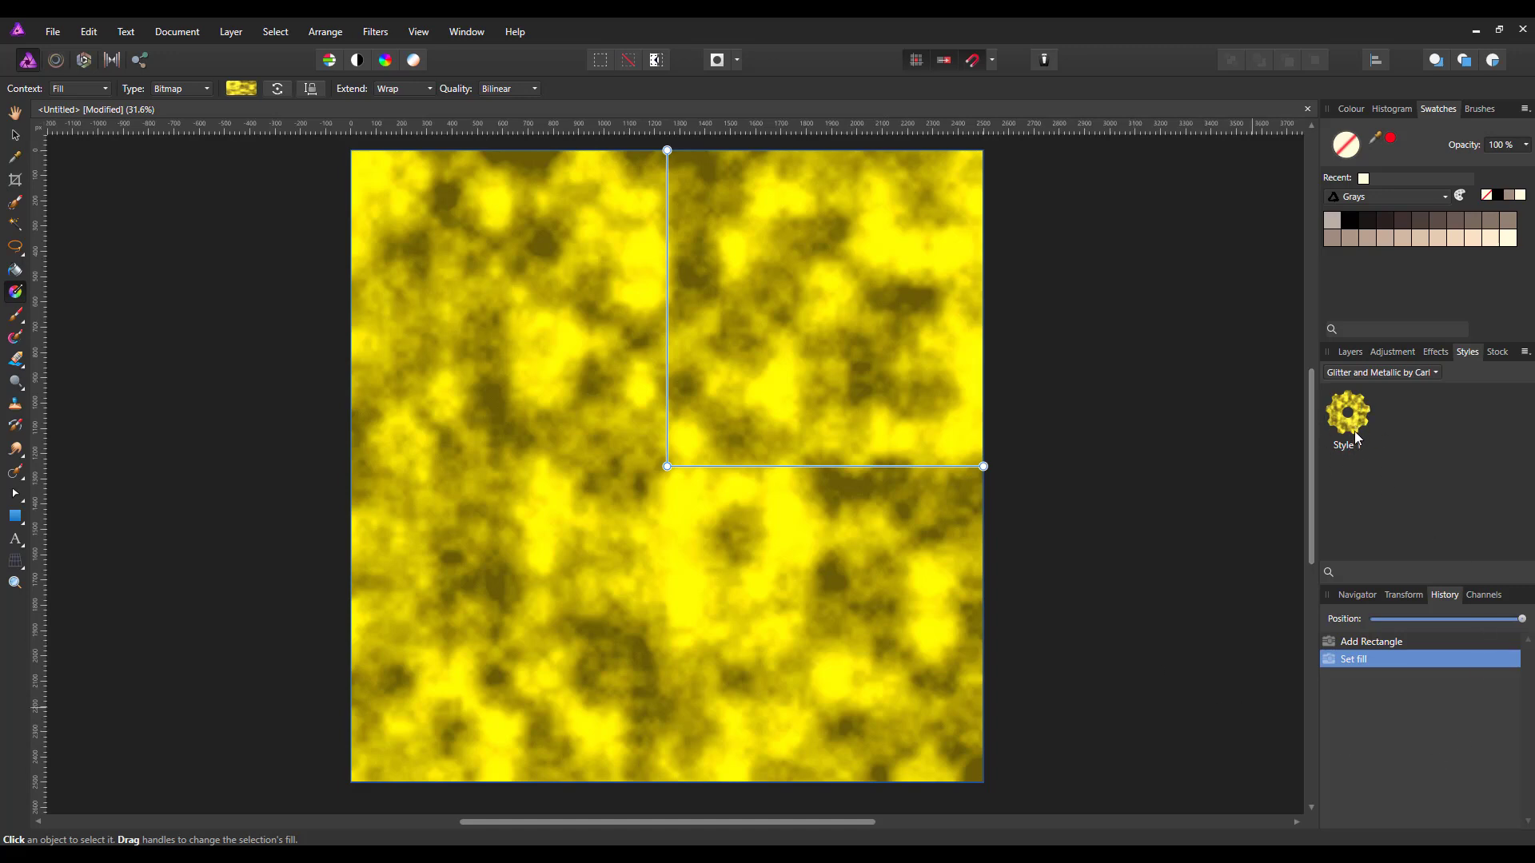
Replace the rectangle's bitmap fill with Glitter-02.jpg and create a style from it
click(206, 89)
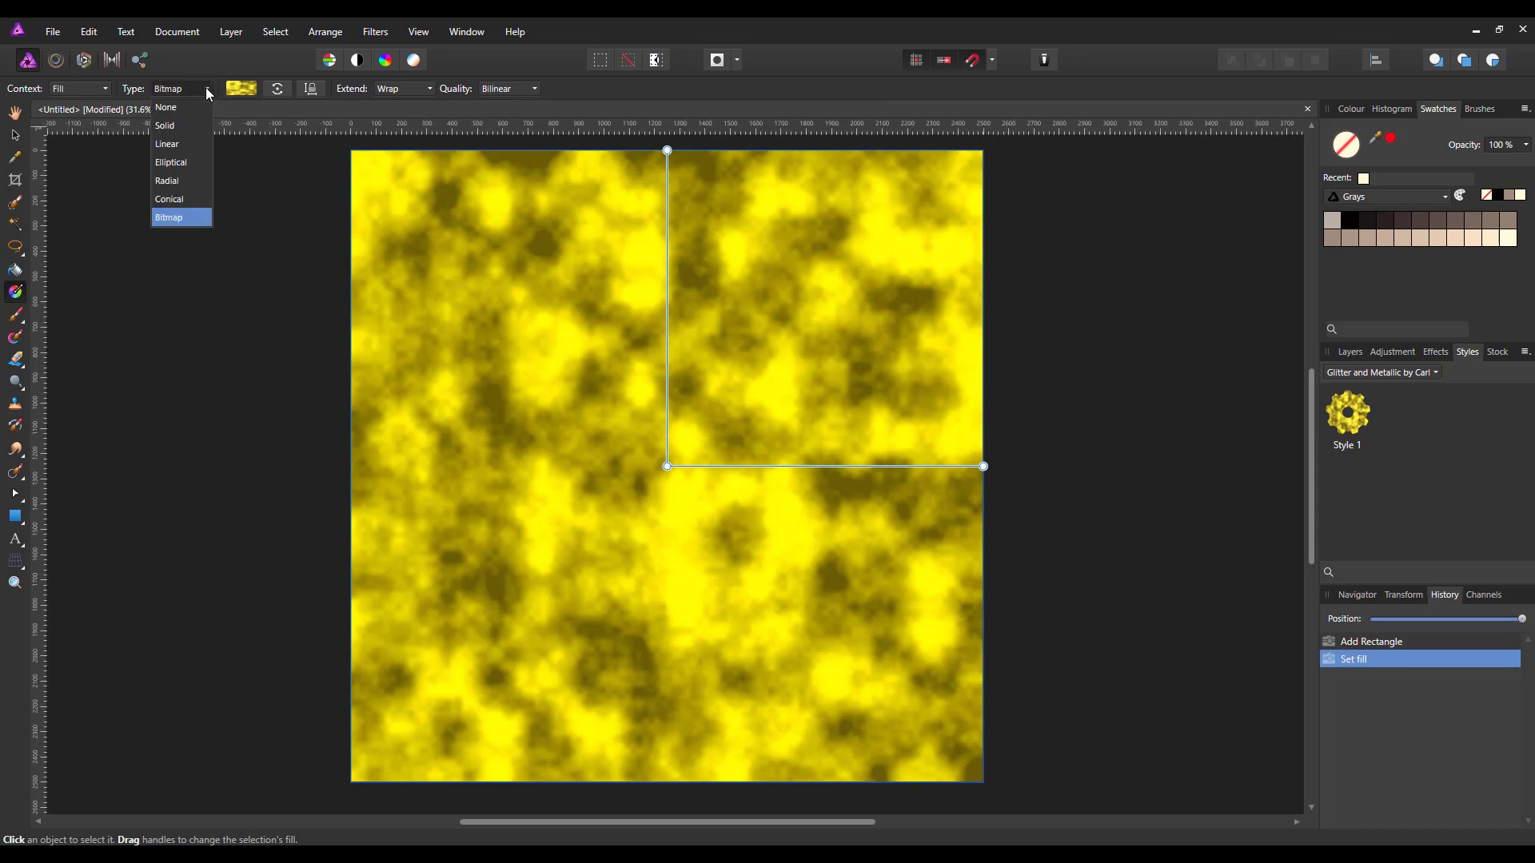
click(168, 218)
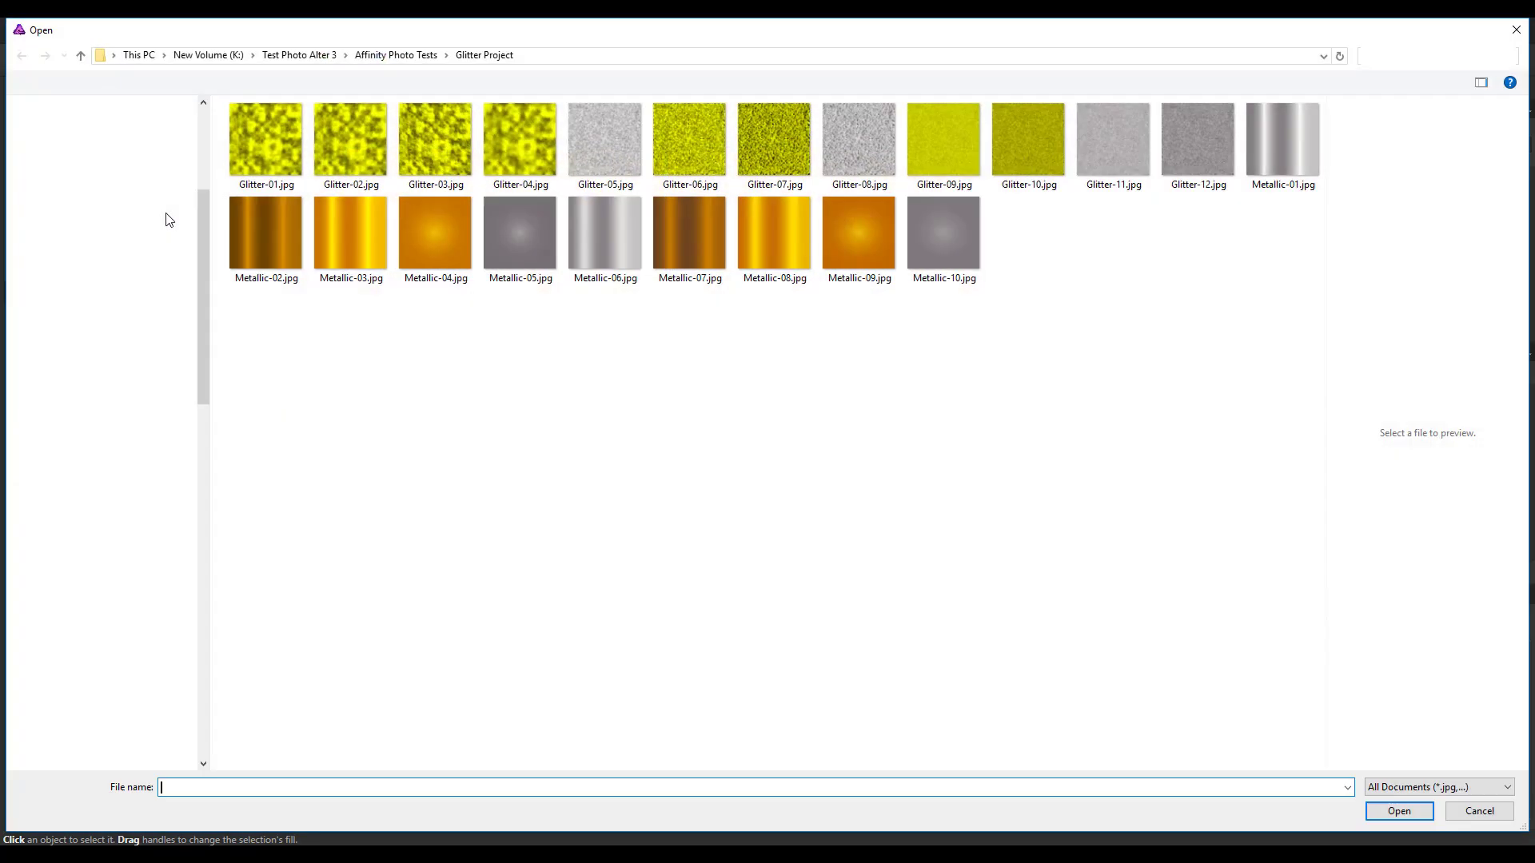
click(353, 148)
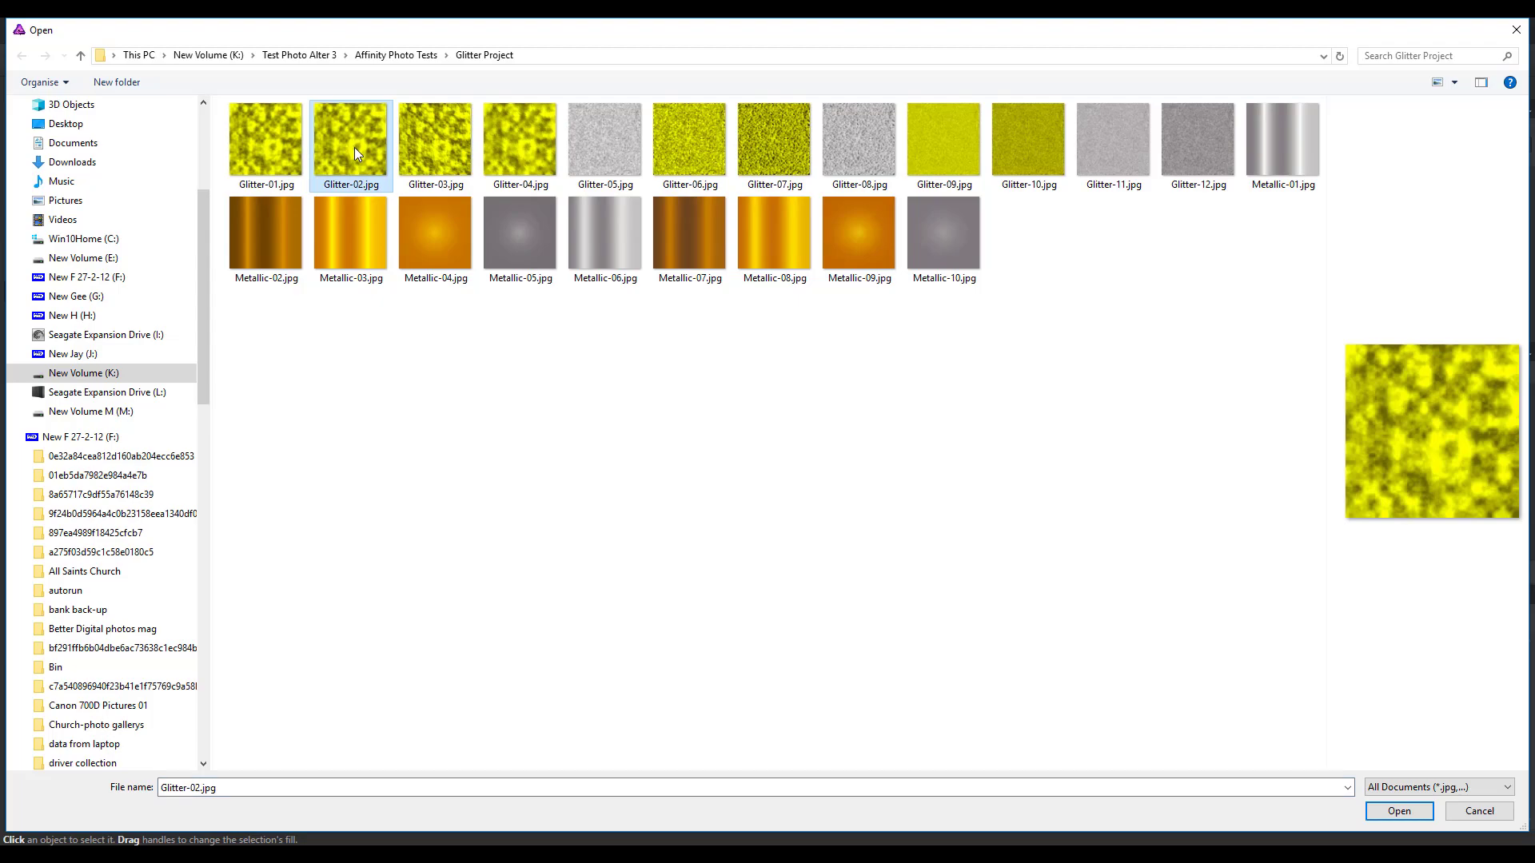
click(1404, 806)
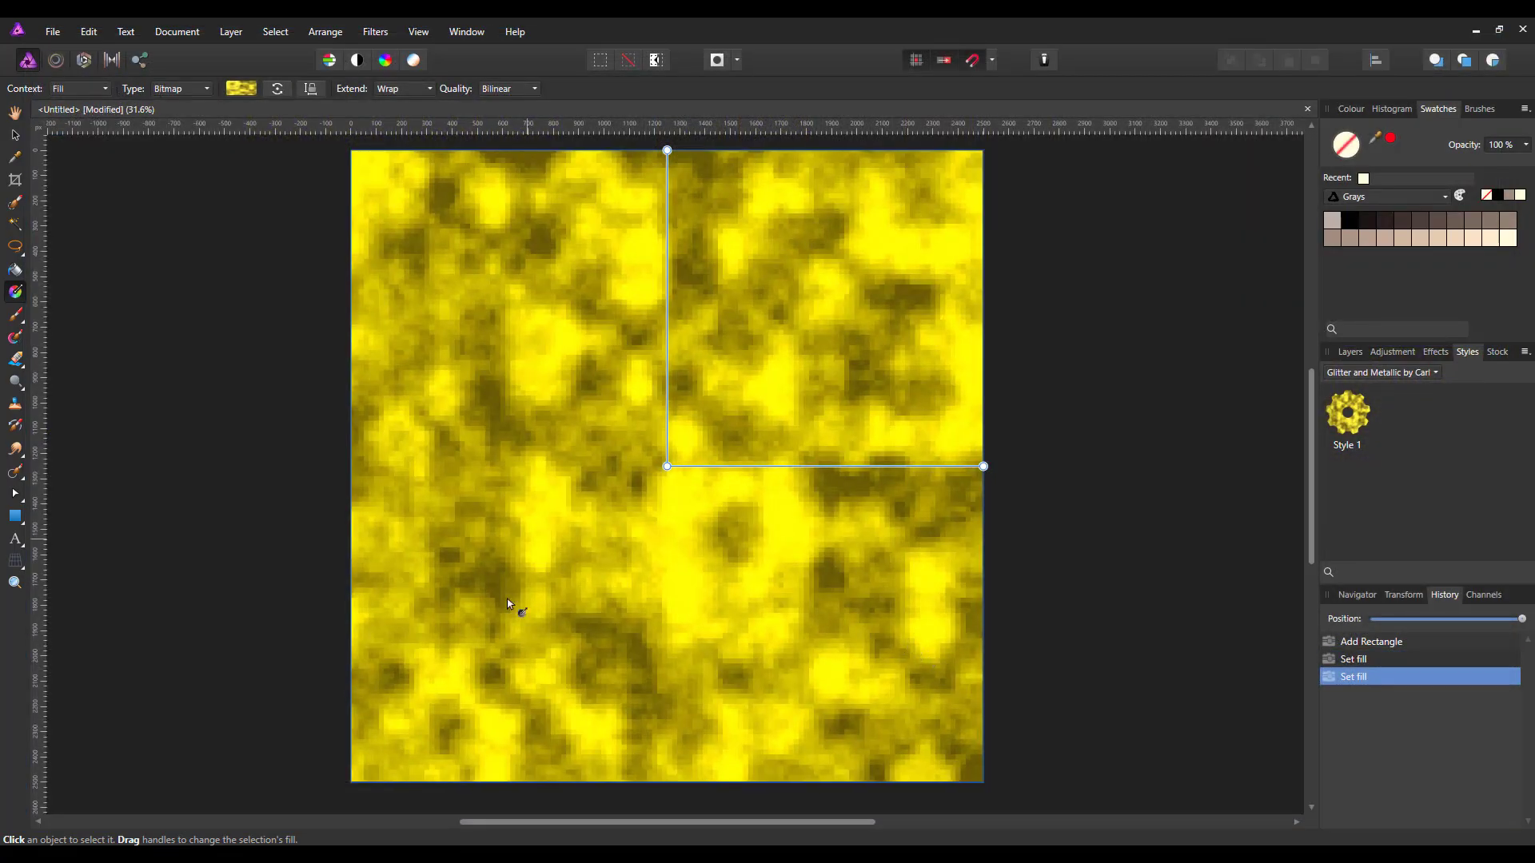
right_click(556, 550)
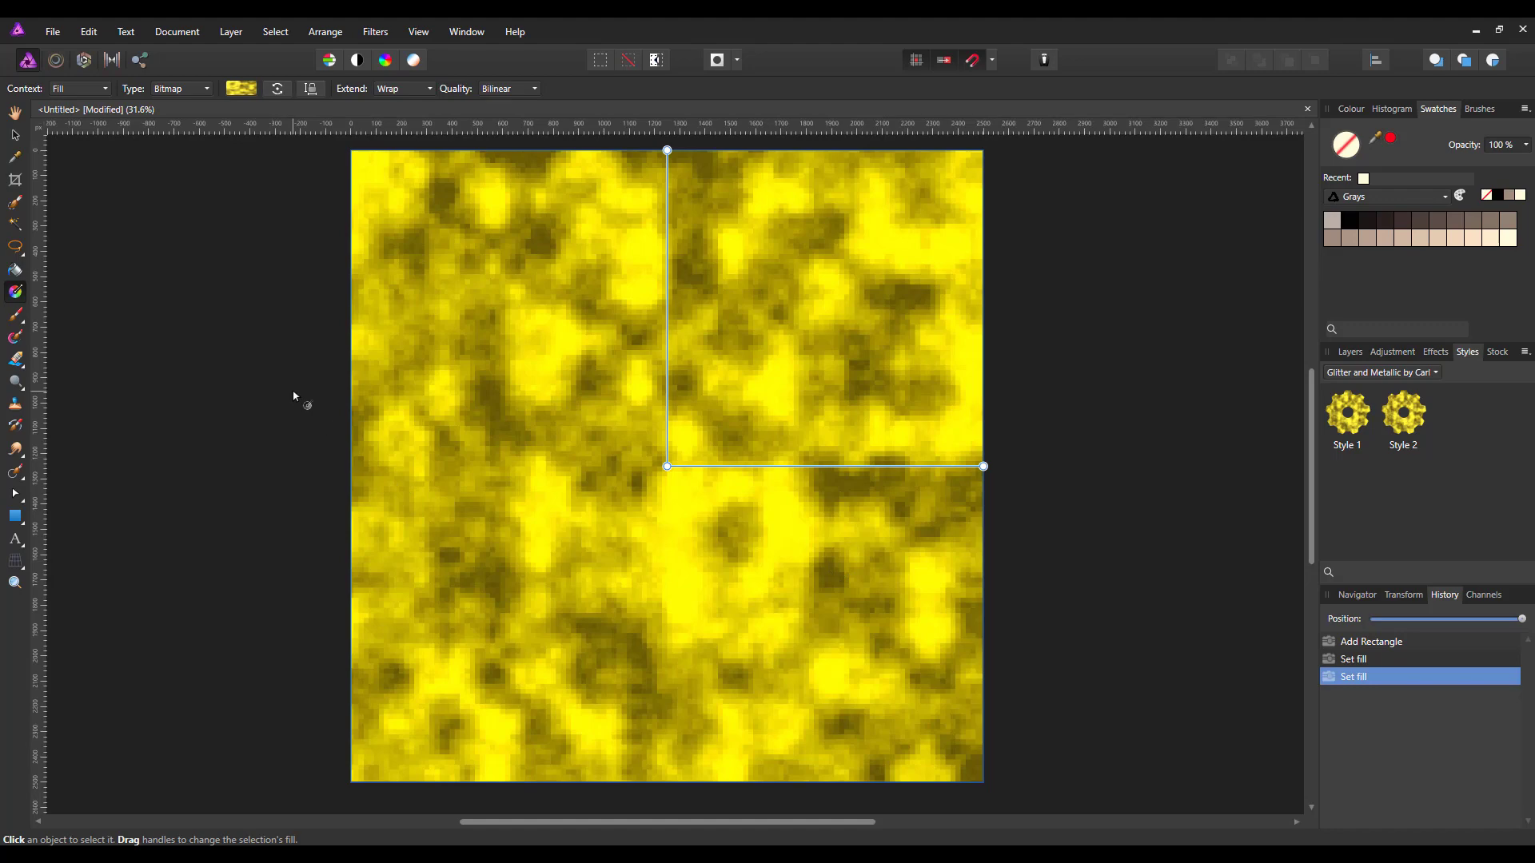
Change the rectangle's bitmap fill to Glitter-03.jpg and create a style from it
click(204, 88)
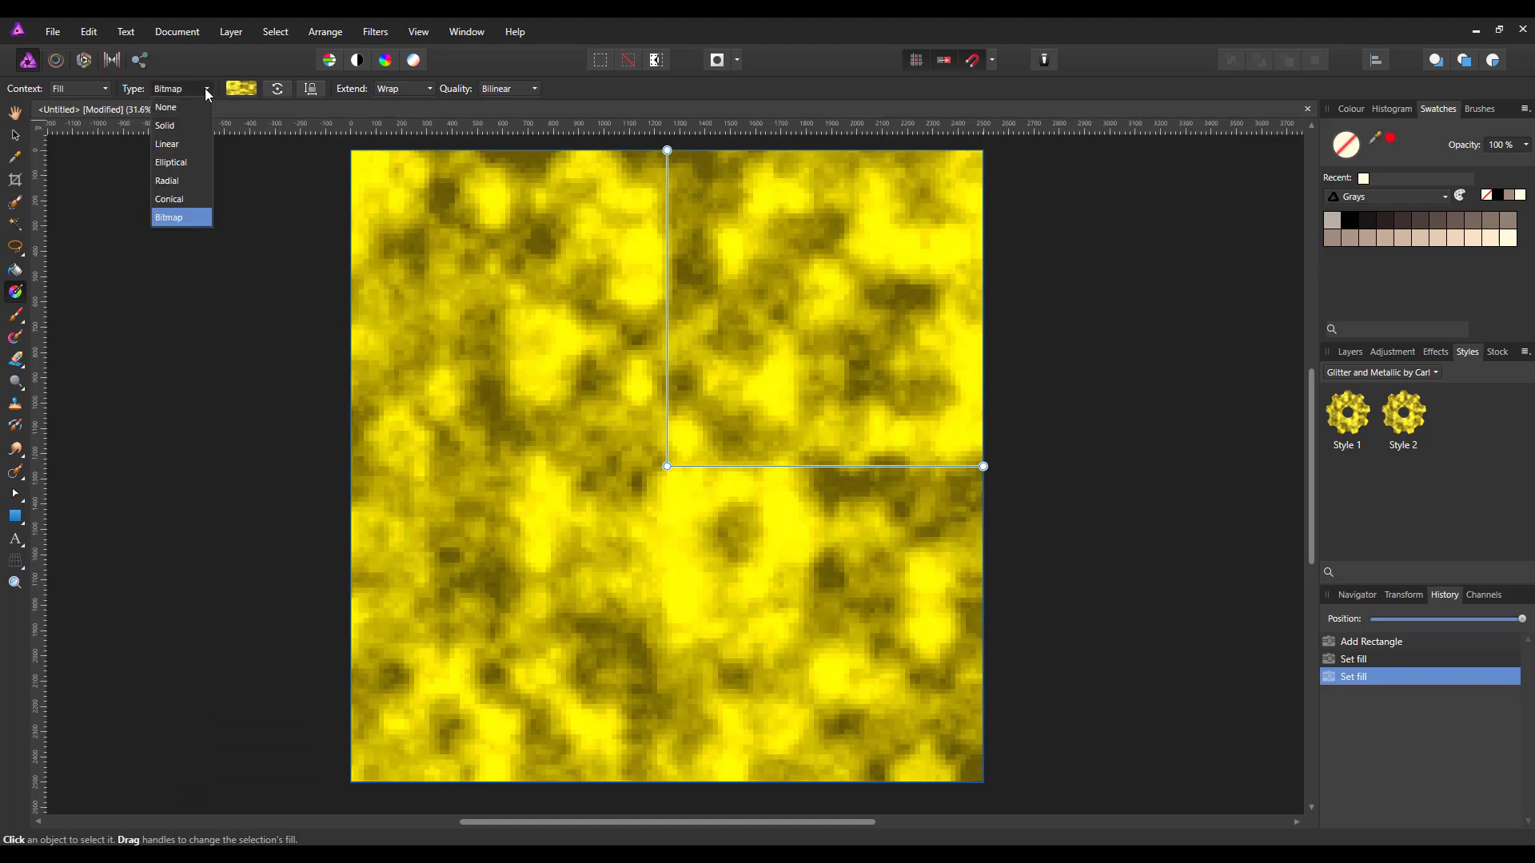
click(176, 215)
click(435, 156)
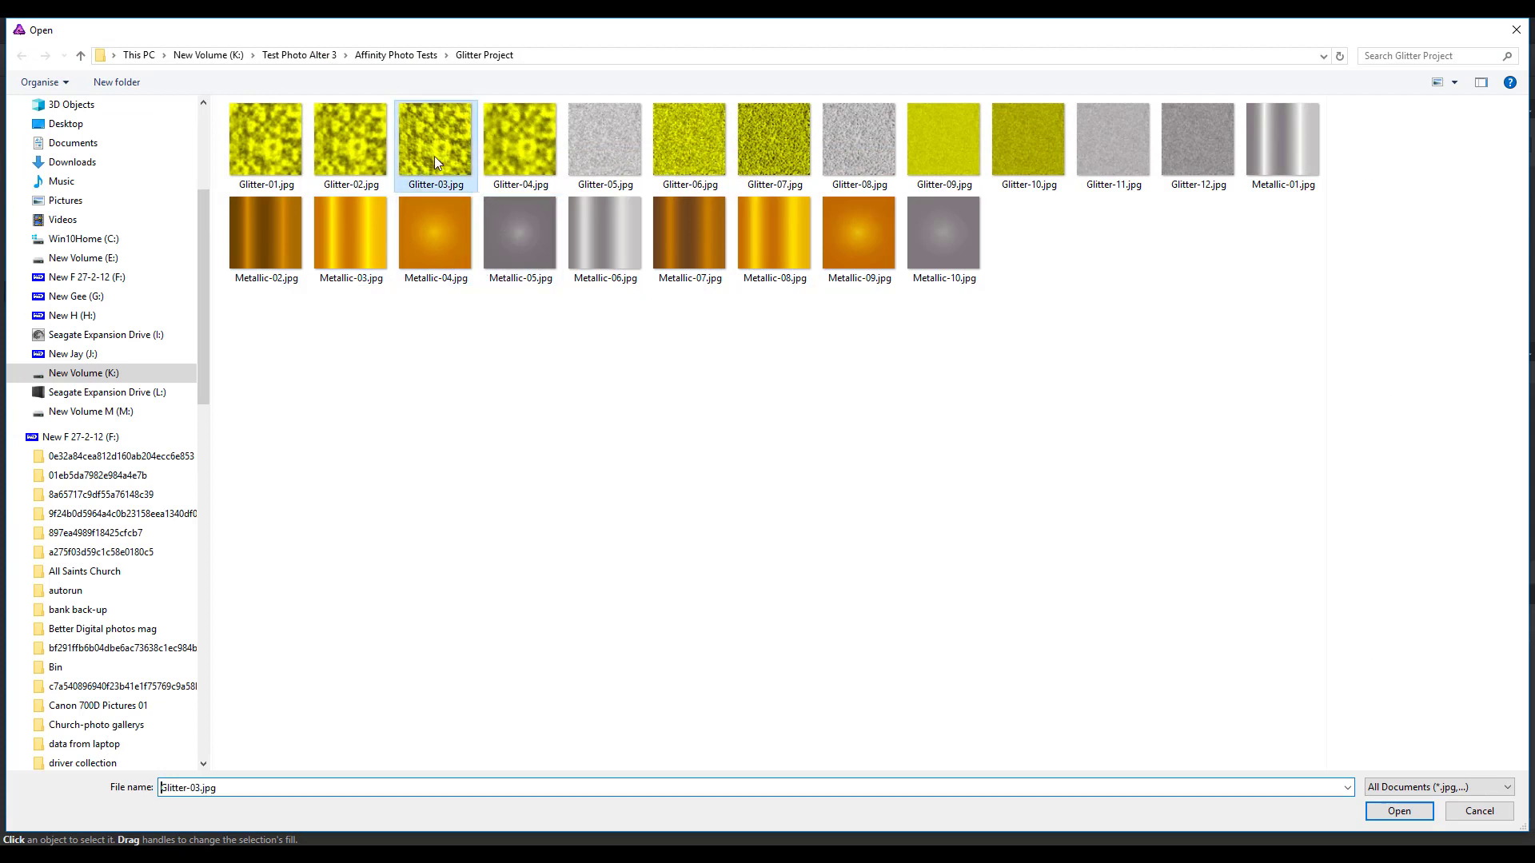
click(1399, 811)
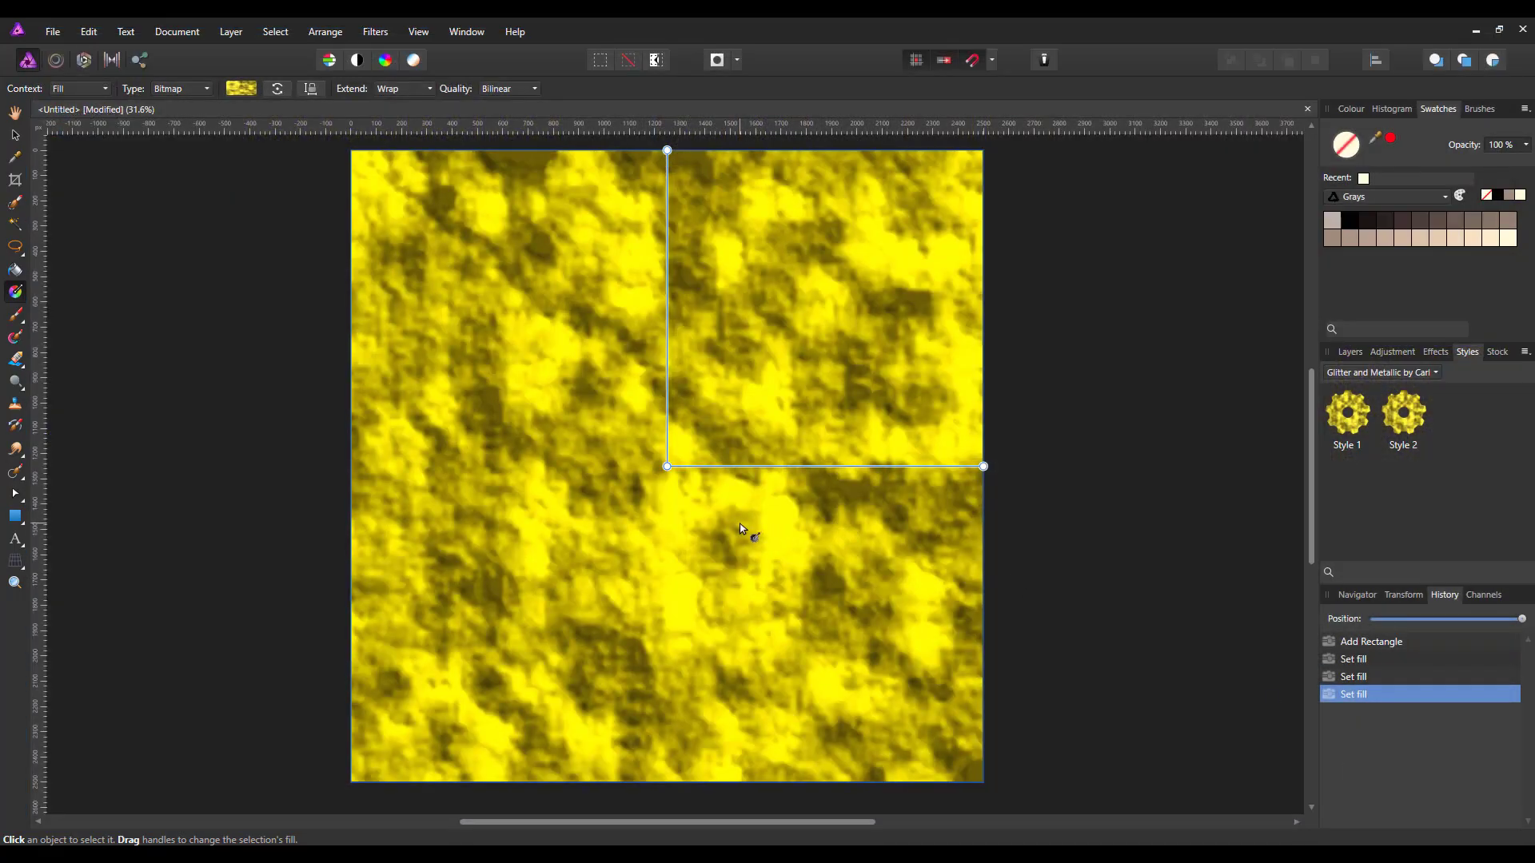
right_click(544, 494)
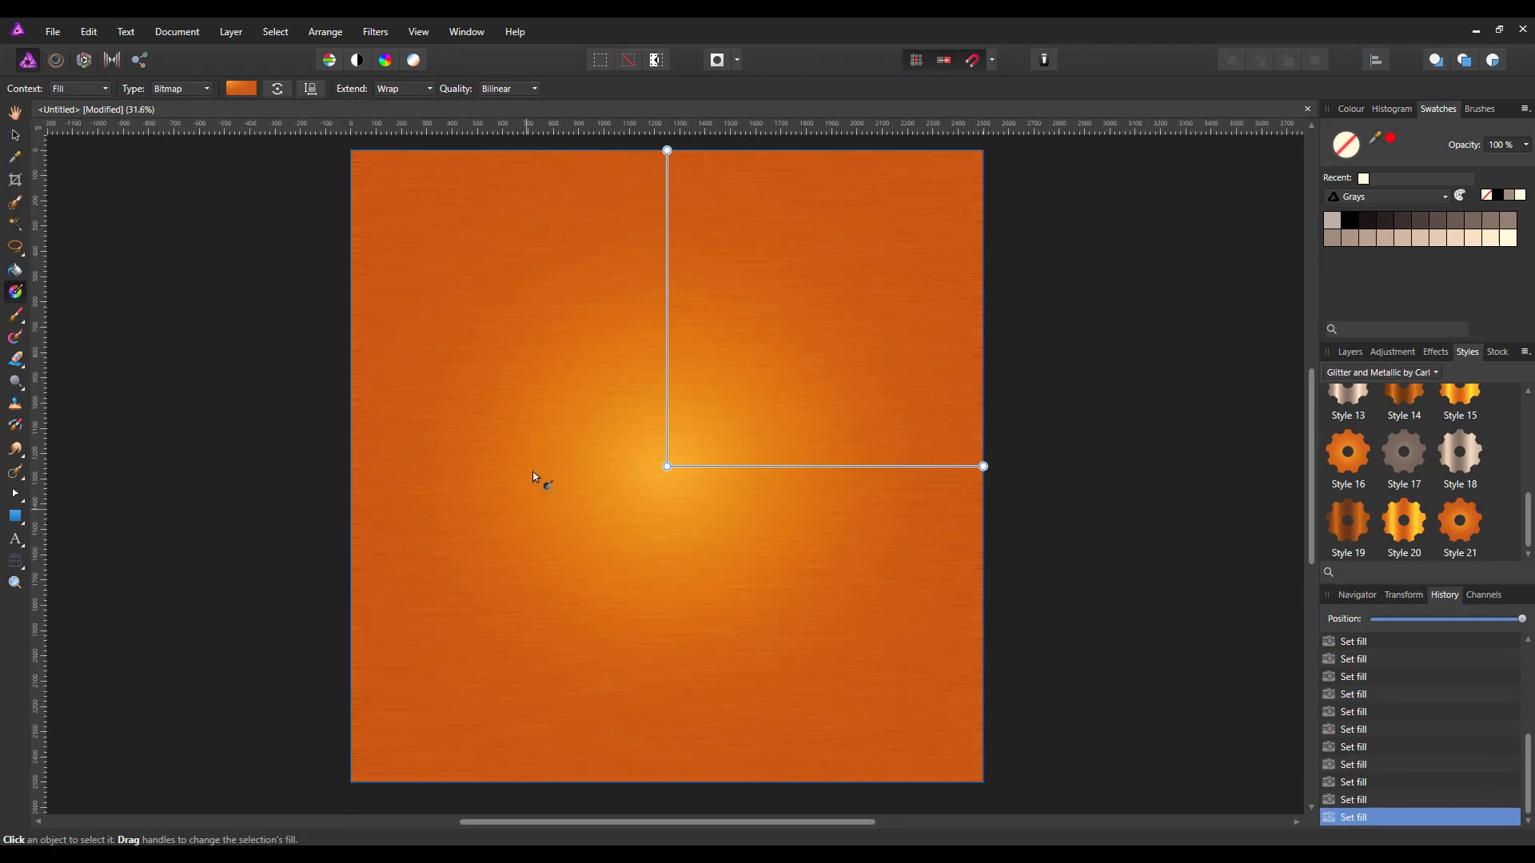
Set the rectangle's bitmap fill to Metallic-10.jpg and create a style from it
click(208, 90)
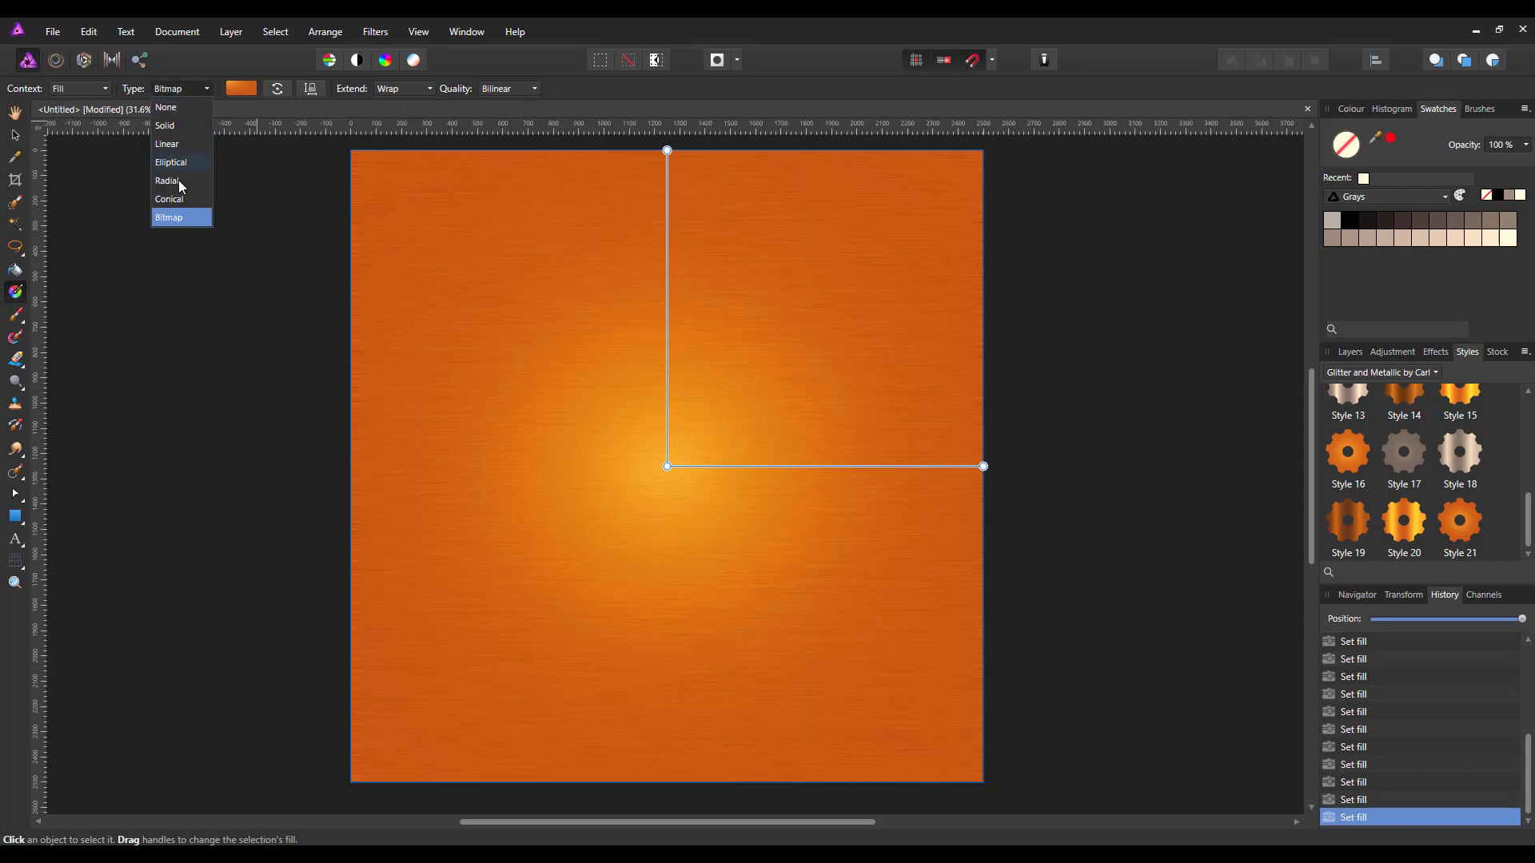
click(169, 219)
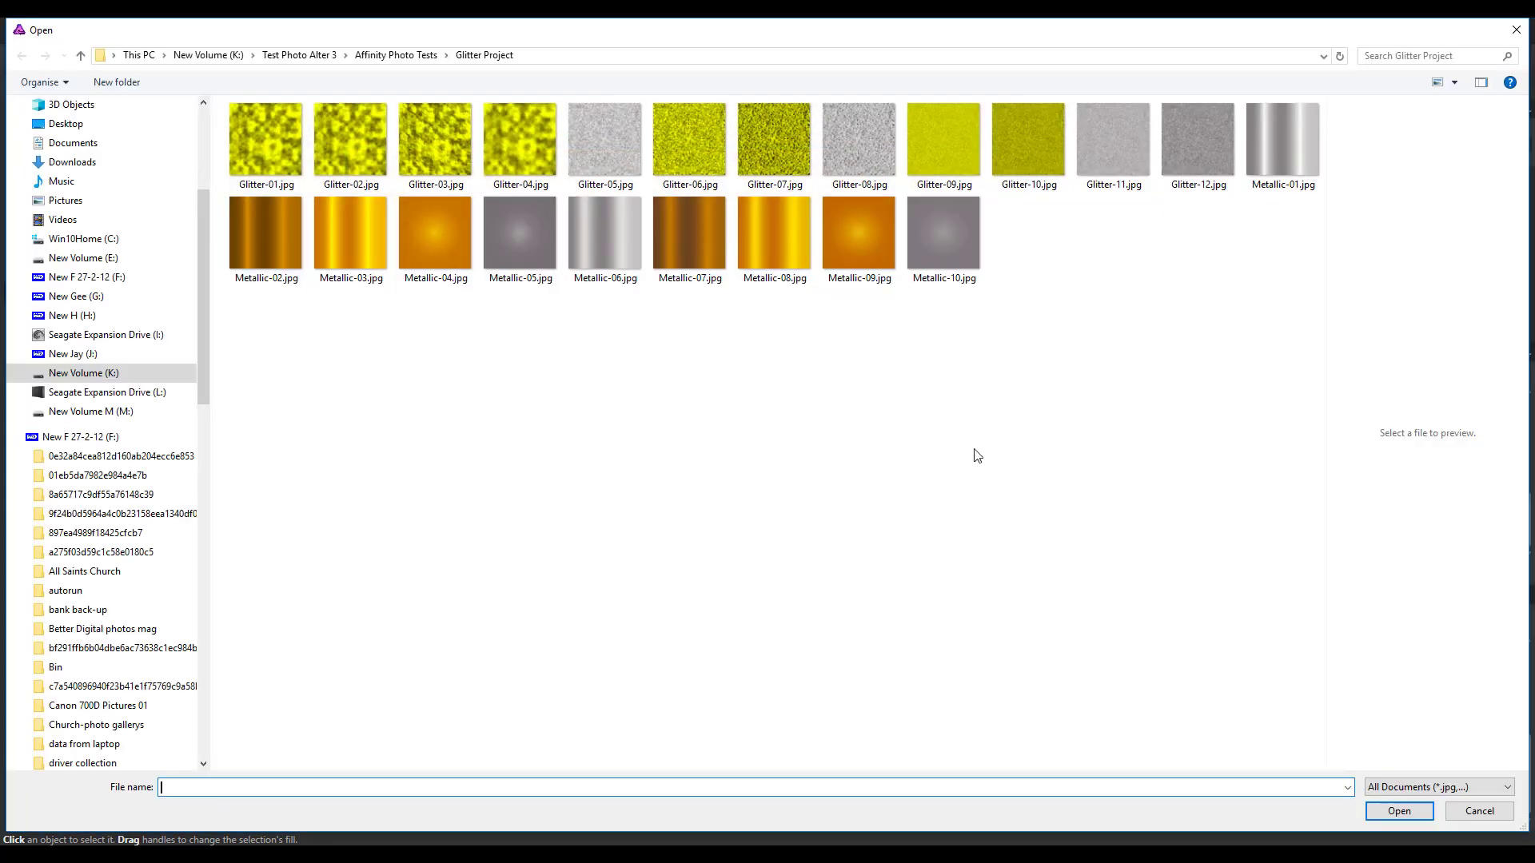
click(934, 229)
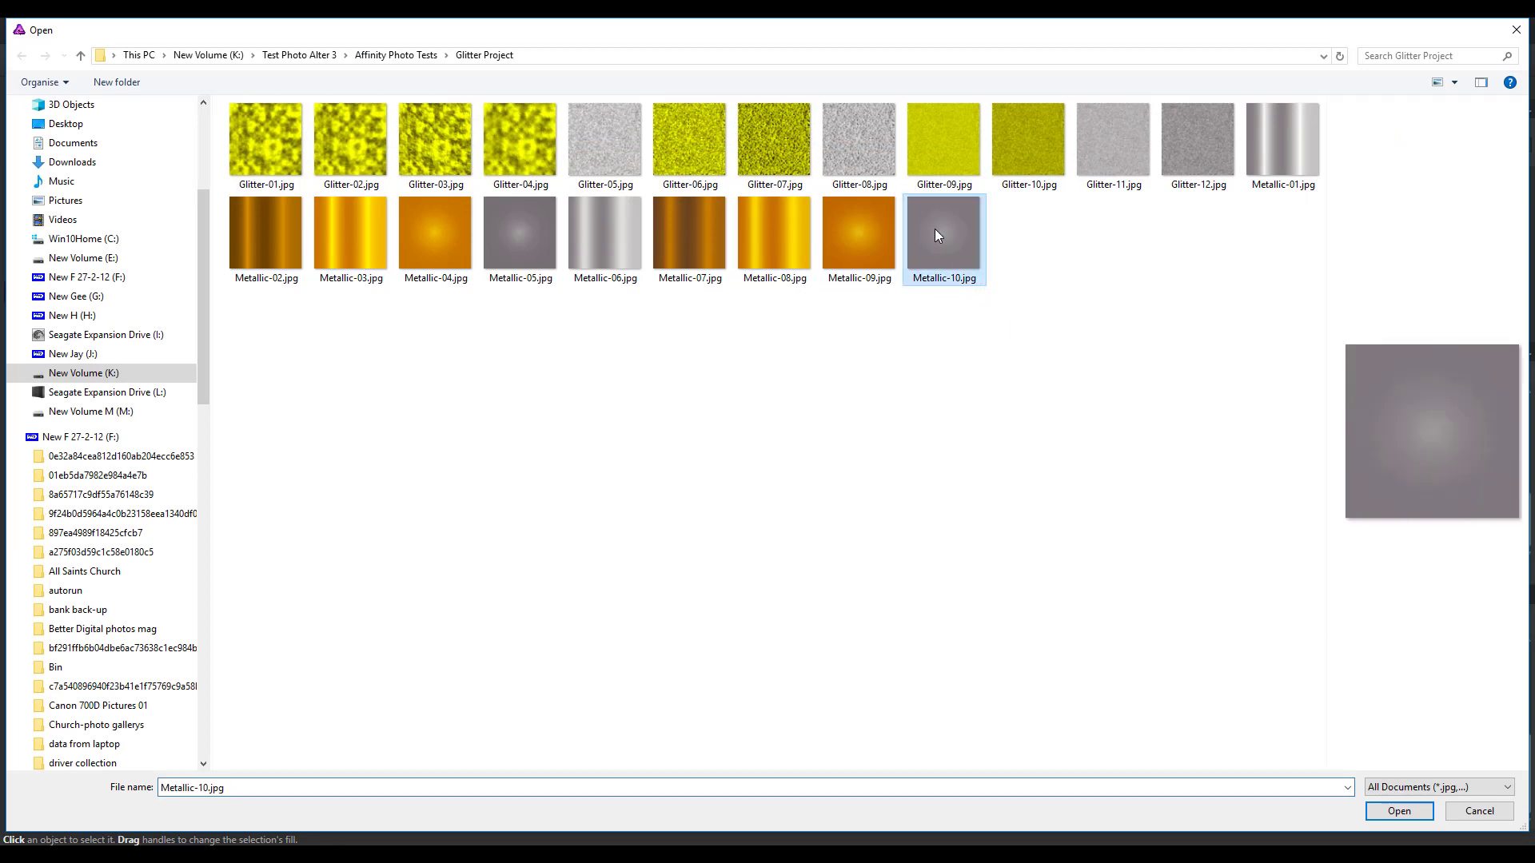
click(1396, 813)
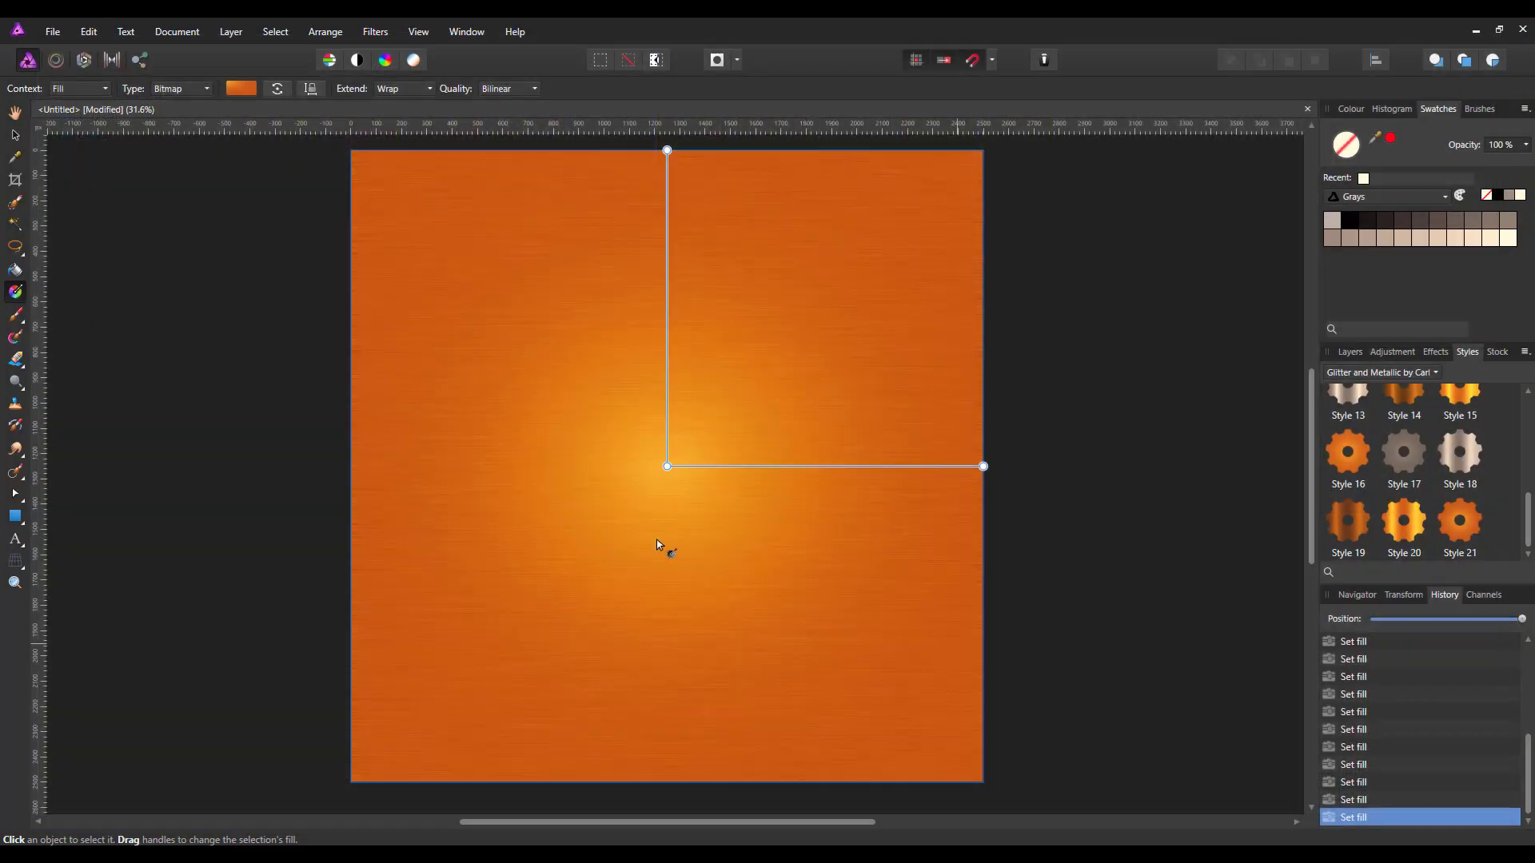
right_click(508, 402)
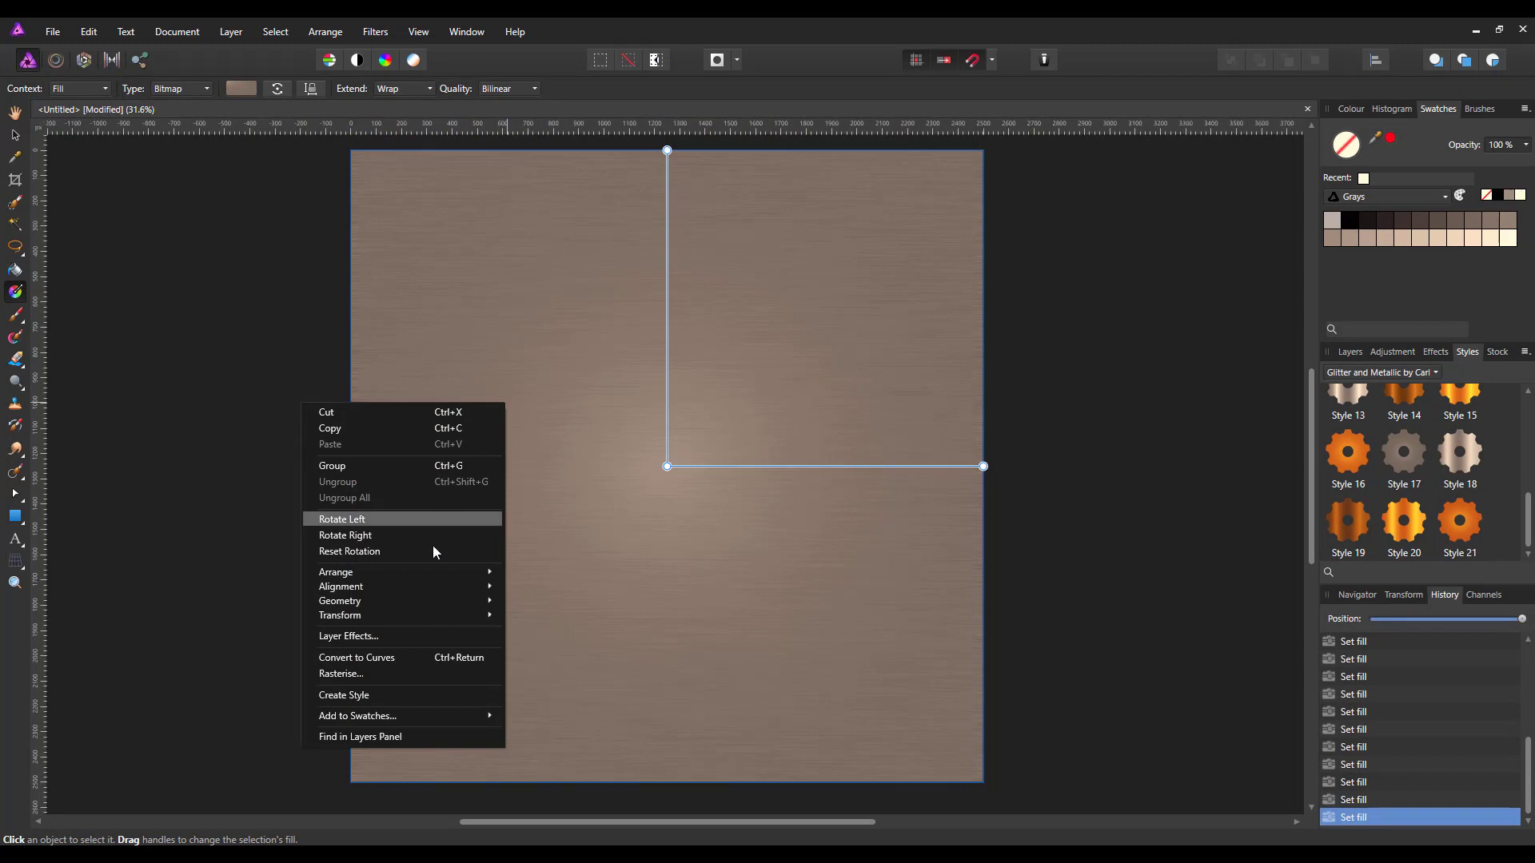
click(372, 694)
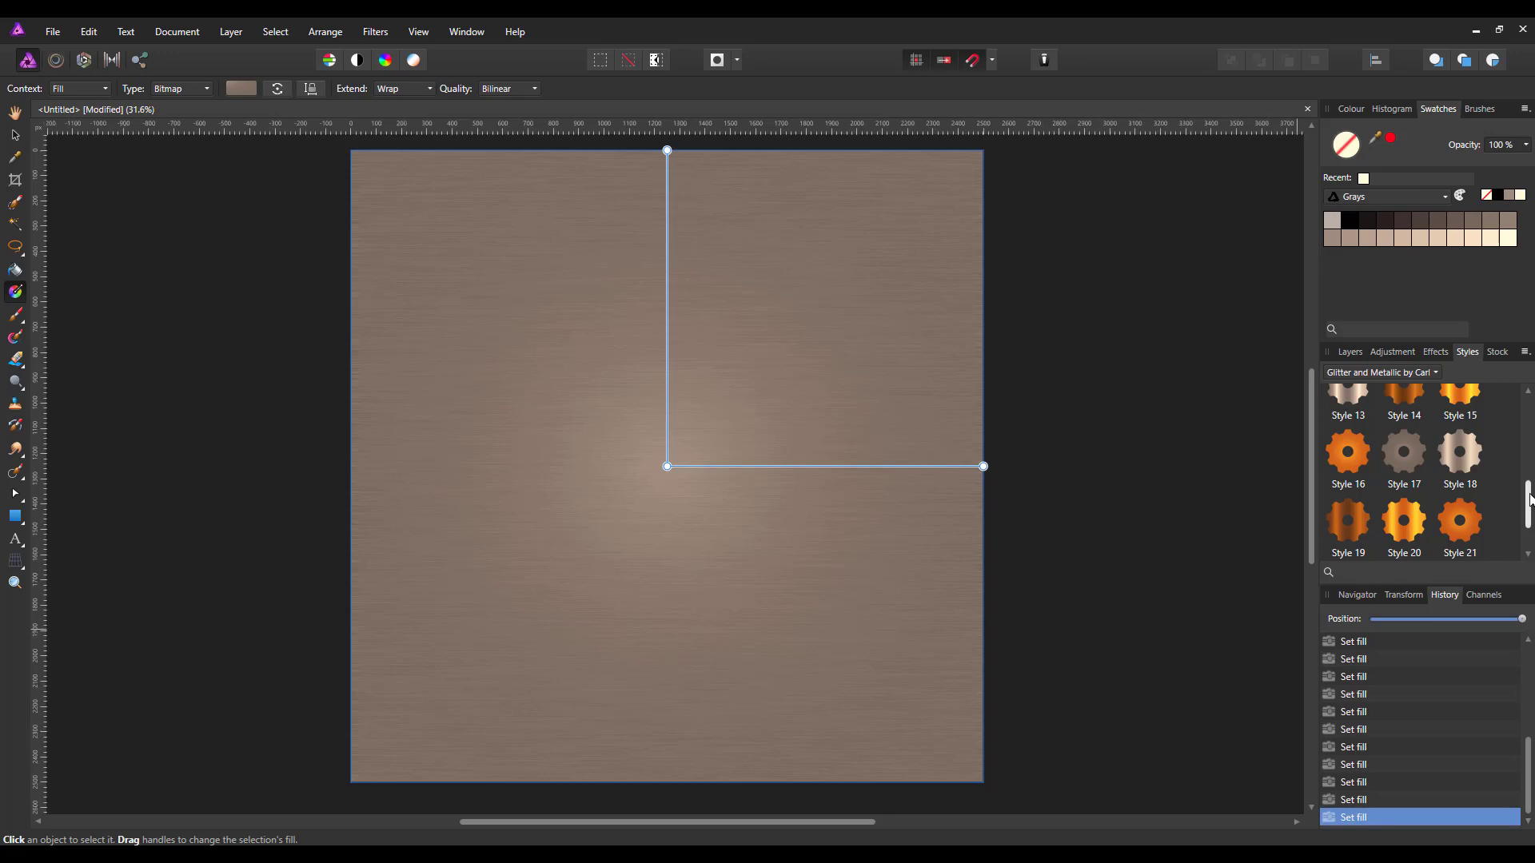
Close the untitled texture document without saving the changes
drag(1531, 505, 1530, 528)
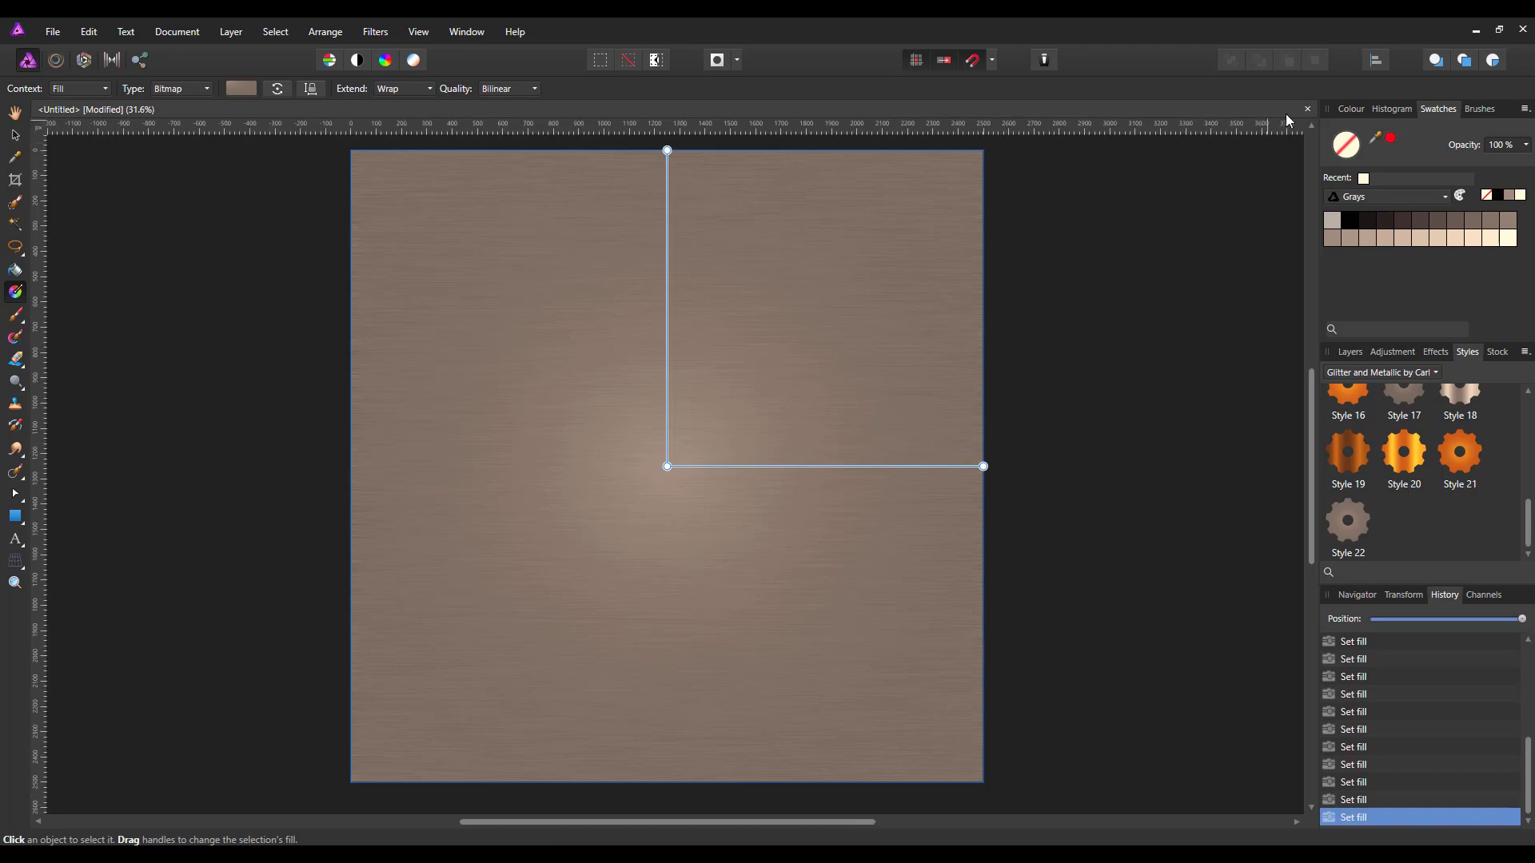
click(1308, 109)
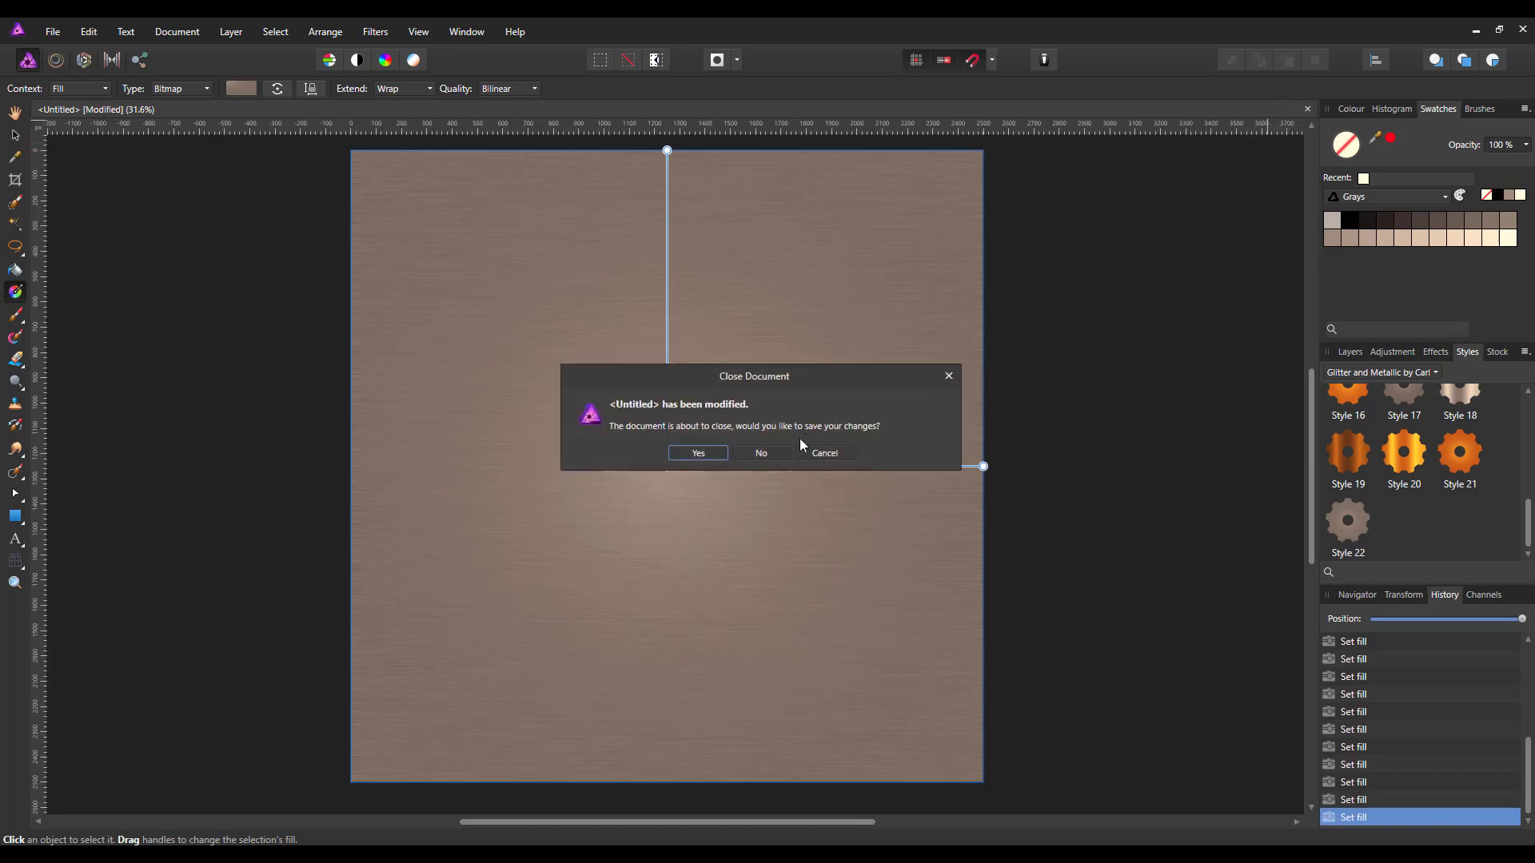
click(769, 452)
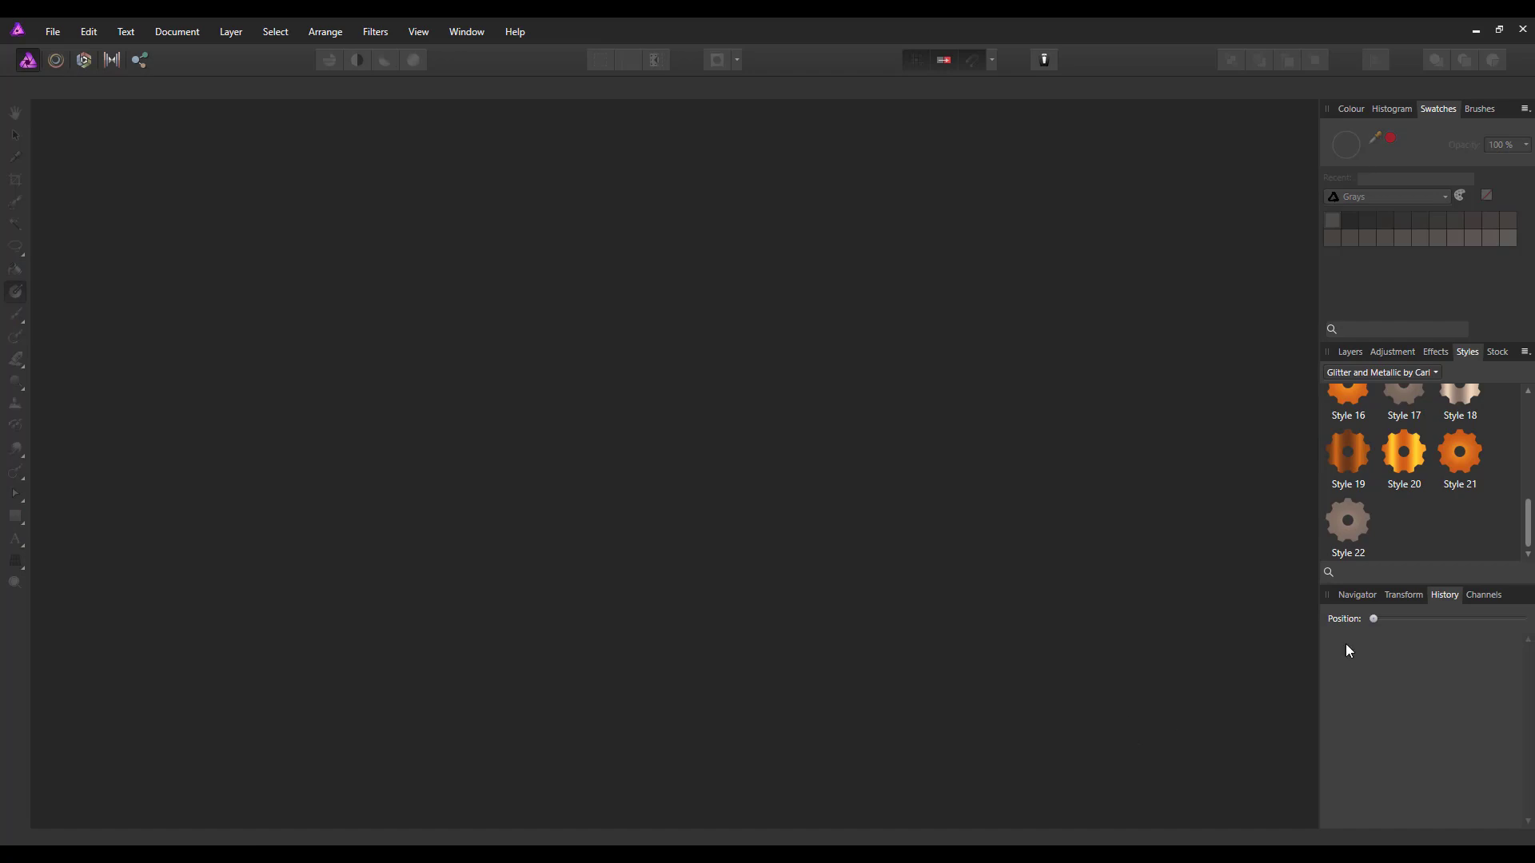
drag(1528, 520, 1532, 424)
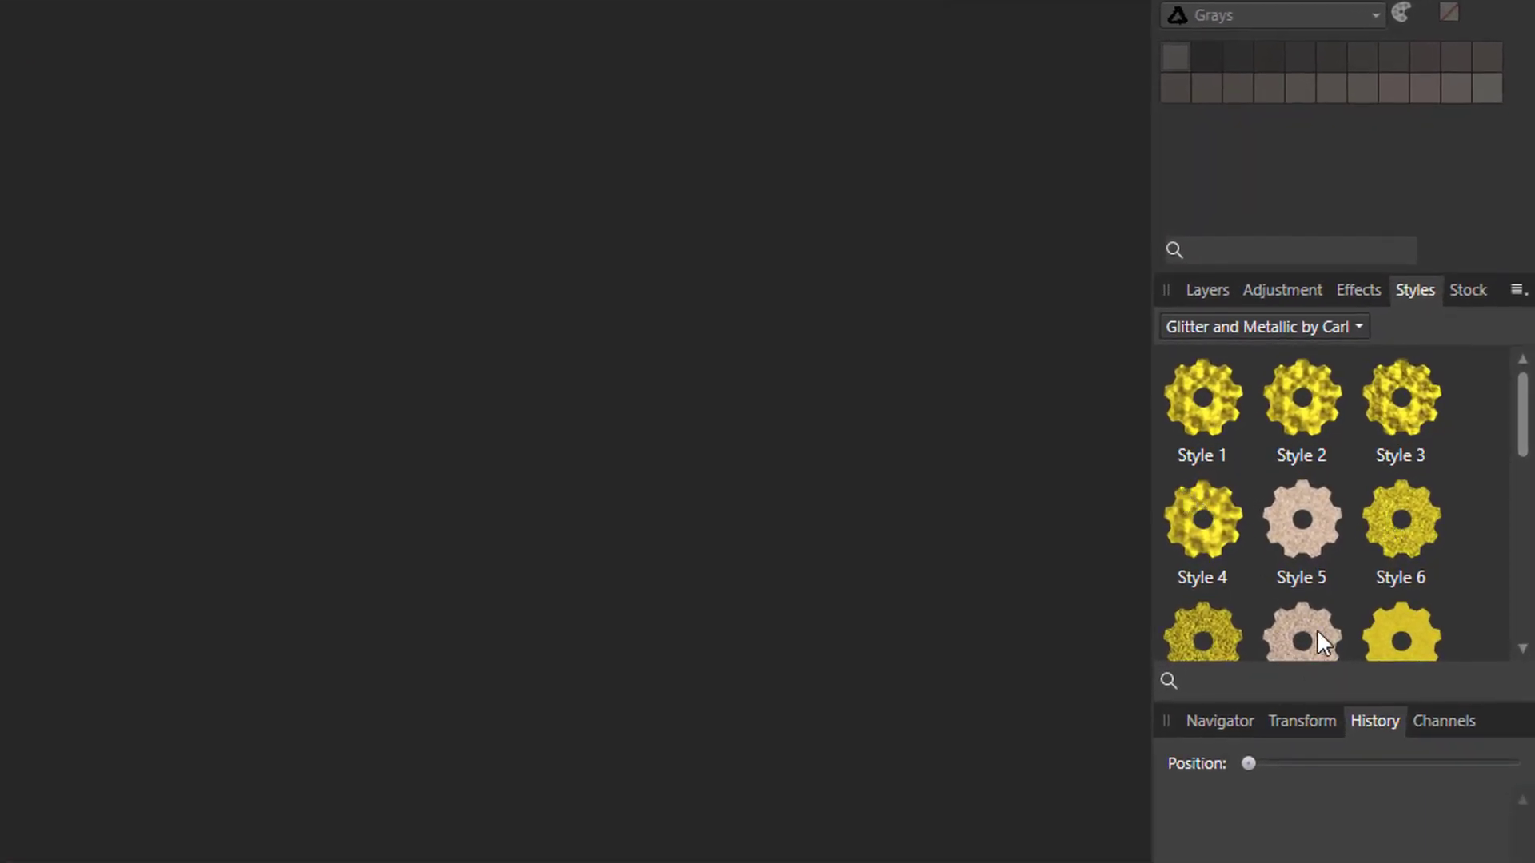
right_click(1201, 409)
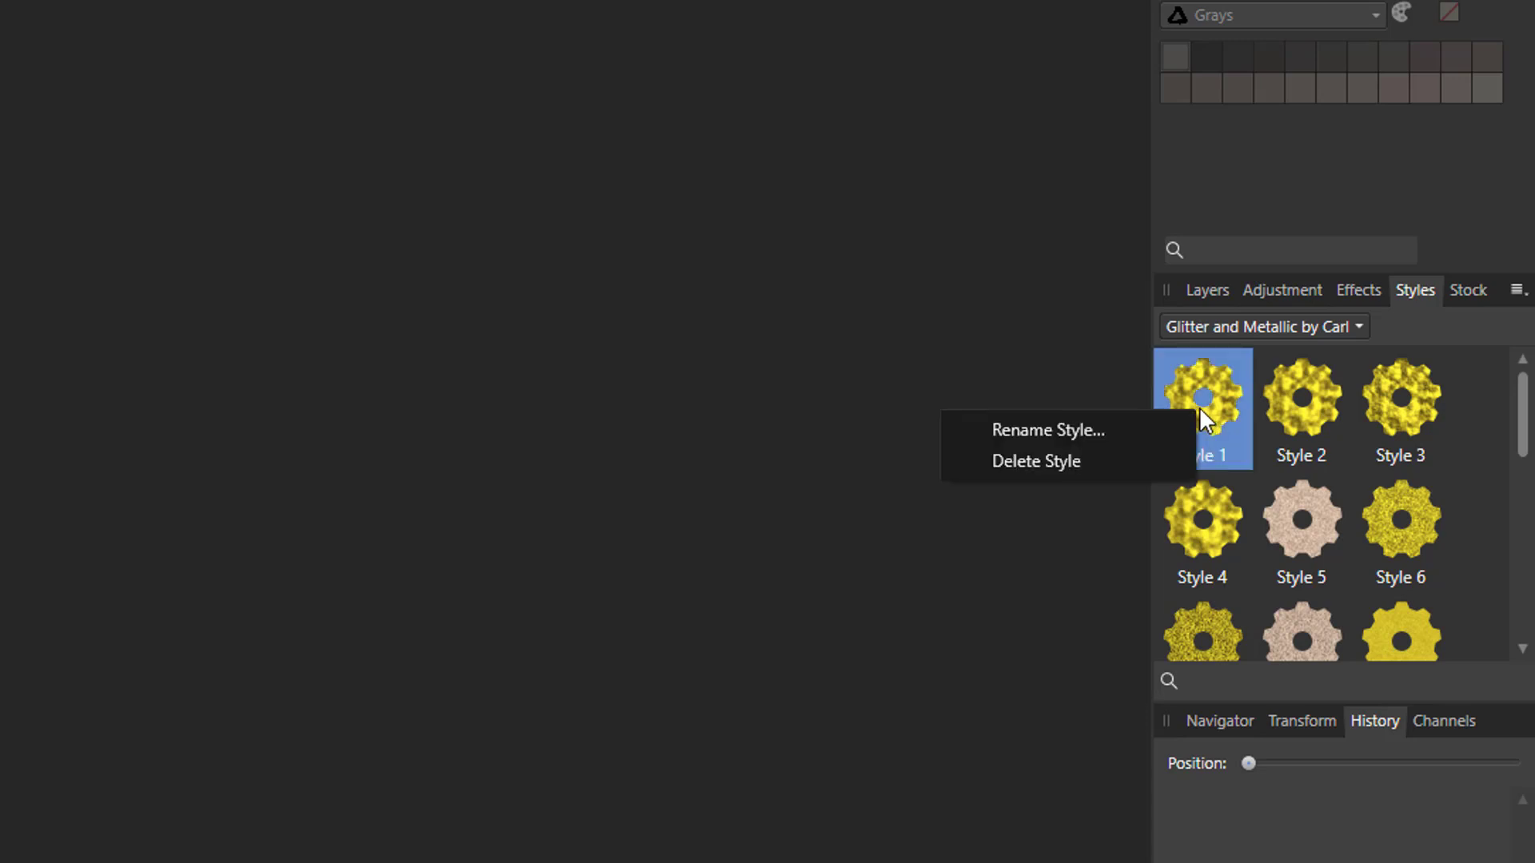
click(1072, 430)
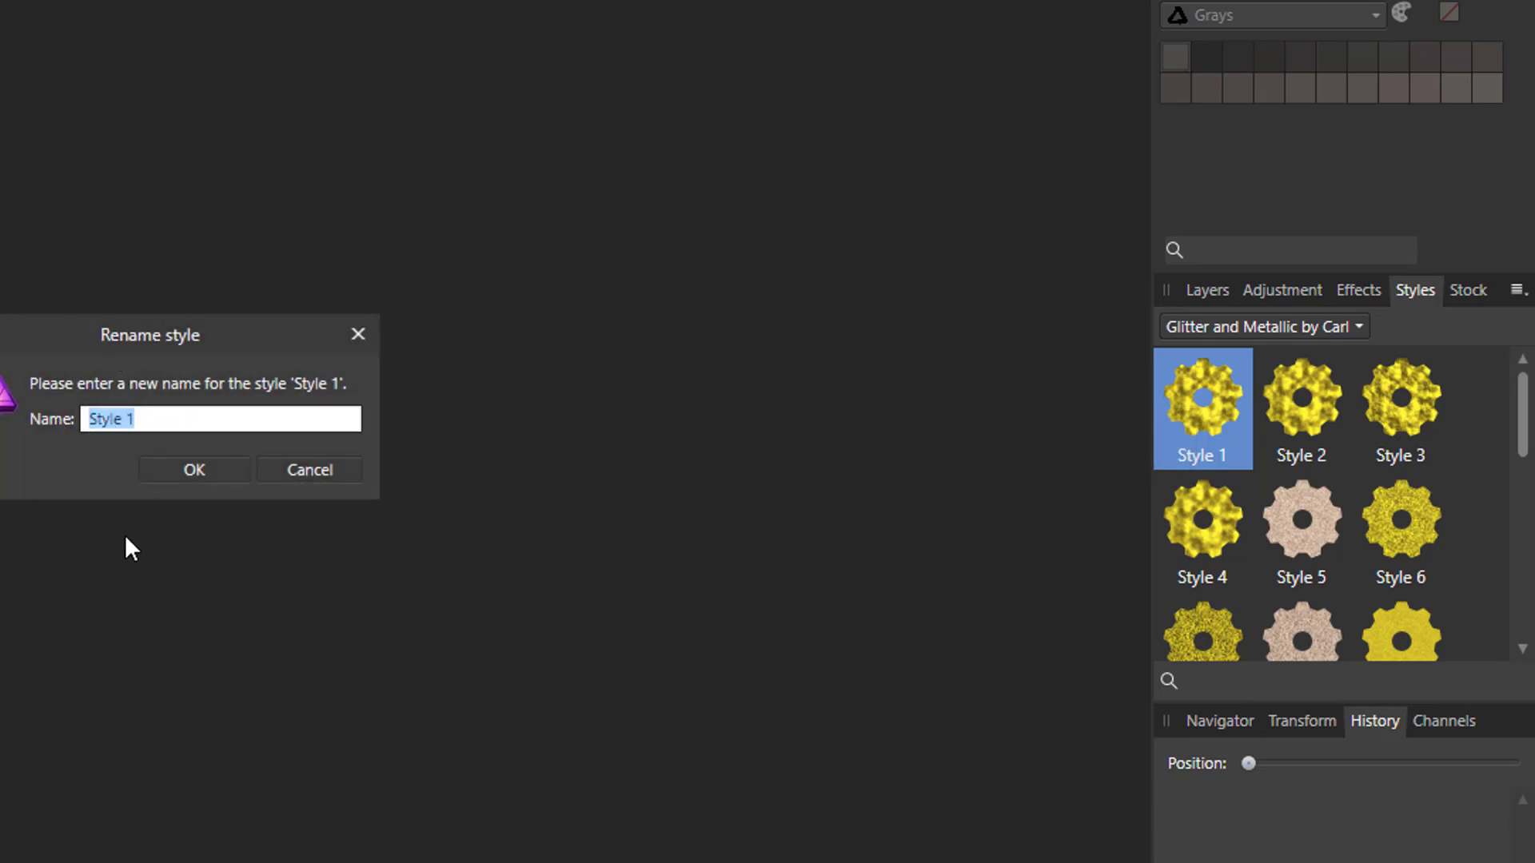
click(314, 470)
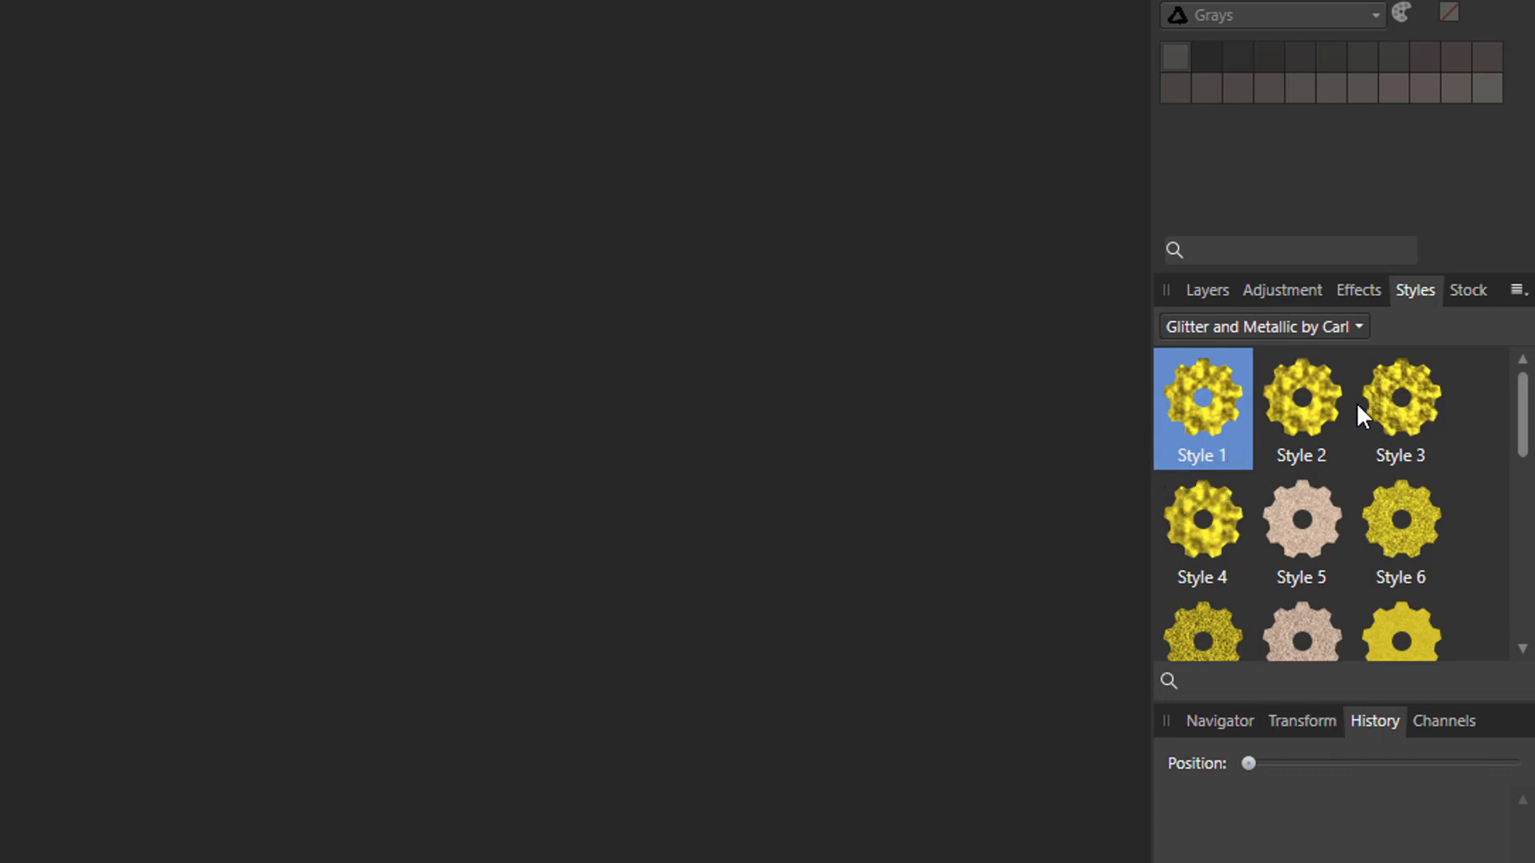
drag(1523, 399, 1525, 479)
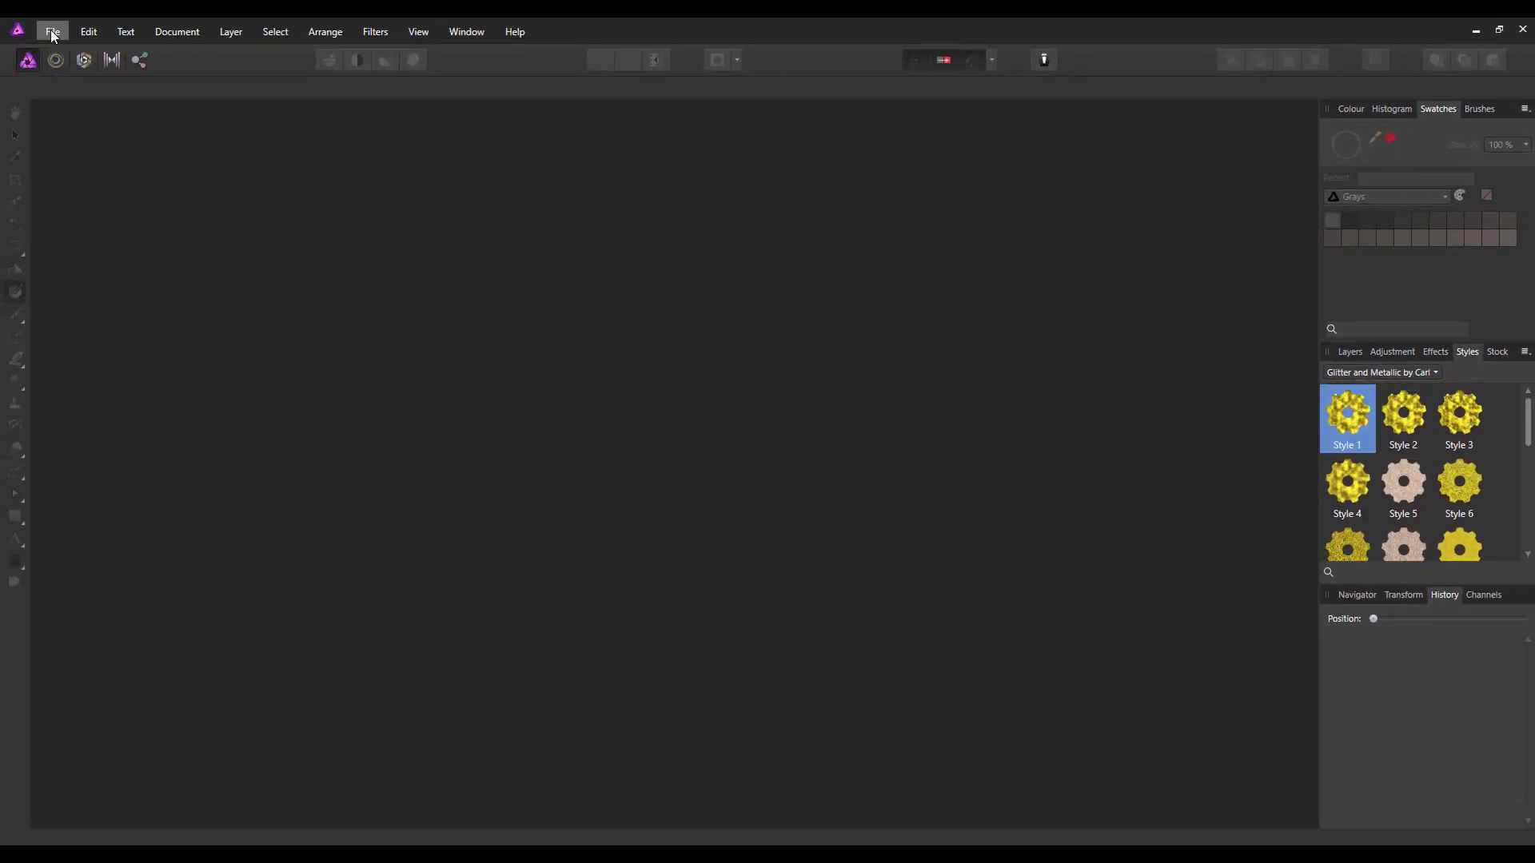
Create an A4 portrait print document at 300 DPI with a transparent background and show its layers
click(54, 31)
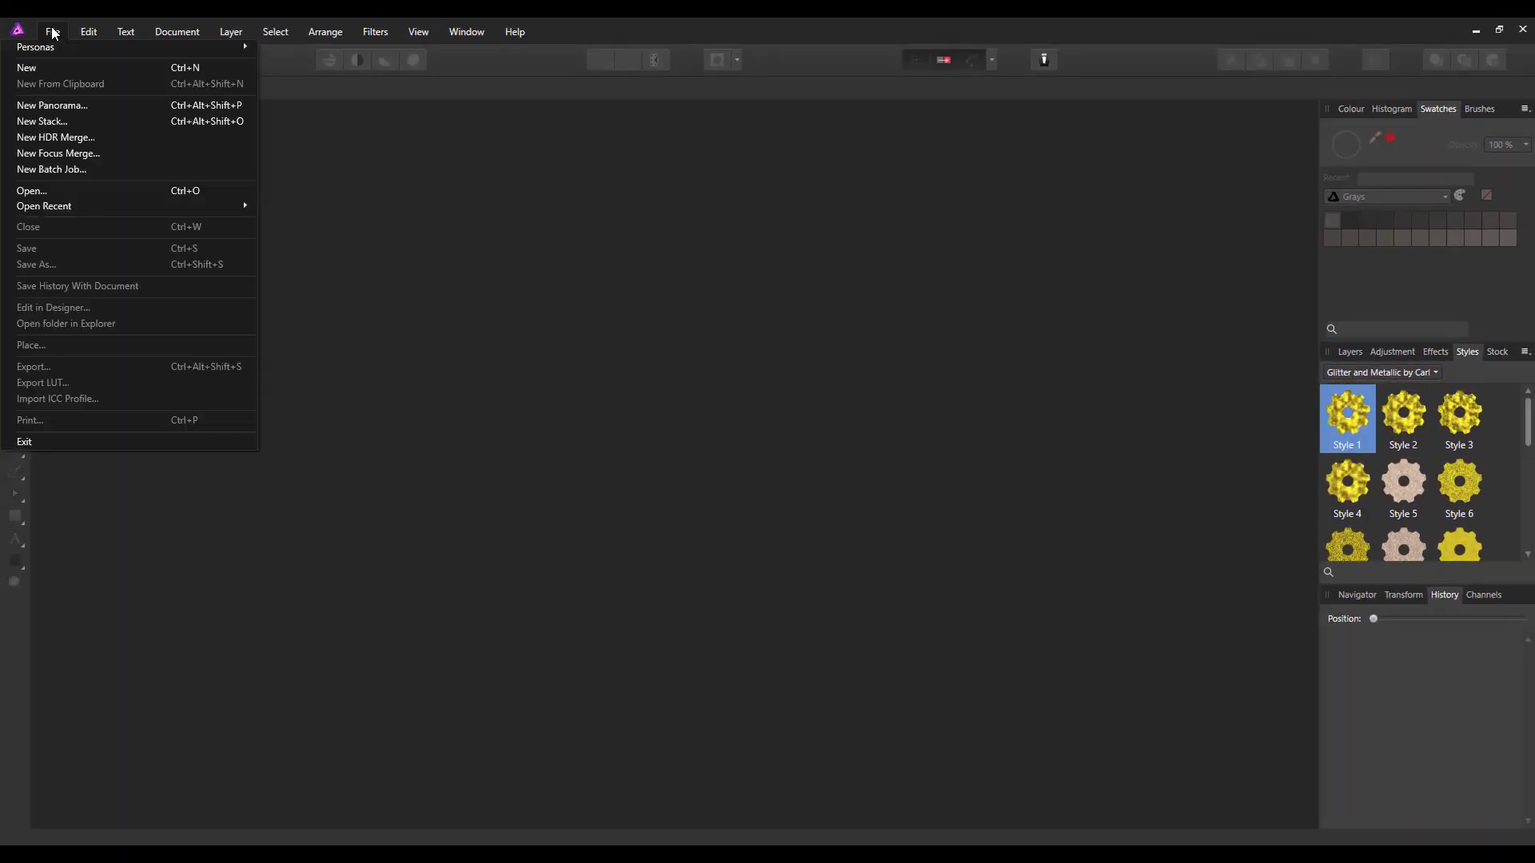
click(34, 67)
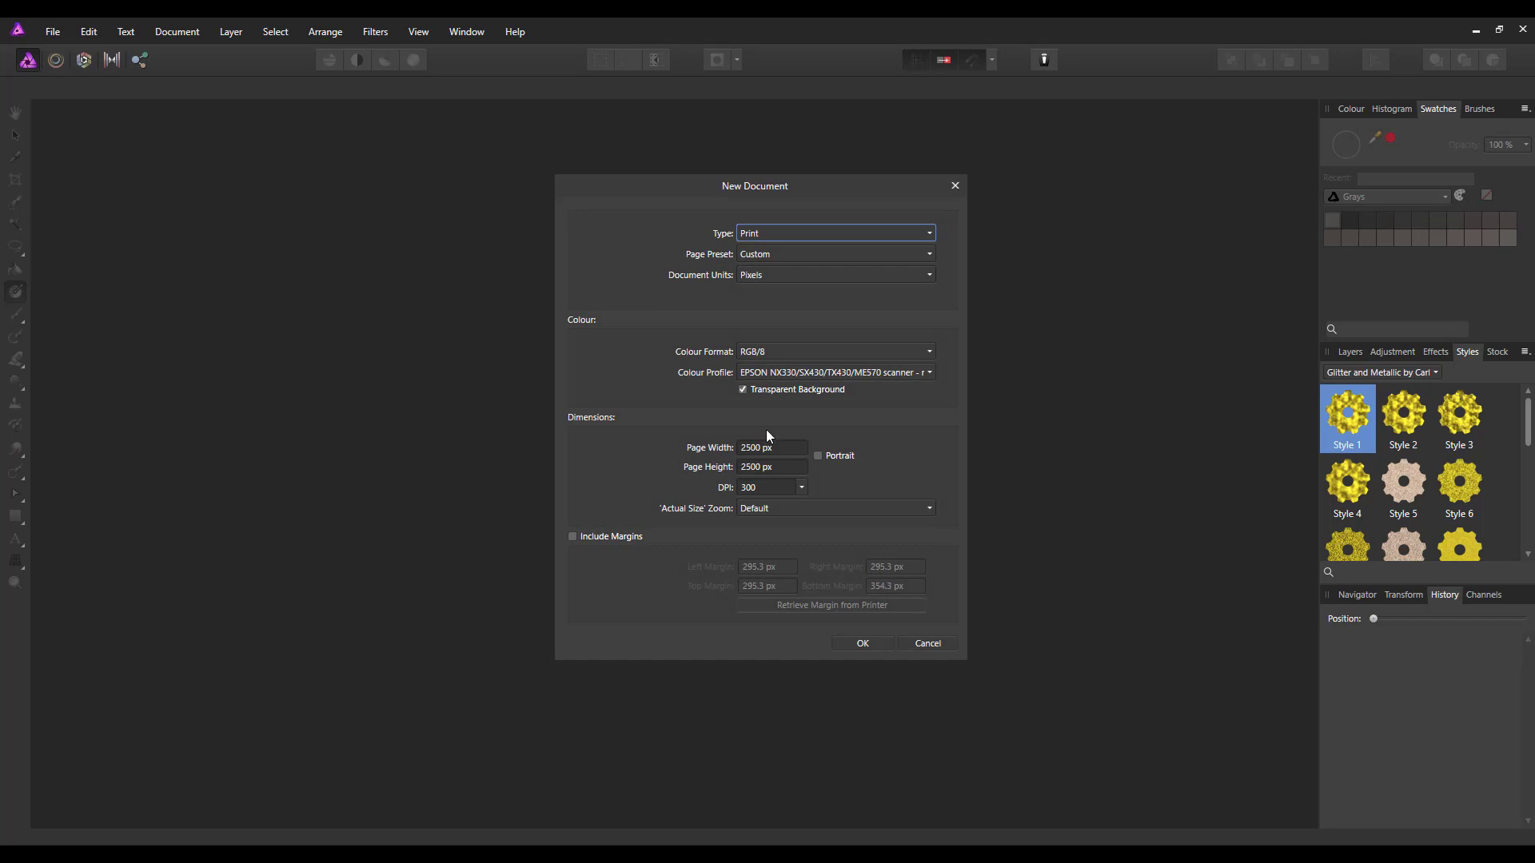
click(931, 255)
click(755, 365)
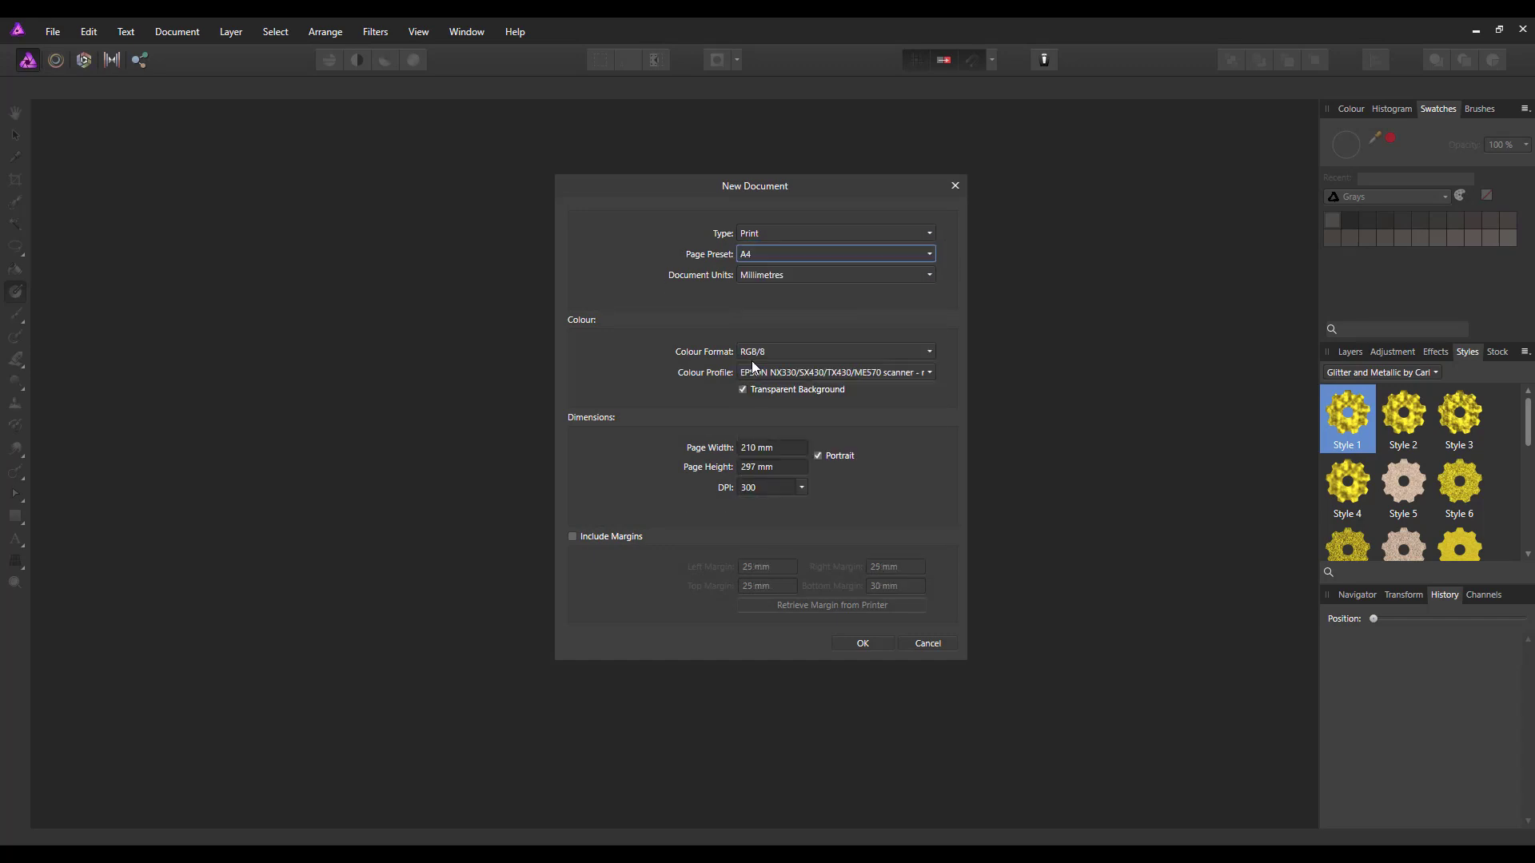
click(860, 642)
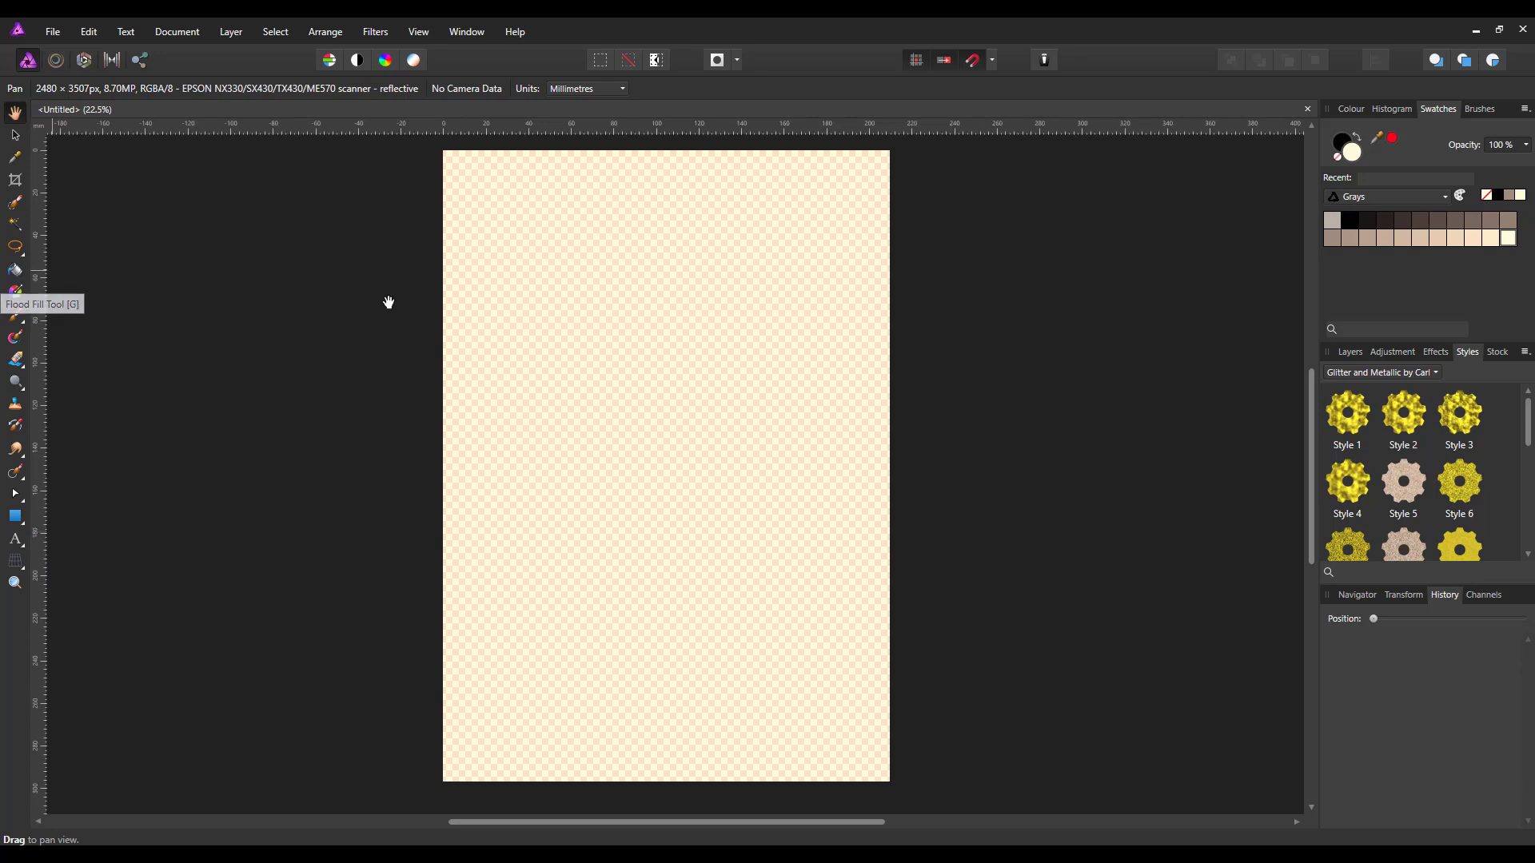
click(1350, 352)
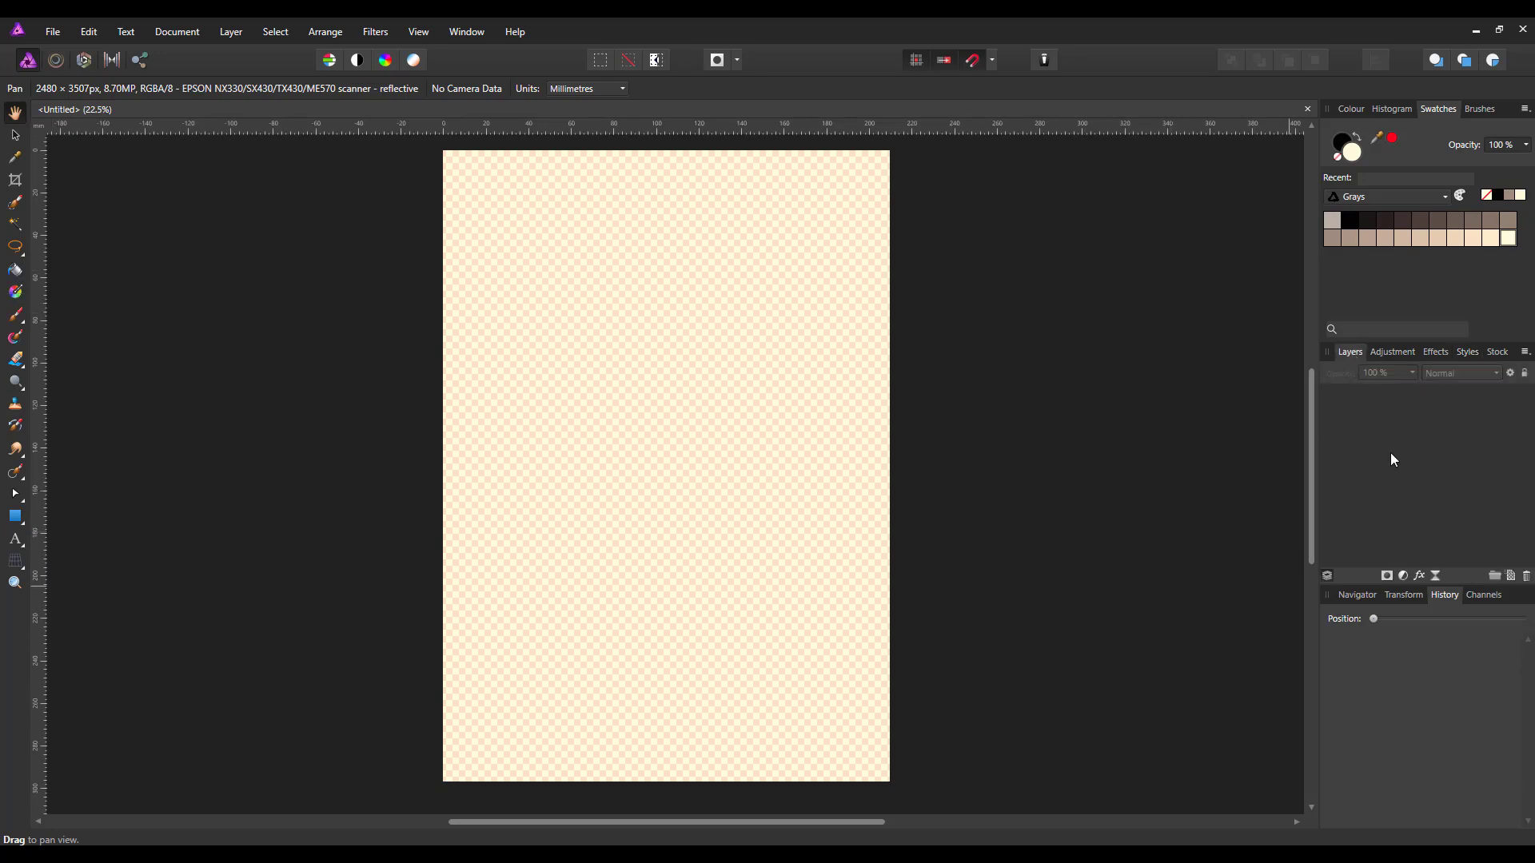
Add a new pixel layer and flood fill the whole page with black
click(1493, 575)
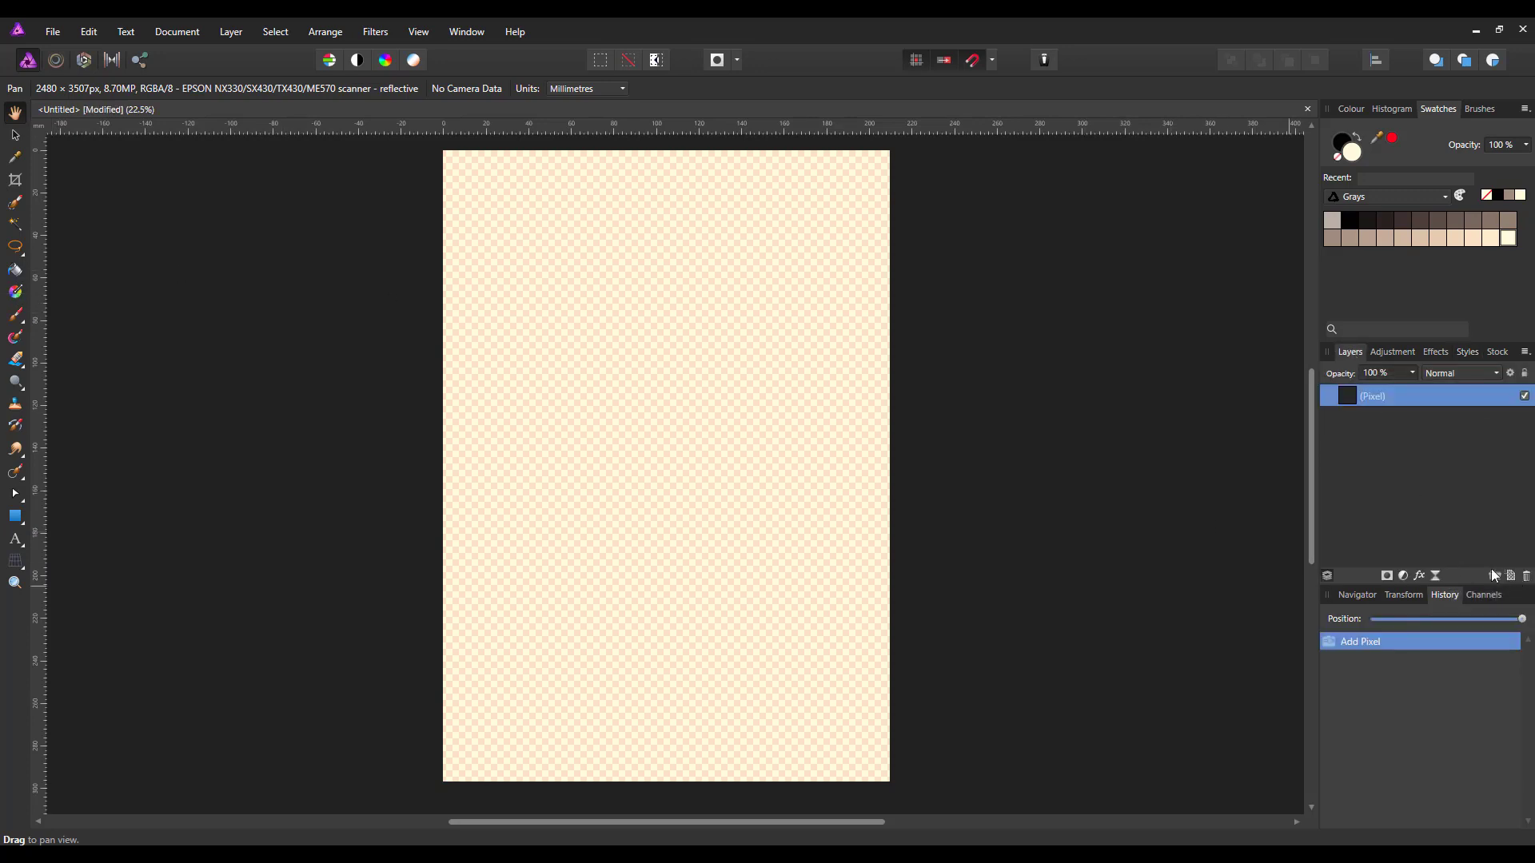
click(16, 270)
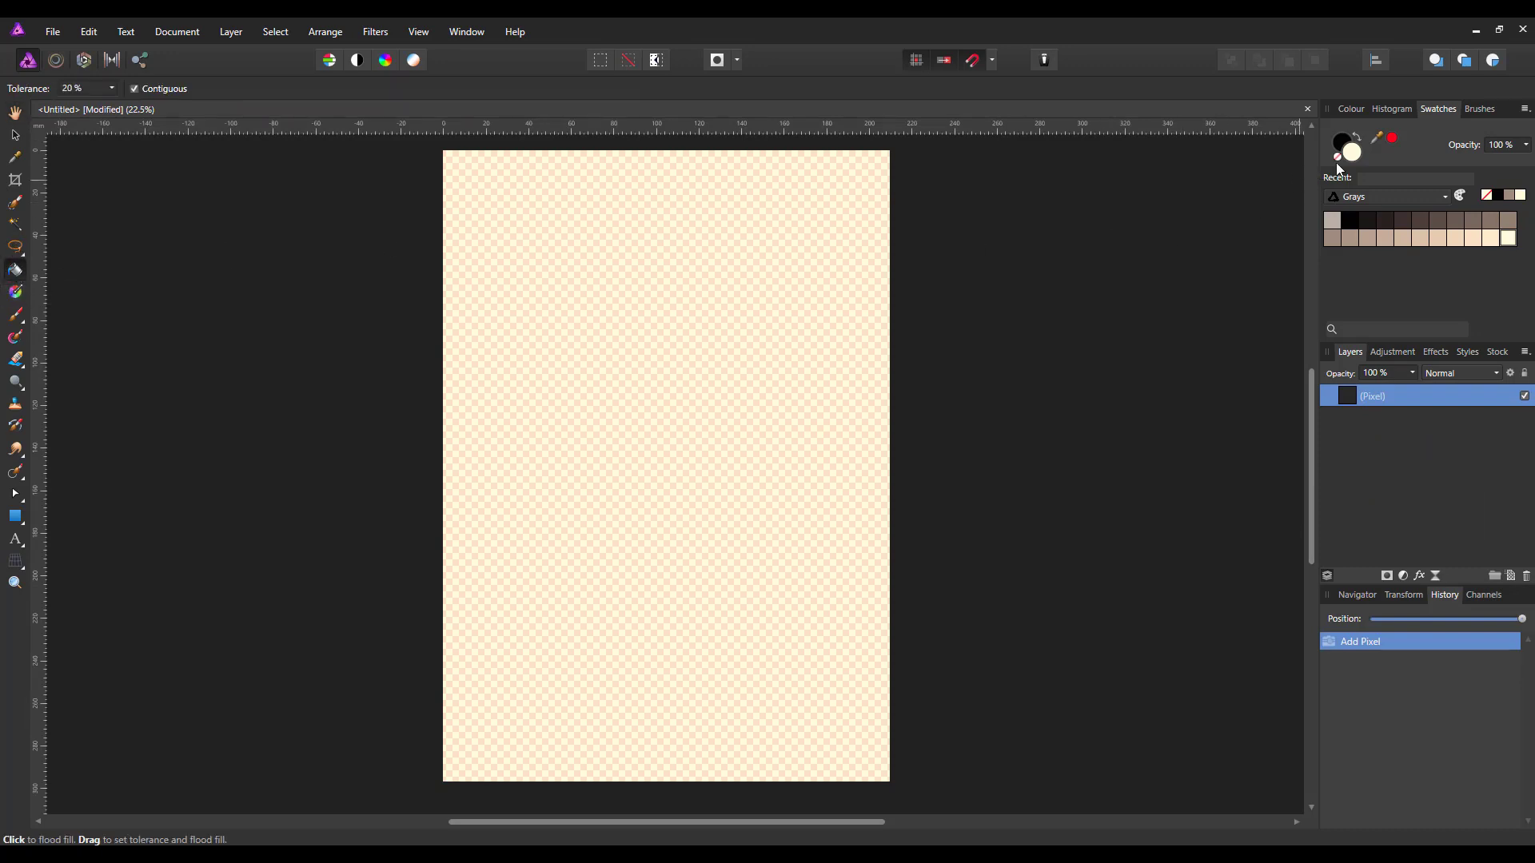
click(612, 309)
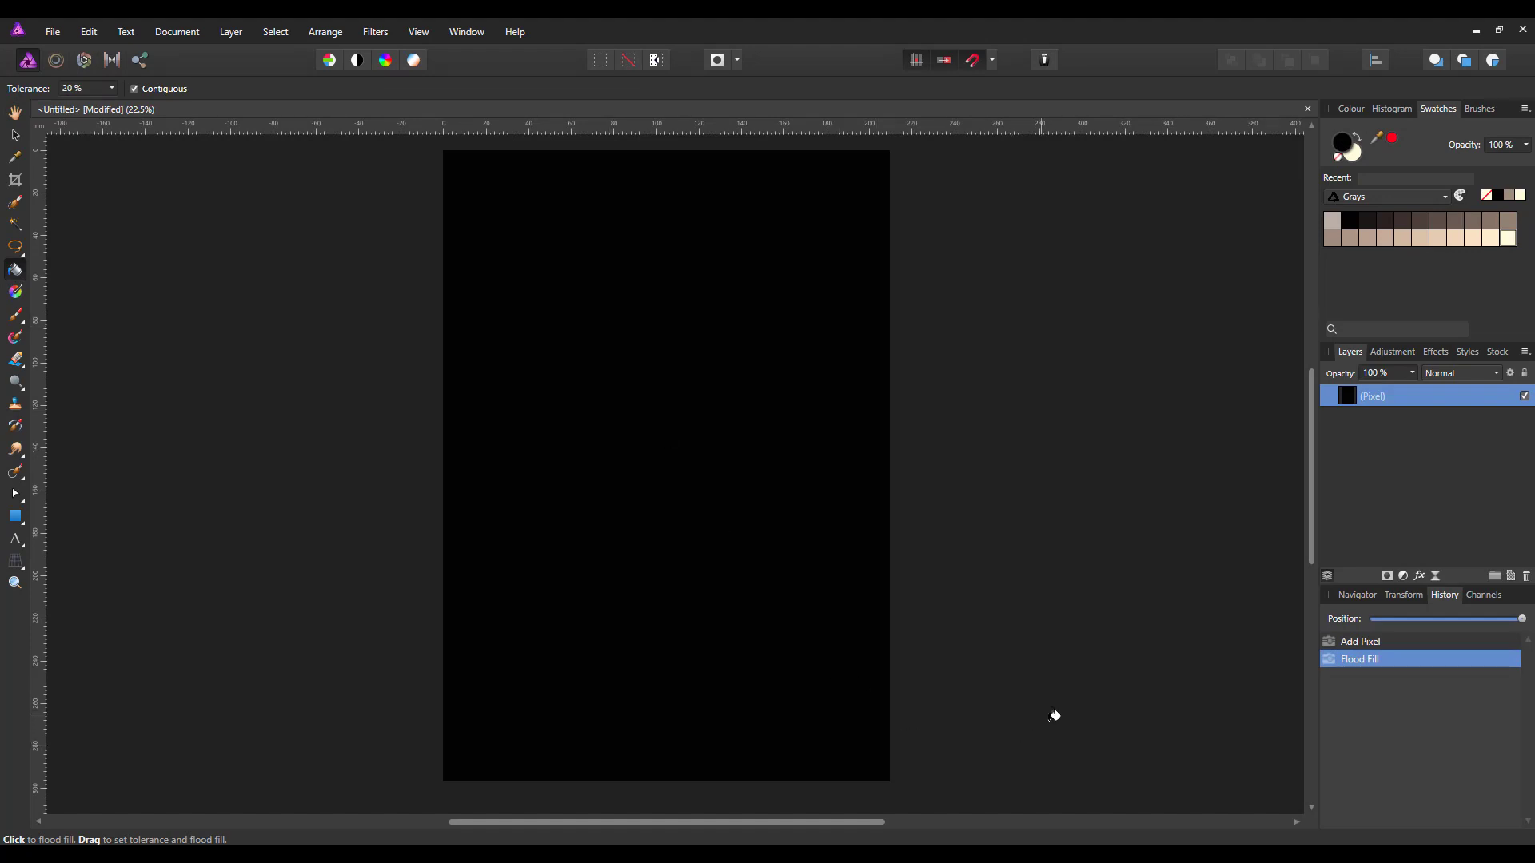
Create artistic text reading "Glitter" at about 168 pt near the top of the page and give its letters a cream outline
click(15, 540)
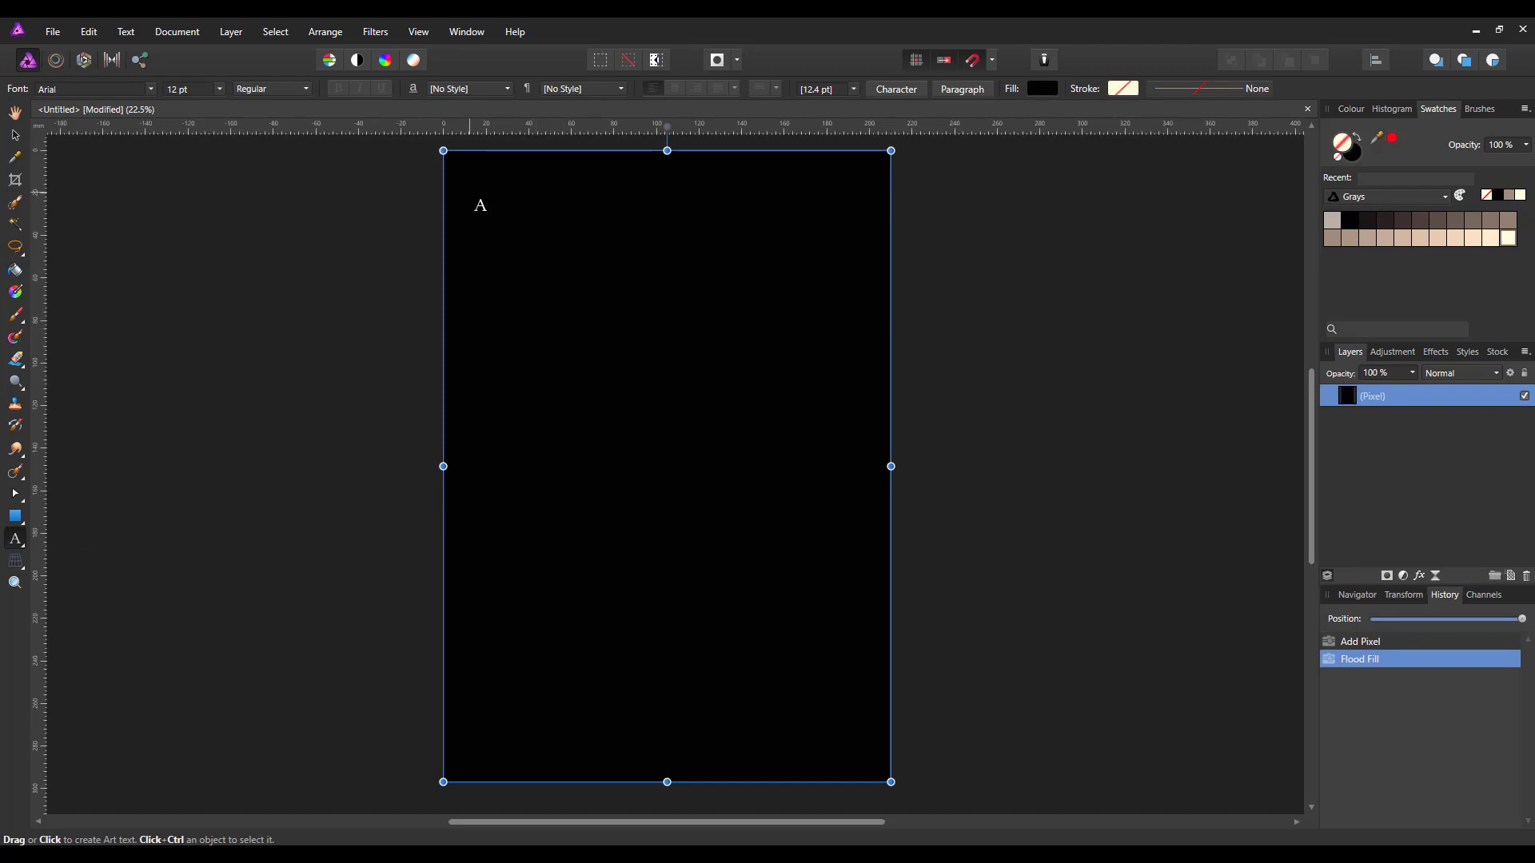
drag(480, 206, 600, 297)
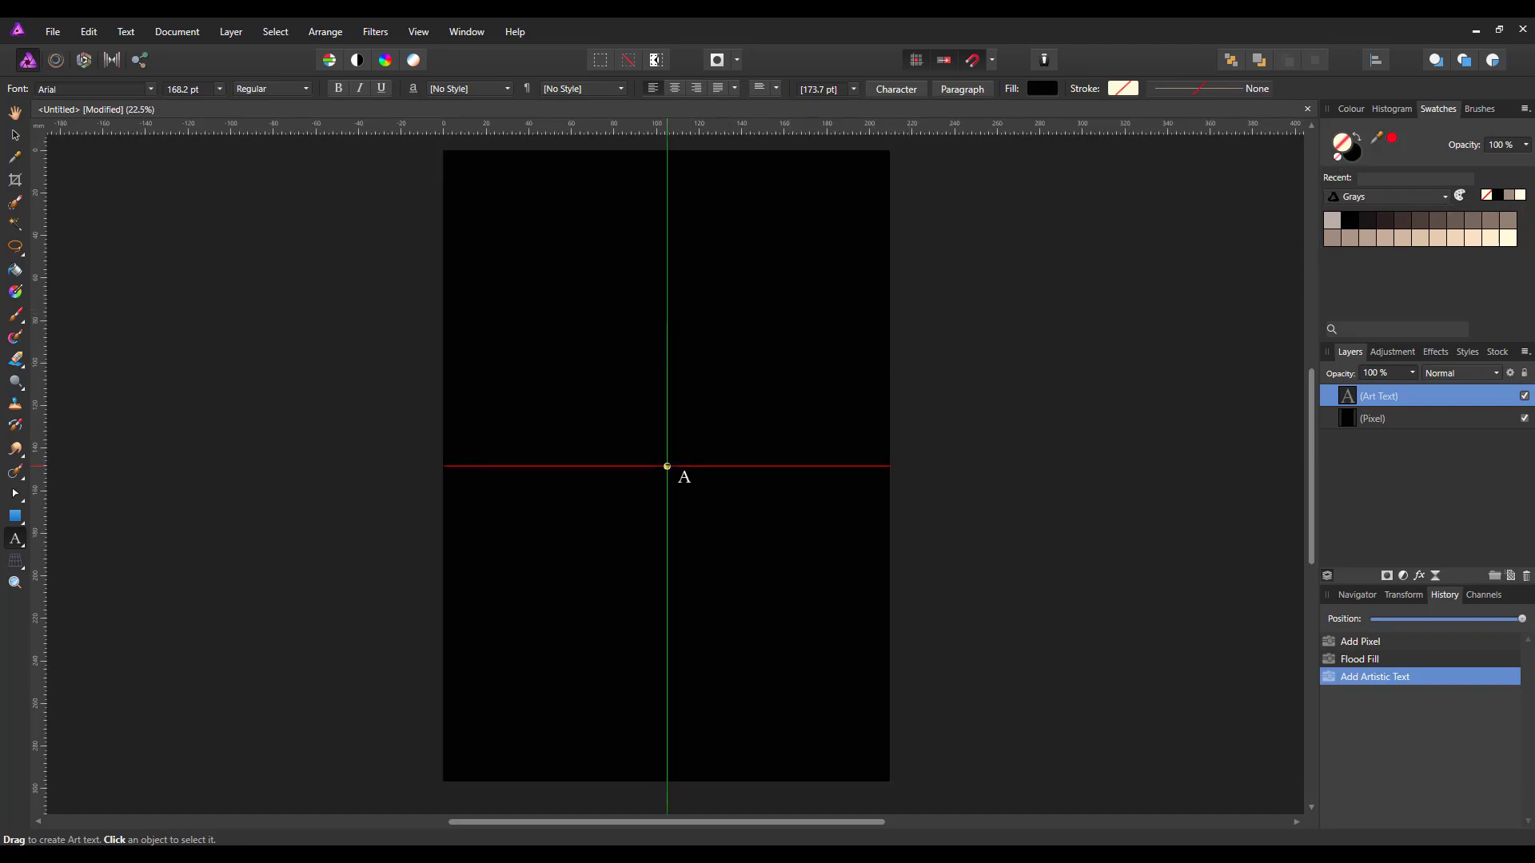
text(Gli)
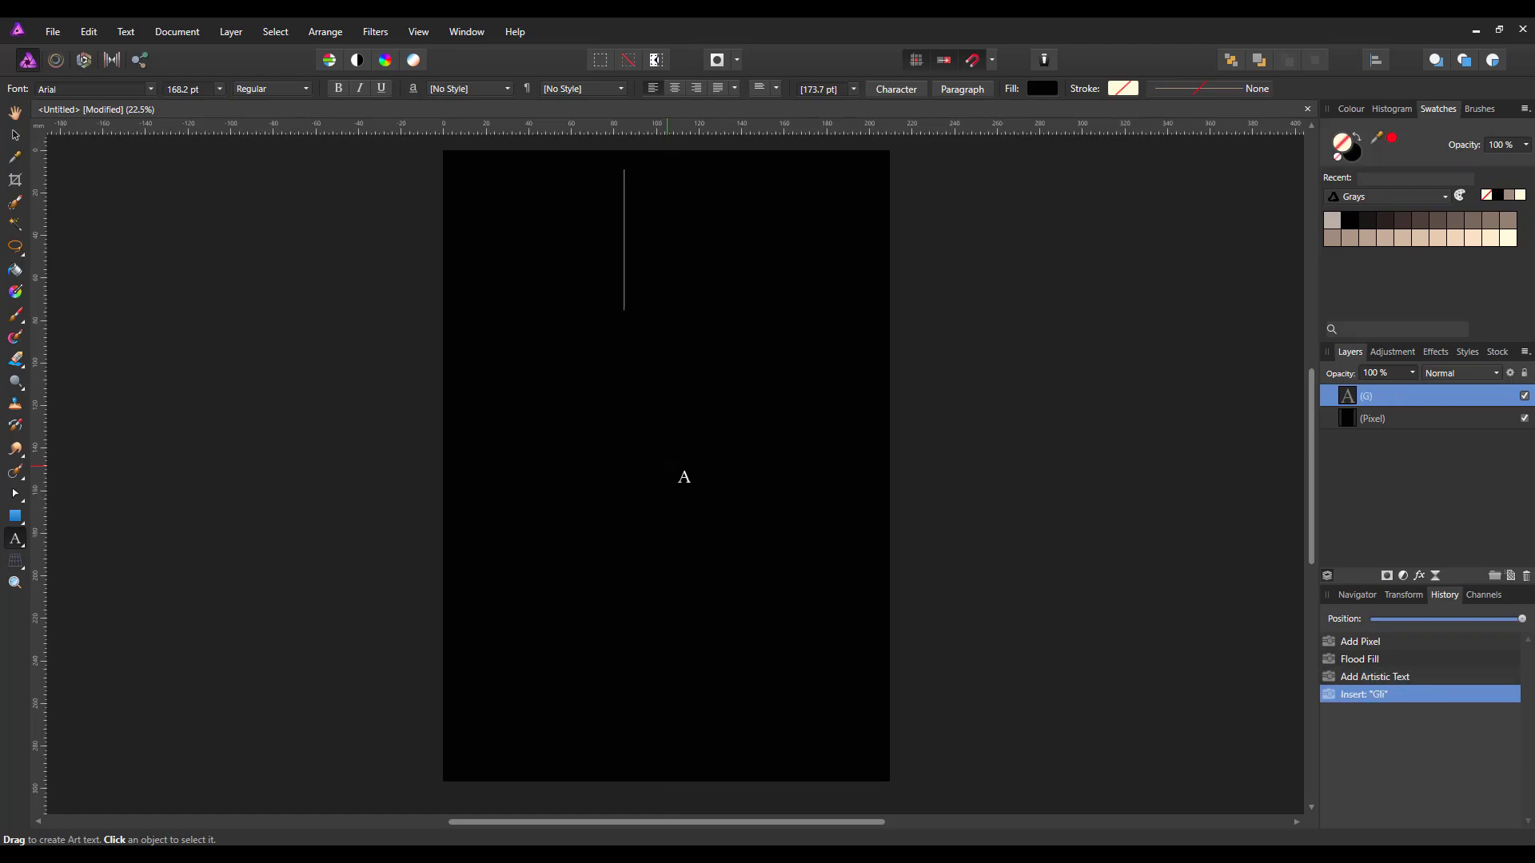
text(tter)
key(Escape)
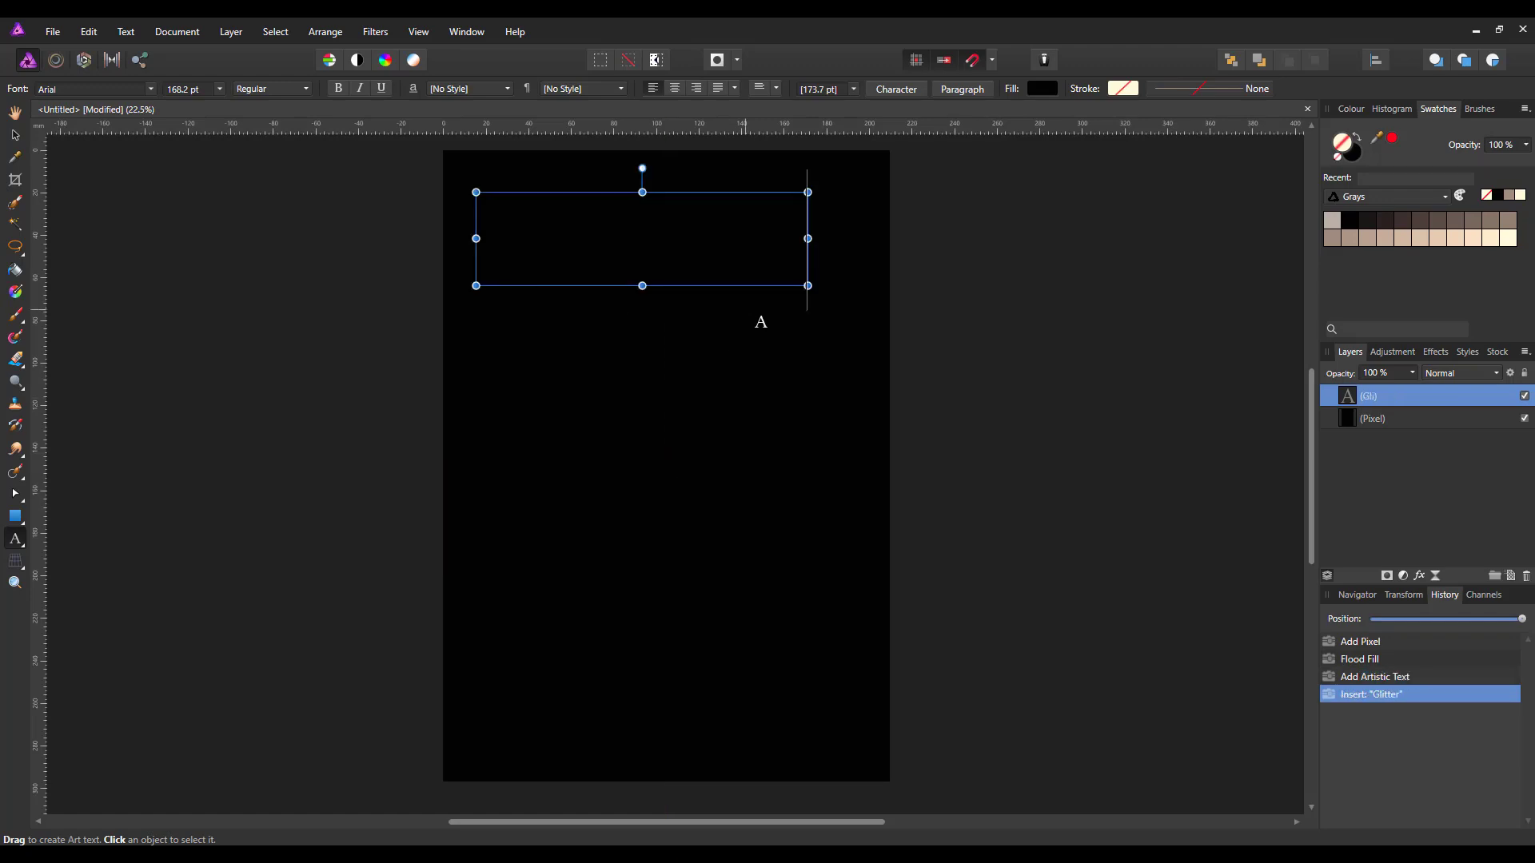
drag(807, 240, 472, 239)
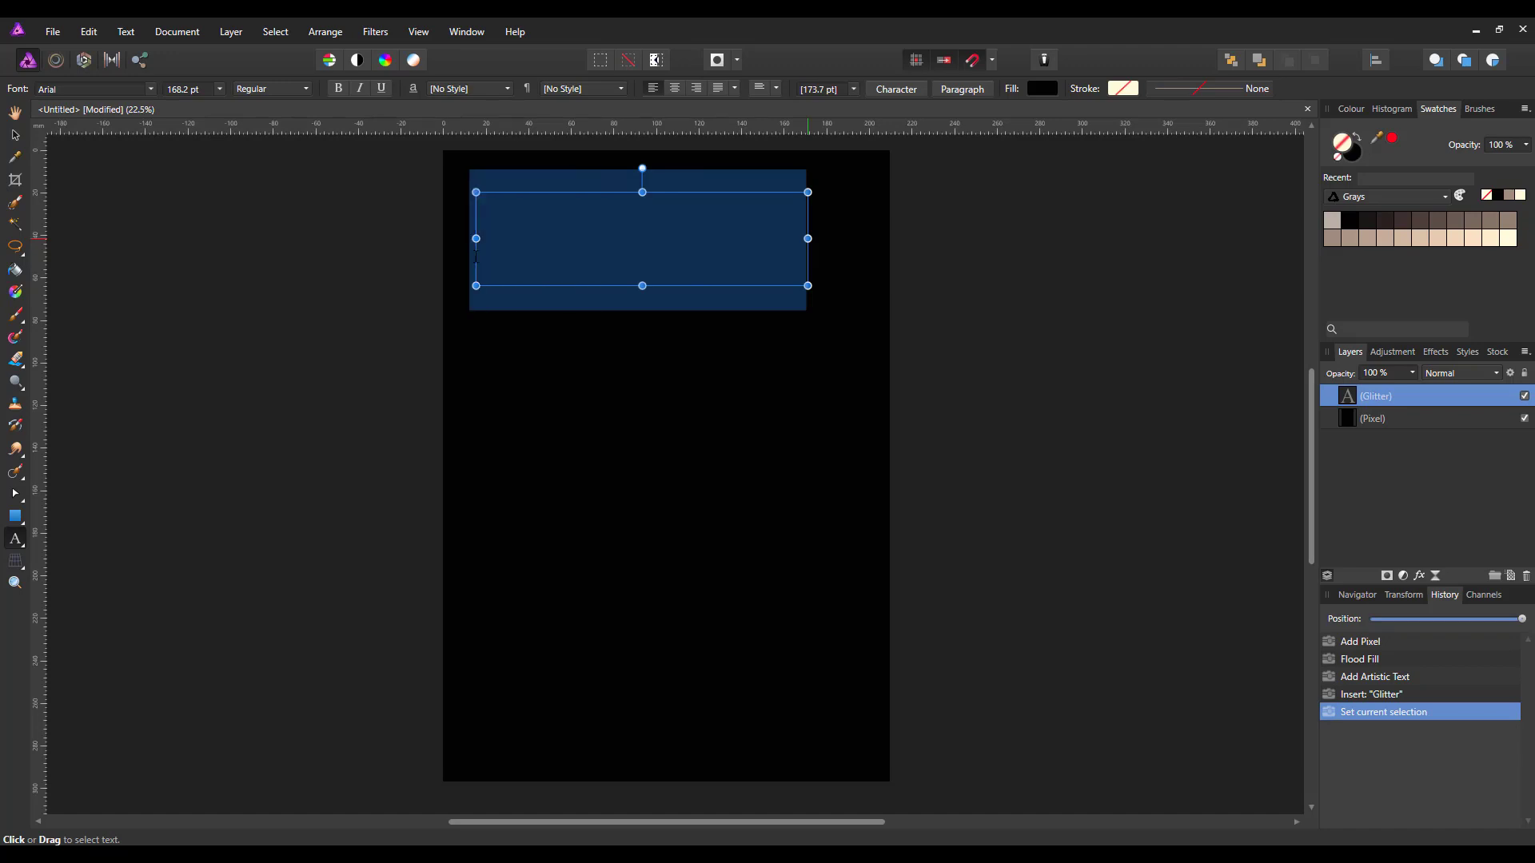
click(1505, 241)
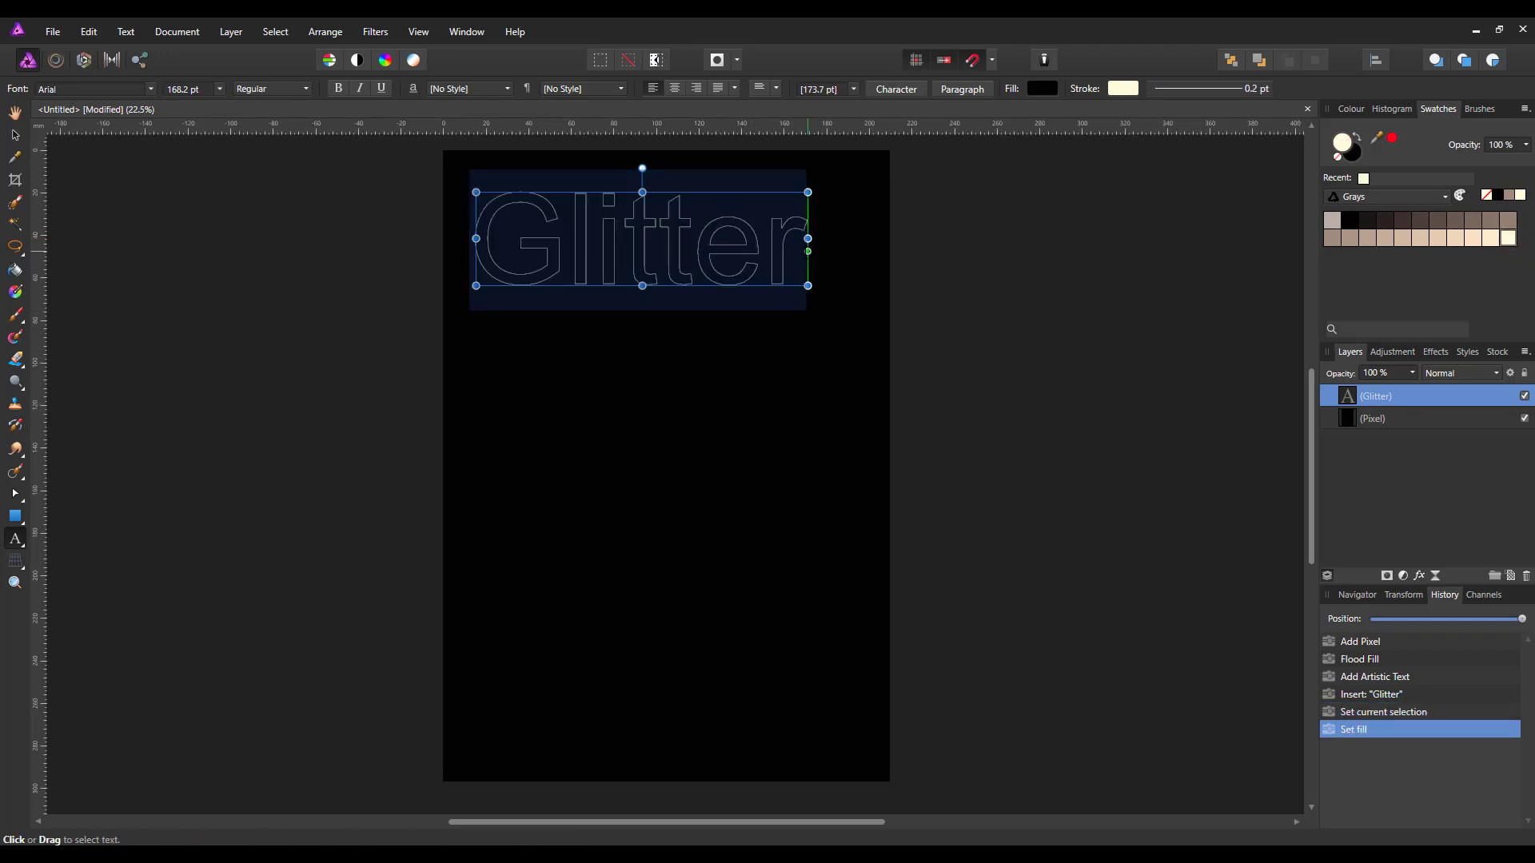
Add the lines "and", "Metallic" and "Styles" below "Glitter", and center the text block horizontally on the page
click(809, 250)
key(Return)
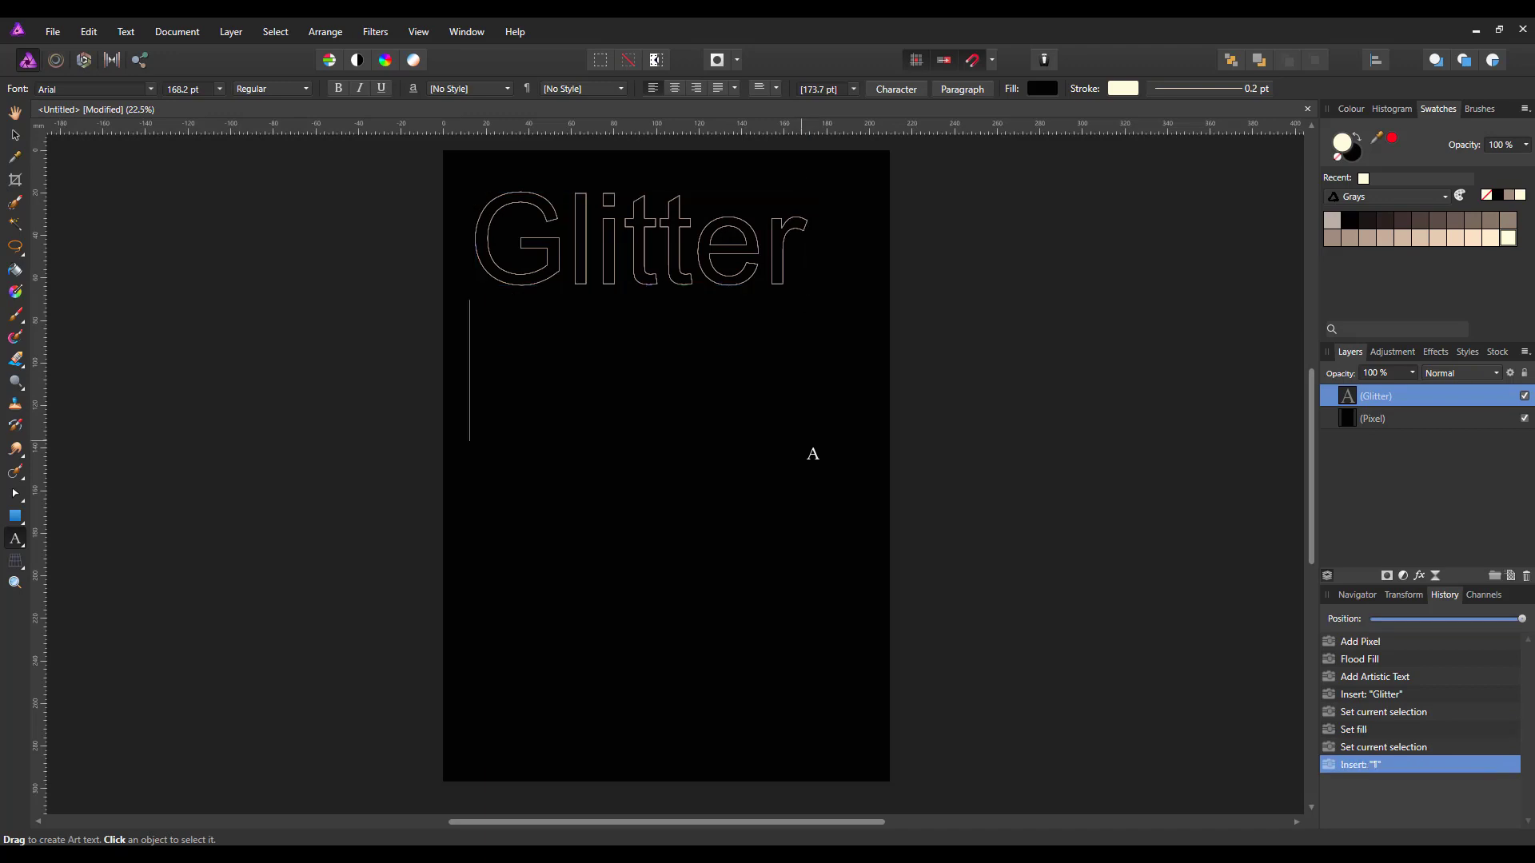
text(and)
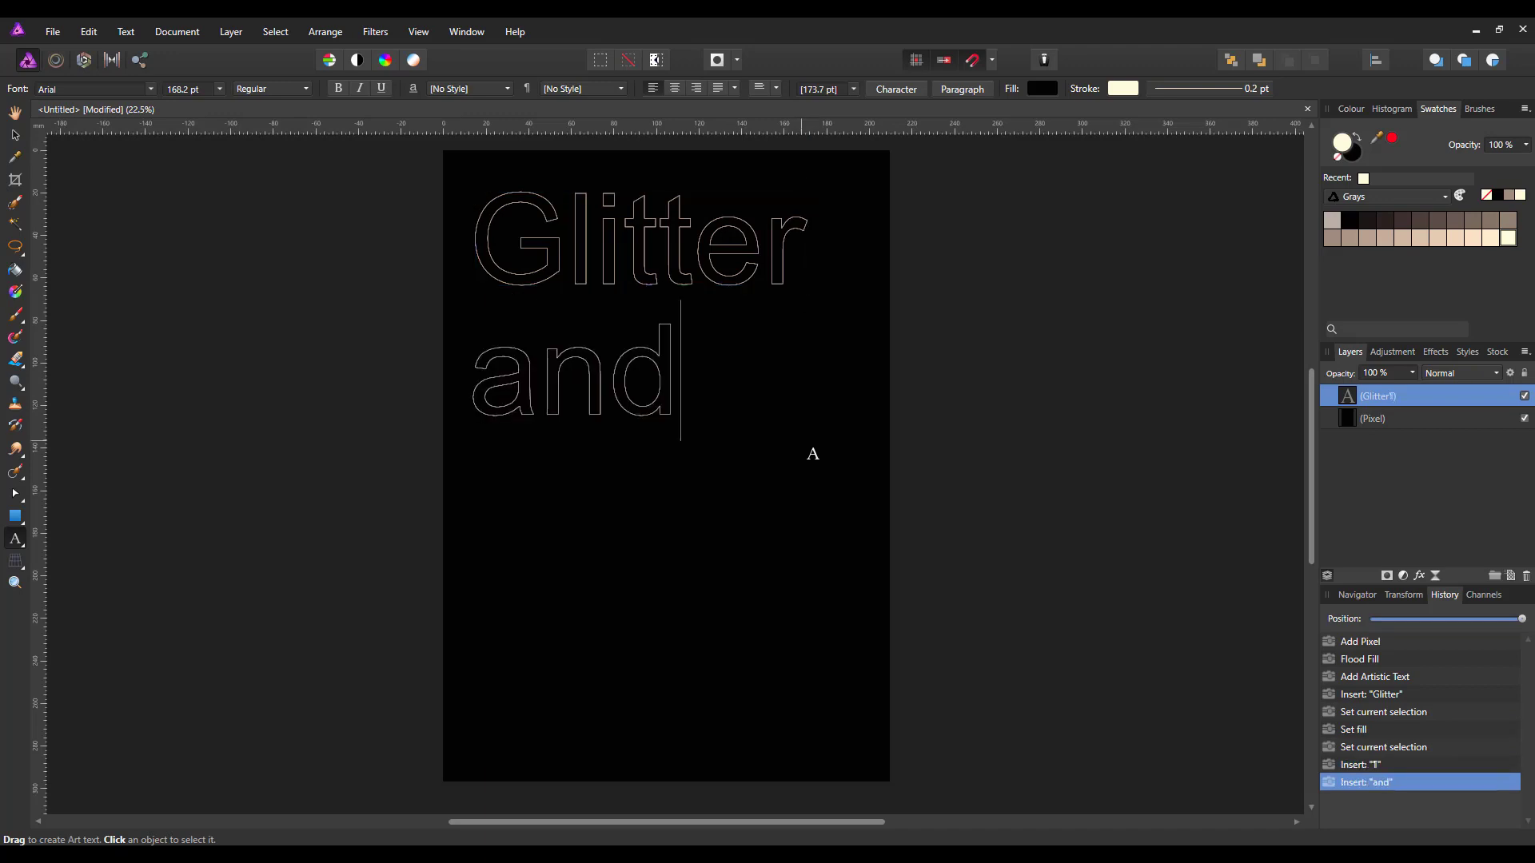
key(Return)
text(Mett)
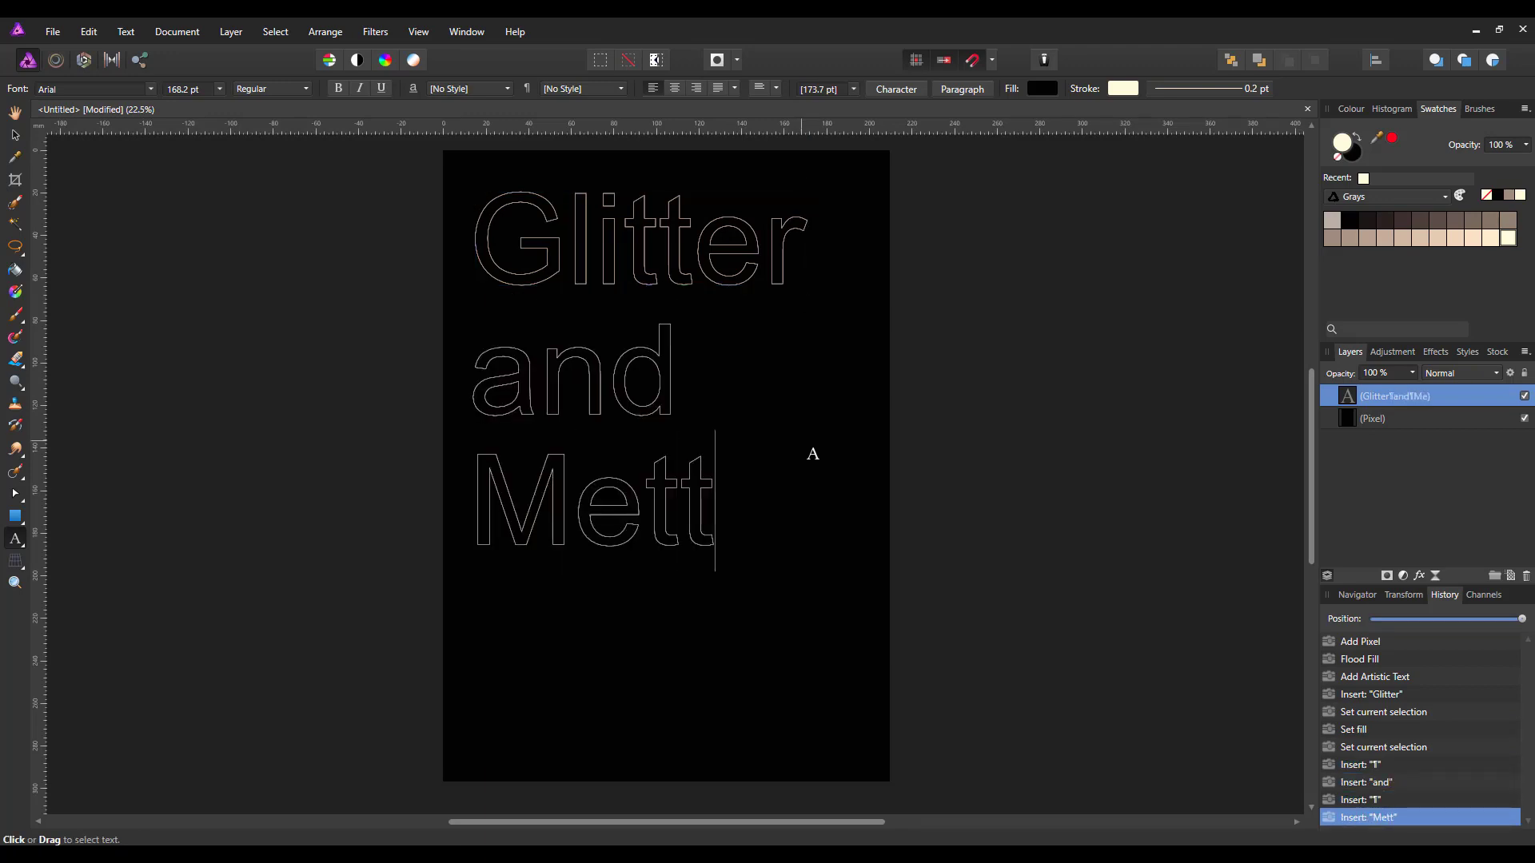
key(BackSpace)
text(all)
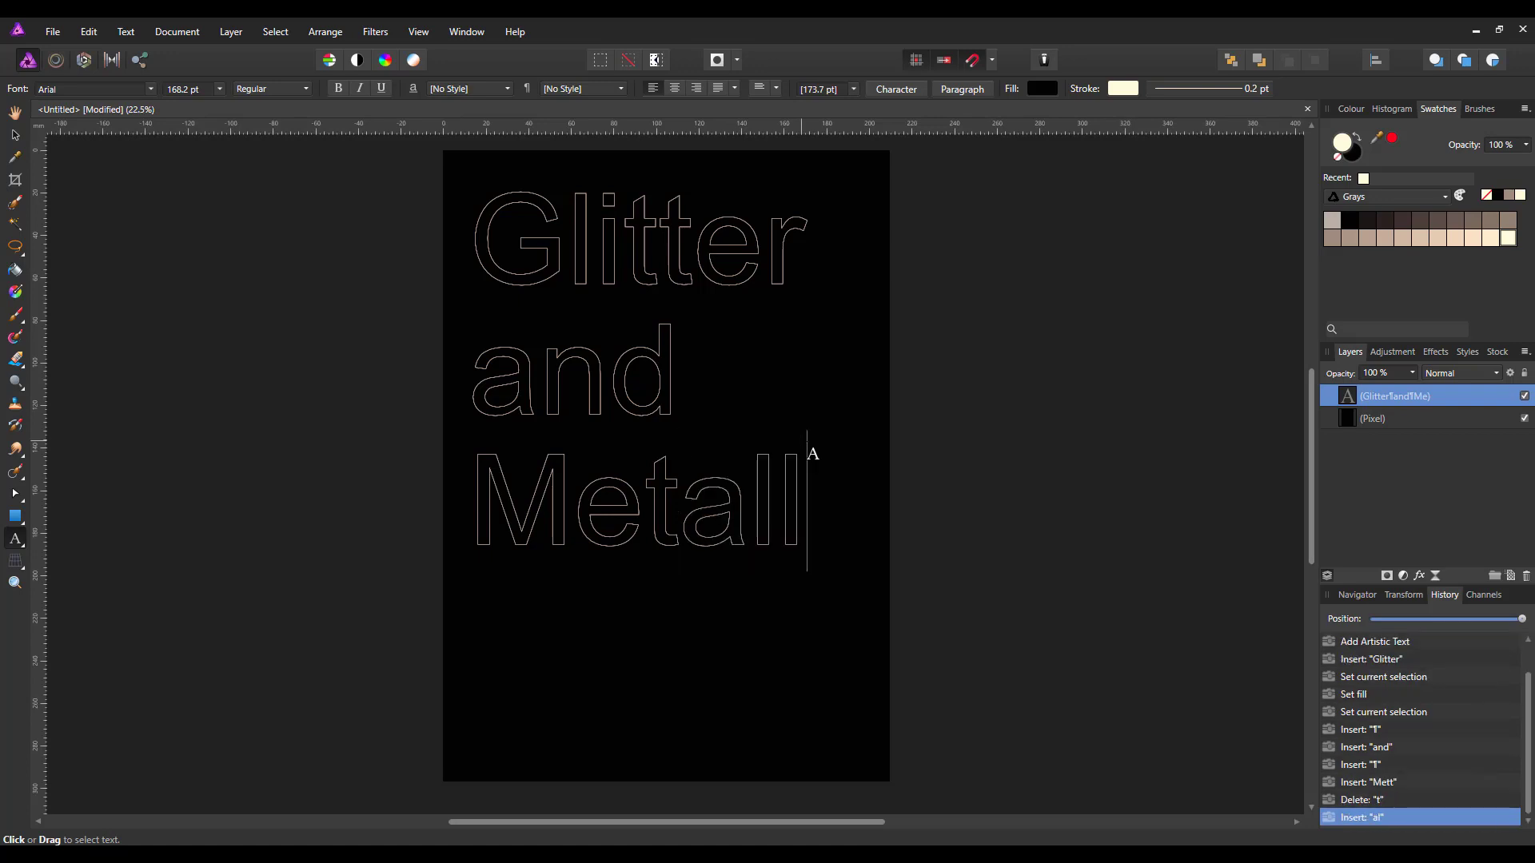
text(ic)
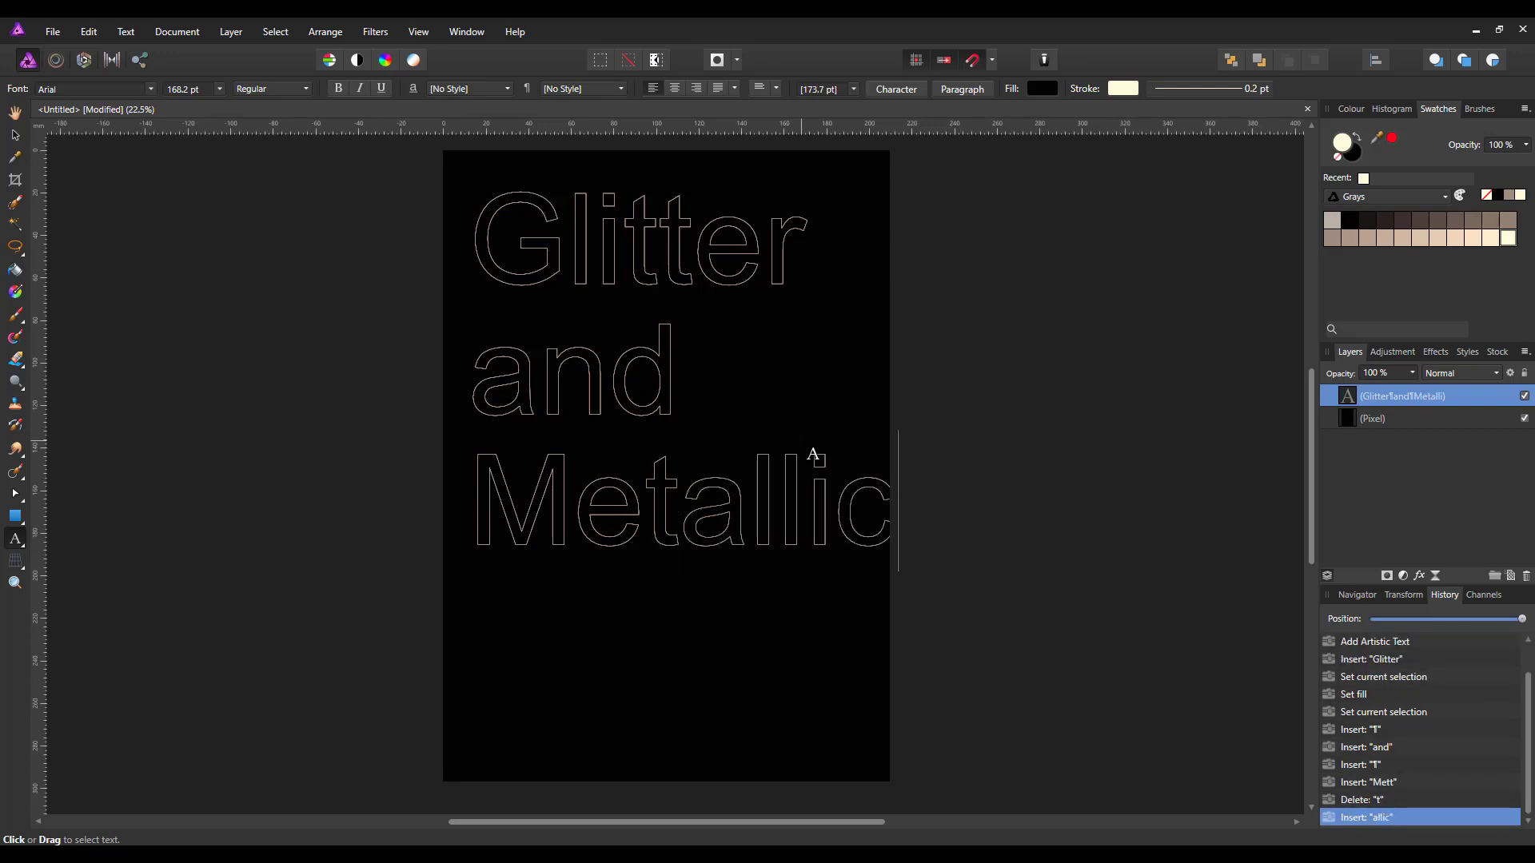
key(Return)
text(St)
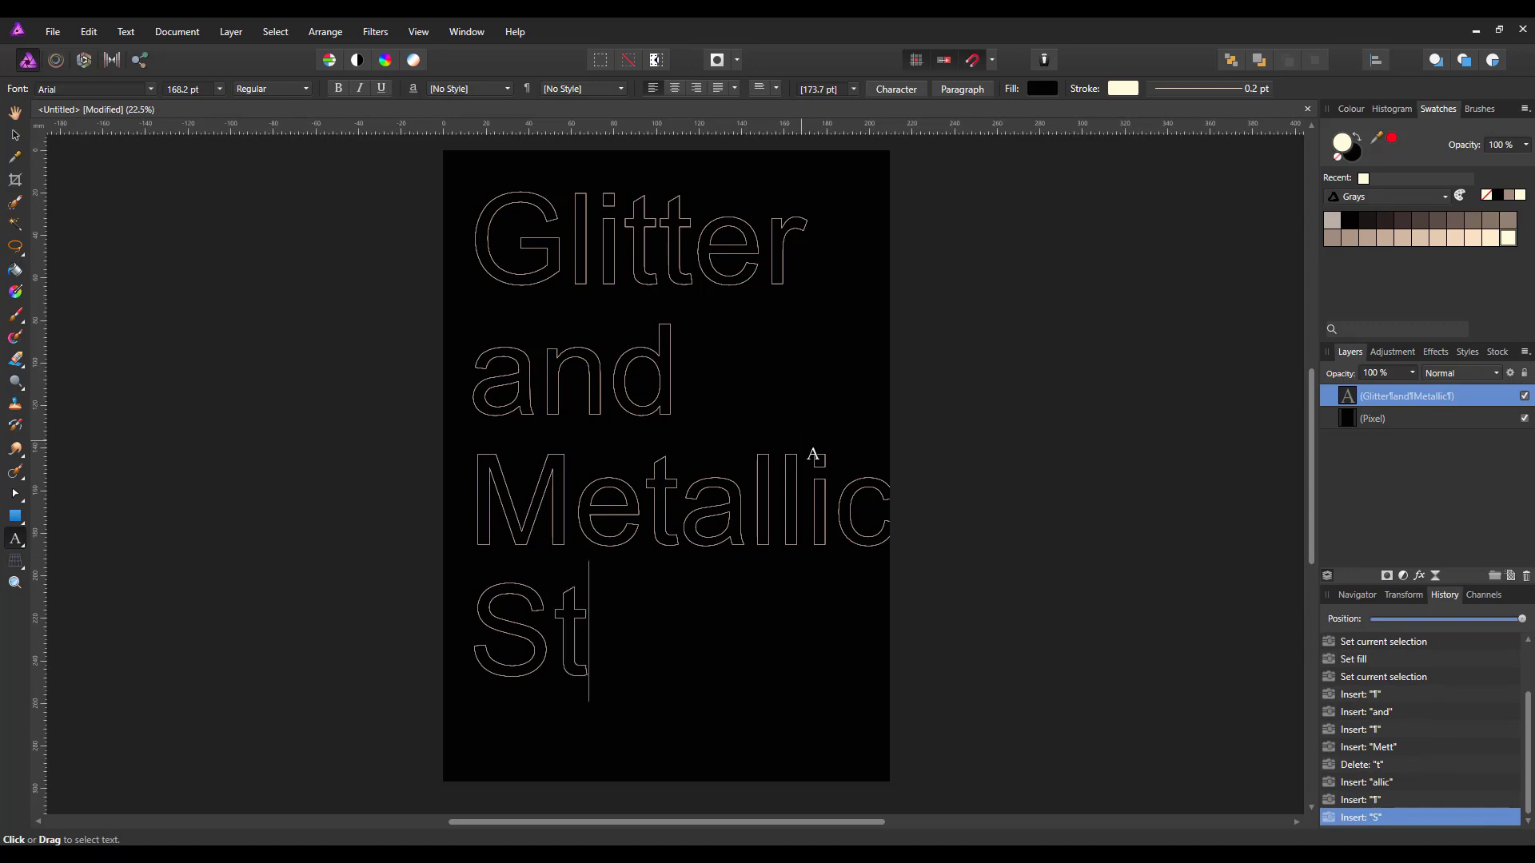
text(yles)
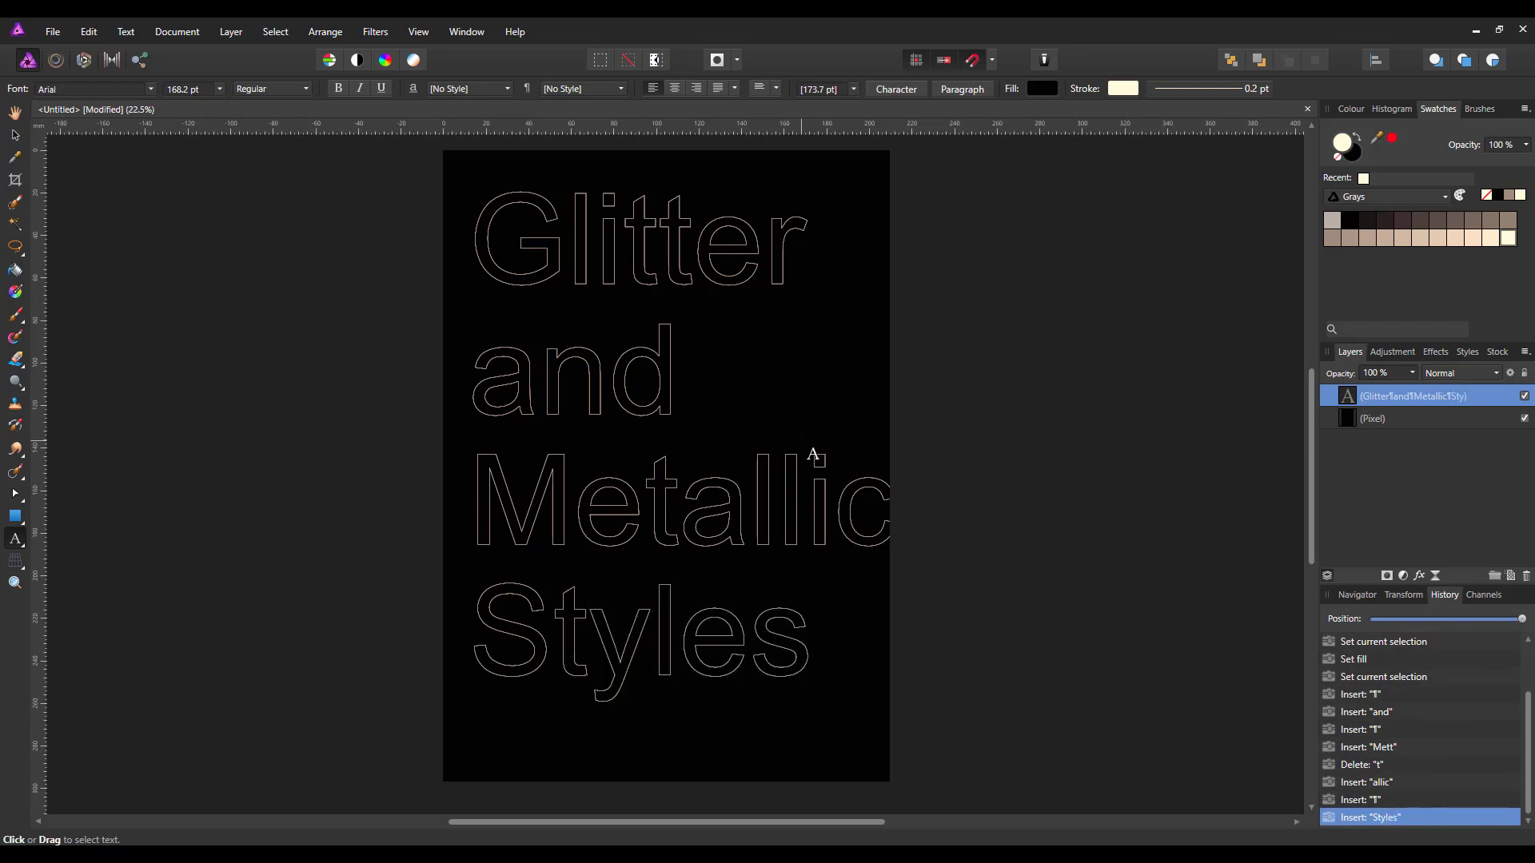
key(Escape)
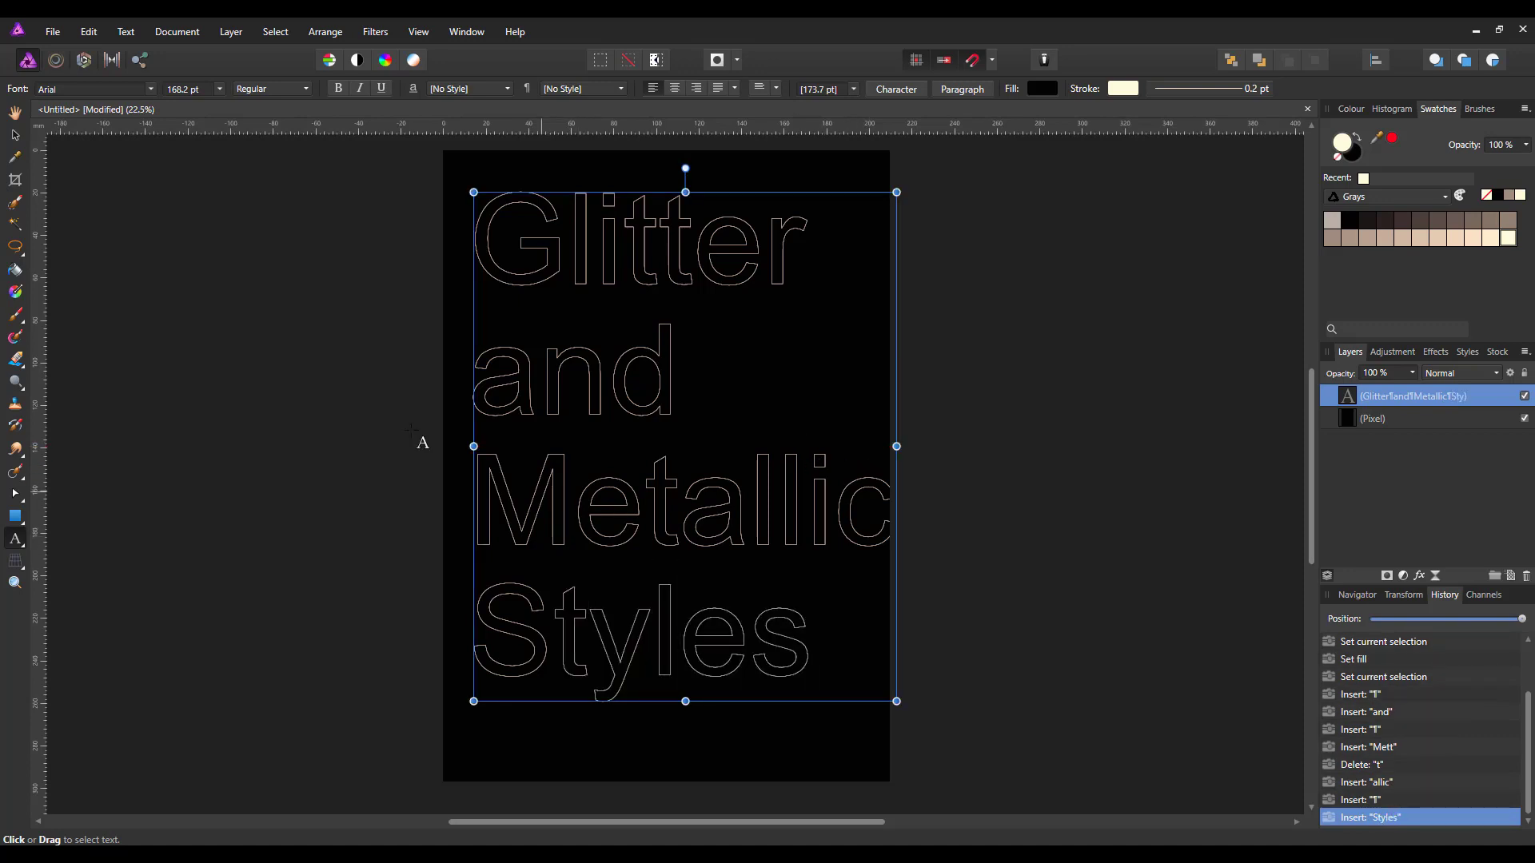
click(13, 138)
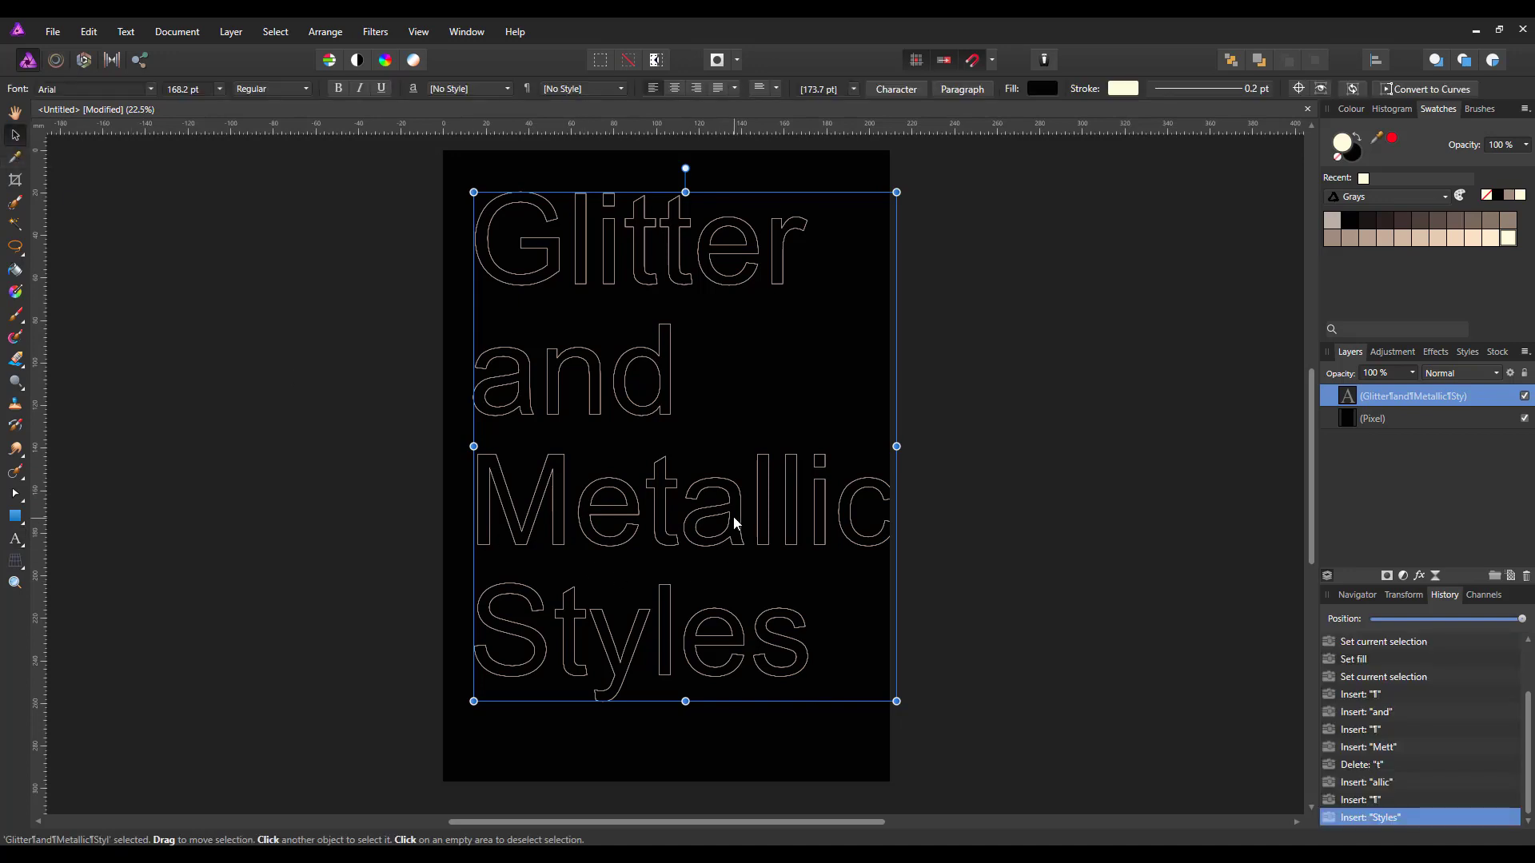
drag(733, 516, 717, 520)
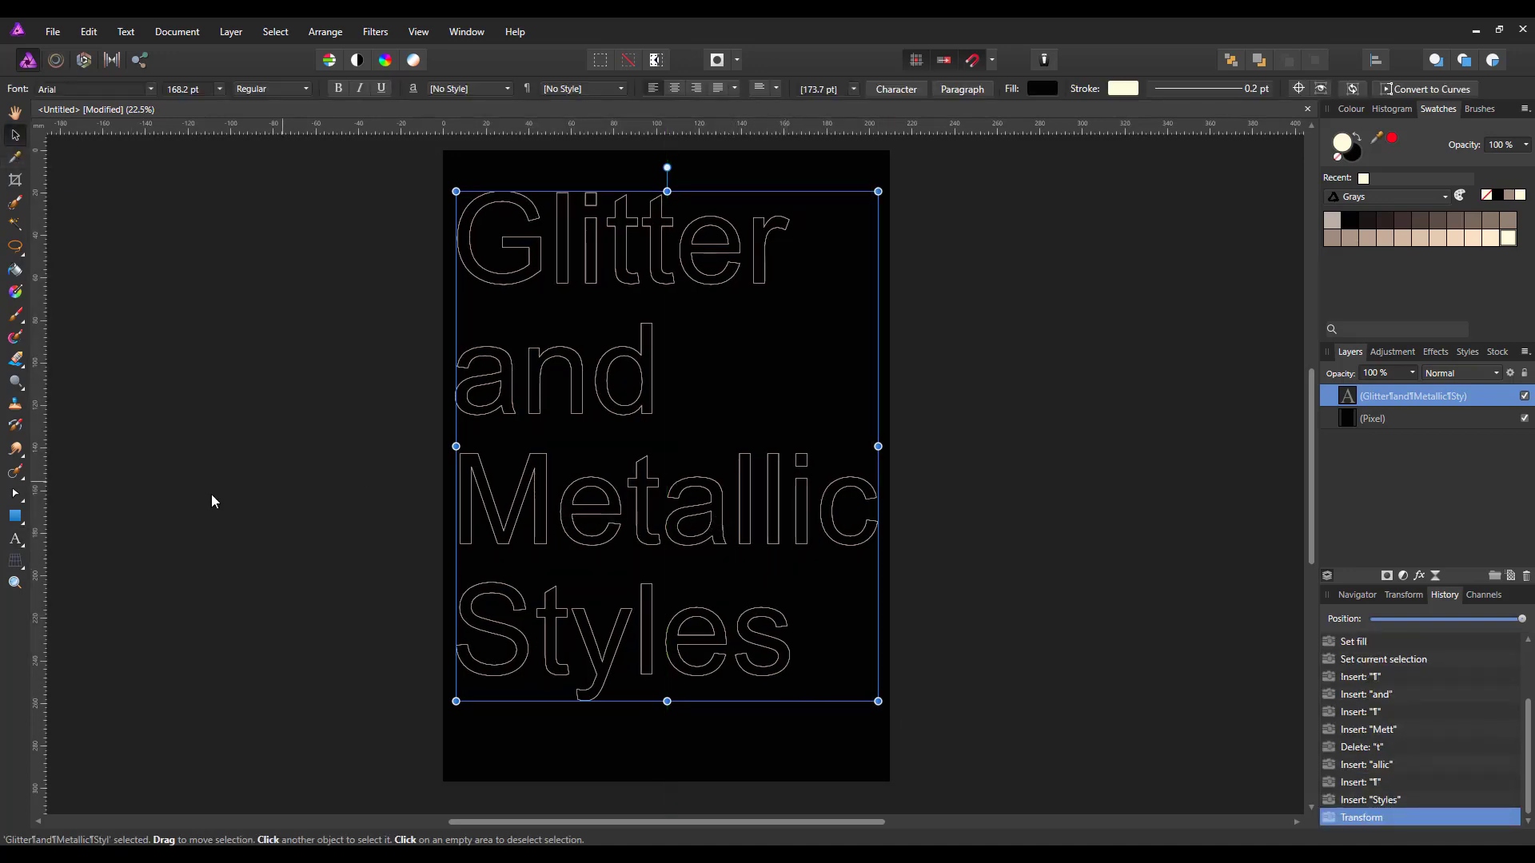
Apply Style 1 from the custom glitter and metallic category to the letter "G" of "Glitter"
click(15, 539)
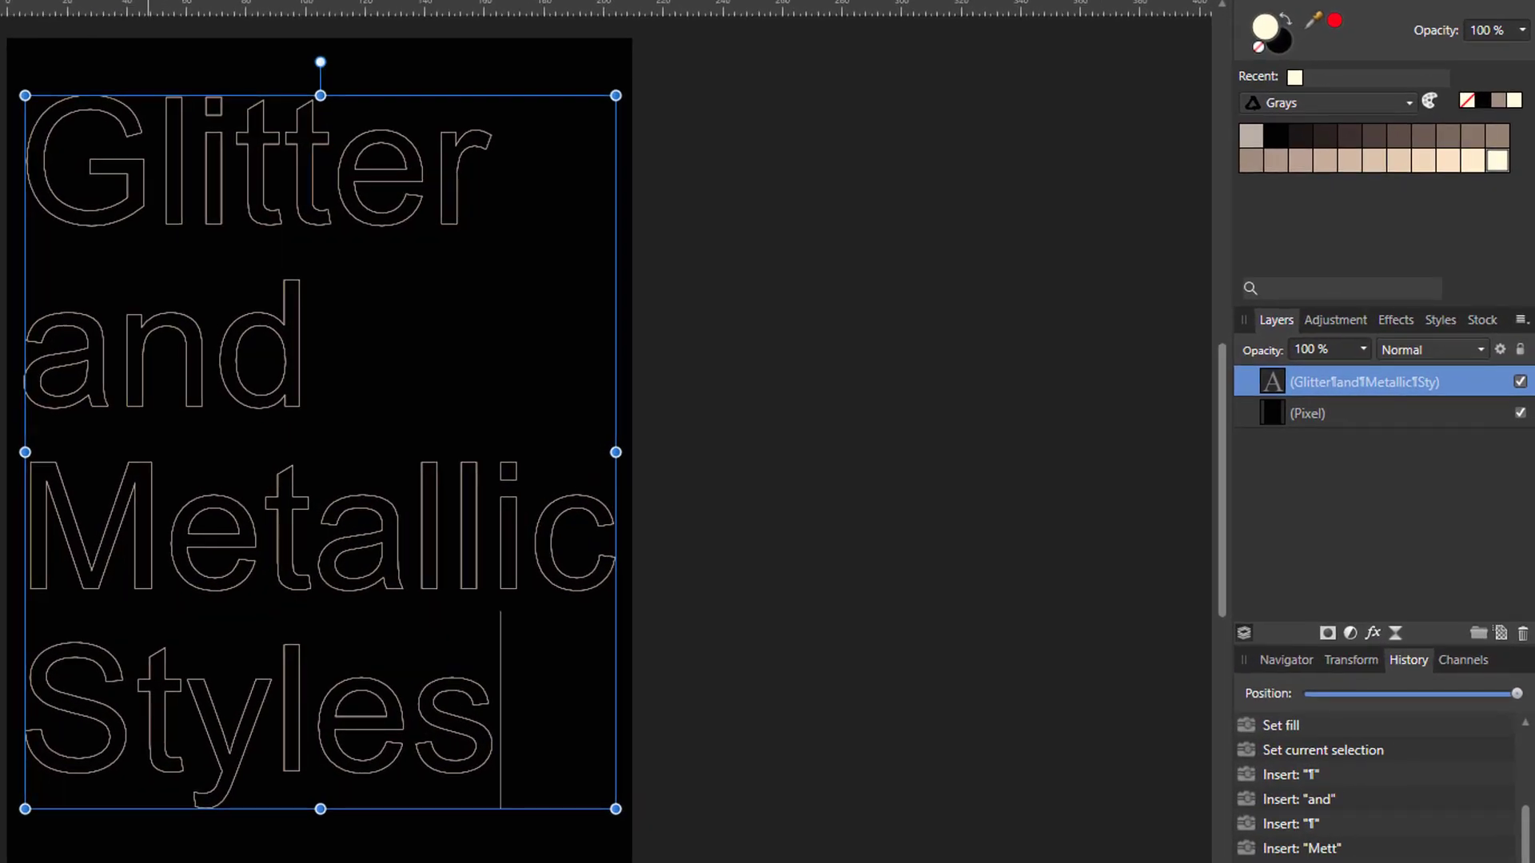
click(328, 194)
drag(328, 194, 257, 213)
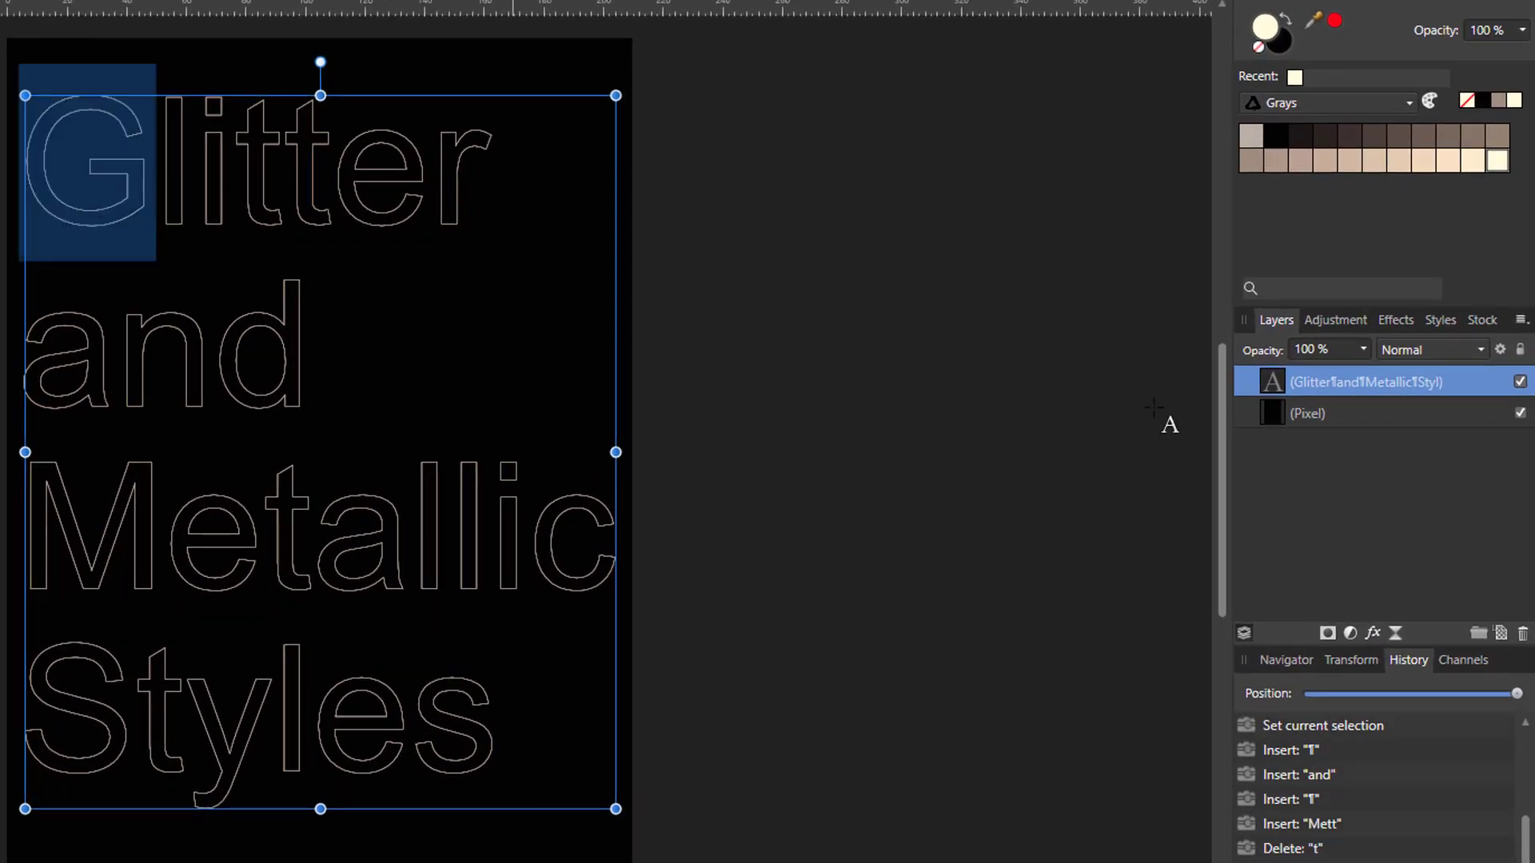
click(1442, 320)
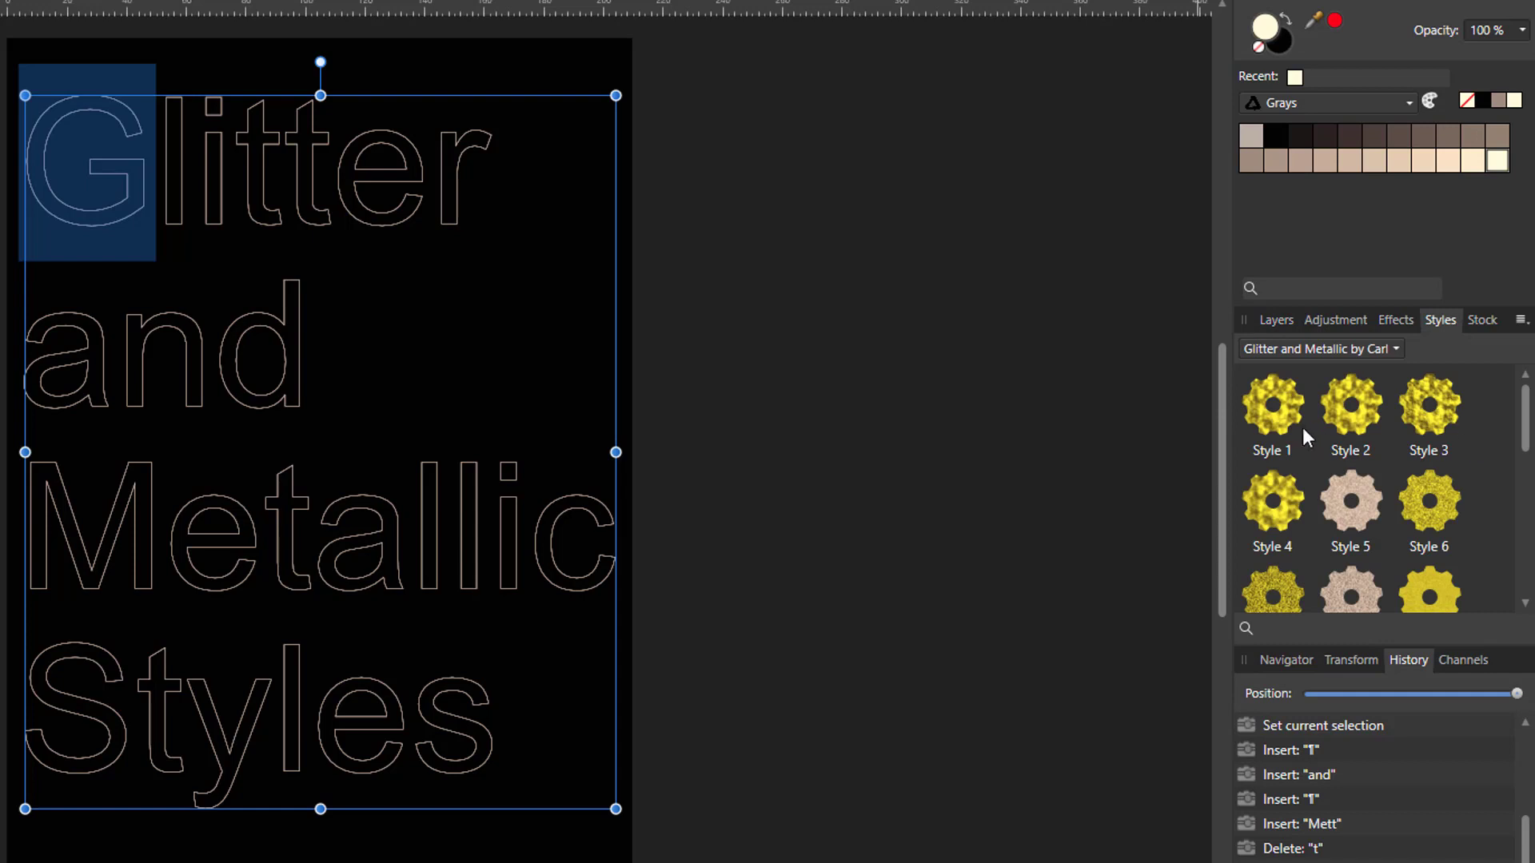
click(1279, 421)
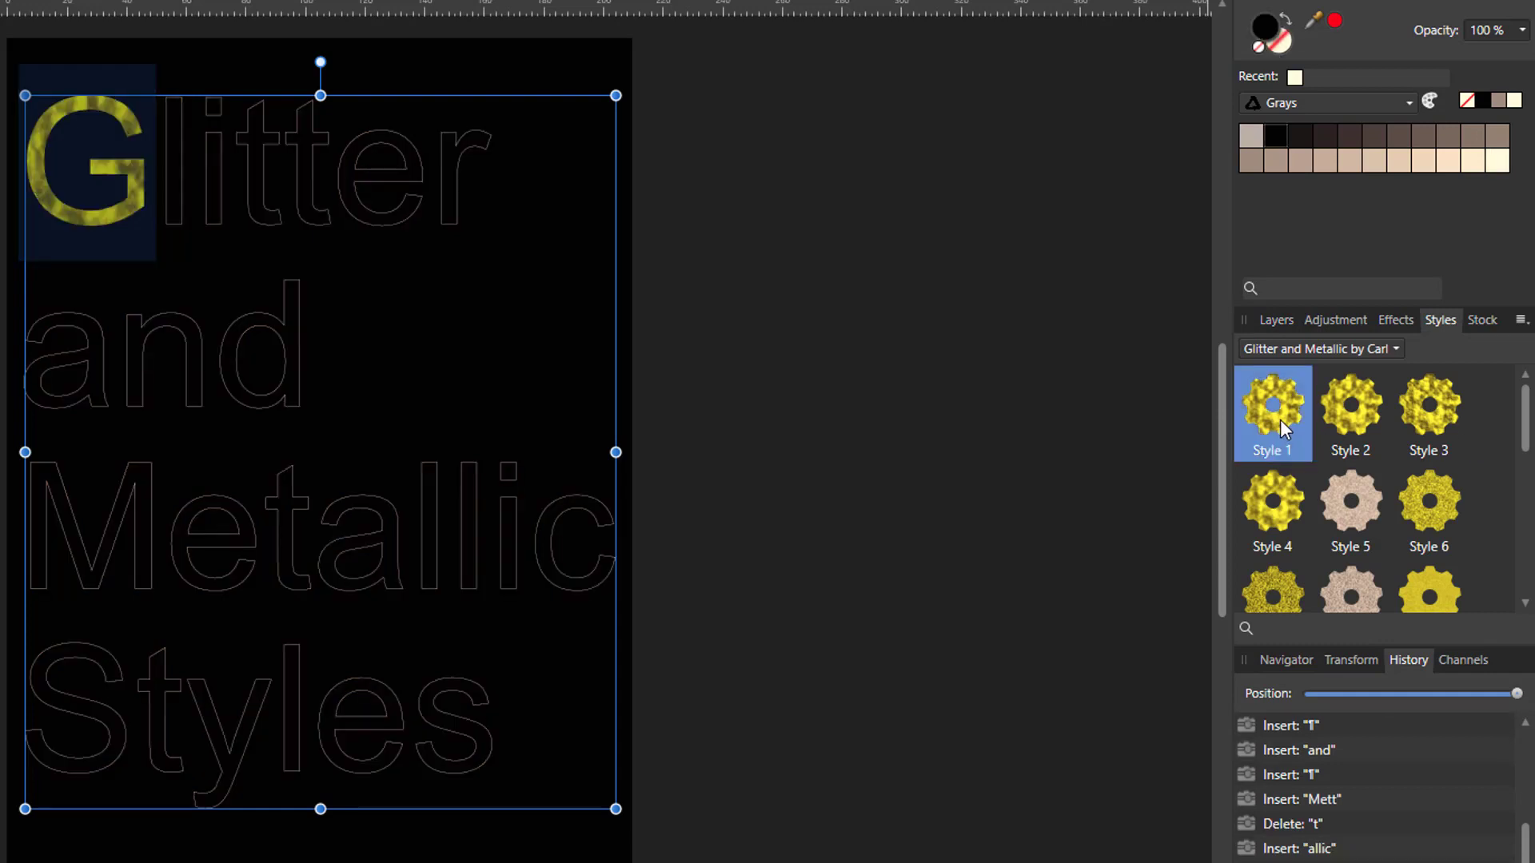
Apply Style 2 to the letter "l" and Style 3 to the letter "i" of "Glitter"
key(Right)
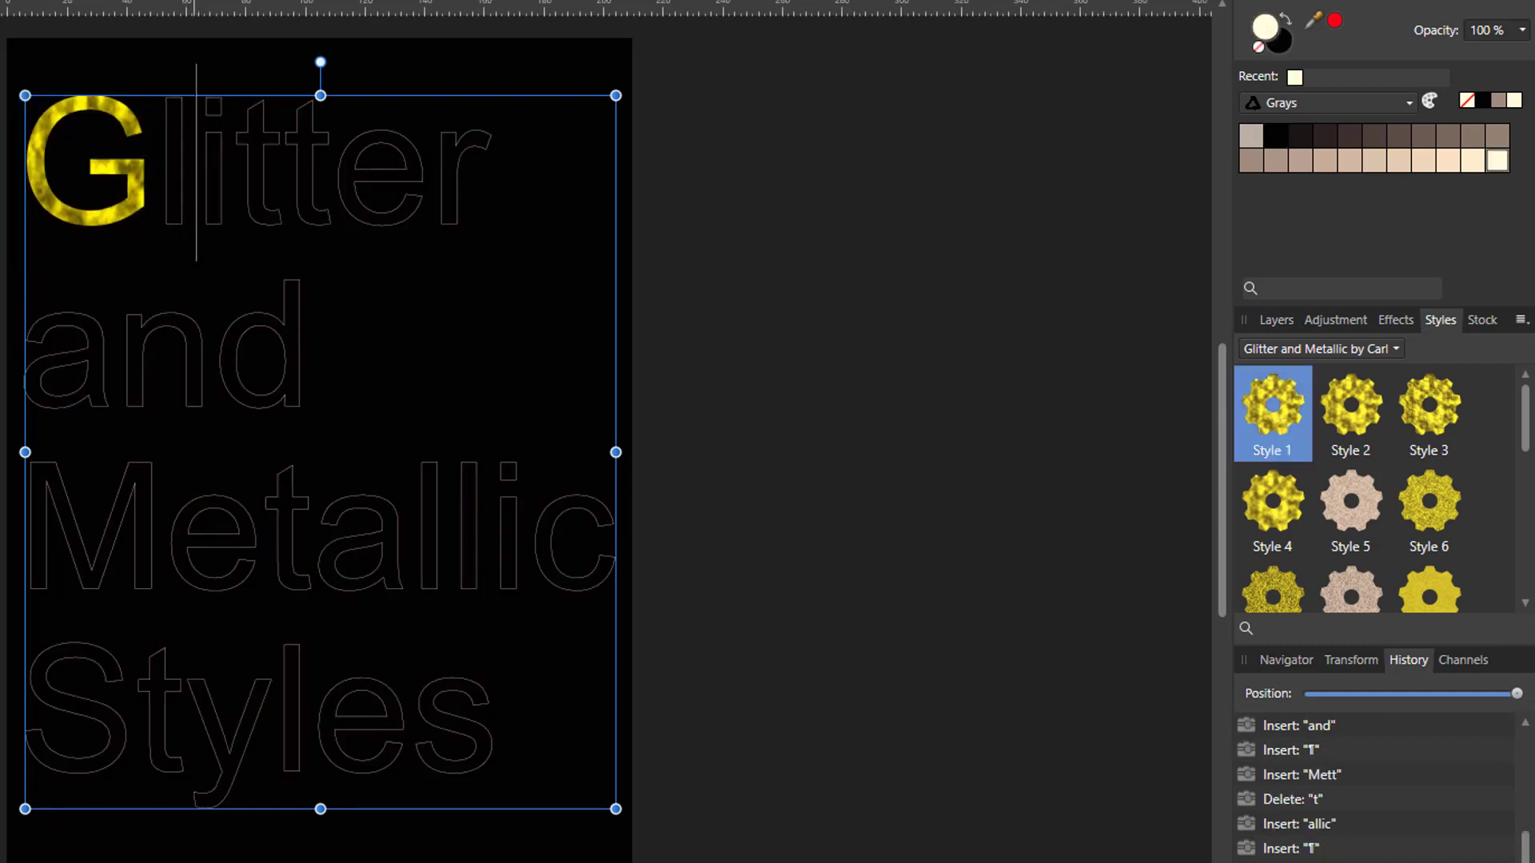
key(shift+Right)
click(1350, 412)
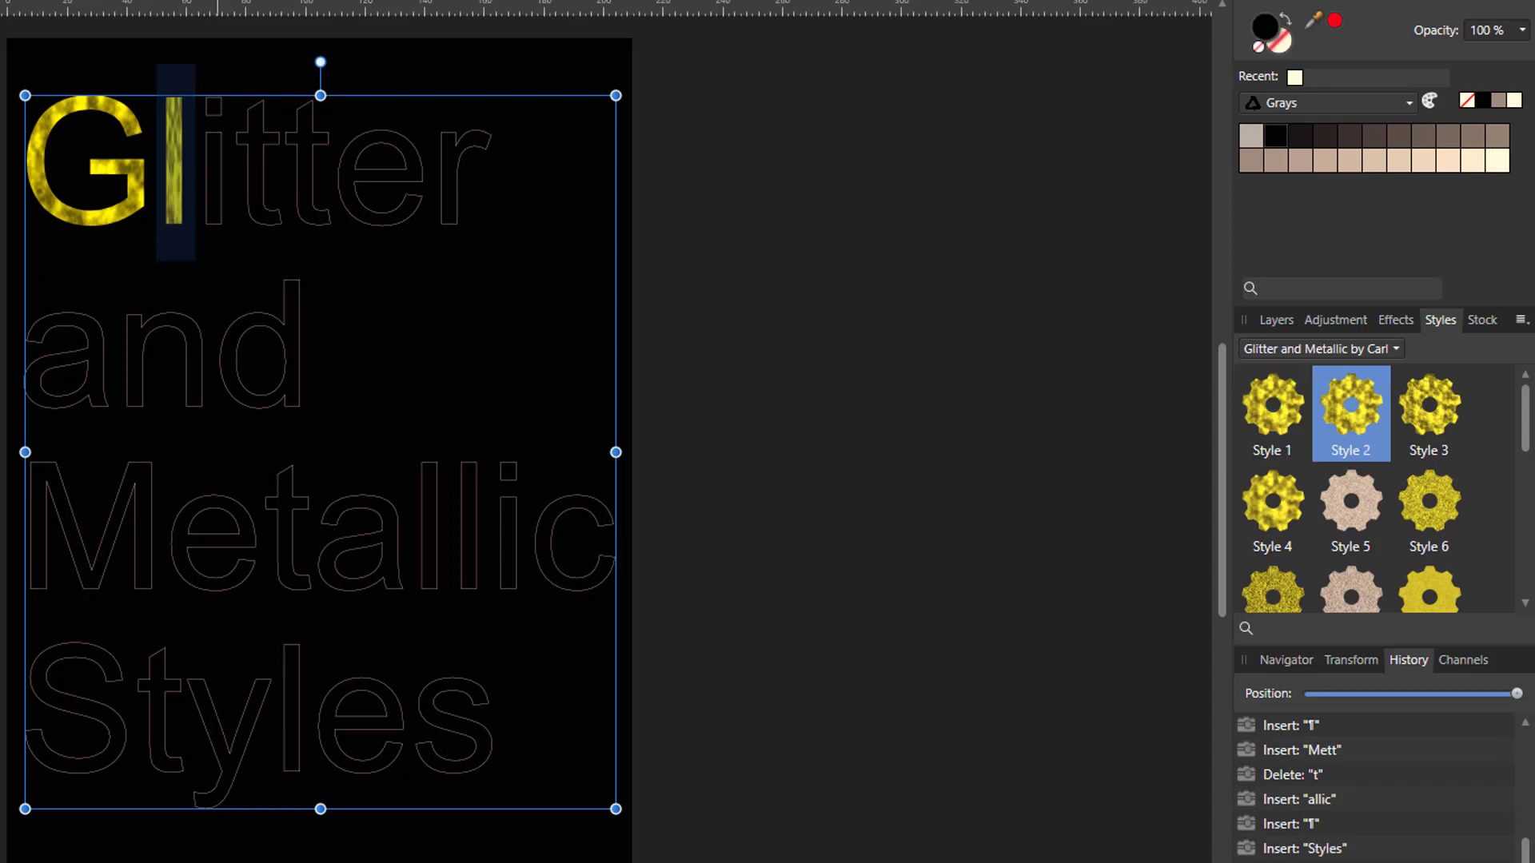
key(Right)
key(shift+Right)
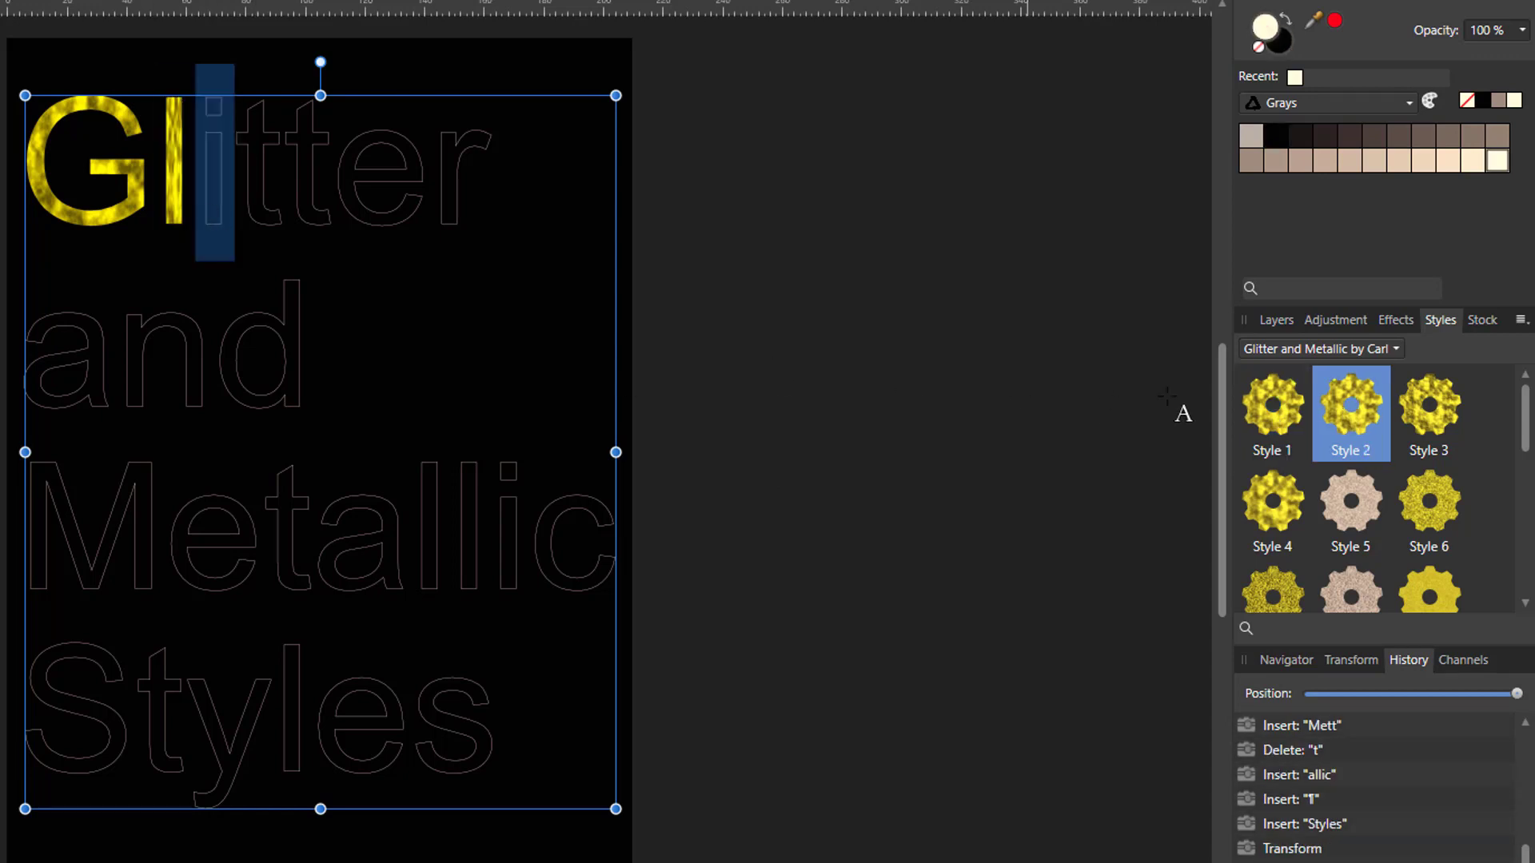
click(1435, 411)
Apply Style 14 to the first "t" and Style 15 to the second "t" of "Glitter"
key(Right)
key(shift+Right)
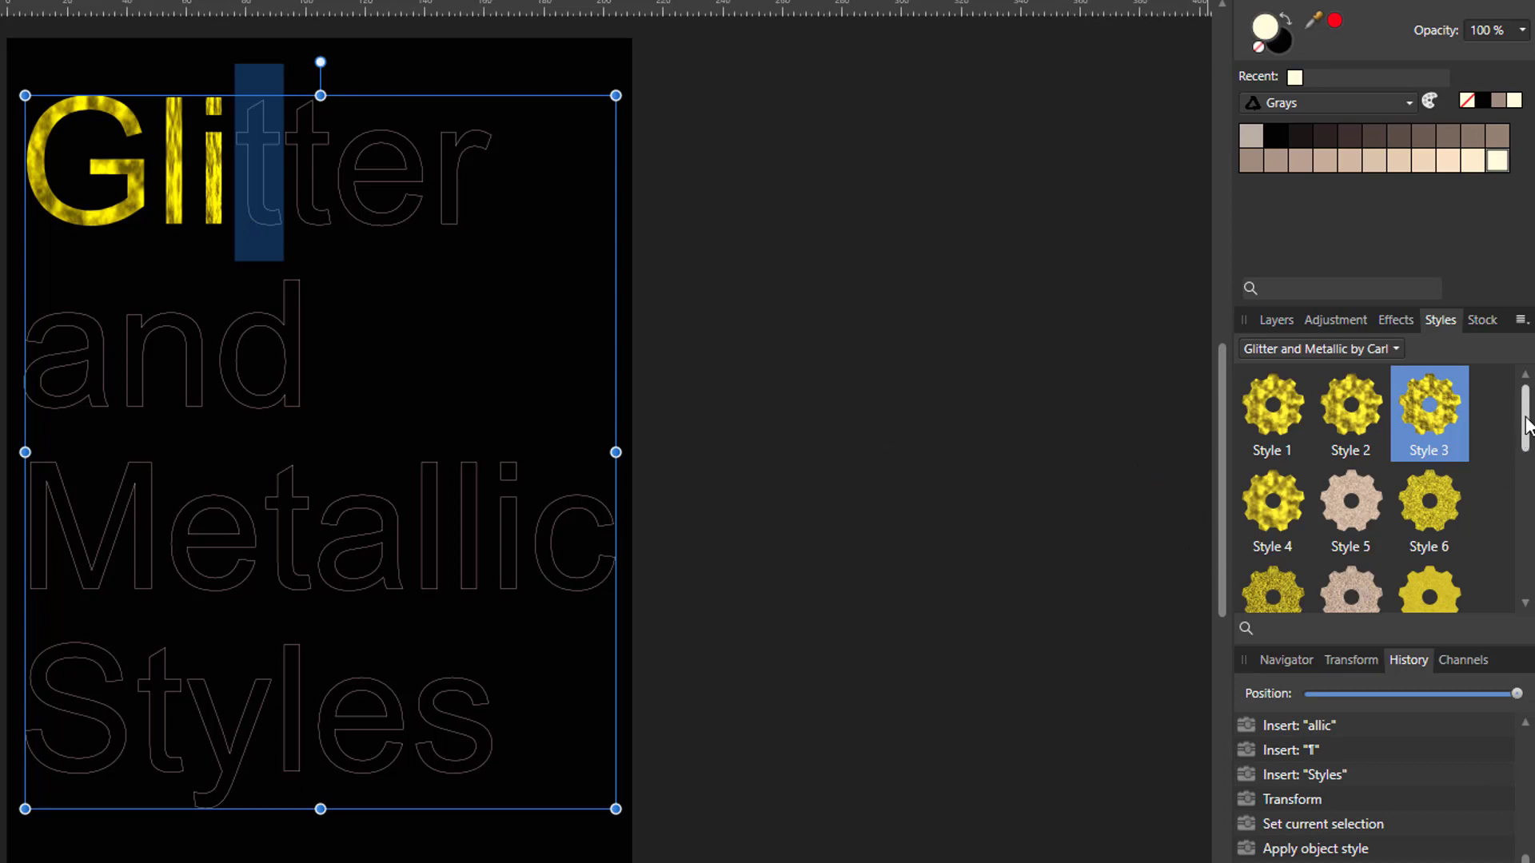
drag(1525, 424, 1526, 492)
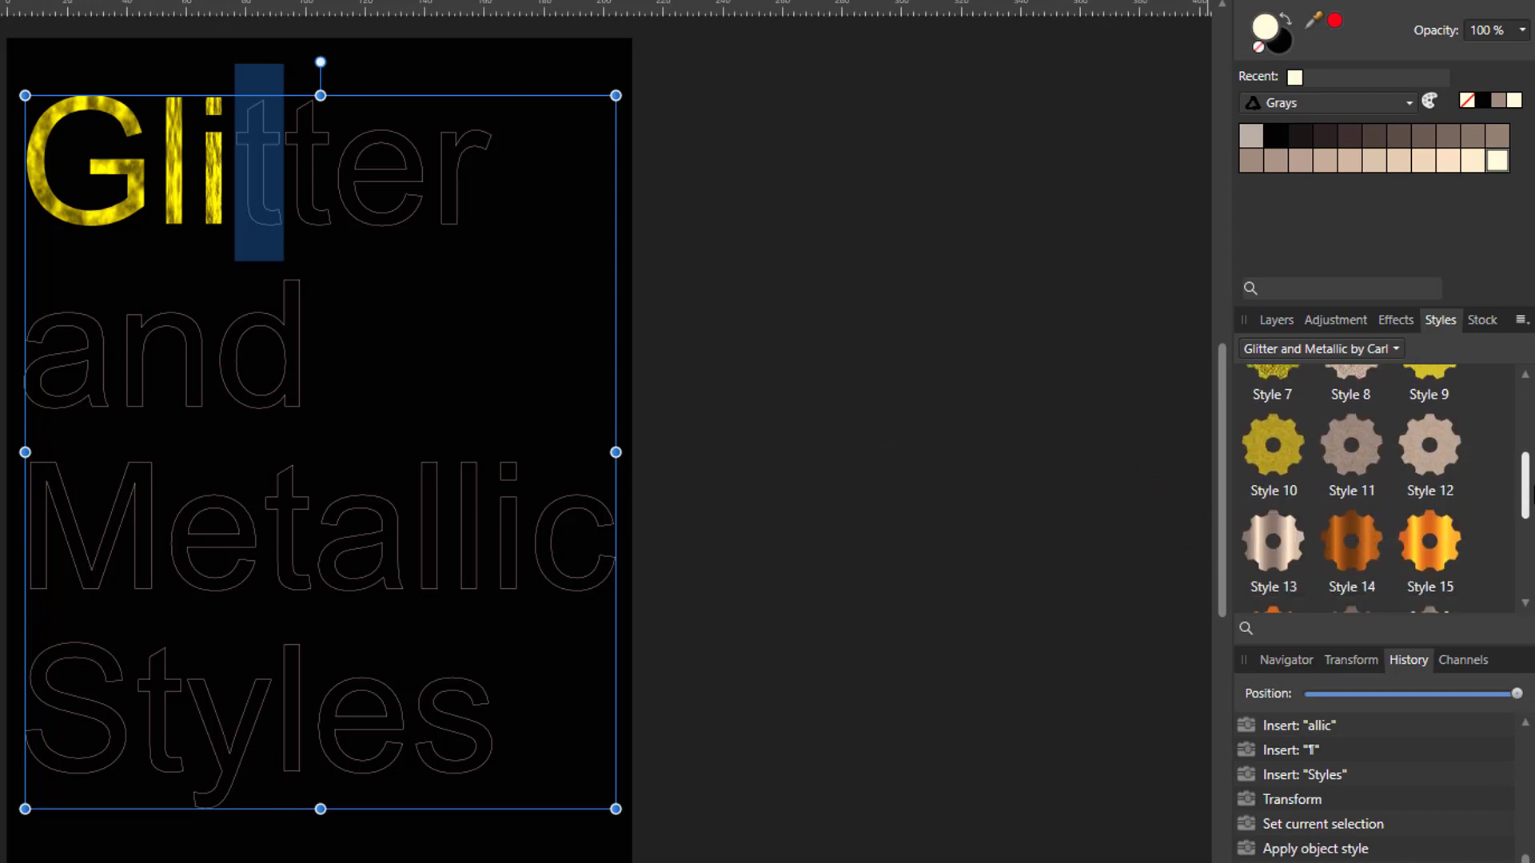
click(1352, 536)
key(Right)
key(shift+Right)
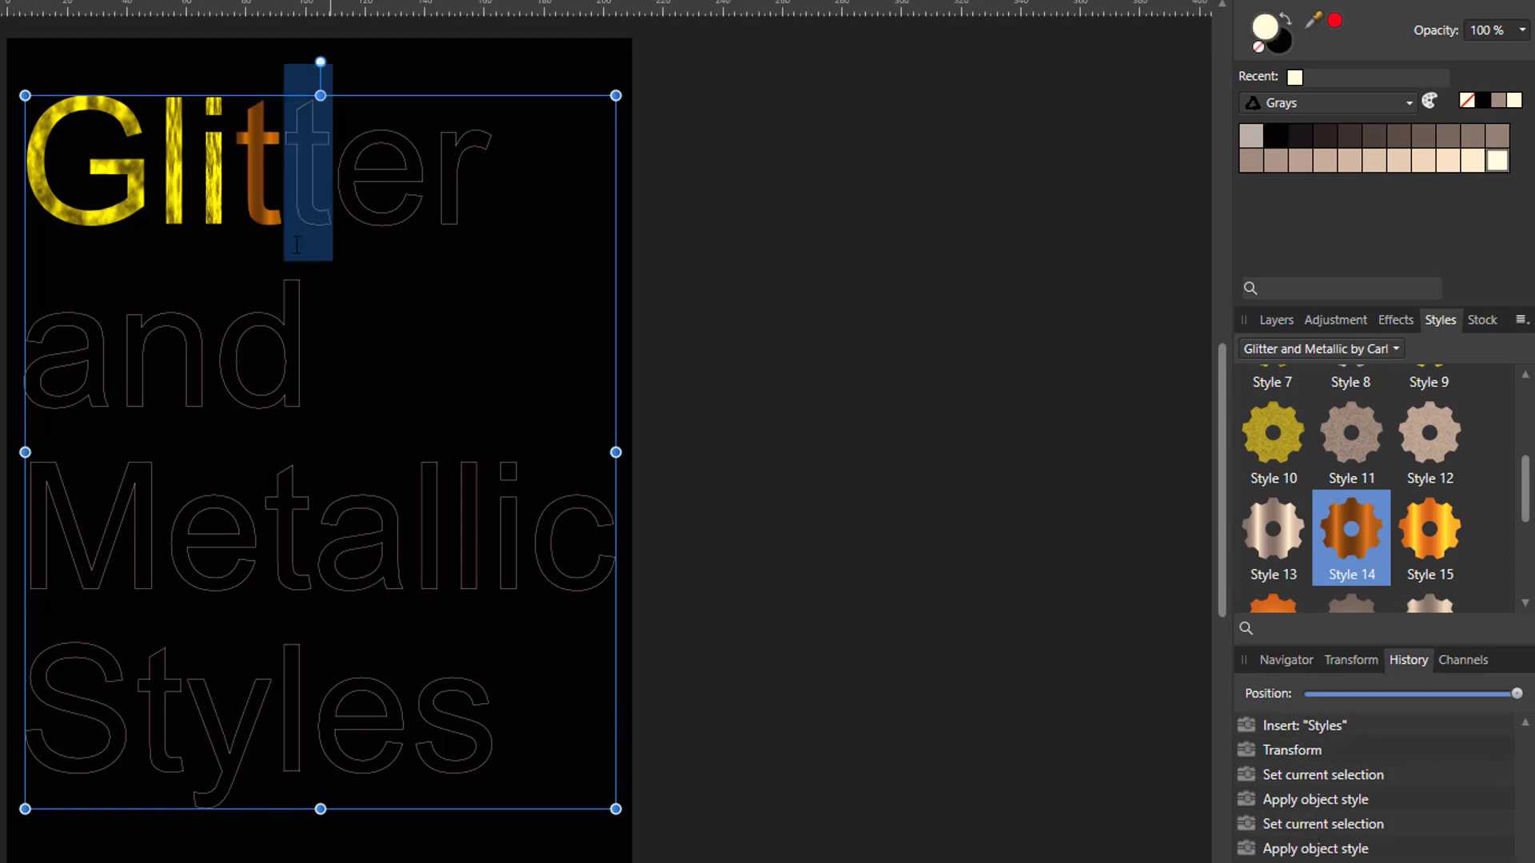
click(1421, 550)
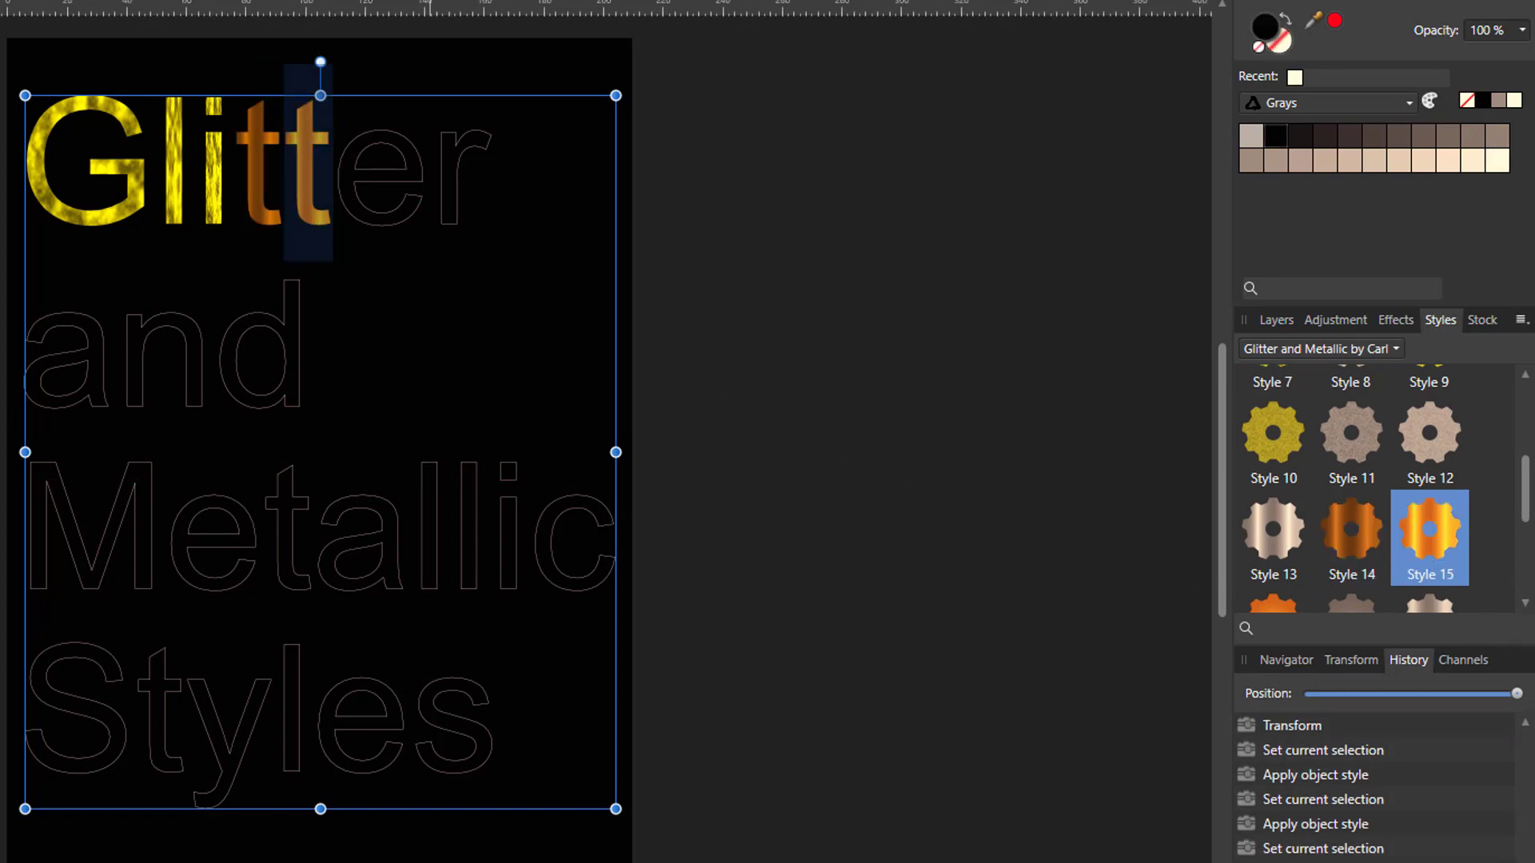
Apply Style 19 to the letter "e" and Style 21 to the letter "r" of "Glitter"
key(Right)
key(shift+Right)
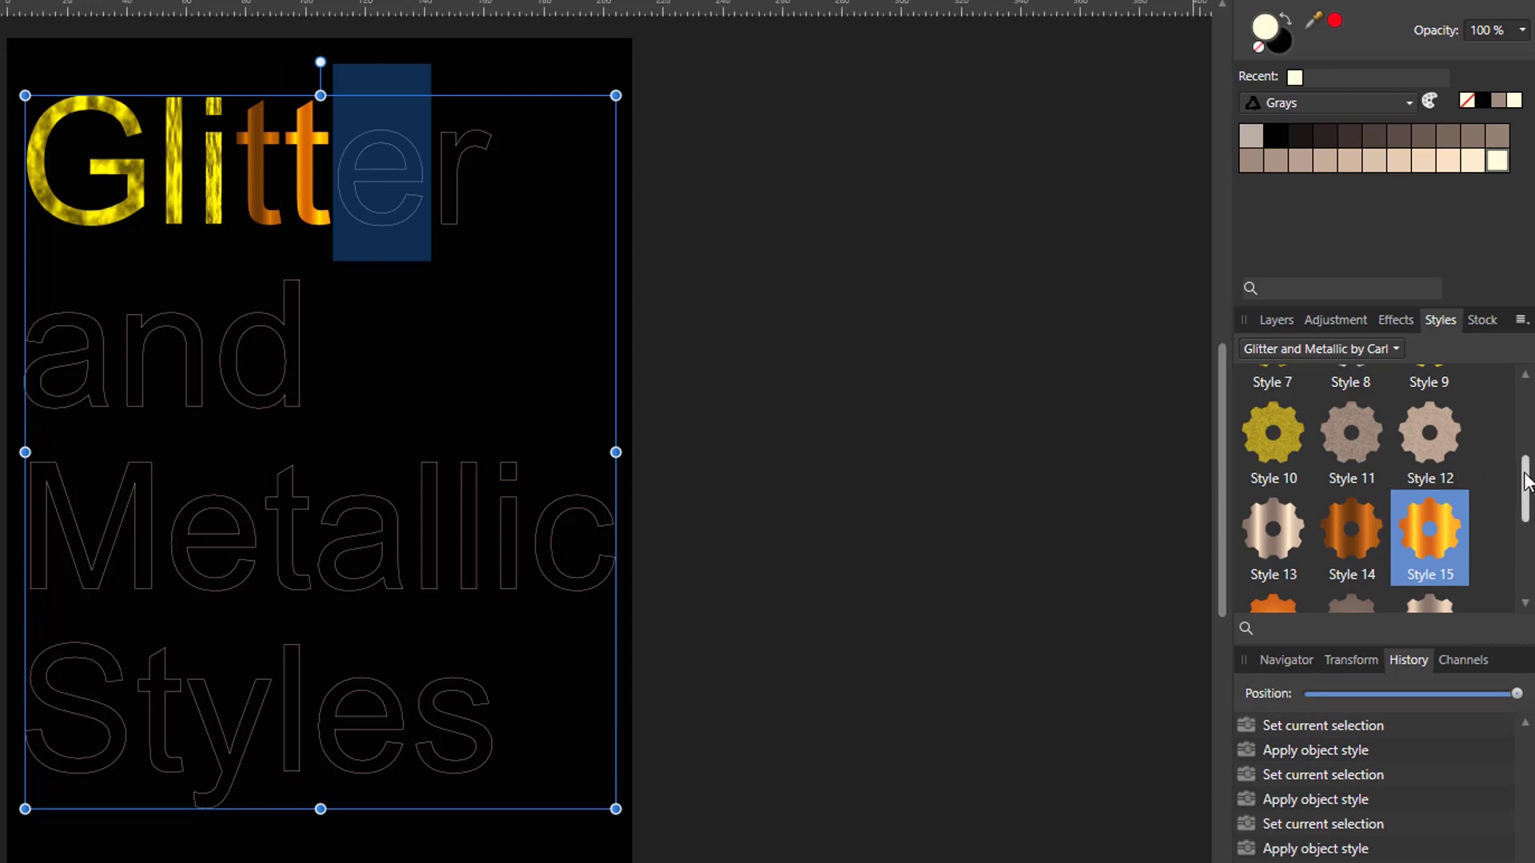
drag(1526, 479, 1526, 525)
click(1295, 560)
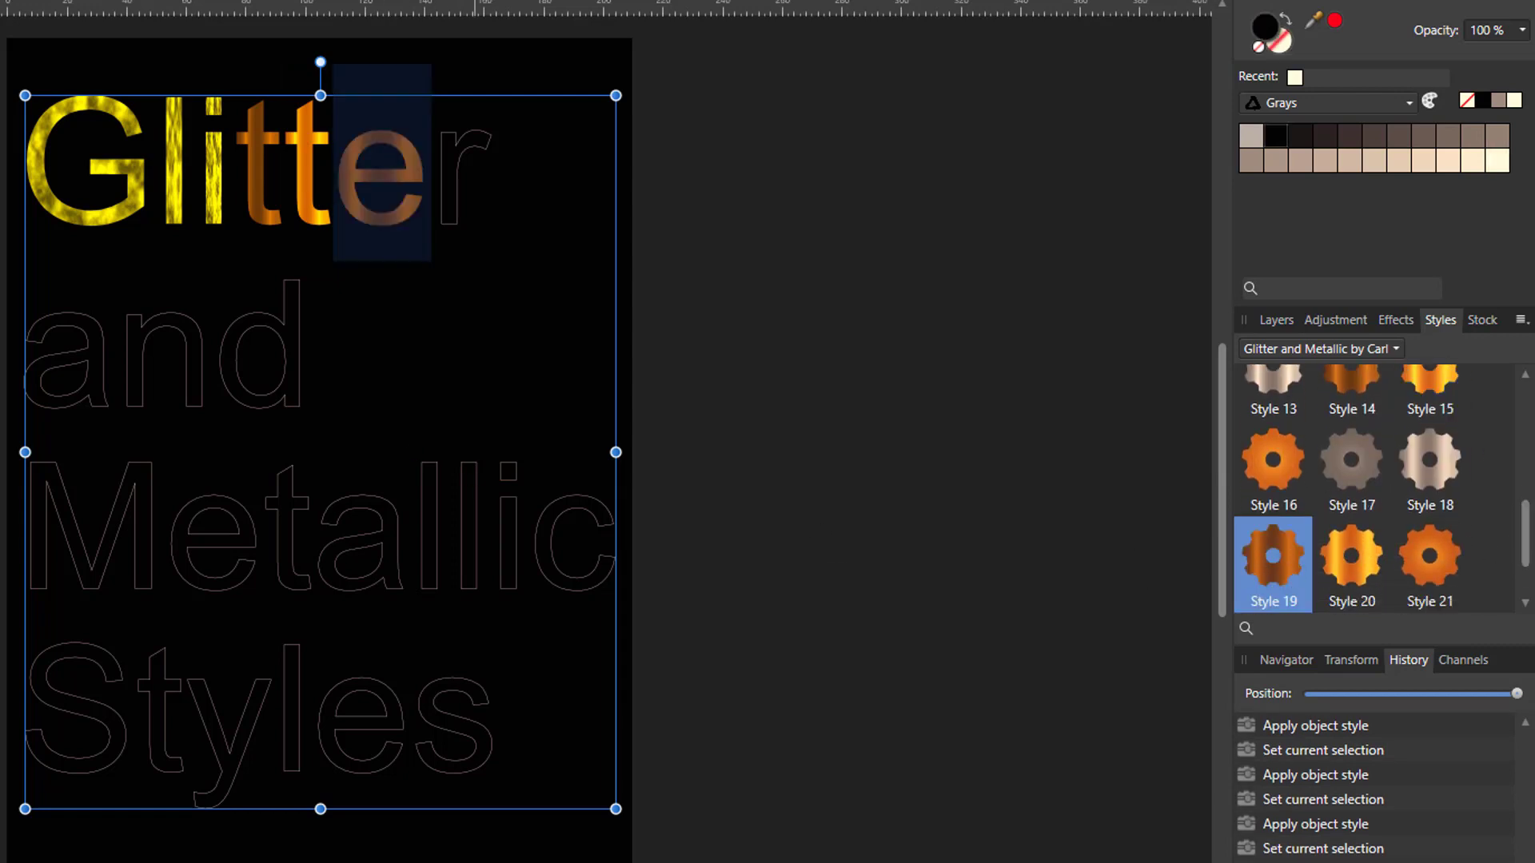
key(Right)
key(Right)
key(shift+Left)
click(1411, 568)
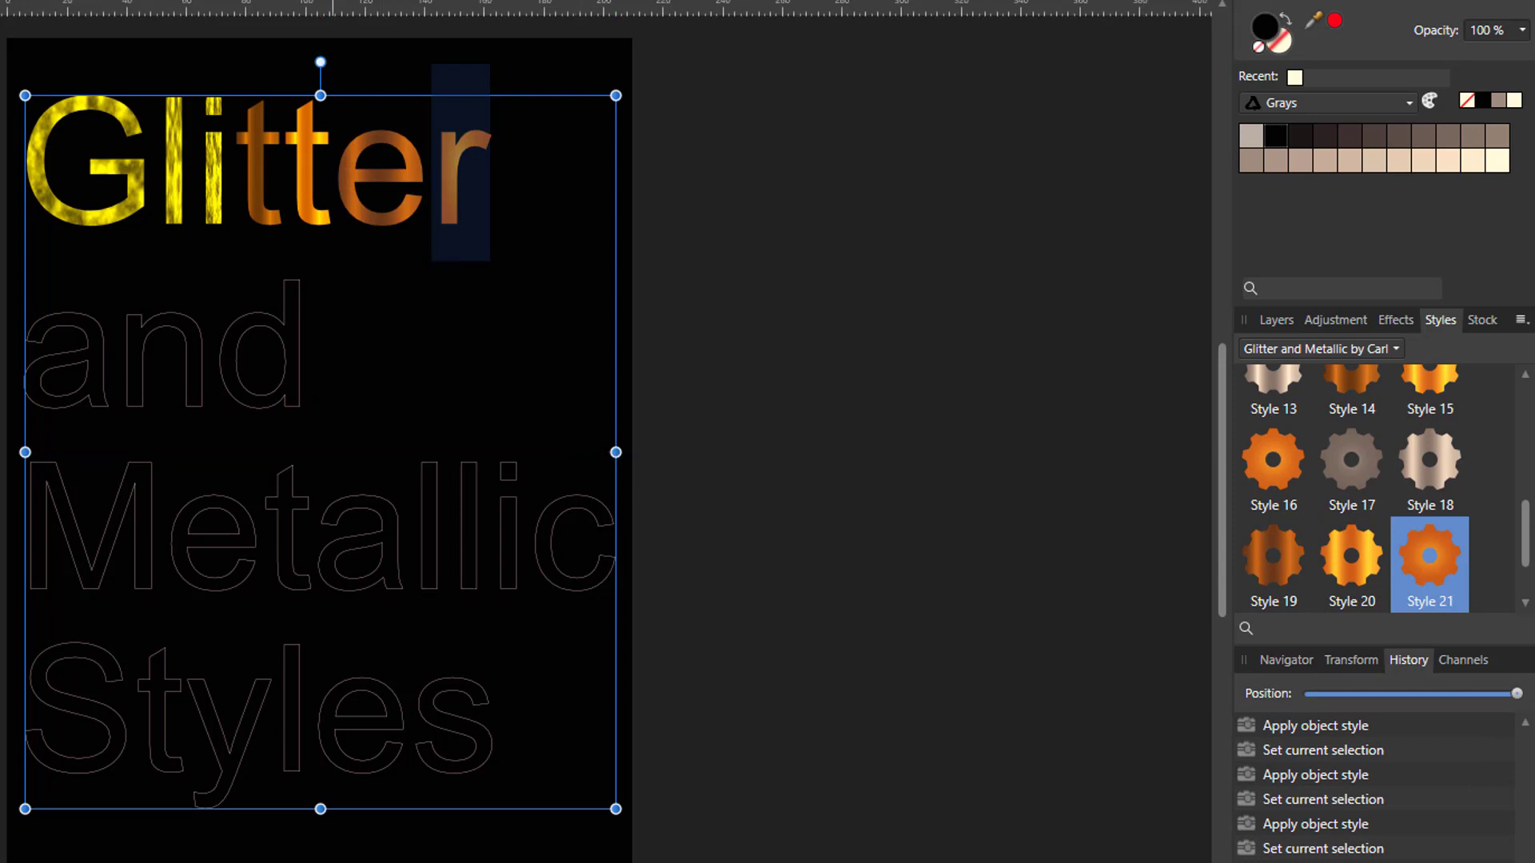
Apply Style 18 to the whole word "and" on the second line
key(Down)
key(shift+Left)
key(shift+Left)
key(shift+Left)
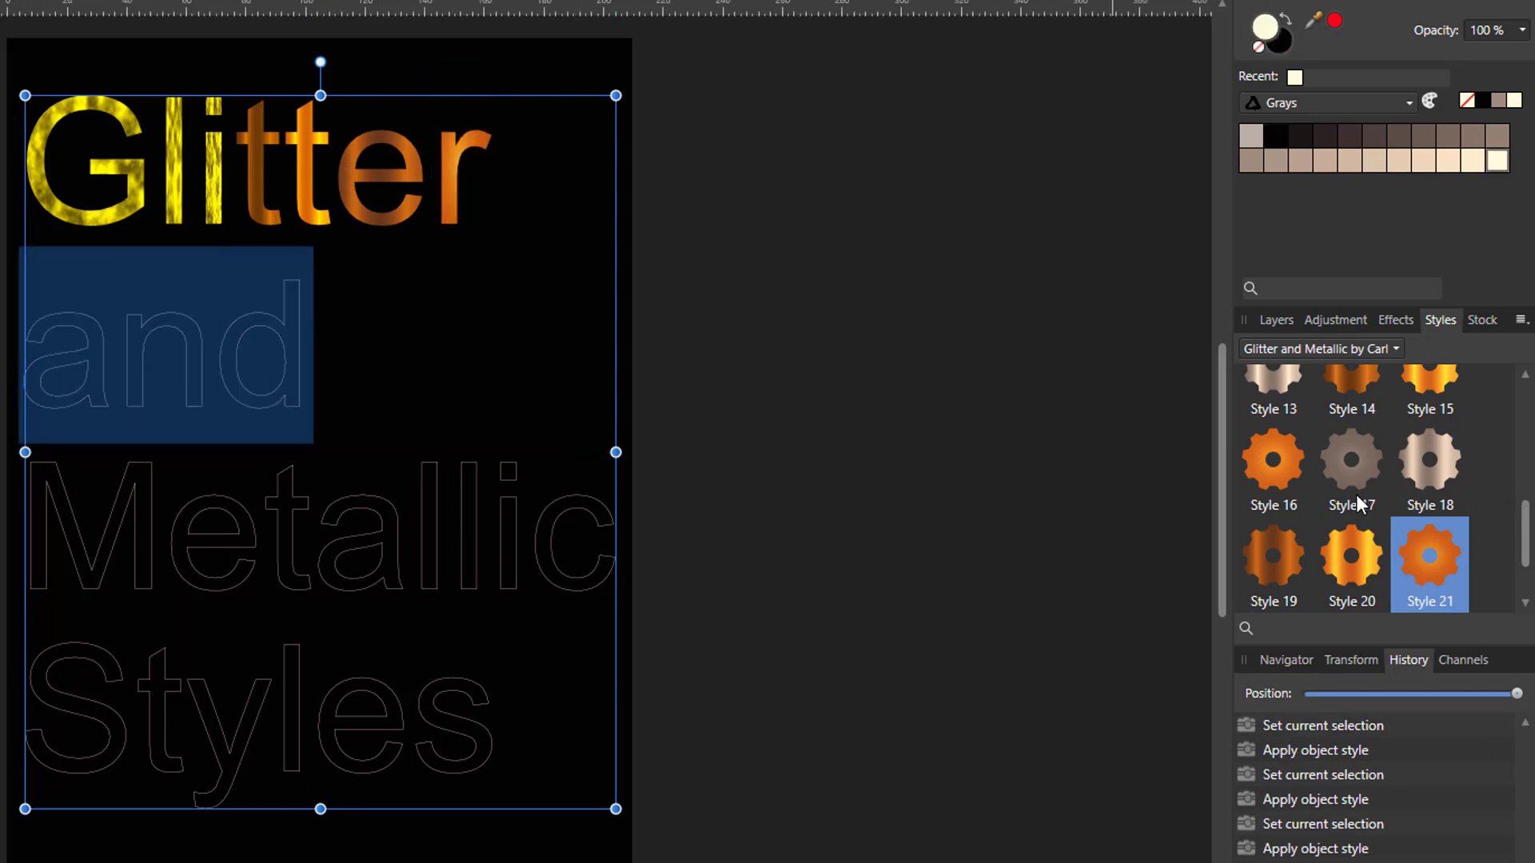
click(1424, 473)
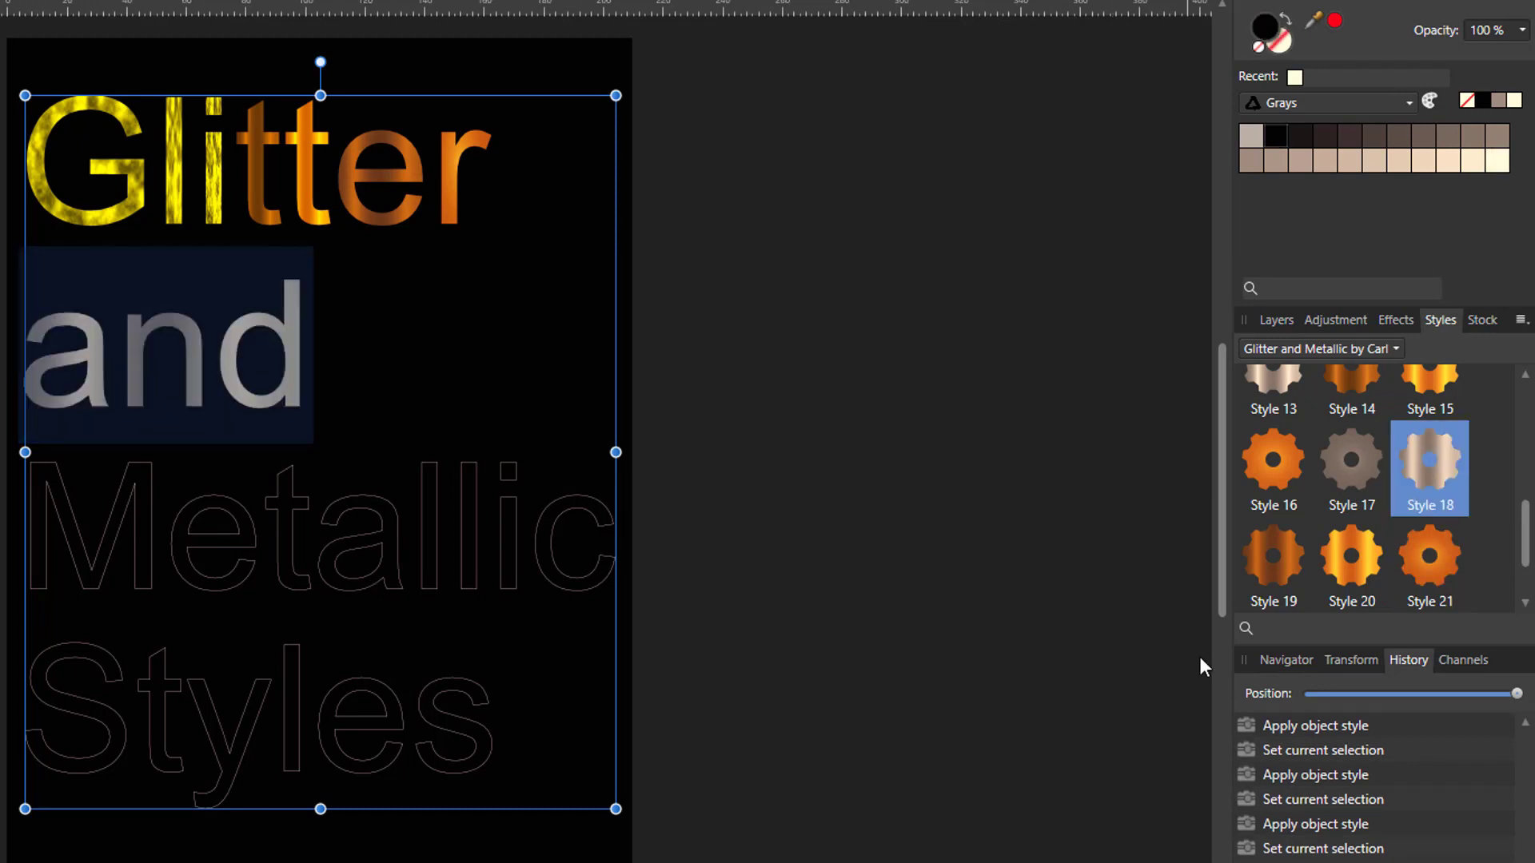
Apply Style 16 to the whole word "Metallic" on the third line
key(Down)
key(shift+Left)
key(shift+Left)
key(shift+Left)
key(shift+Left)
key(shift+Left)
key(shift+Left)
key(shift+Left)
key(shift+Left)
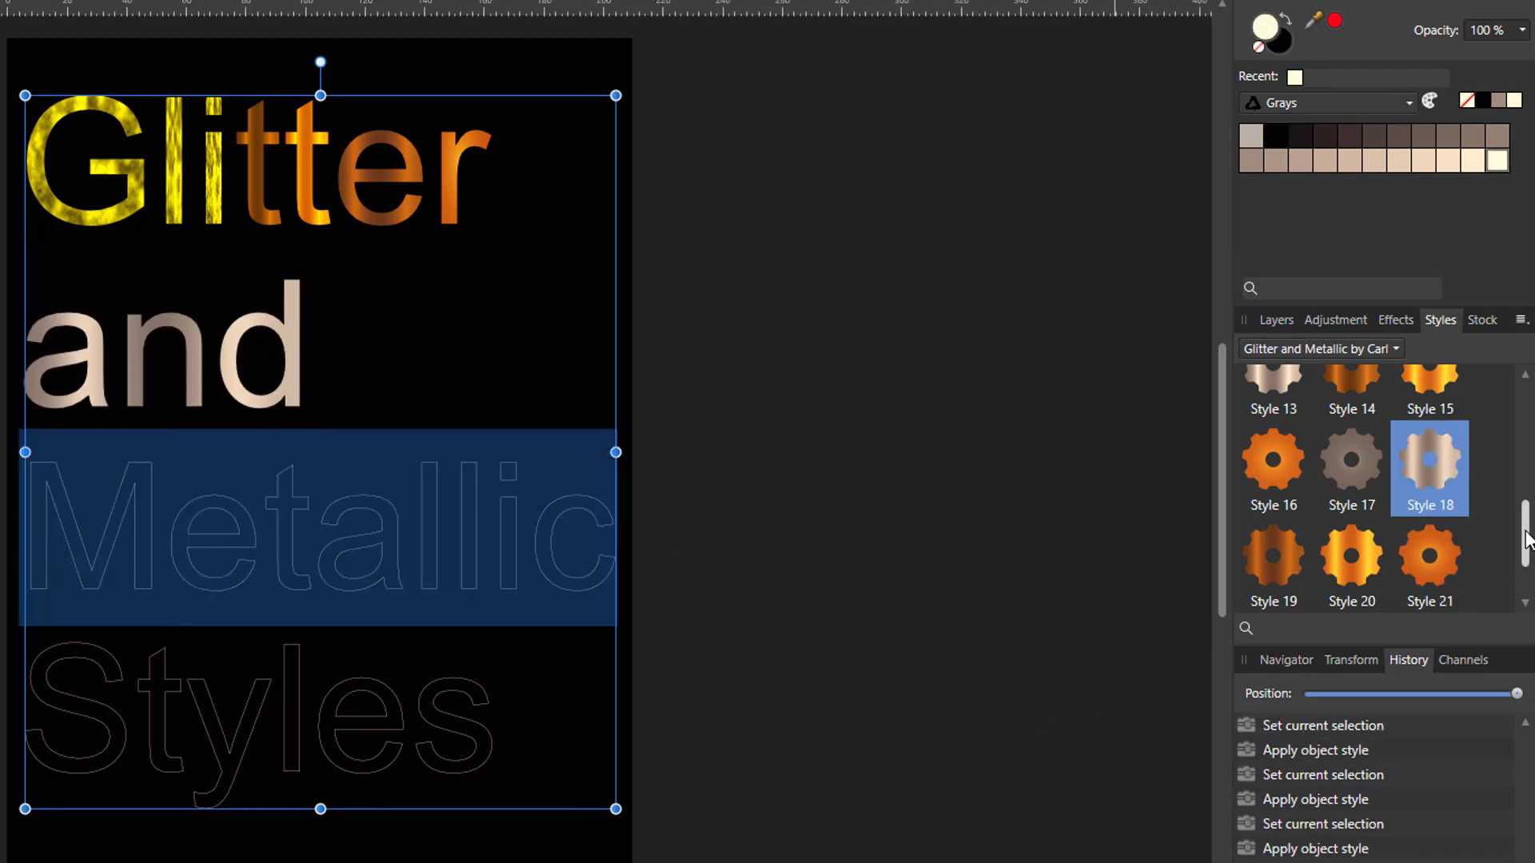
scroll(1527, 535, down, 1)
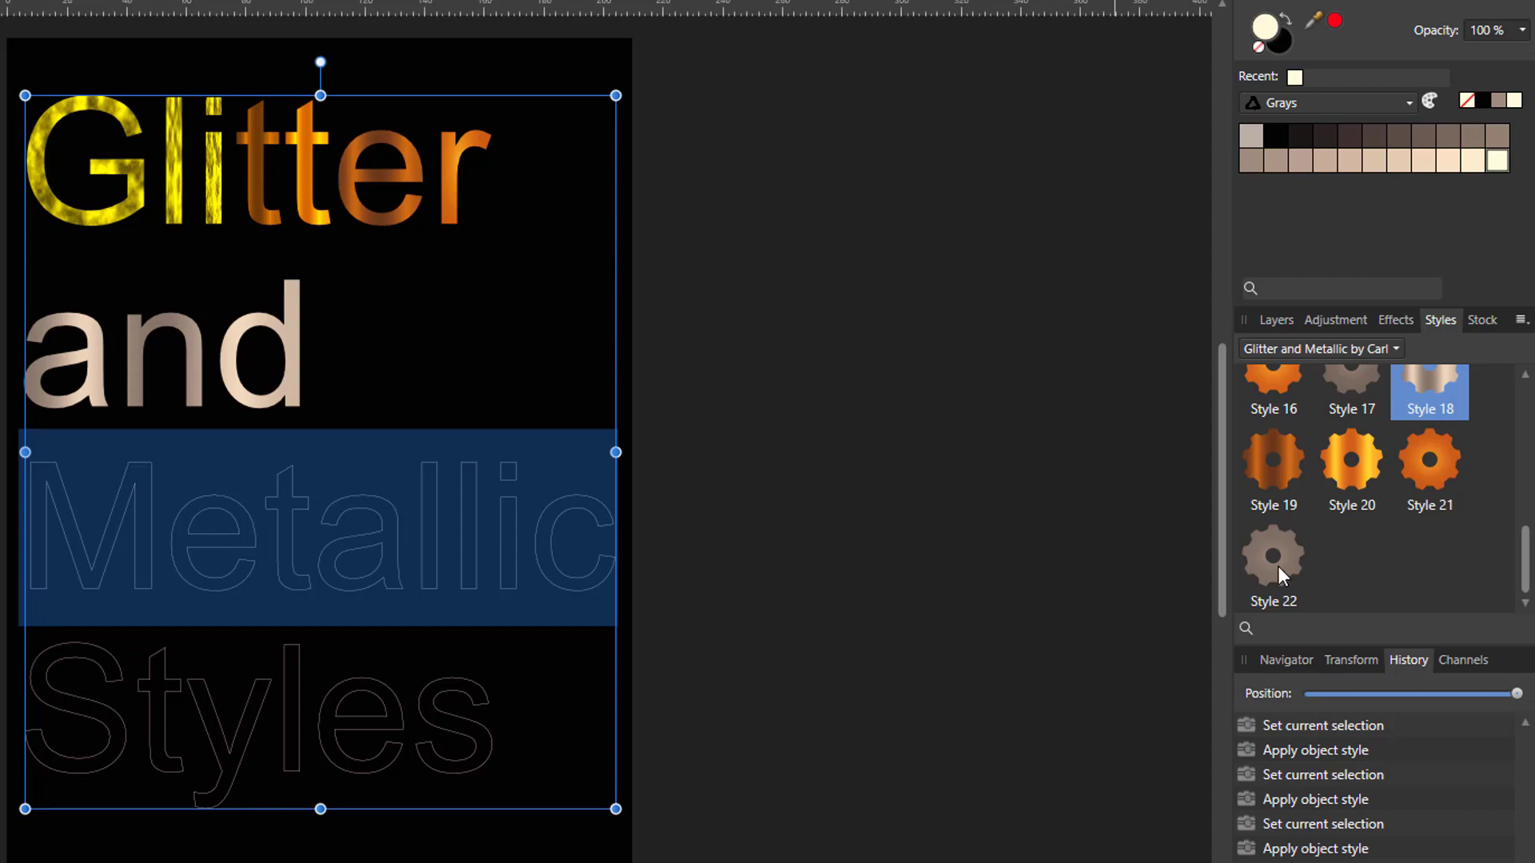
click(1279, 390)
Apply Style 6 to the whole word "Styles" on the fourth line and clear the selection
drag(519, 723, 32, 732)
drag(1527, 582, 1517, 464)
click(1439, 484)
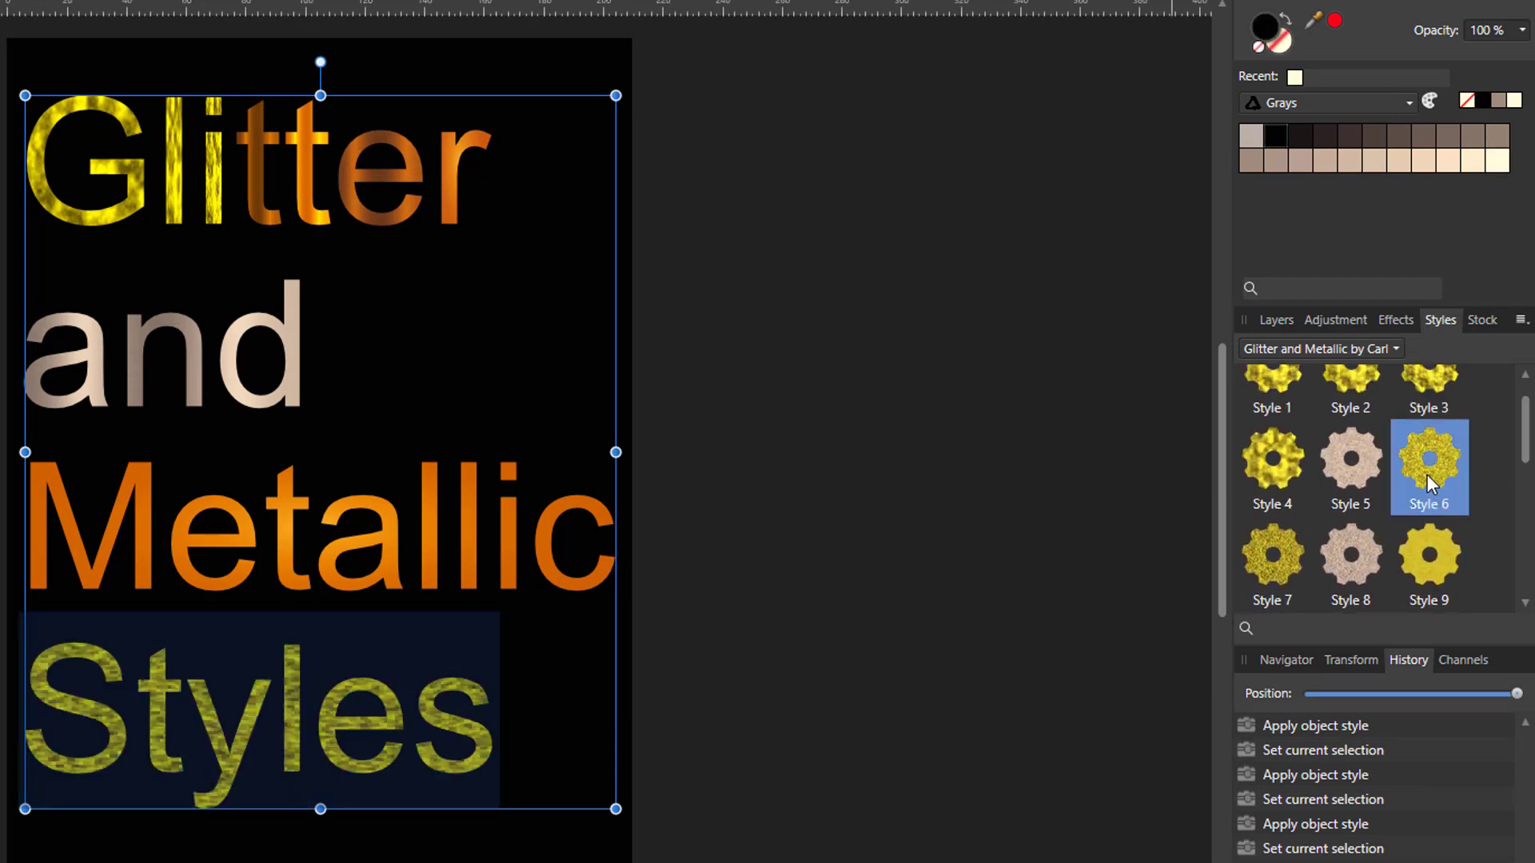
key(ctrl+d)
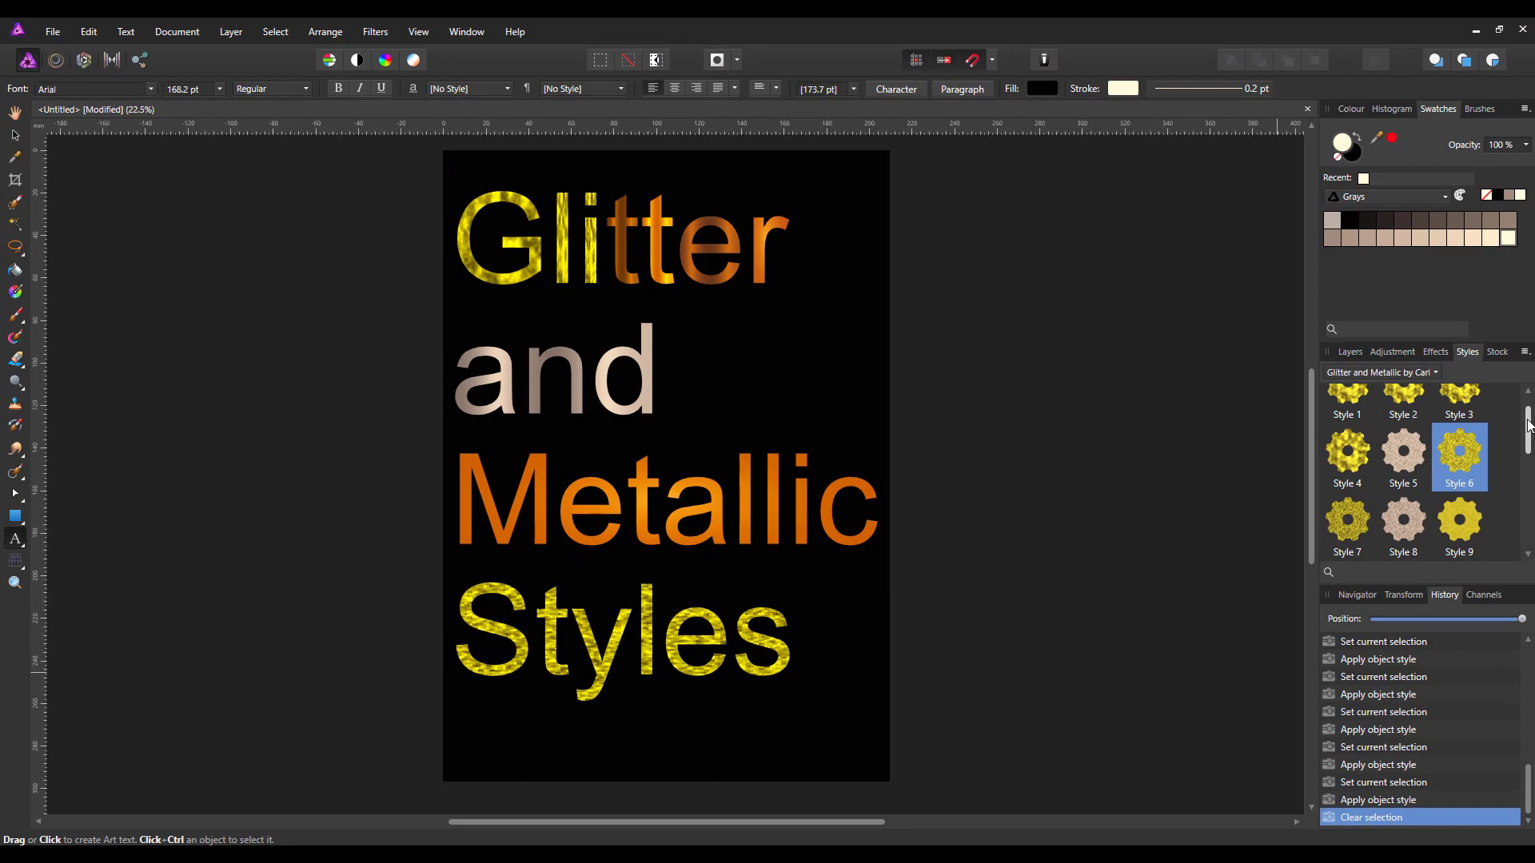
Look through the saved styles in the custom glitter and metallic category and view the options for managing, importing and exporting style categories
scroll(1431, 480, up, 1)
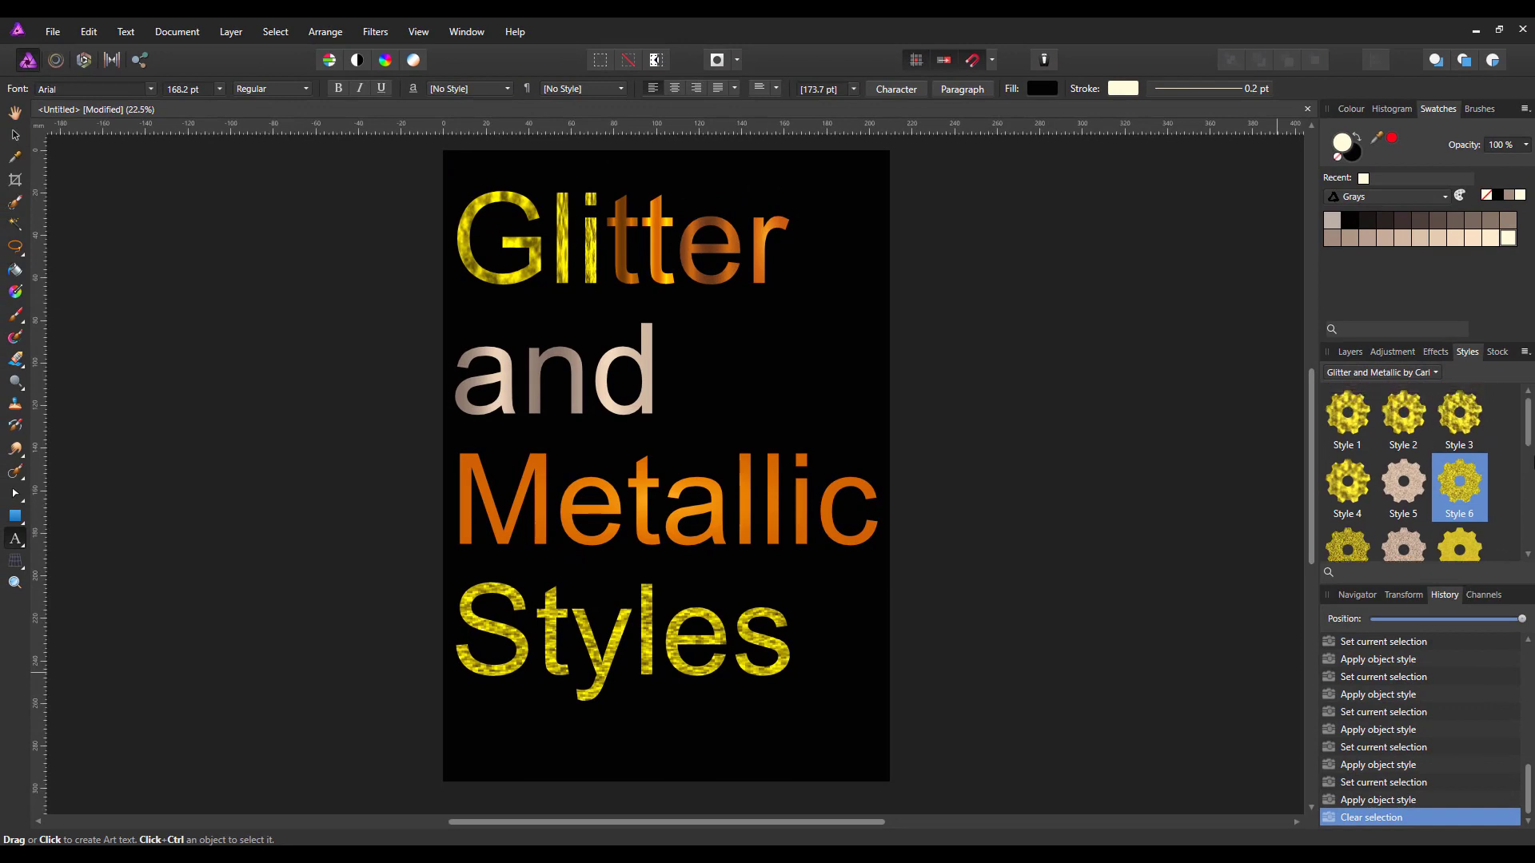
mouse_move(1528, 418)
mouse_down()
mouse_move(1531, 515)
mouse_move(1533, 434)
mouse_up()
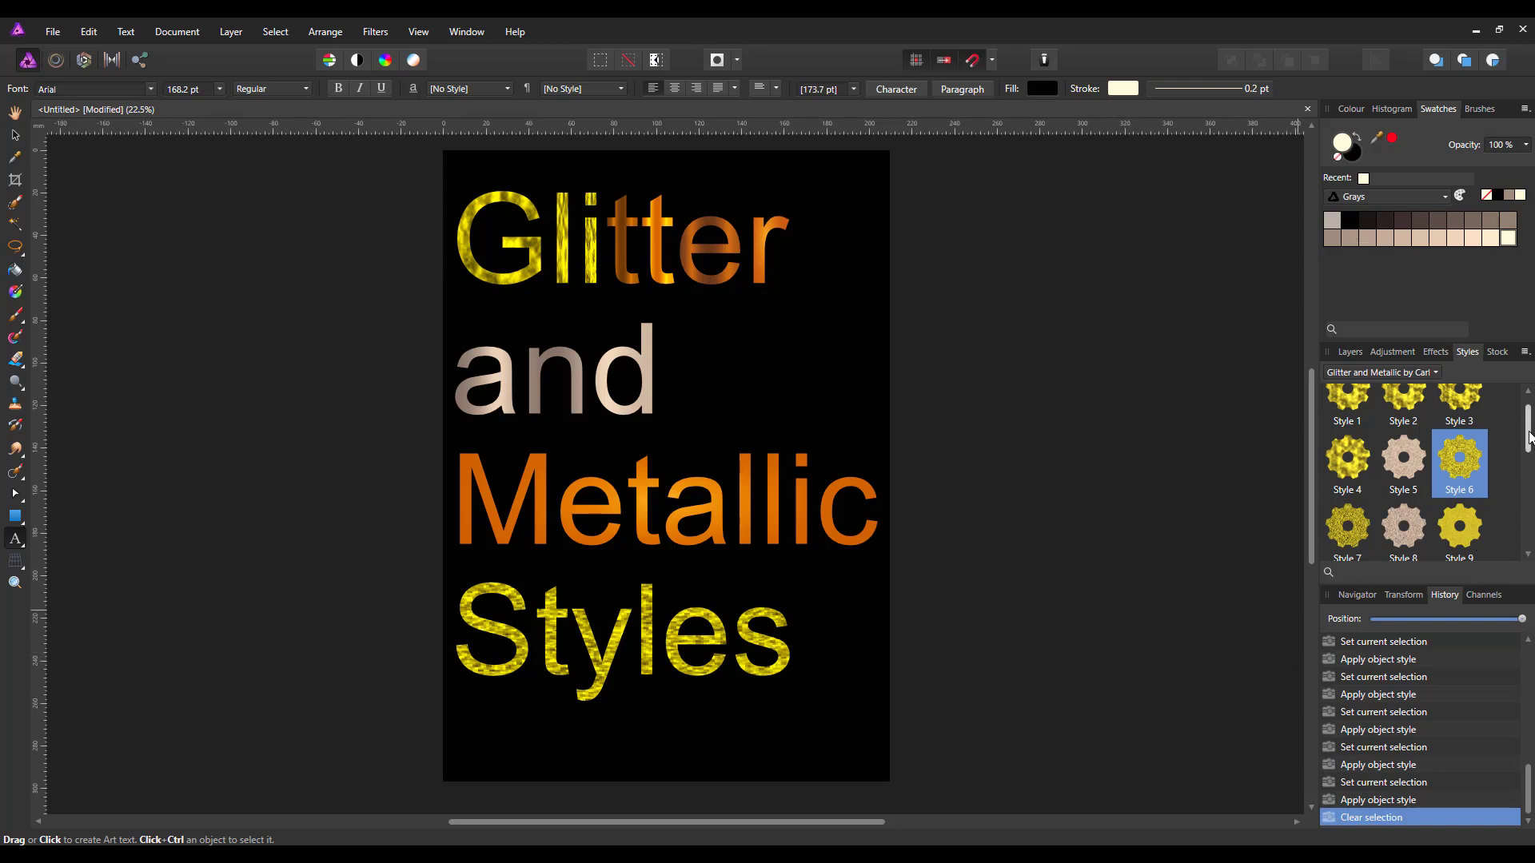
scroll(1529, 436, down, 5)
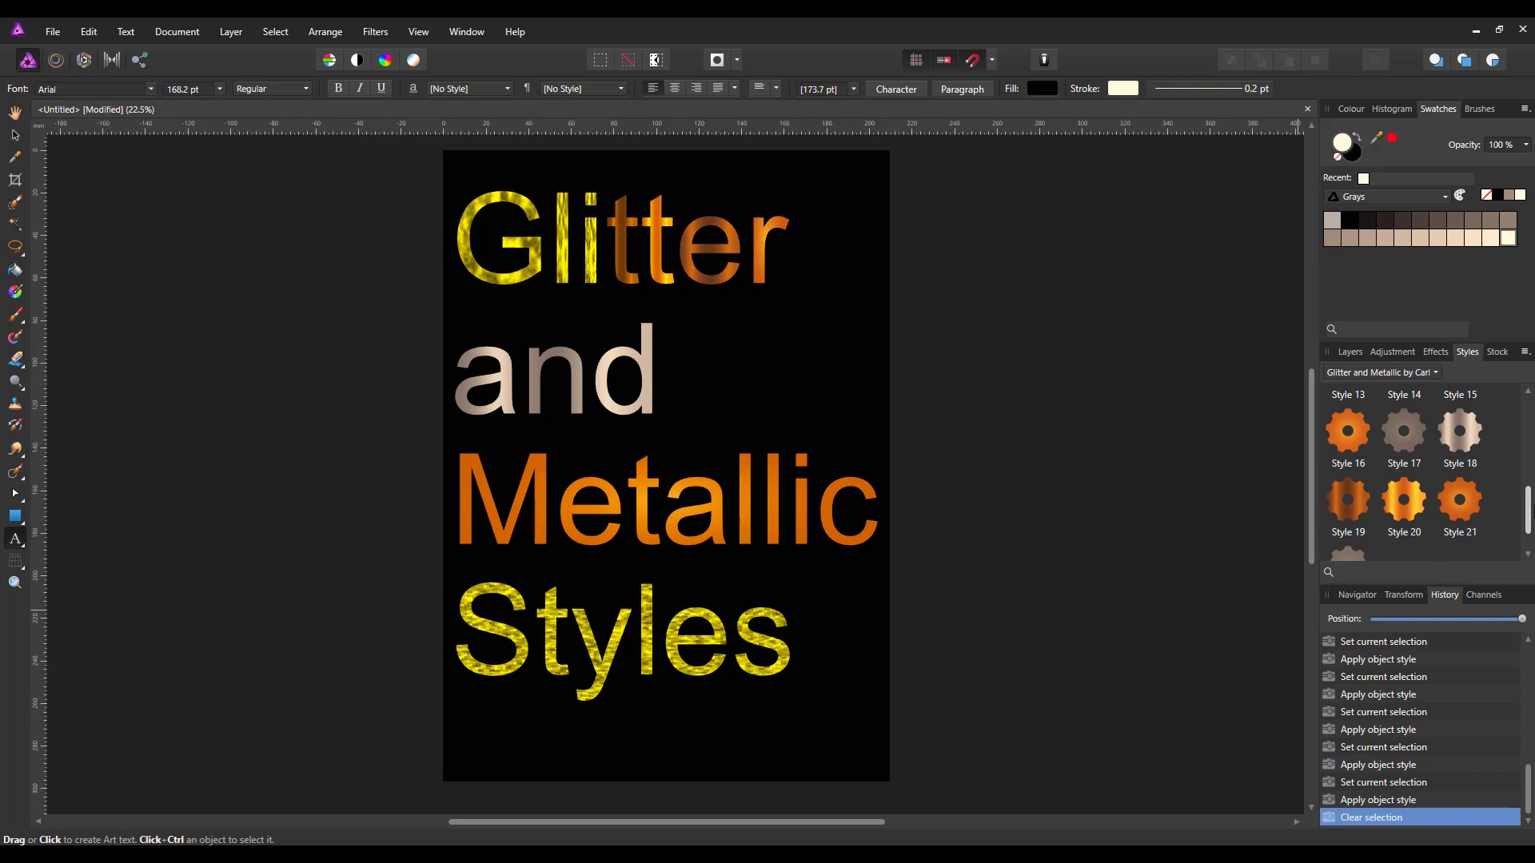
scroll(1528, 512, up, 5)
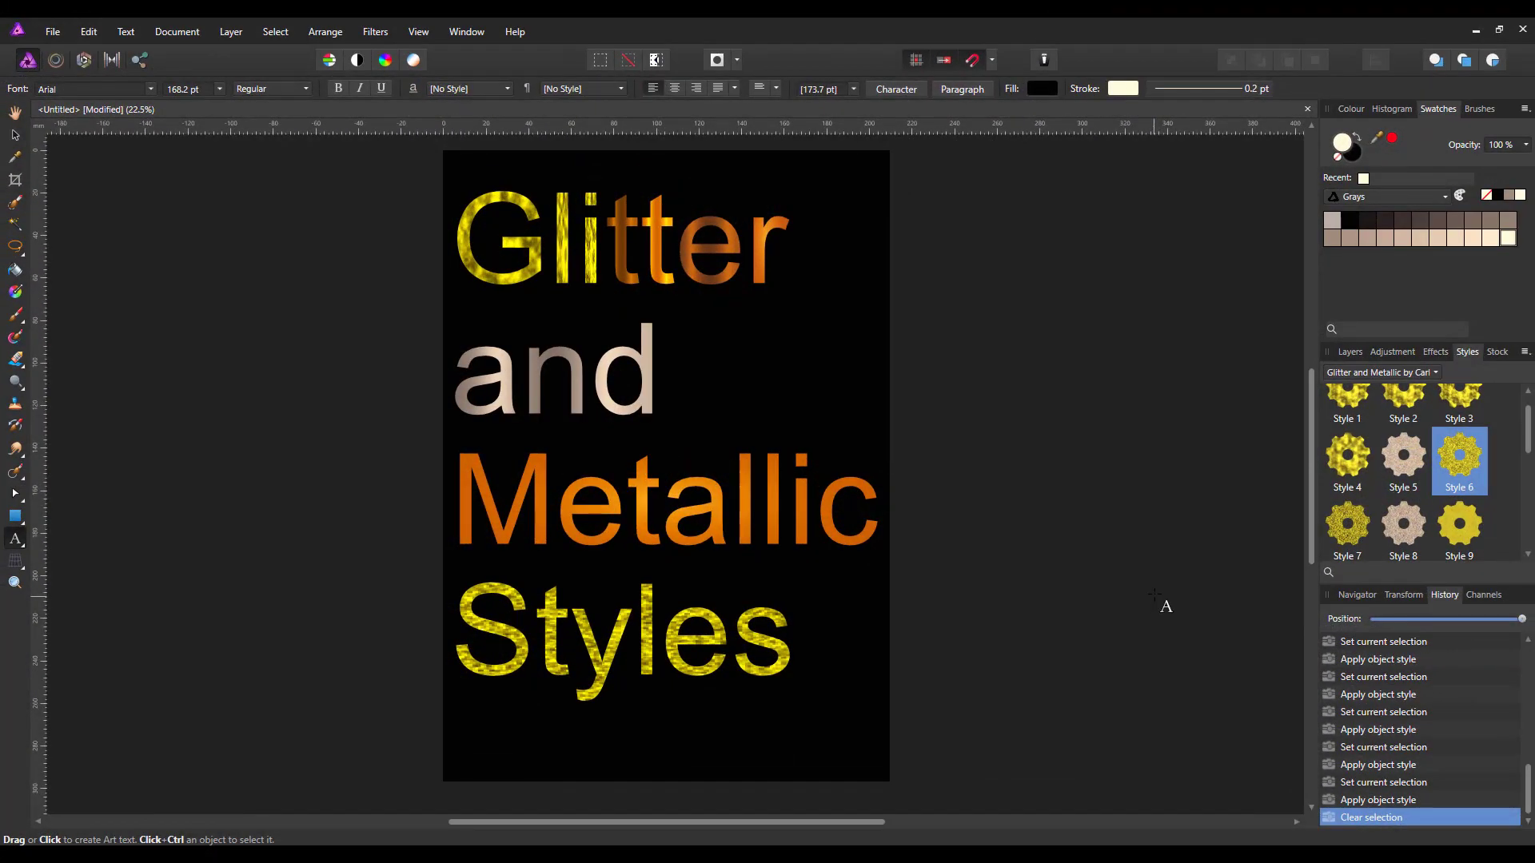
scroll(1529, 435, up, 1)
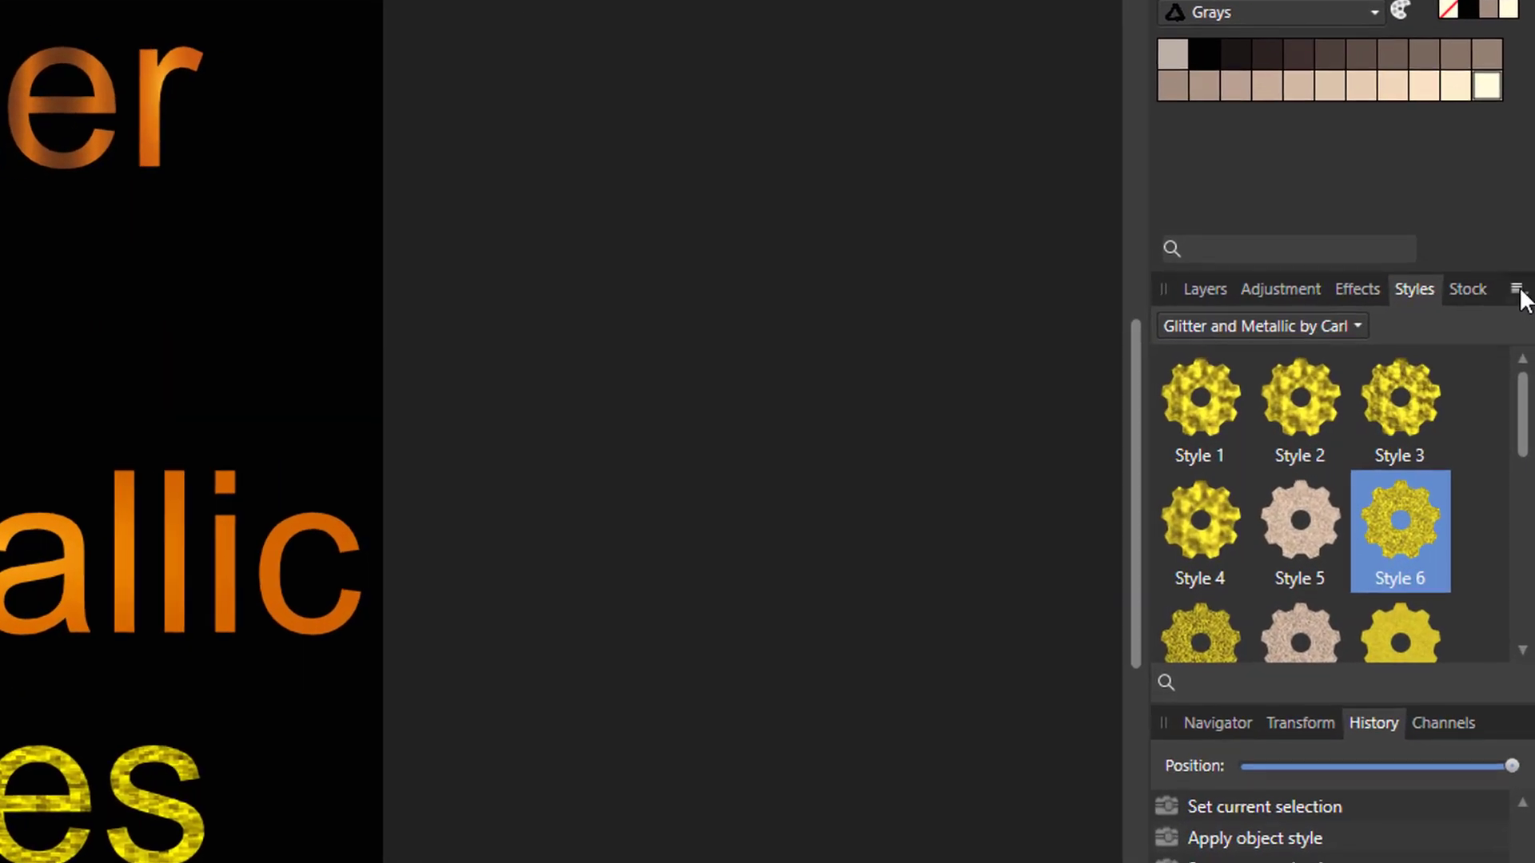
click(1526, 354)
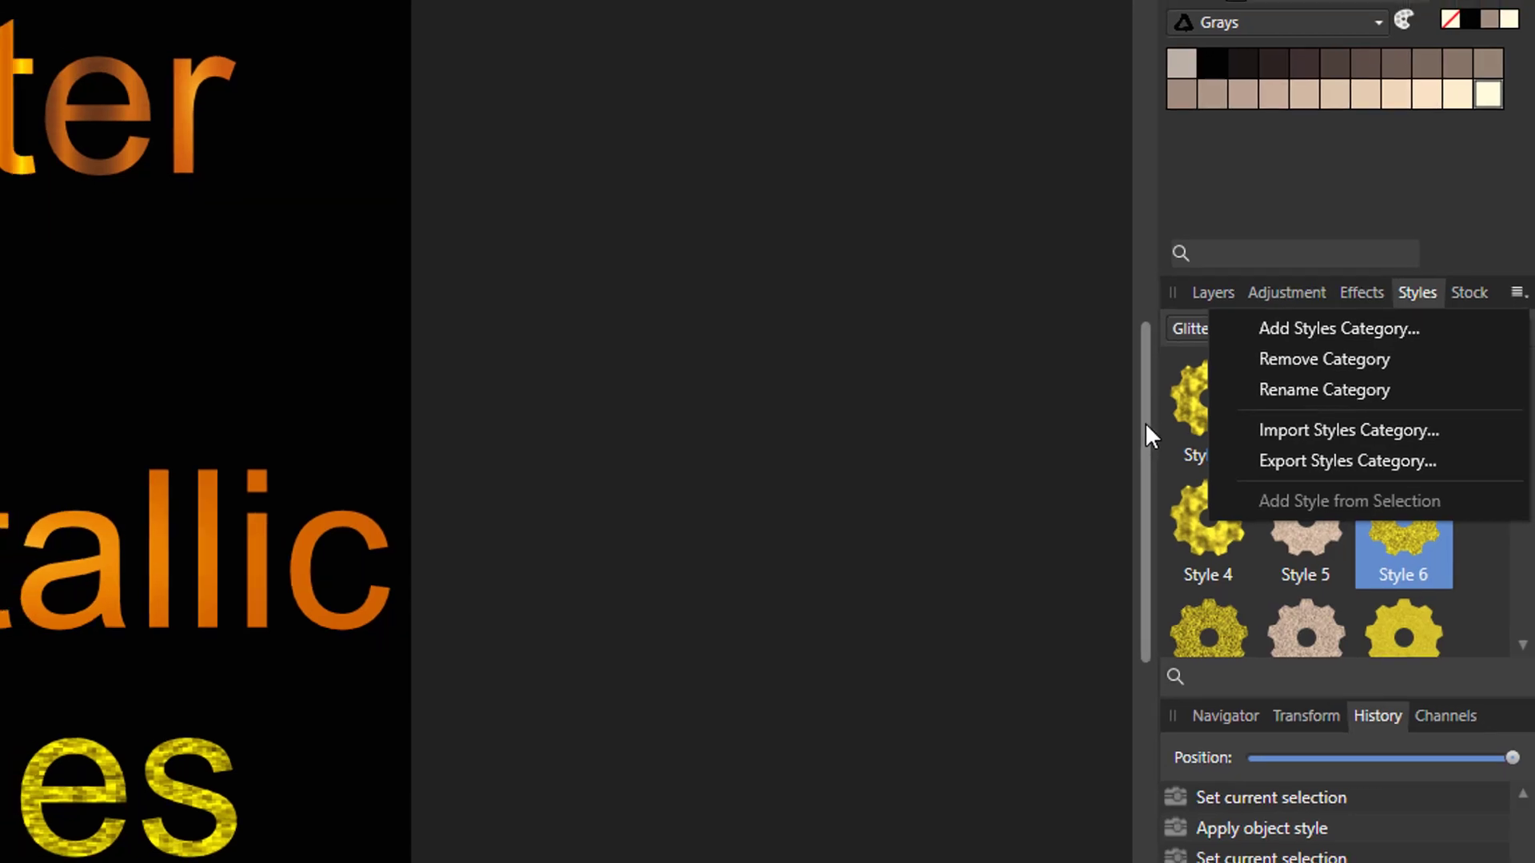
click(1135, 425)
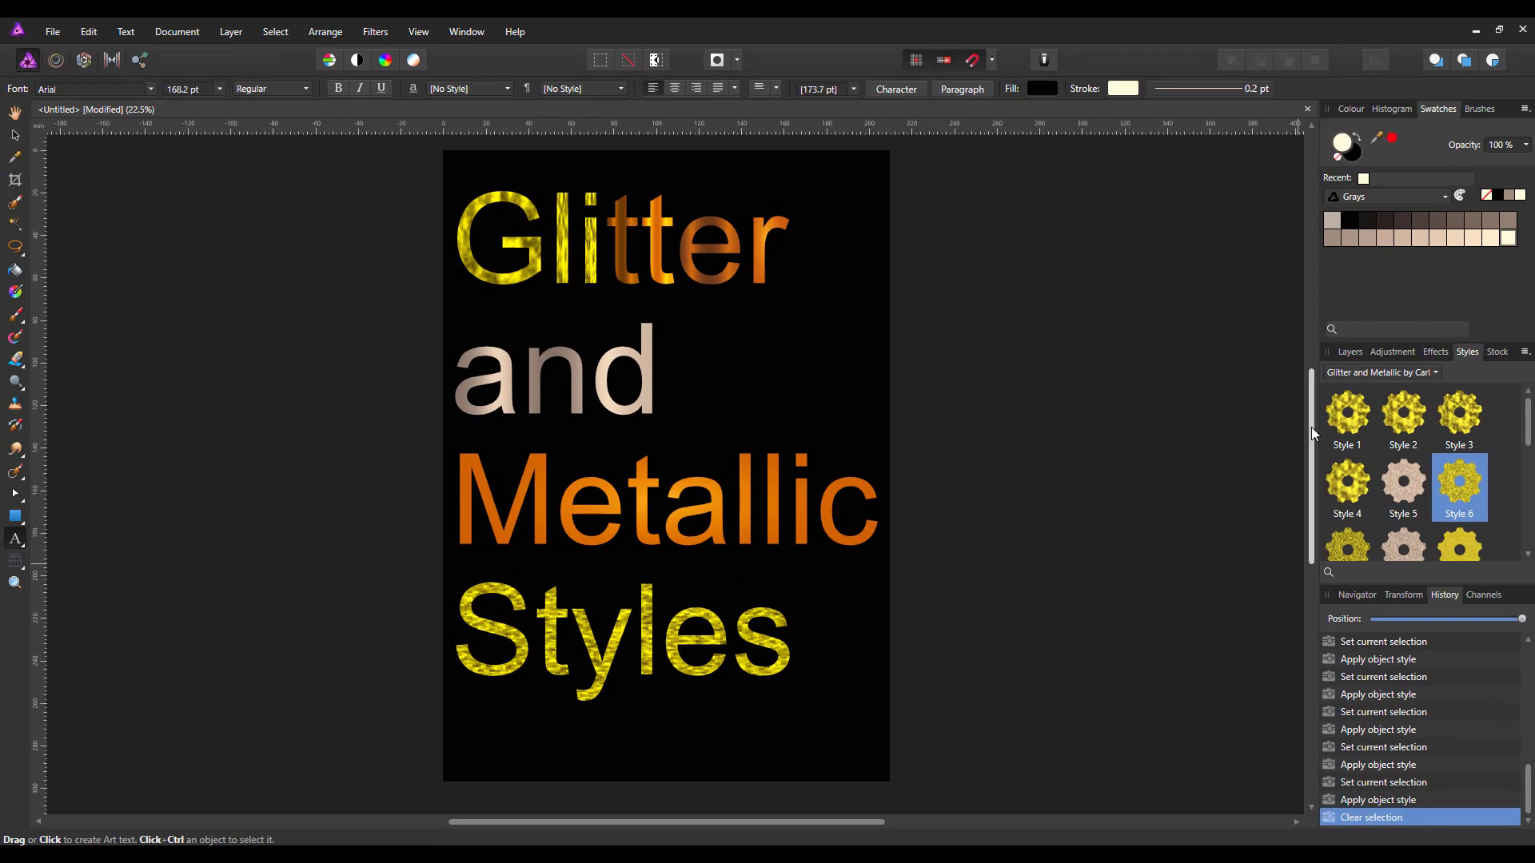